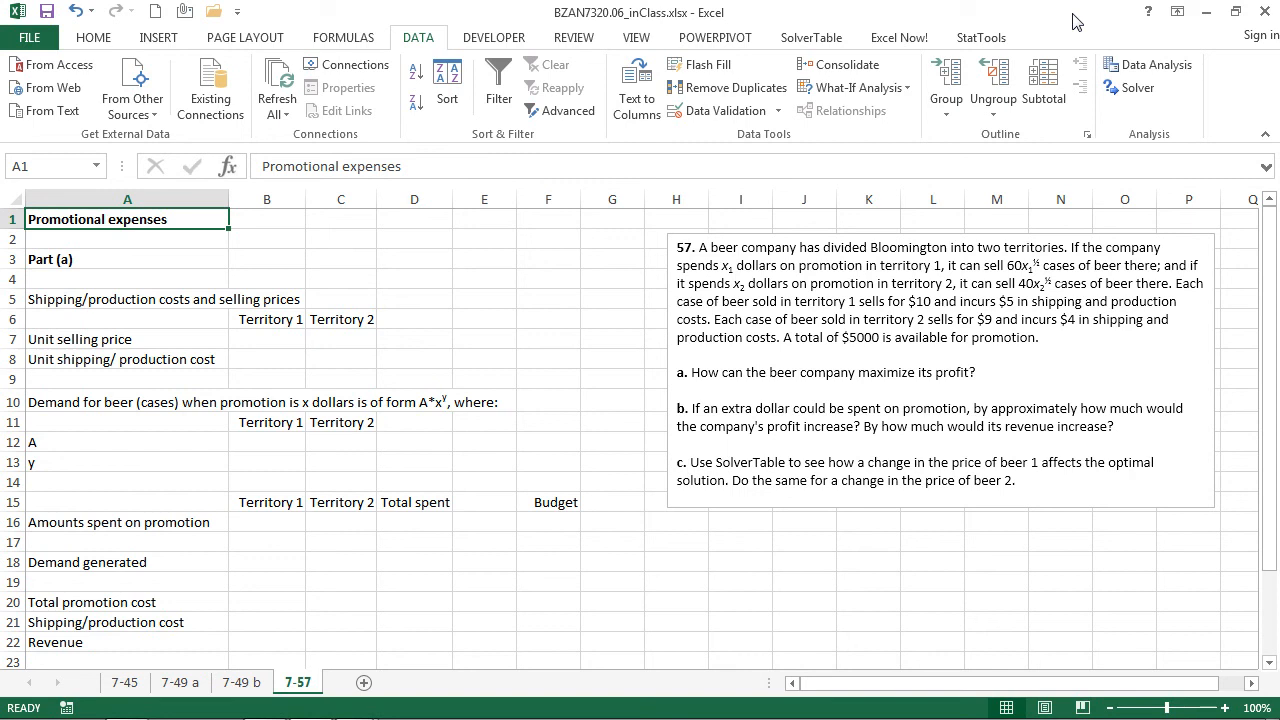
Step: Fill the demand parameter cells B12:C13 with light blue to mark them as inputs
{"action": "key", "text": "Down"}
{"action": "key", "text": "Down"}
{"action": "key", "text": "Down"}
{"action": "key", "text": "Down"}
{"action": "key", "text": "Down"}
{"action": "key", "text": "Down"}
{"action": "key", "text": "Down"}
{"action": "key", "text": "Down"}
{"action": "key", "text": "Down"}
{"action": "key", "text": "Down"}
{"action": "key", "text": "Down"}
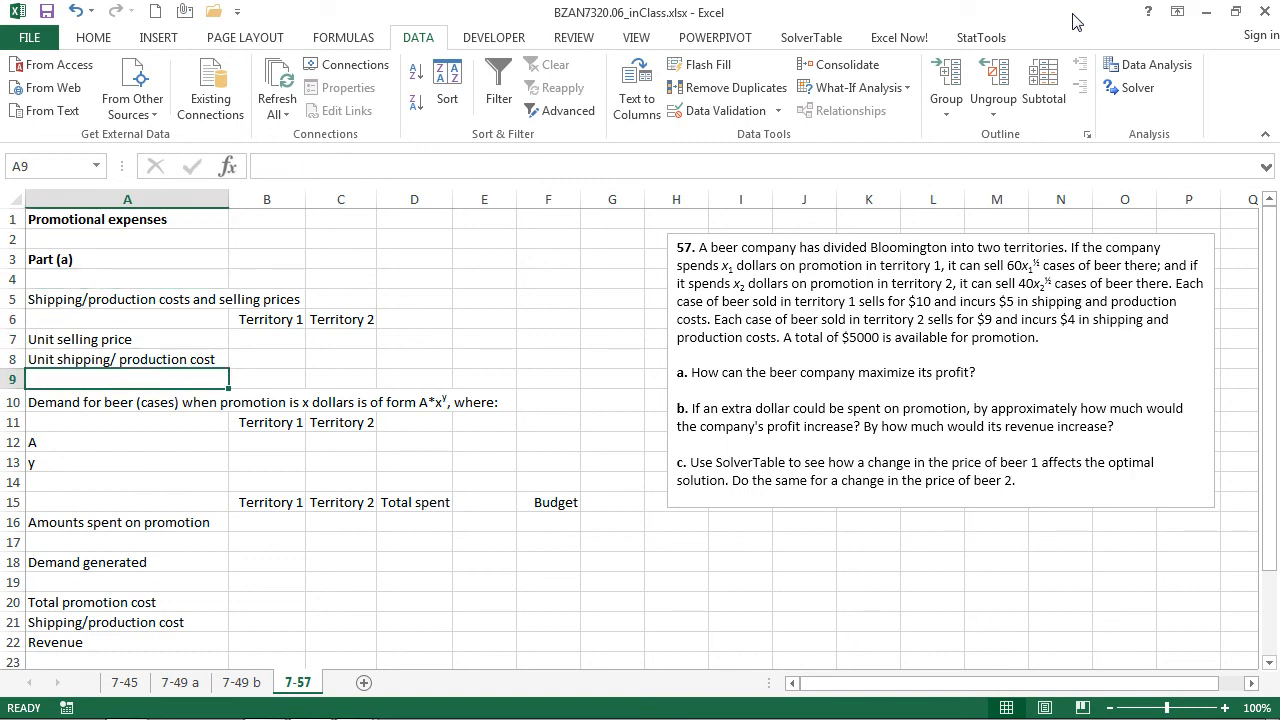
{"action": "key", "text": "Right"}
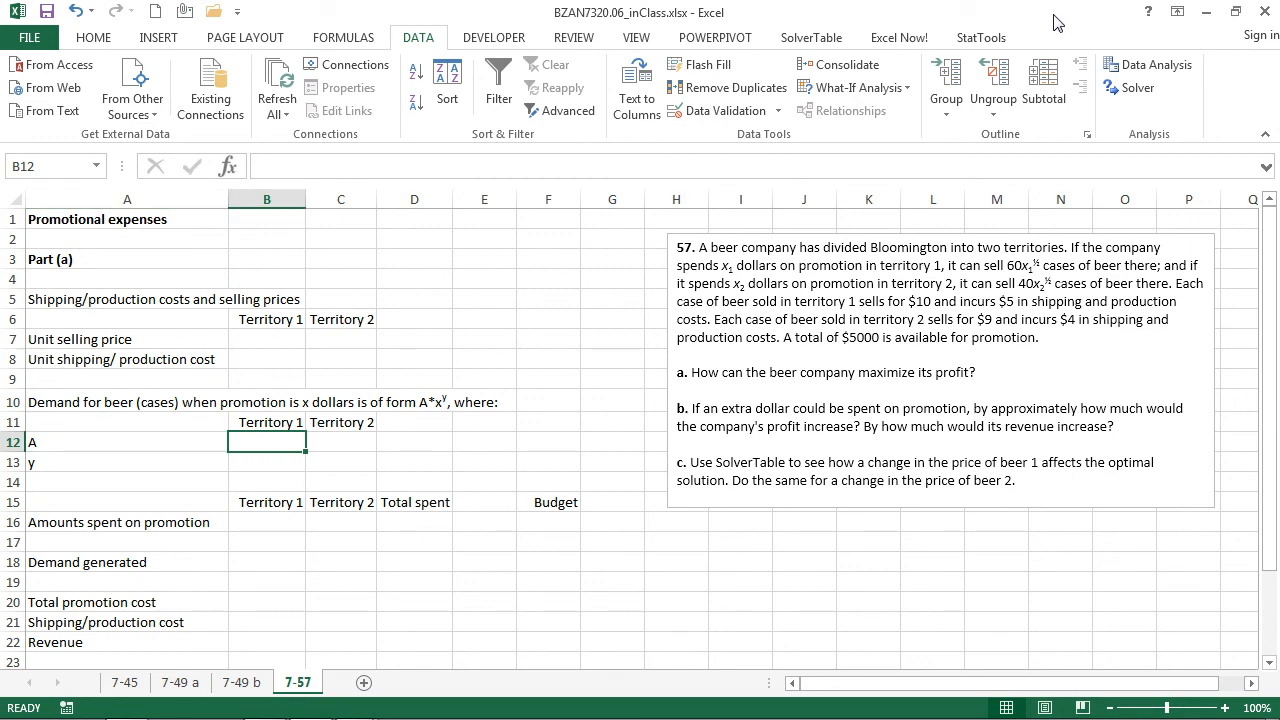
{"action": "key", "text": "shift+Down"}
{"action": "key", "text": "shift+Right"}
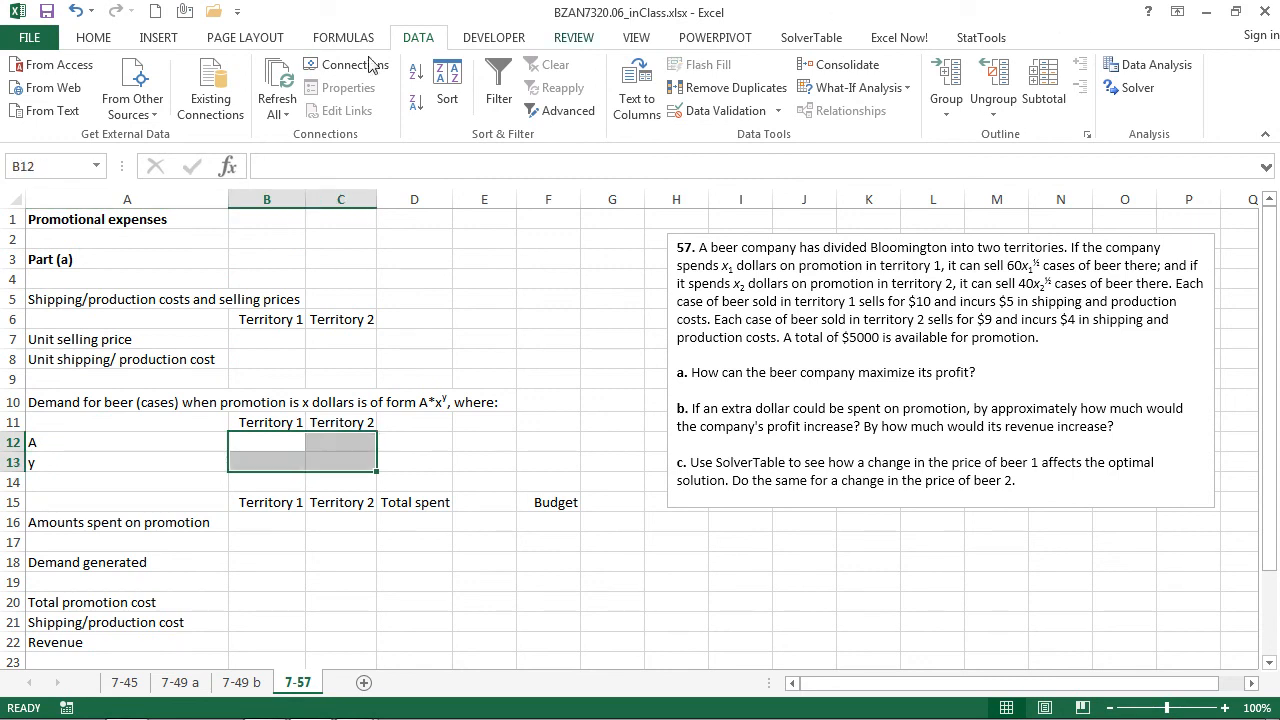
{"action": "left_click", "coordinate": [92, 40]}
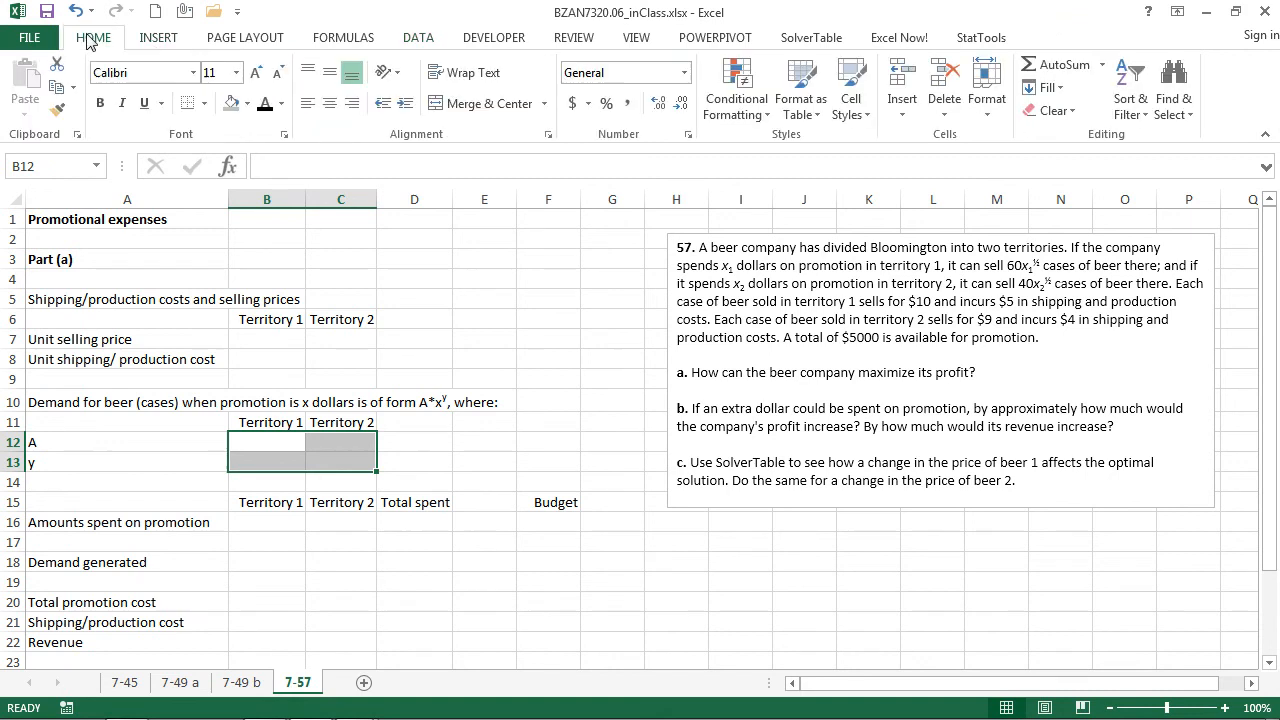
{"action": "left_click", "coordinate": [247, 104]}
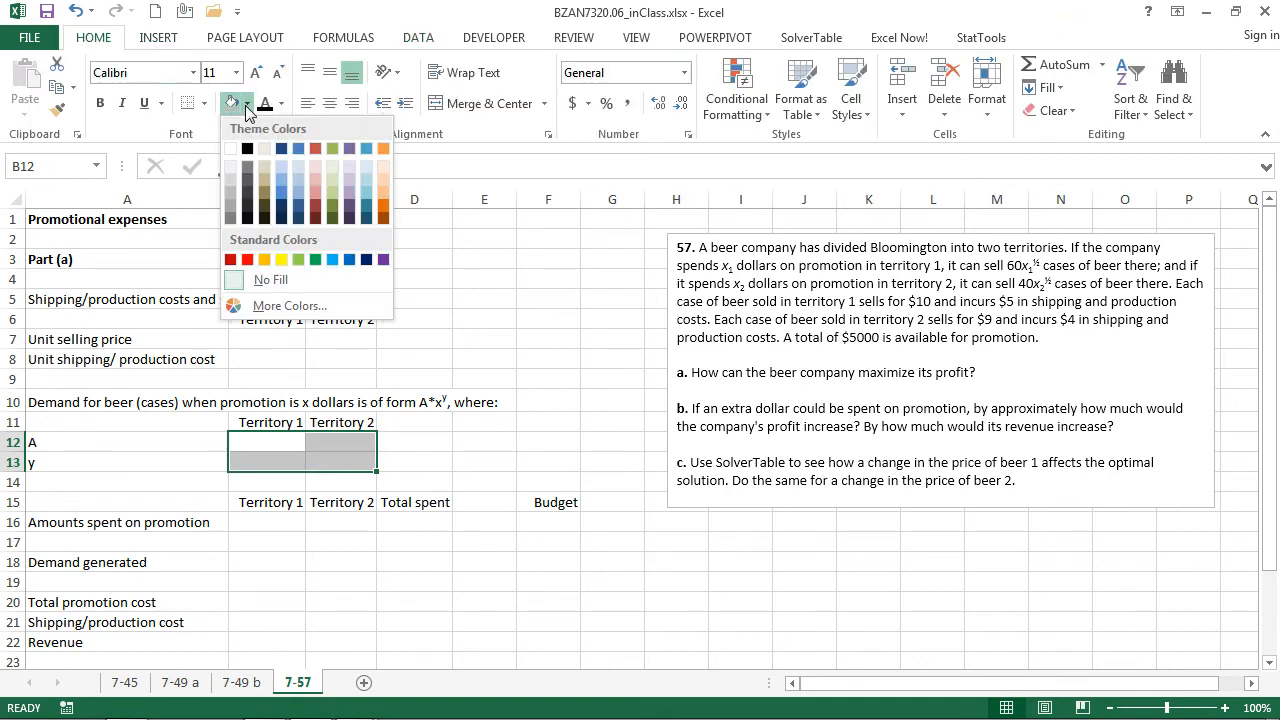
{"action": "left_click", "coordinate": [299, 189]}
Step: Enter the demand coefficient A as 60 for Territory 1 and 40 for Territory 2 in B12:C12
{"action": "left_click", "coordinate": [268, 441]}
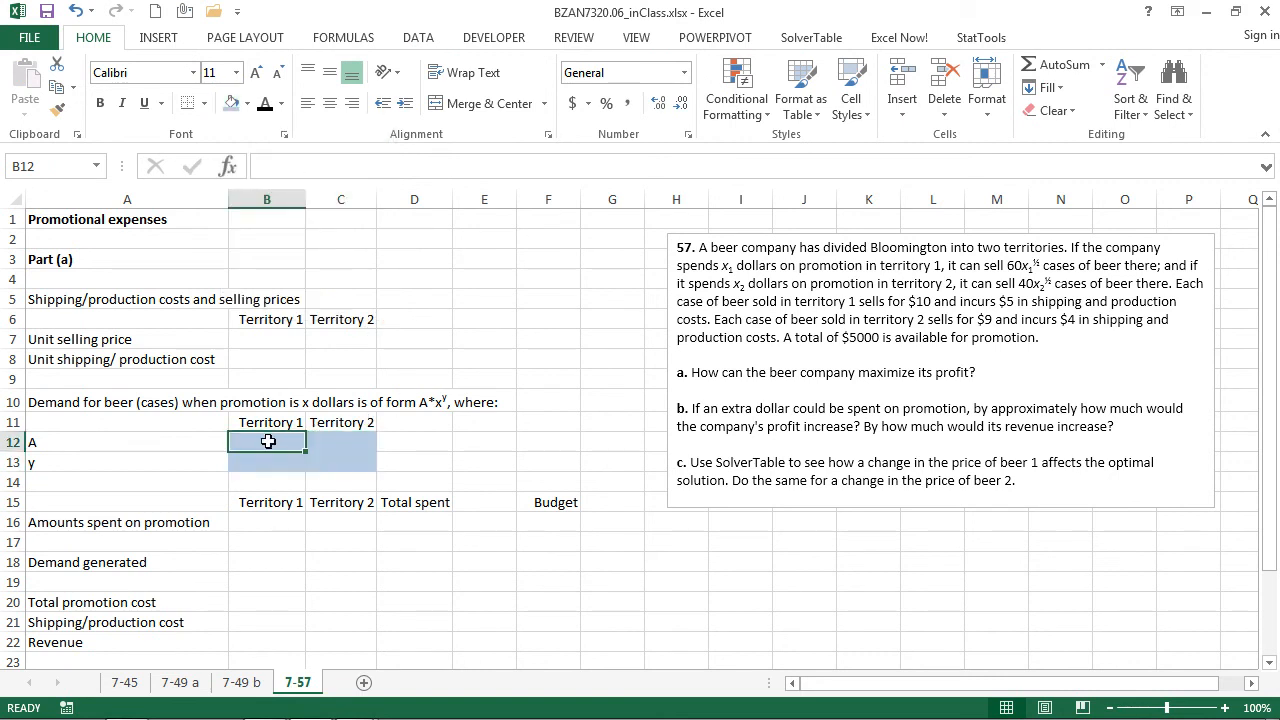
{"action": "left_click", "coordinate": [68, 446]}
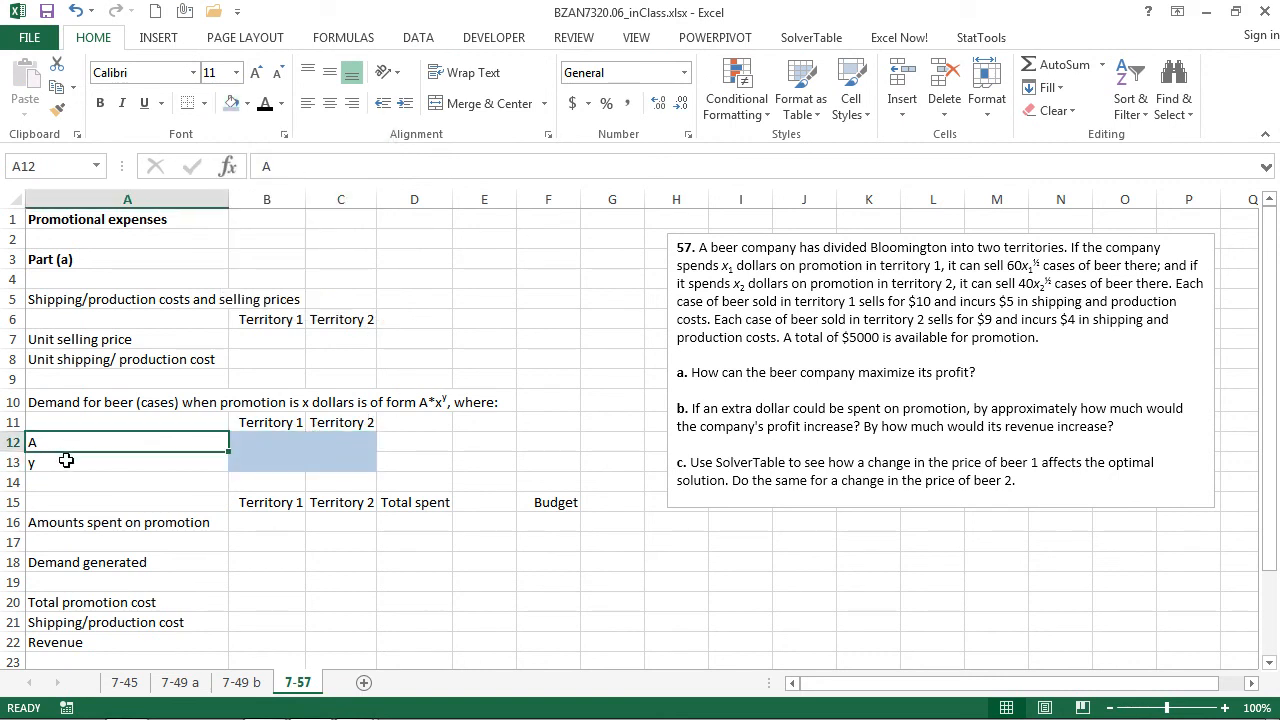
{"action": "left_click", "coordinate": [65, 464]}
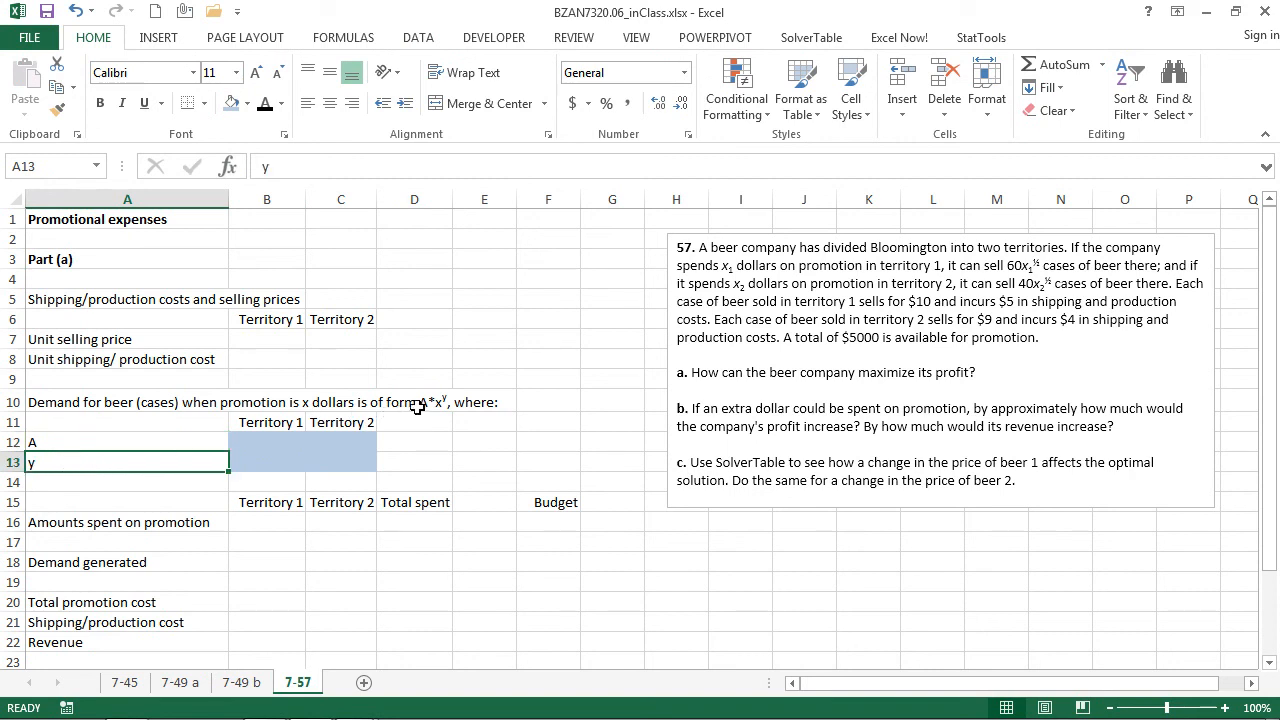
{"action": "left_click", "coordinate": [281, 442]}
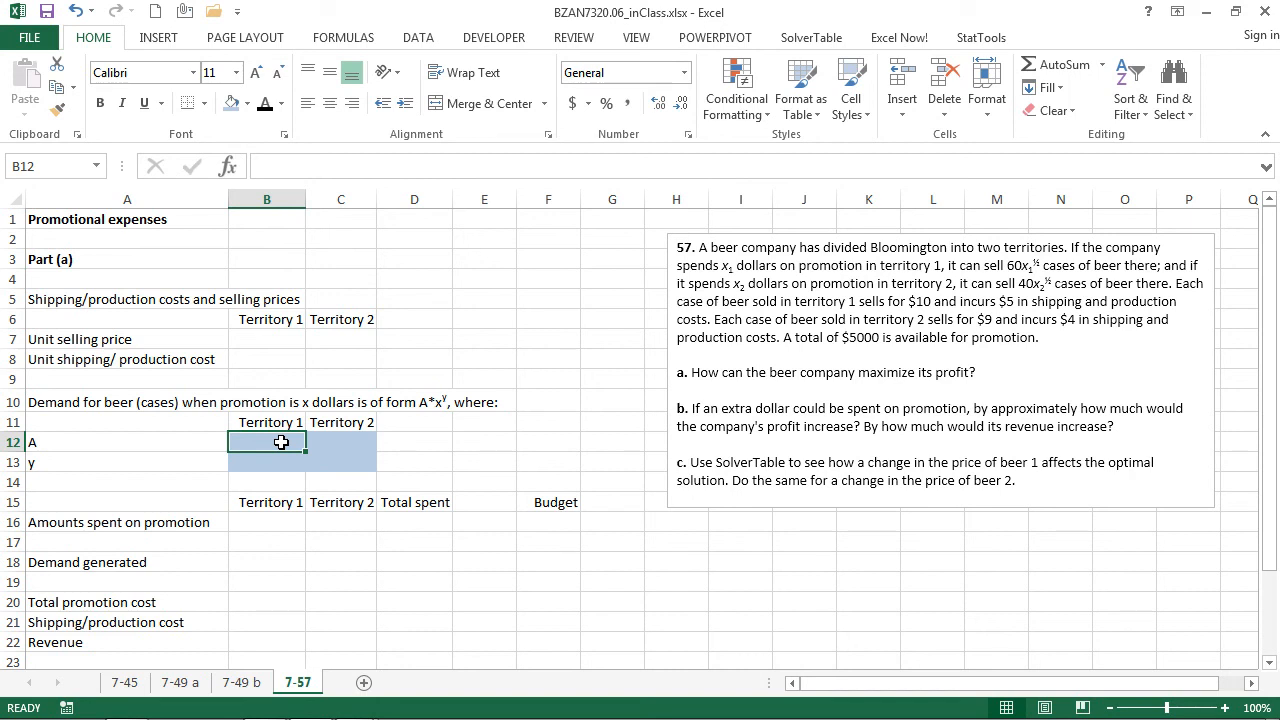
{"action": "type", "text": "60"}
{"action": "key", "text": "Tab"}
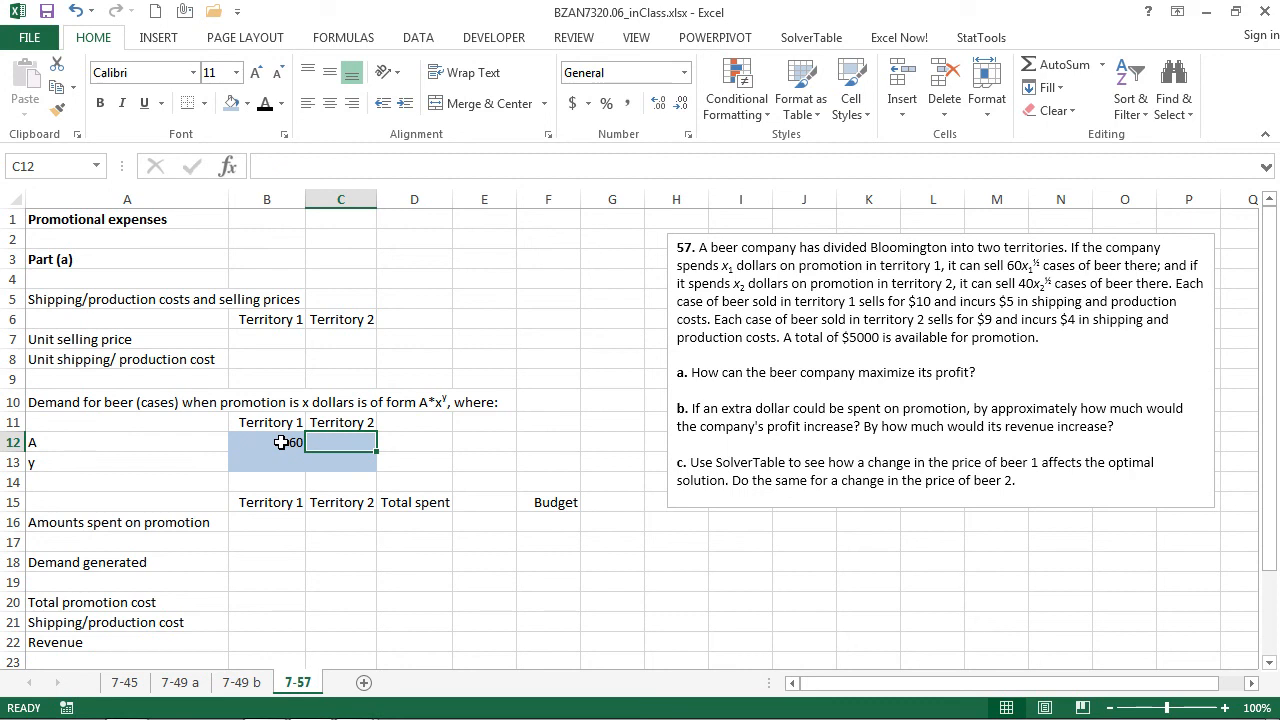
{"action": "type", "text": "40"}
{"action": "key", "text": "Tab"}
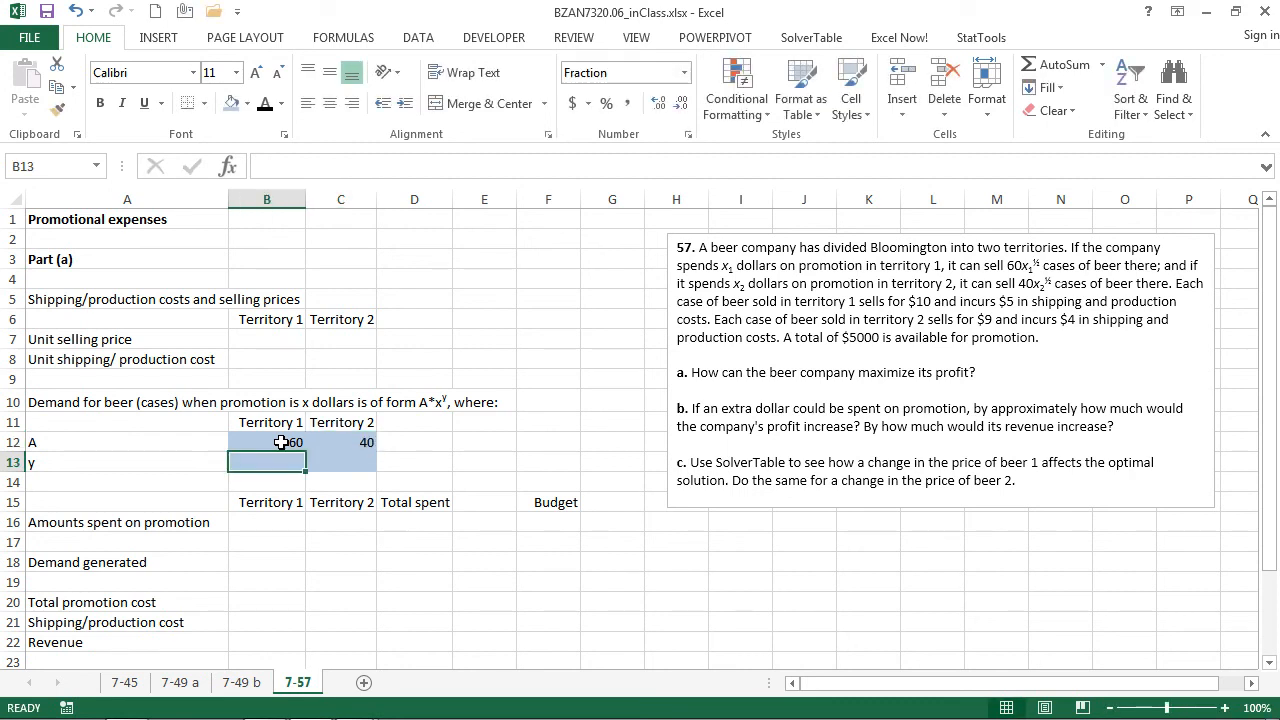
Step: Enter the exponent y as =1/2 for both territories in B13 and C13
{"action": "type", "text": "=1/2"}
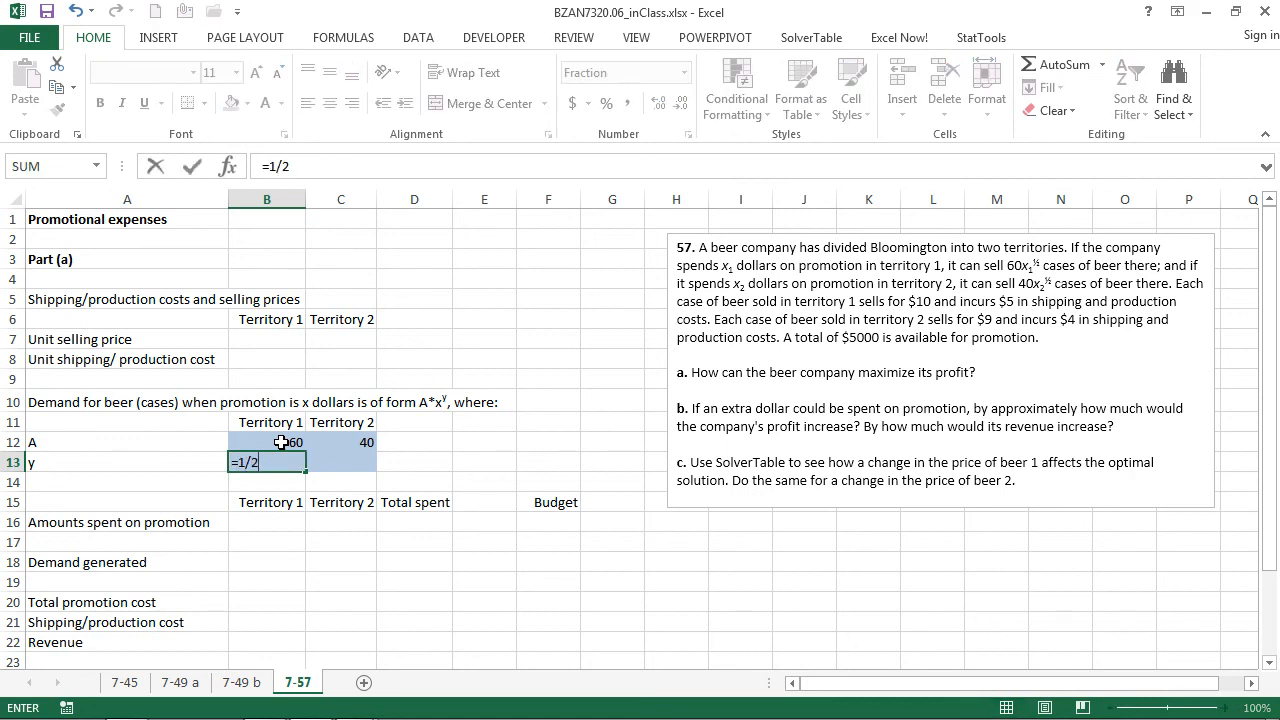
{"action": "key", "text": "Tab"}
{"action": "type", "text": "=1/2"}
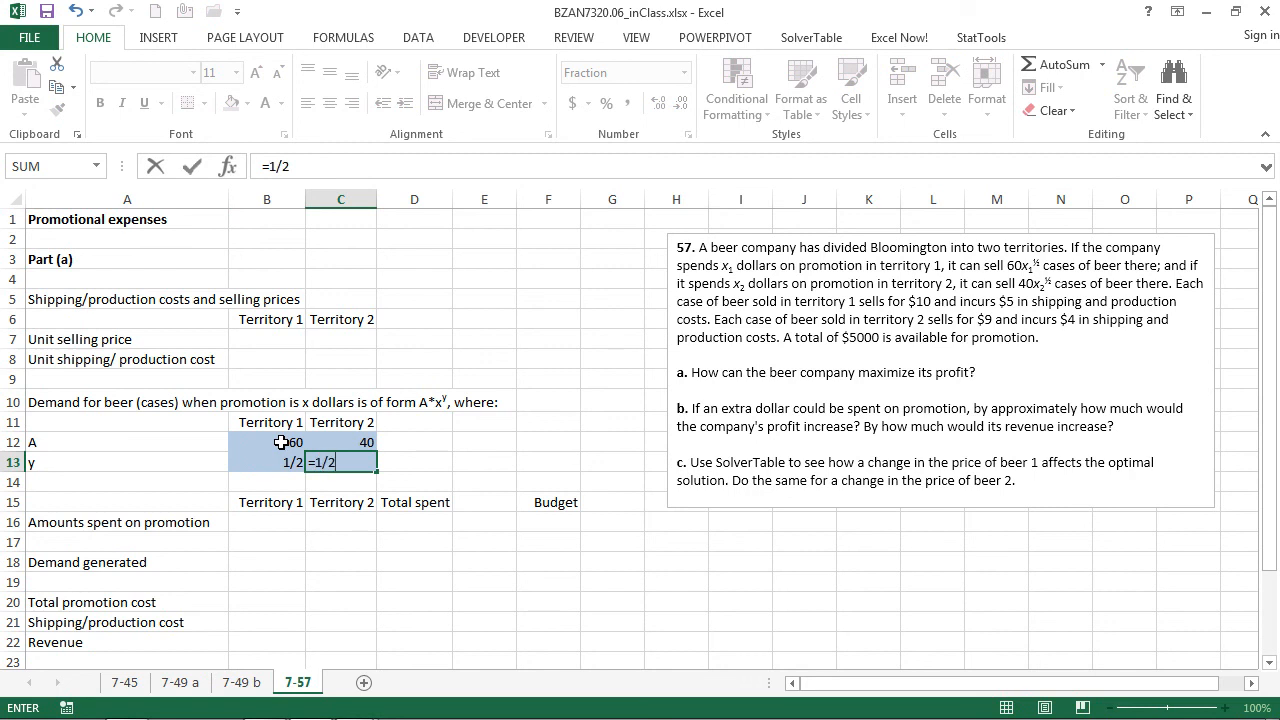
{"action": "key", "text": "shift+Tab"}
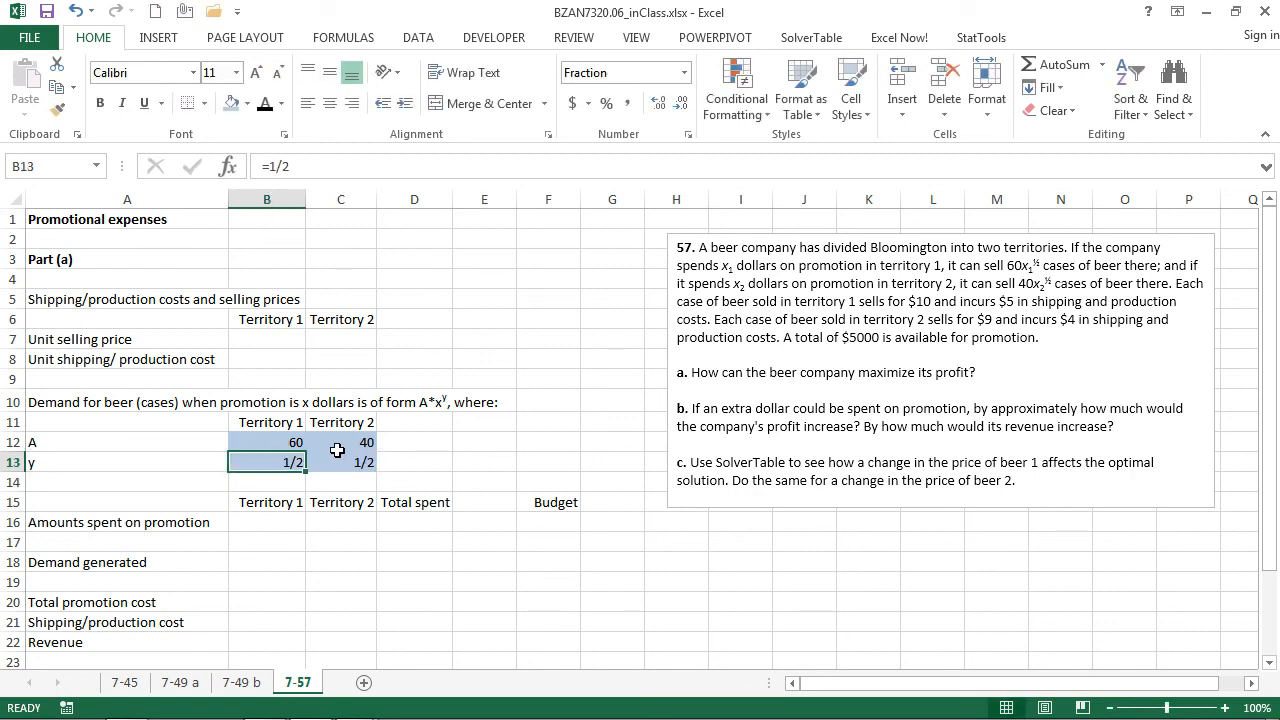
{"action": "key", "text": "Tab"}
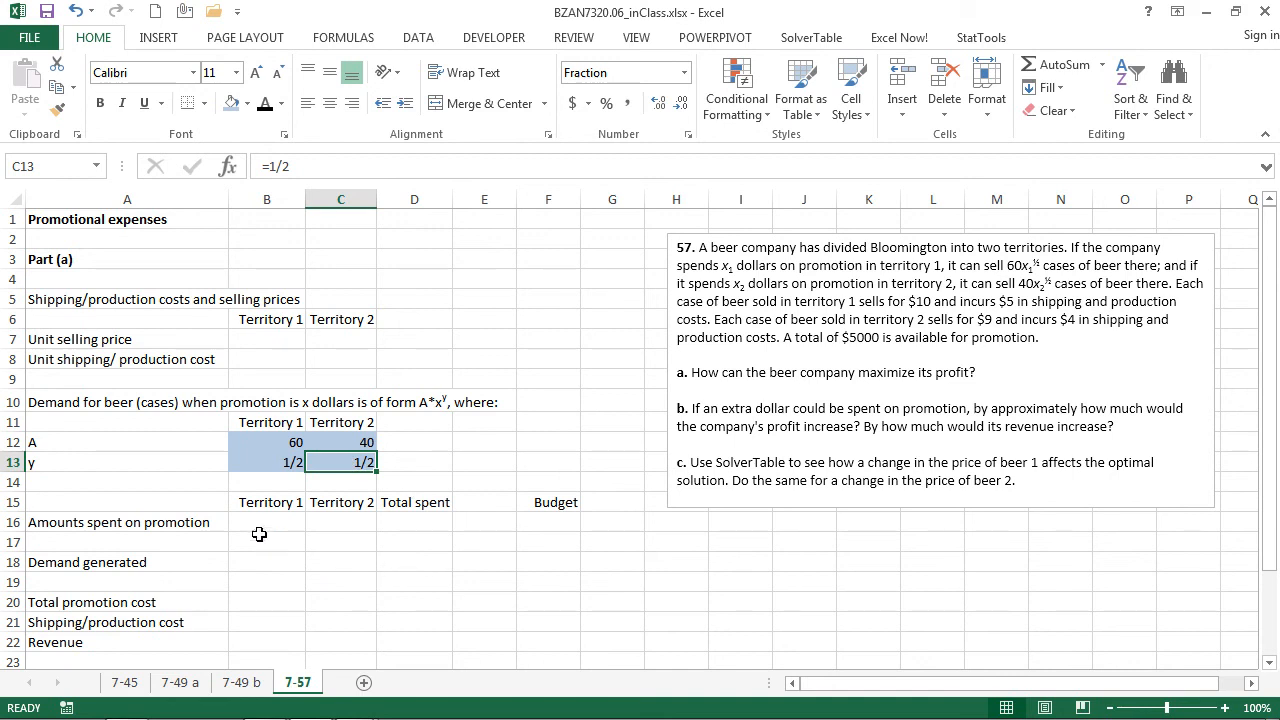
Step: Enter Territory 1's unit selling price of 10 in B7 and its unit shipping/production cost of 5 in B8
{"action": "left_click", "coordinate": [260, 340]}
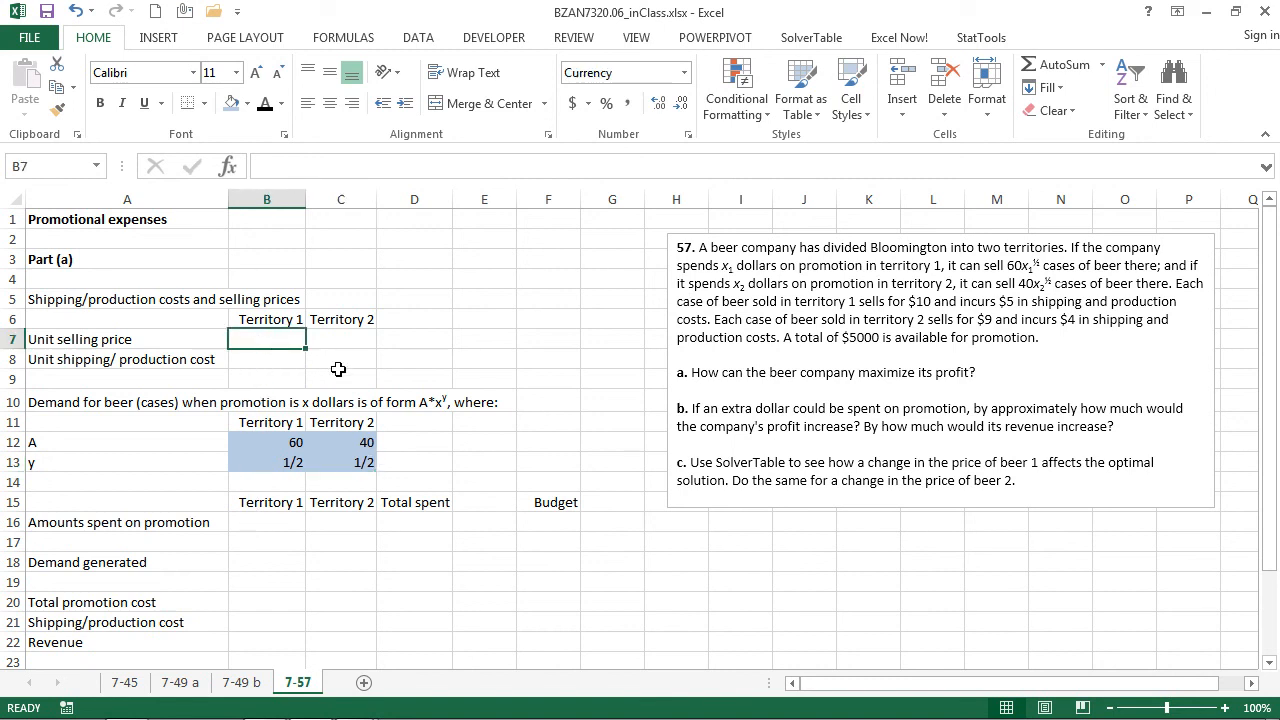
{"action": "type", "text": "10"}
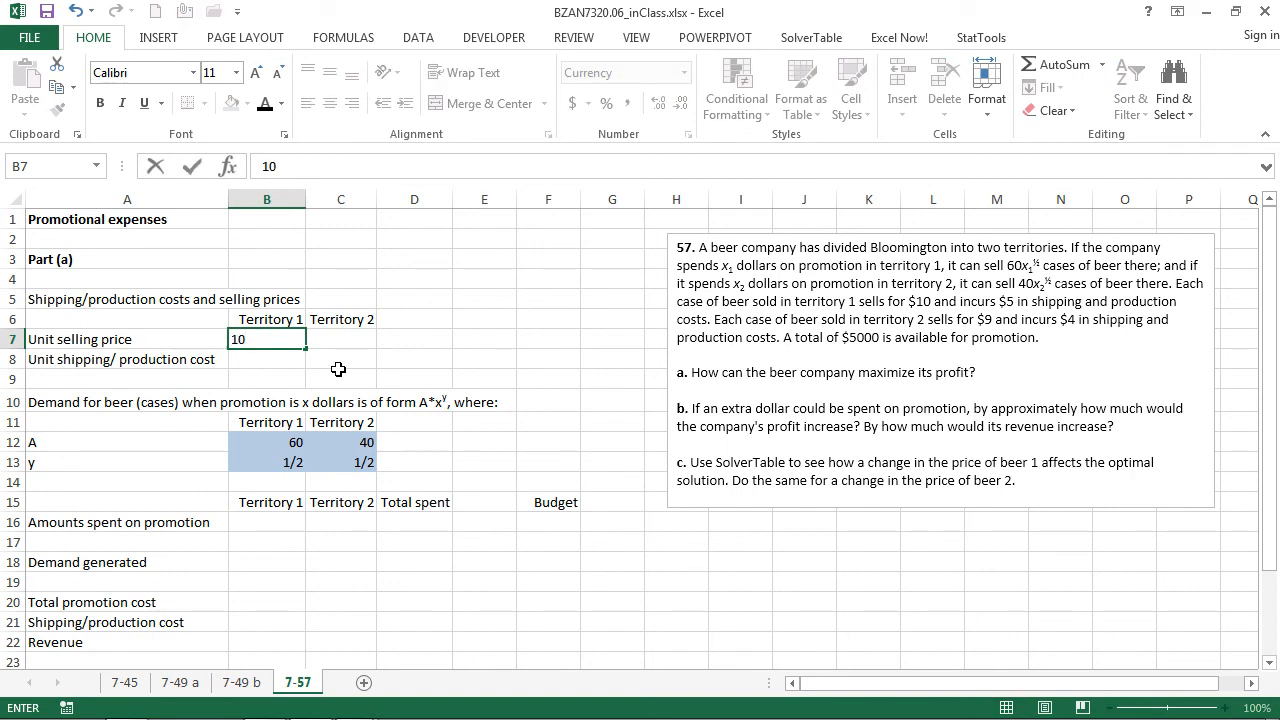
{"action": "key", "text": "Return"}
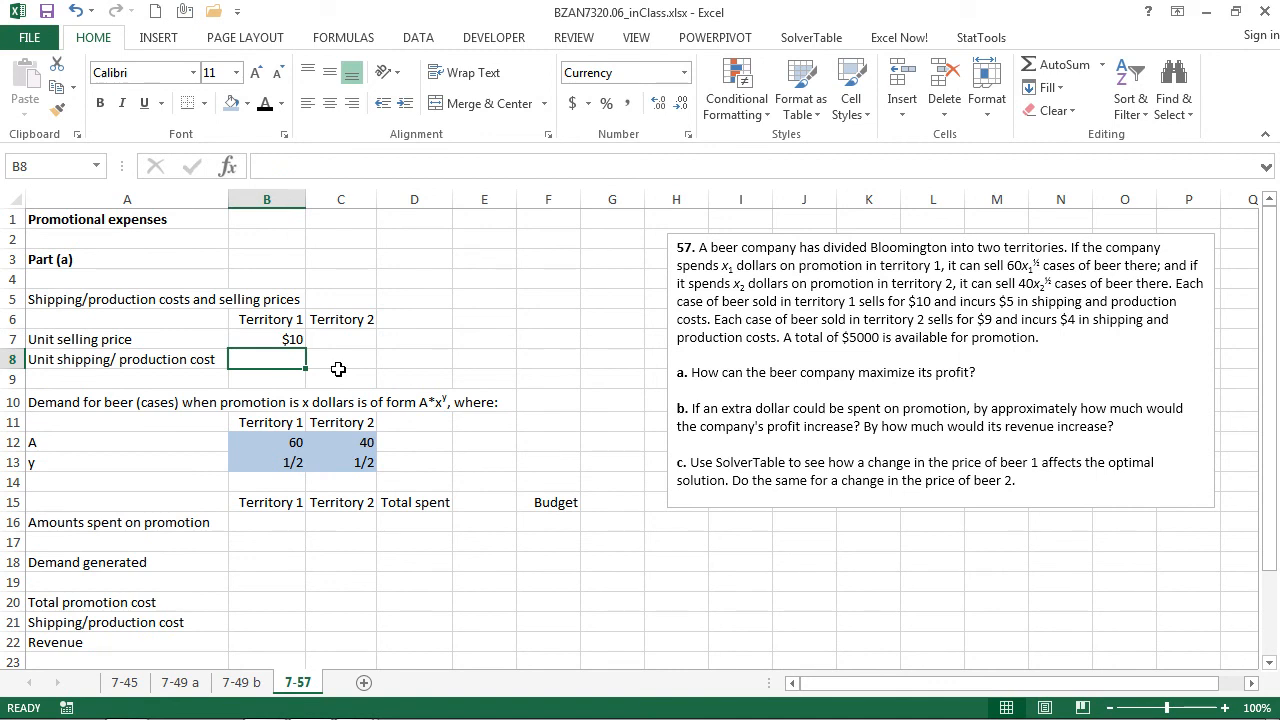
{"action": "type", "text": "5"}
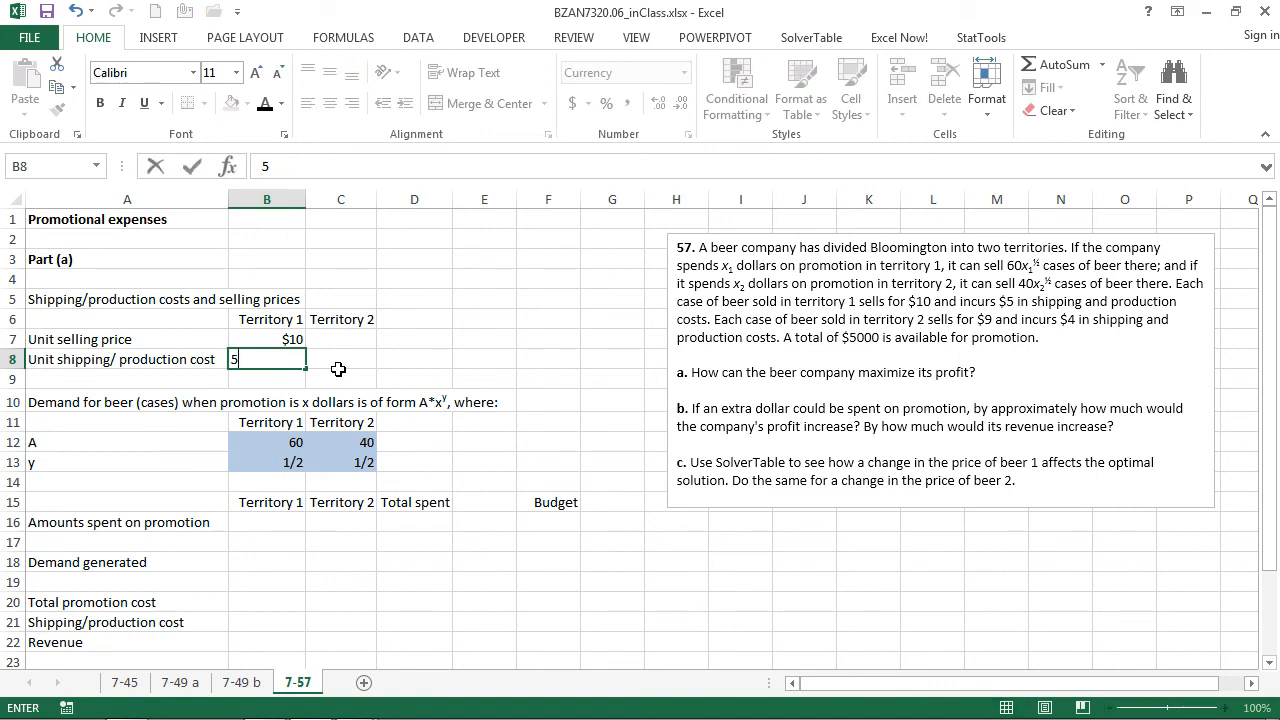
{"action": "key", "text": "Page_Down"}
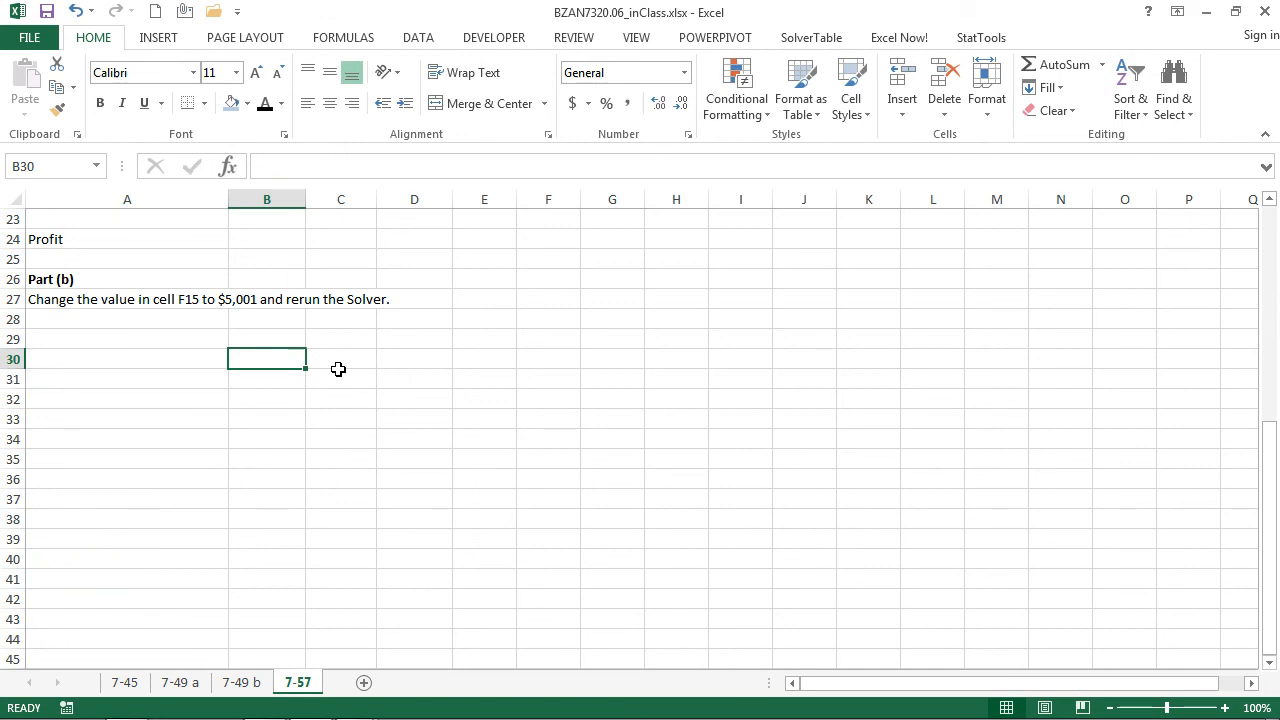
{"action": "key", "text": "Page_Up"}
Step: Enter Territory 2's unit selling price of 9 in C7 and its unit shipping/production cost of 4 in C8
{"action": "key", "text": "Up"}
{"action": "key", "text": "Right"}
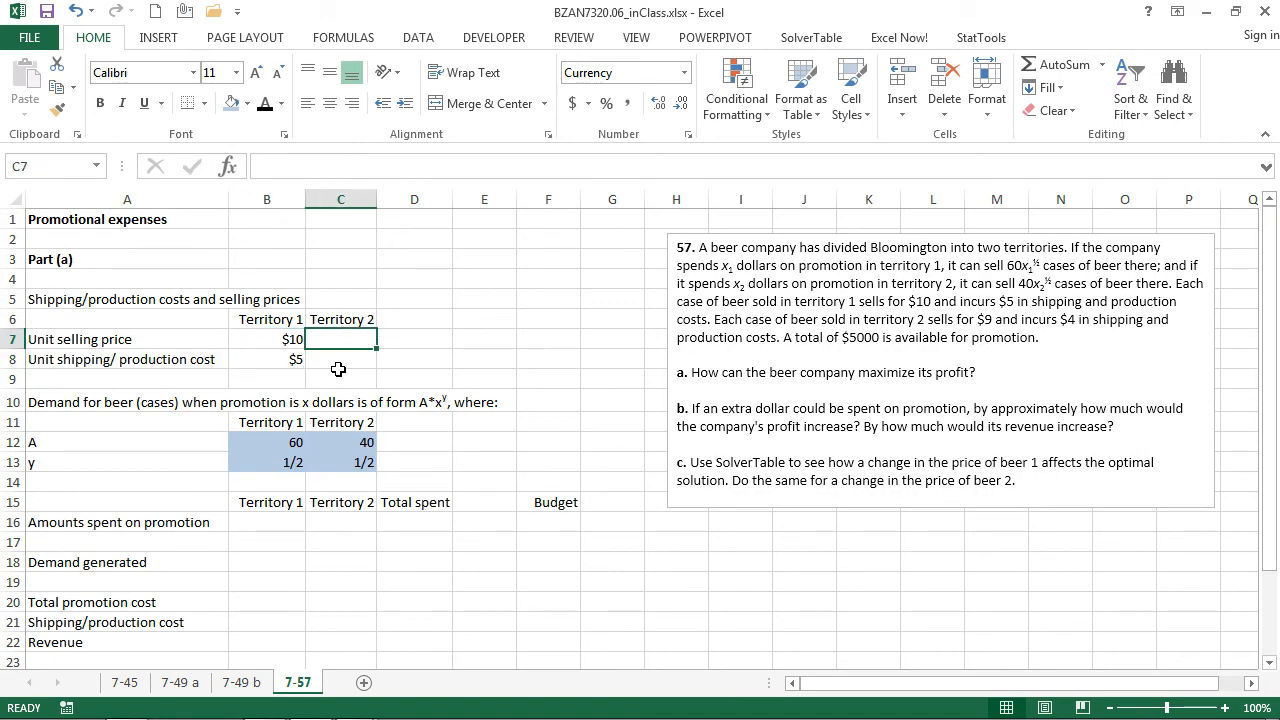
{"action": "type", "text": "9"}
{"action": "key", "text": "Return"}
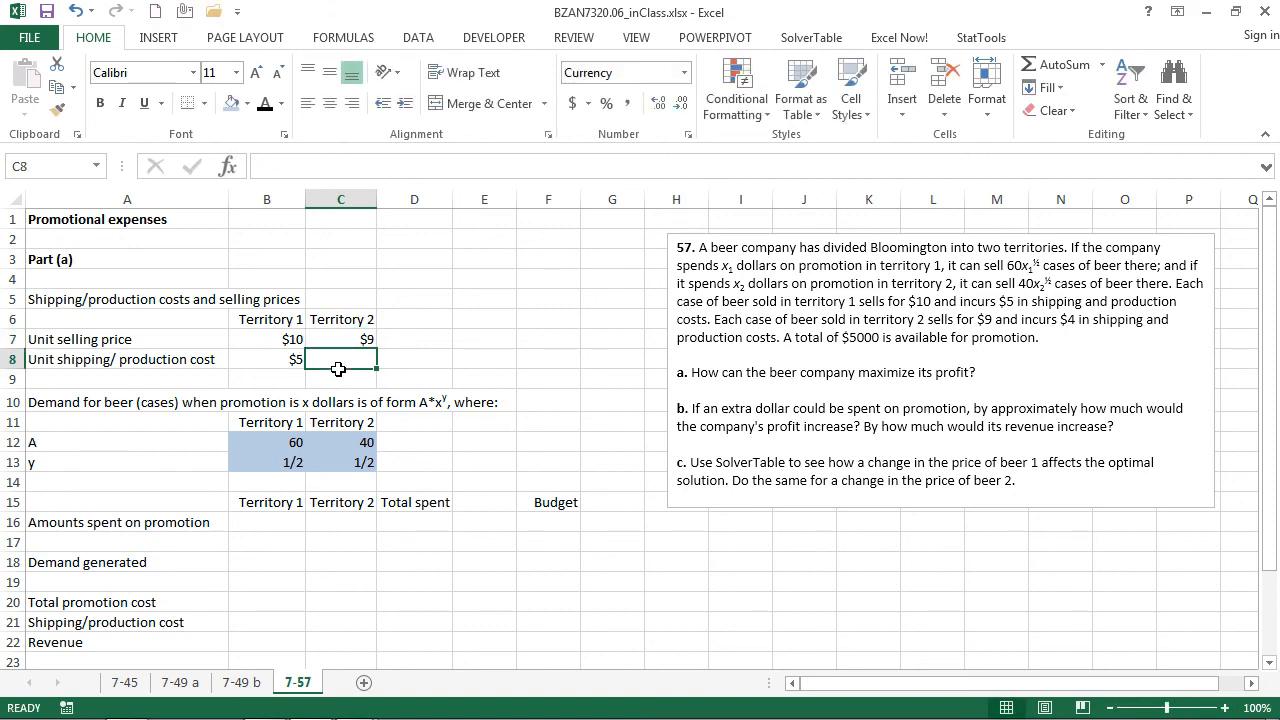
{"action": "type", "text": "4"}
{"action": "key", "text": "Return"}
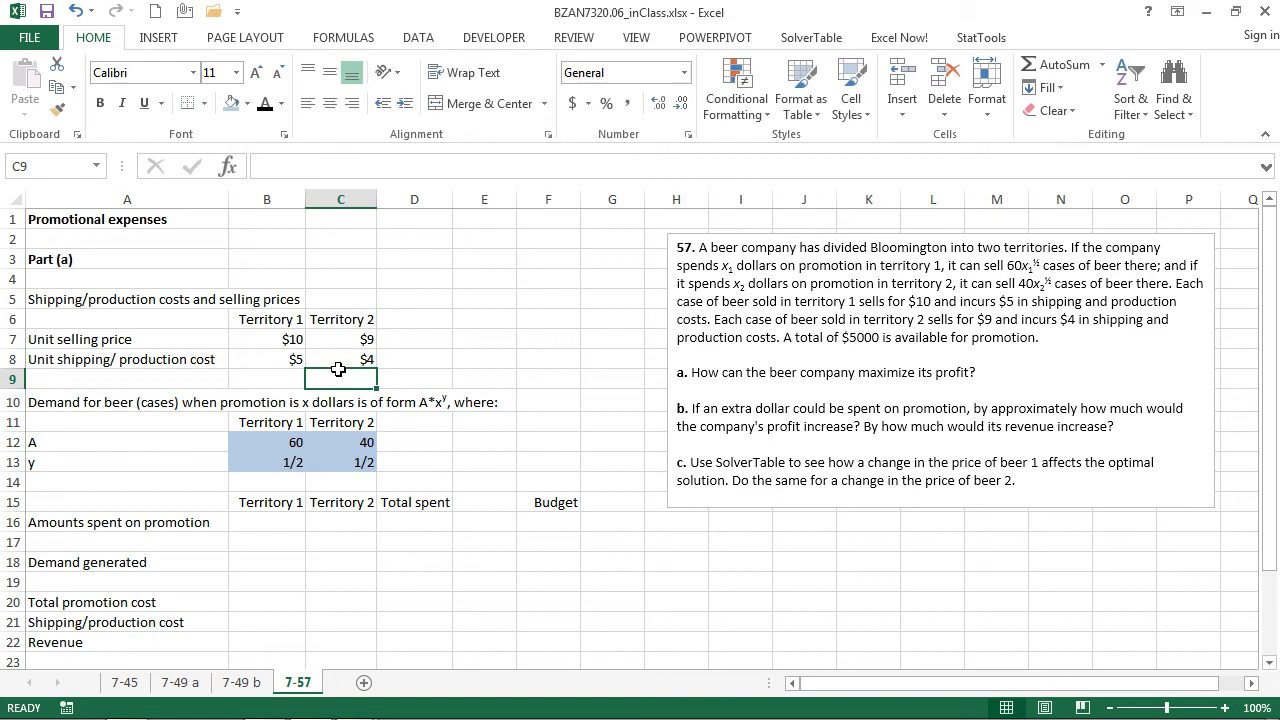
Step: Fill the price and cost cells B7:C8 with the same light blue input color
{"action": "left_click", "coordinate": [285, 335]}
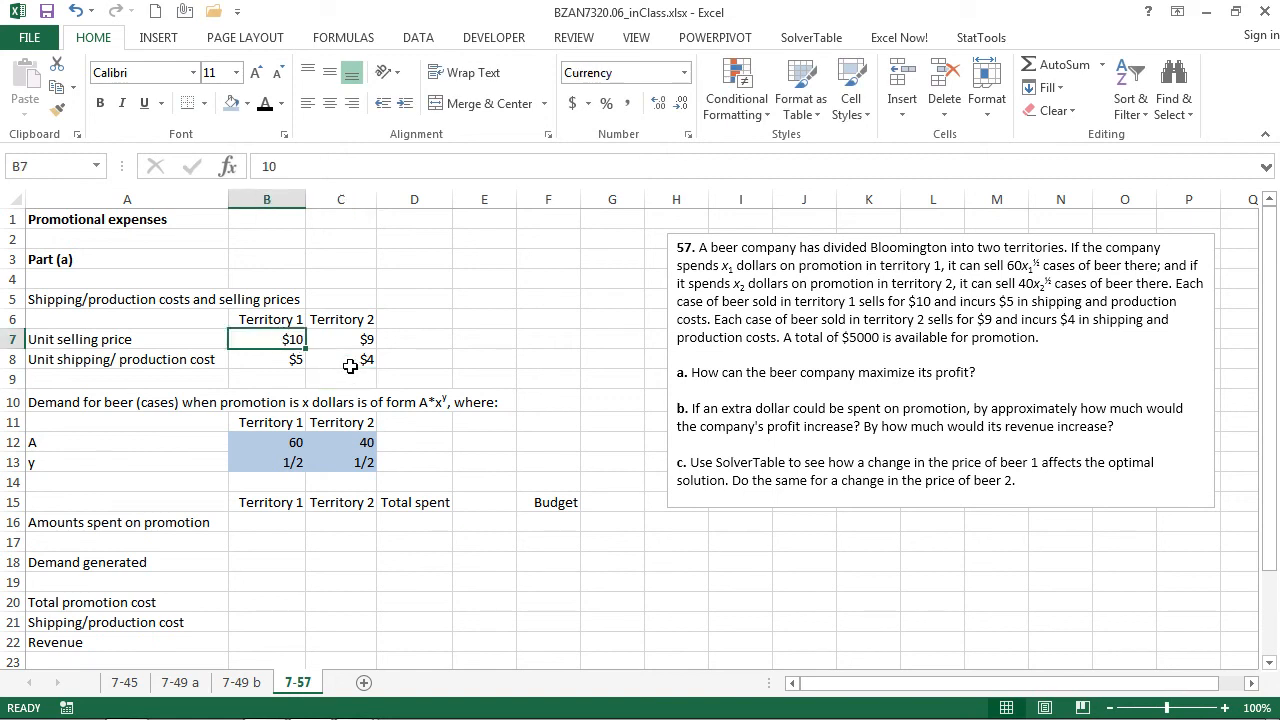
{"action": "left_click", "coordinate": [350, 362], "text": "shift"}
{"action": "left_click", "coordinate": [231, 104]}
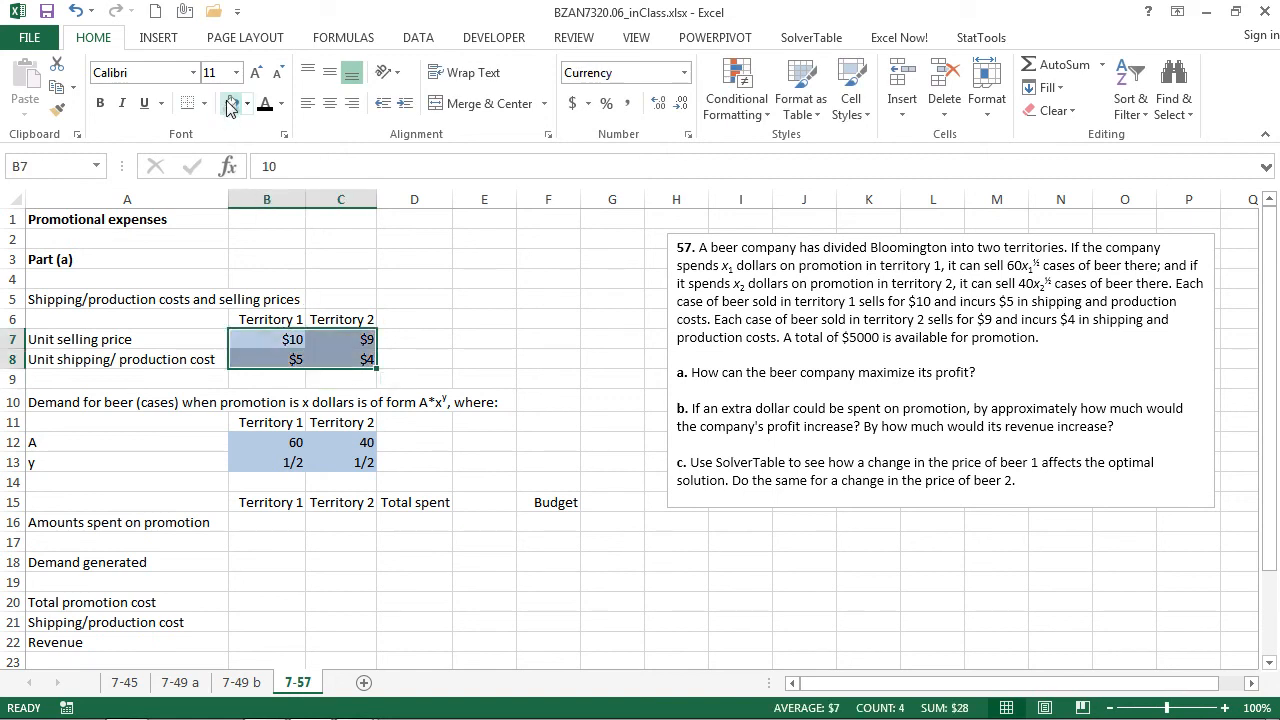
Step: Enter the promotion budget of 5000 in F16
{"action": "left_click", "coordinate": [278, 530]}
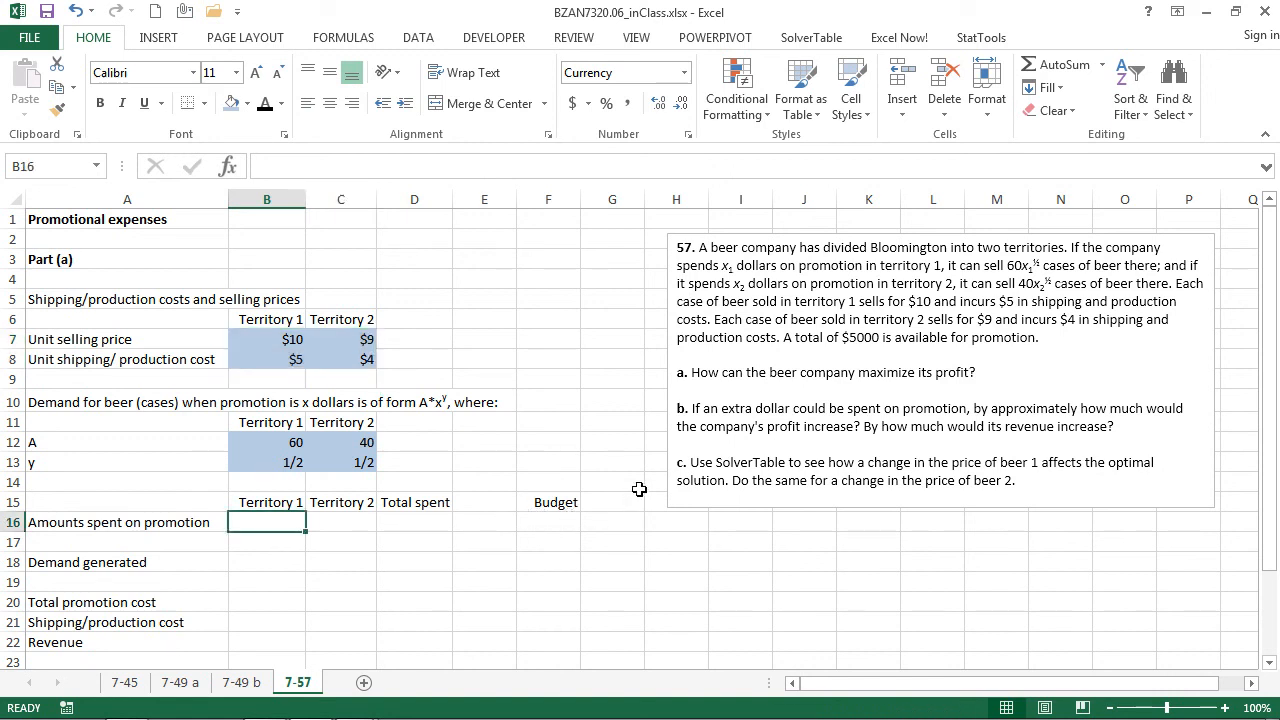
{"action": "left_click", "coordinate": [547, 525]}
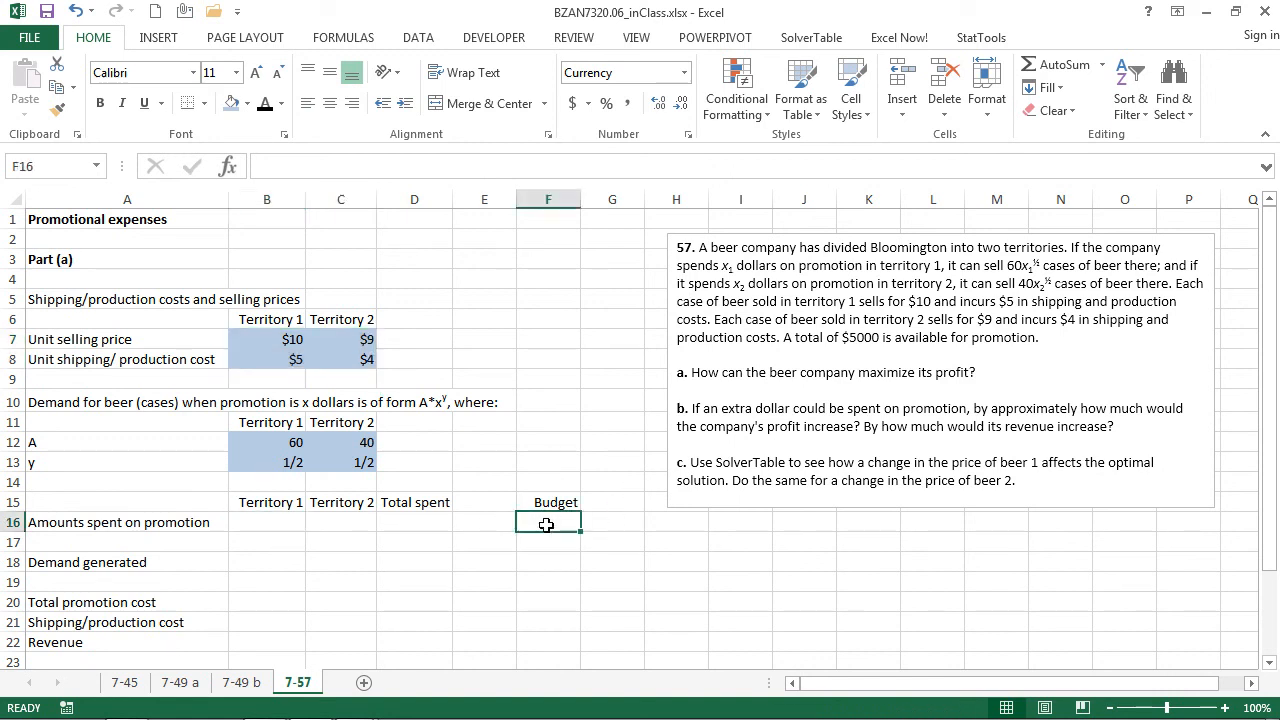
{"action": "type", "text": "5000"}
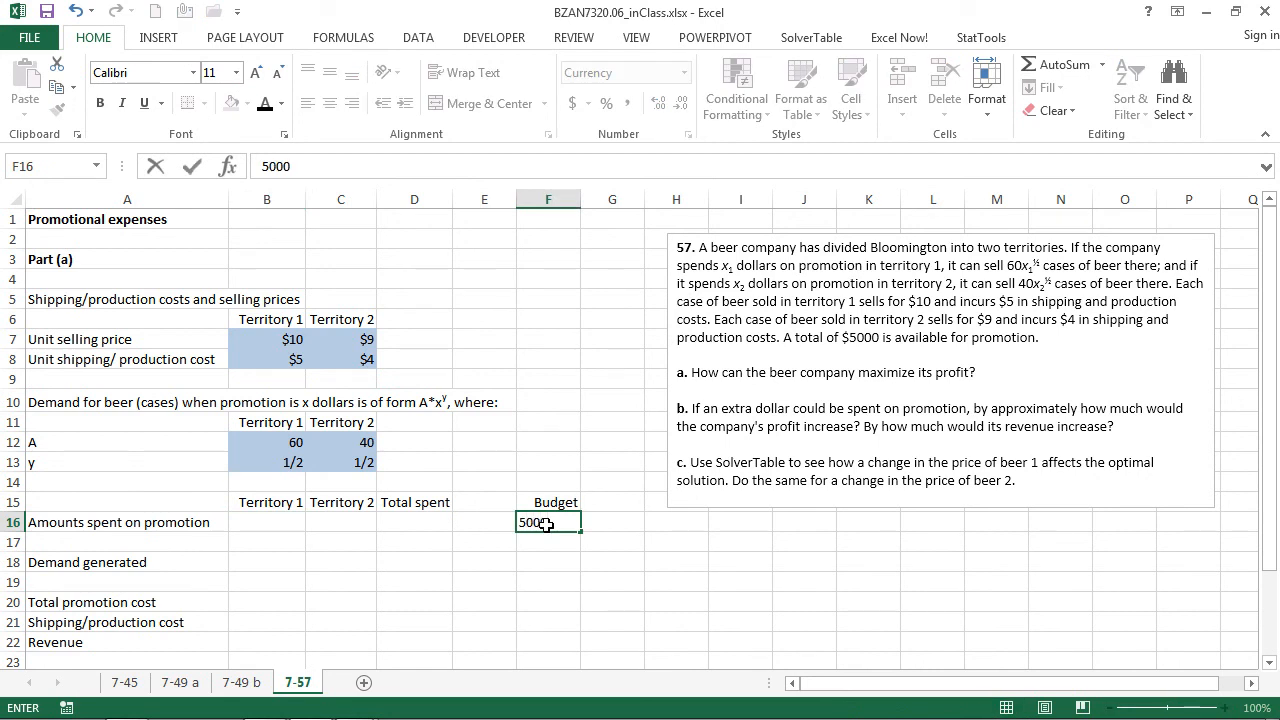
{"action": "key", "text": "Return"}
{"action": "left_click", "coordinate": [546, 525]}
Step: Enter the constraint sign <= in E16 and fill the budget cell F16 with light blue
{"action": "left_click", "coordinate": [500, 525]}
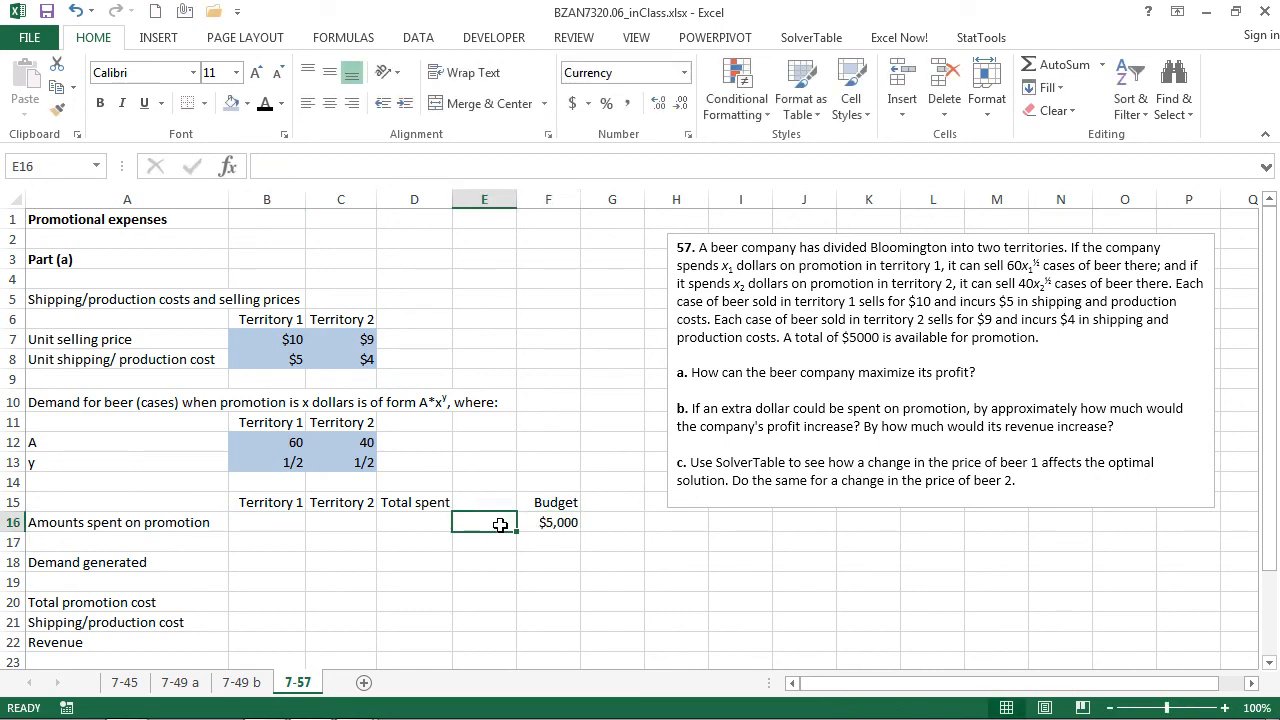
{"action": "type", "text": "<="}
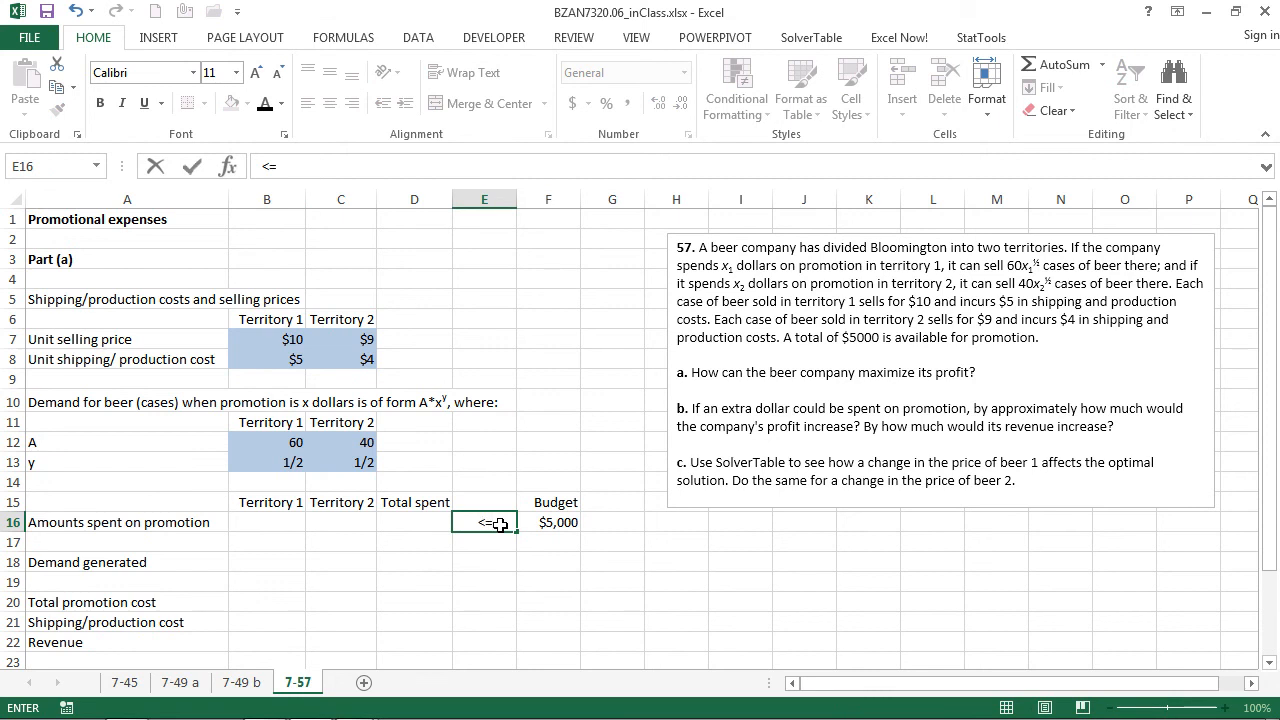
{"action": "key", "text": "Tab"}
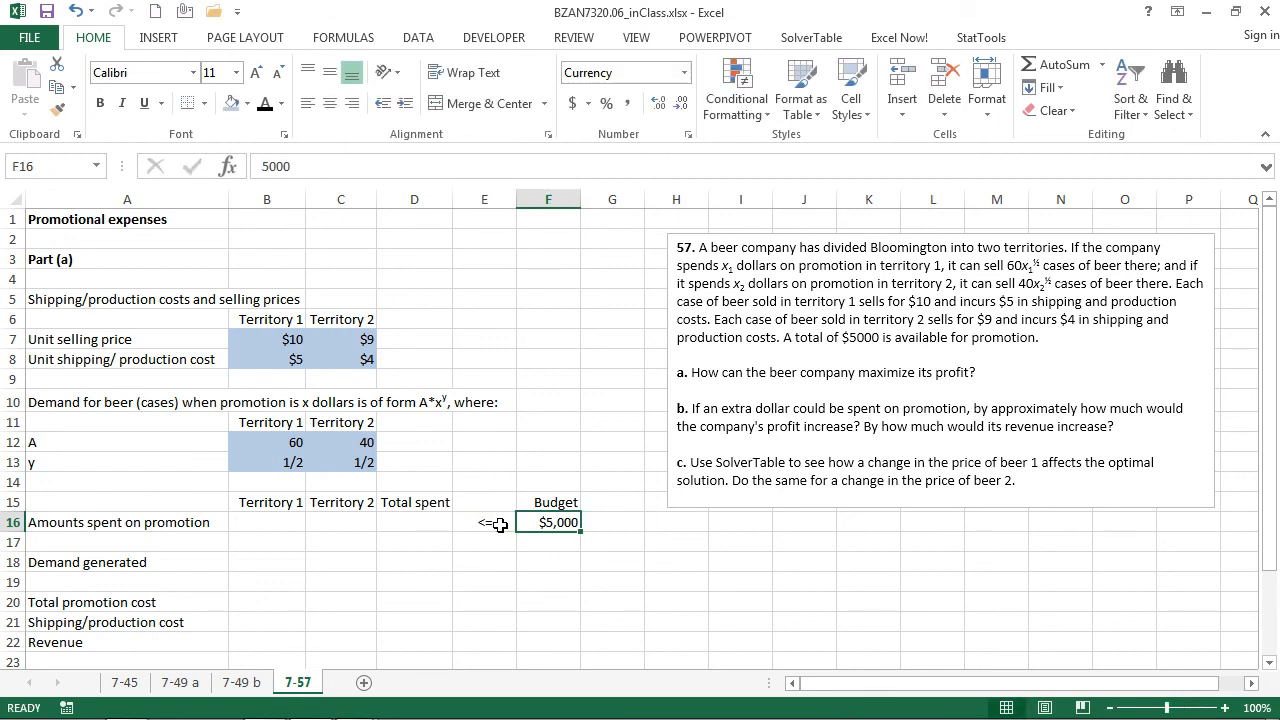
{"action": "left_click", "coordinate": [231, 103]}
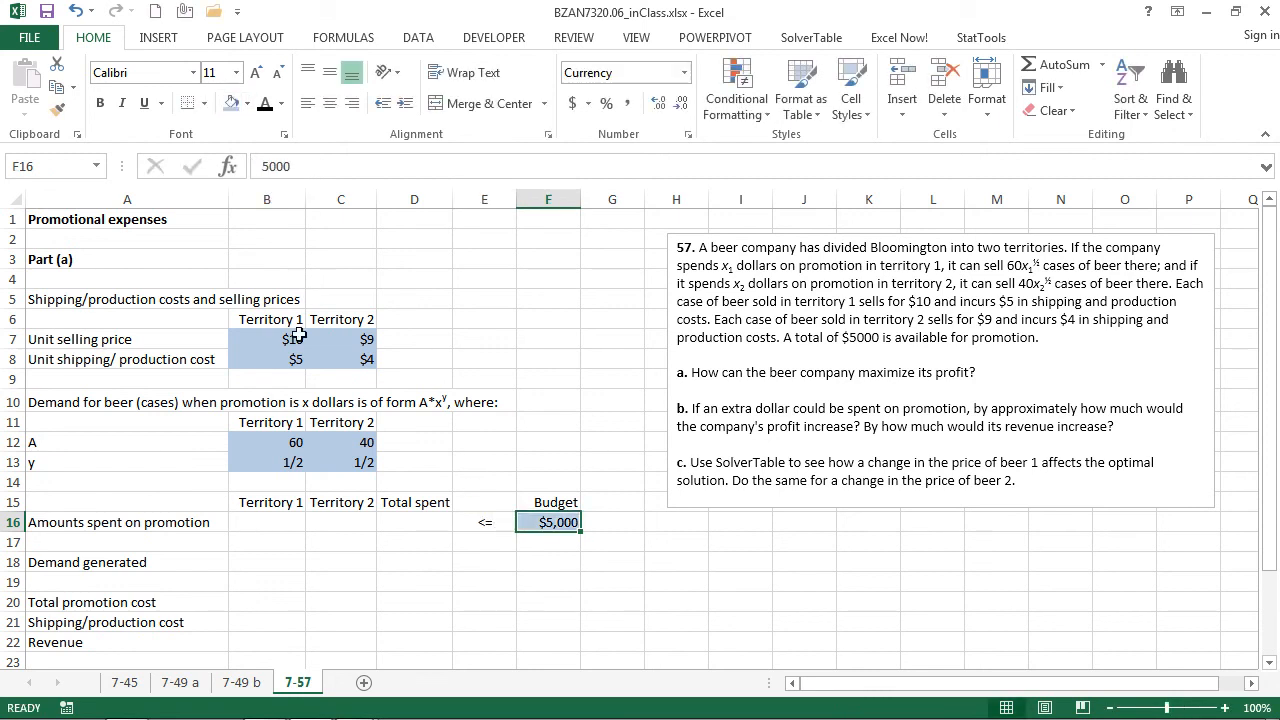
Step: Fill the promotion spending cells B16:C16 with a tan color to mark them as decision variables
{"action": "left_click", "coordinate": [275, 523]}
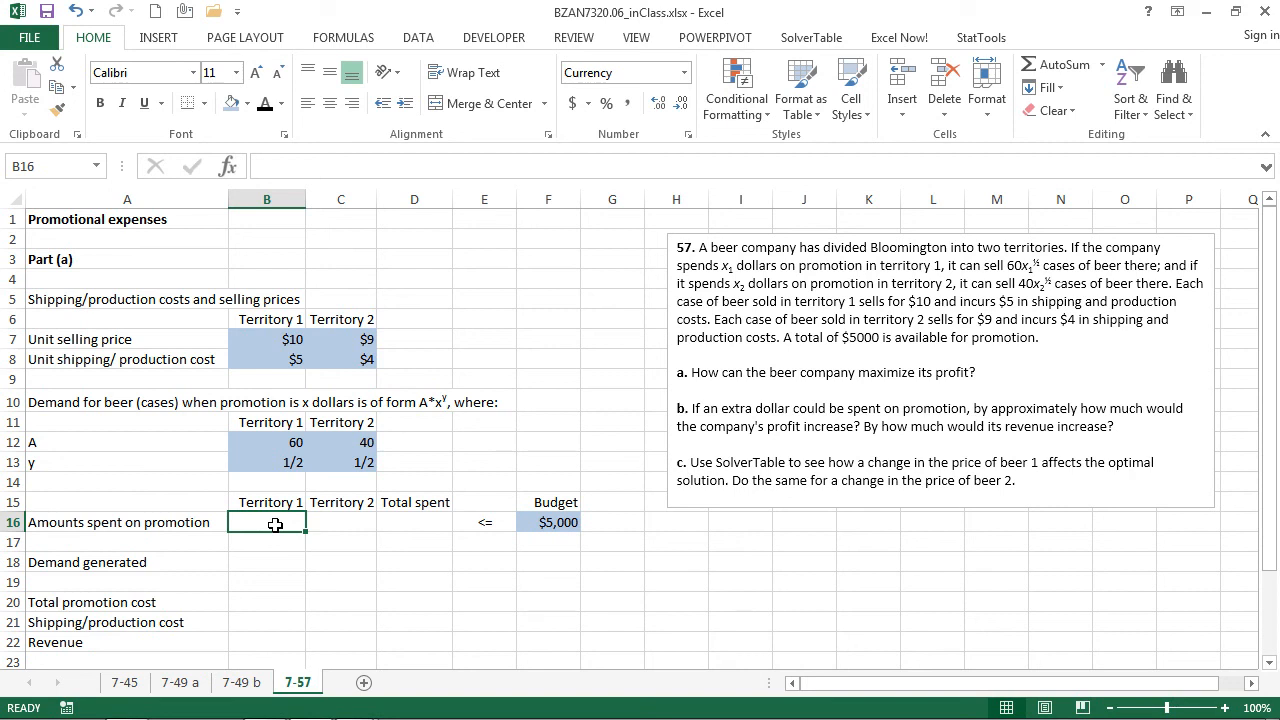
{"action": "key", "text": "shift+Right"}
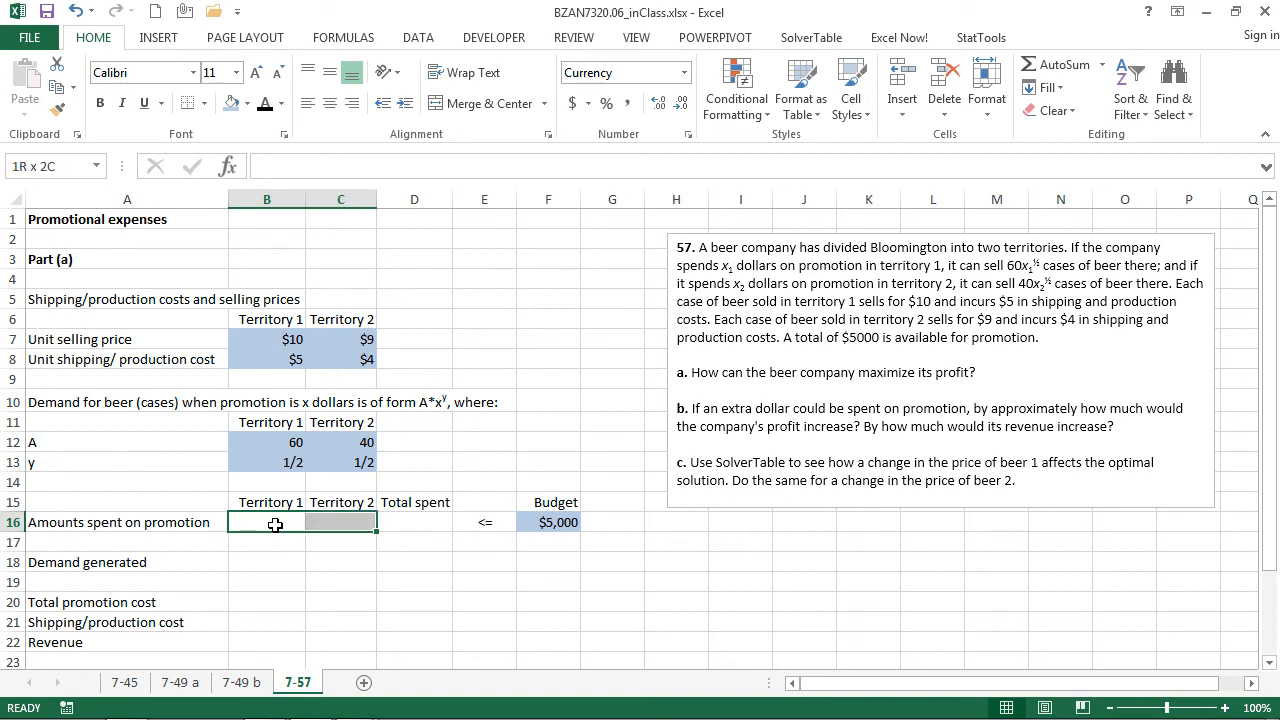
{"action": "left_click", "coordinate": [247, 103]}
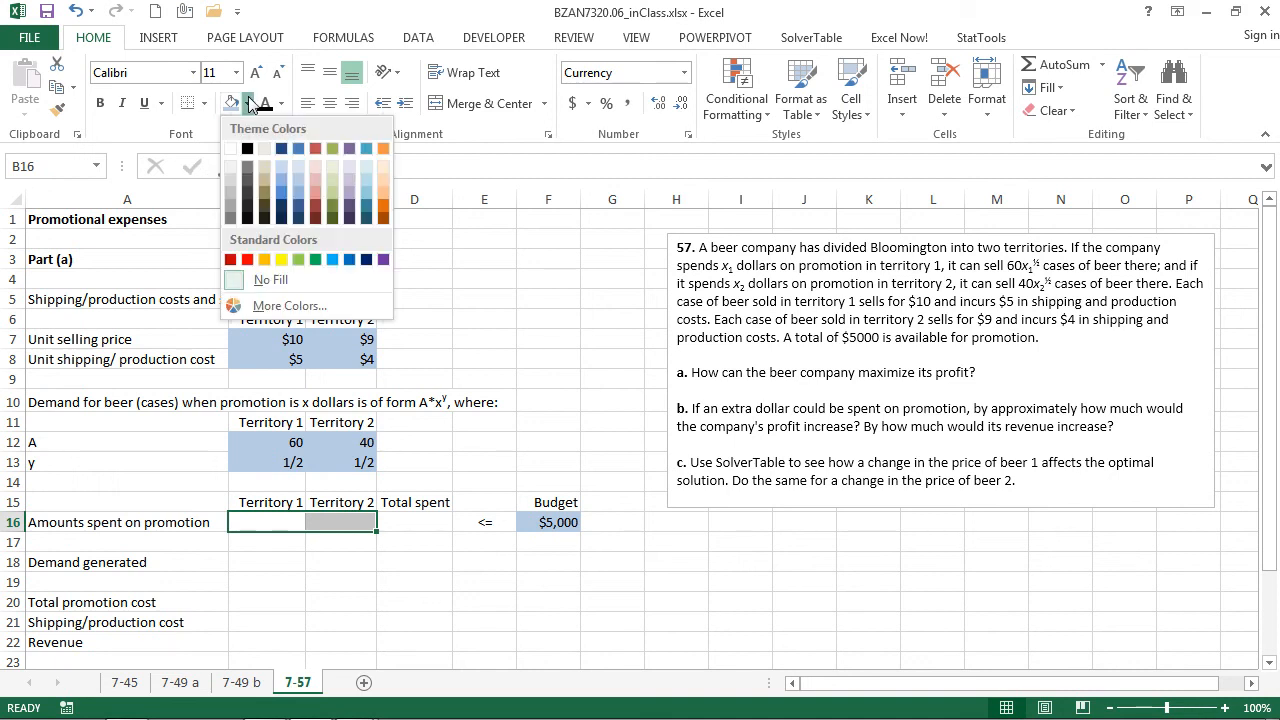
{"action": "left_click", "coordinate": [259, 179]}
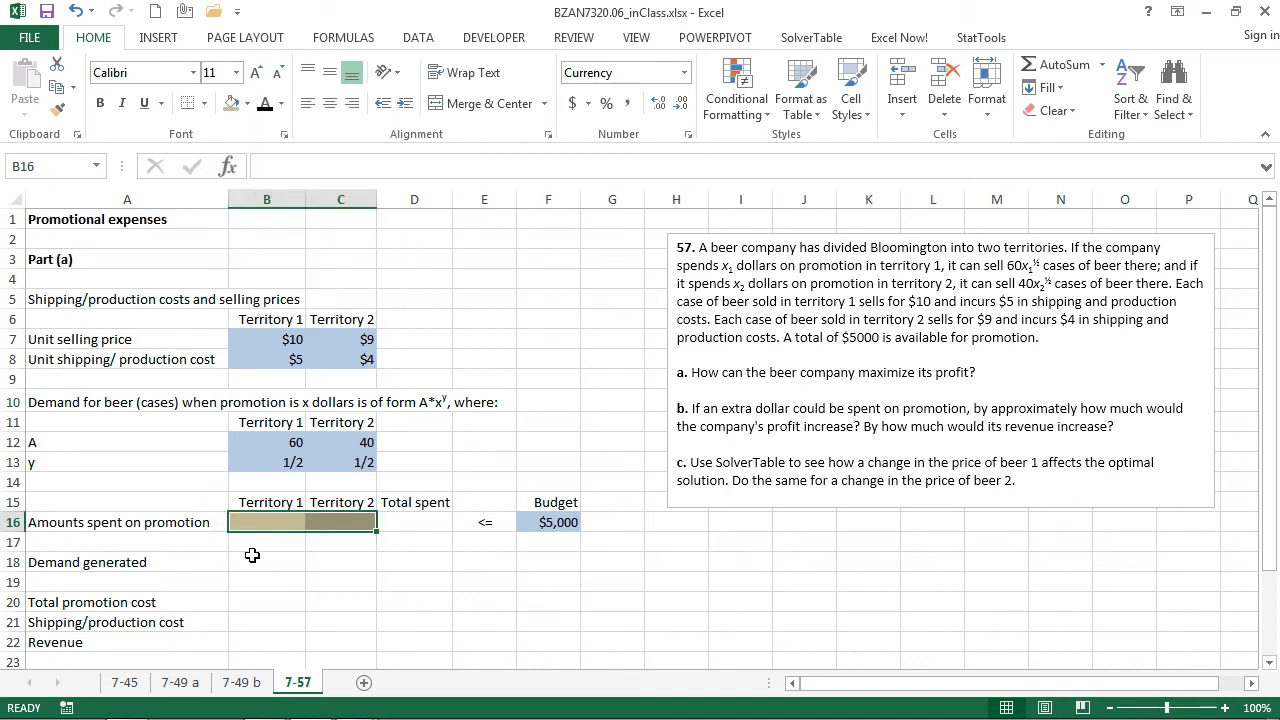
Step: Enter trial promotion amounts of 1000 for Territory 1 in B16 and 1000 for Territory 2 in C16
{"action": "left_click", "coordinate": [263, 524]}
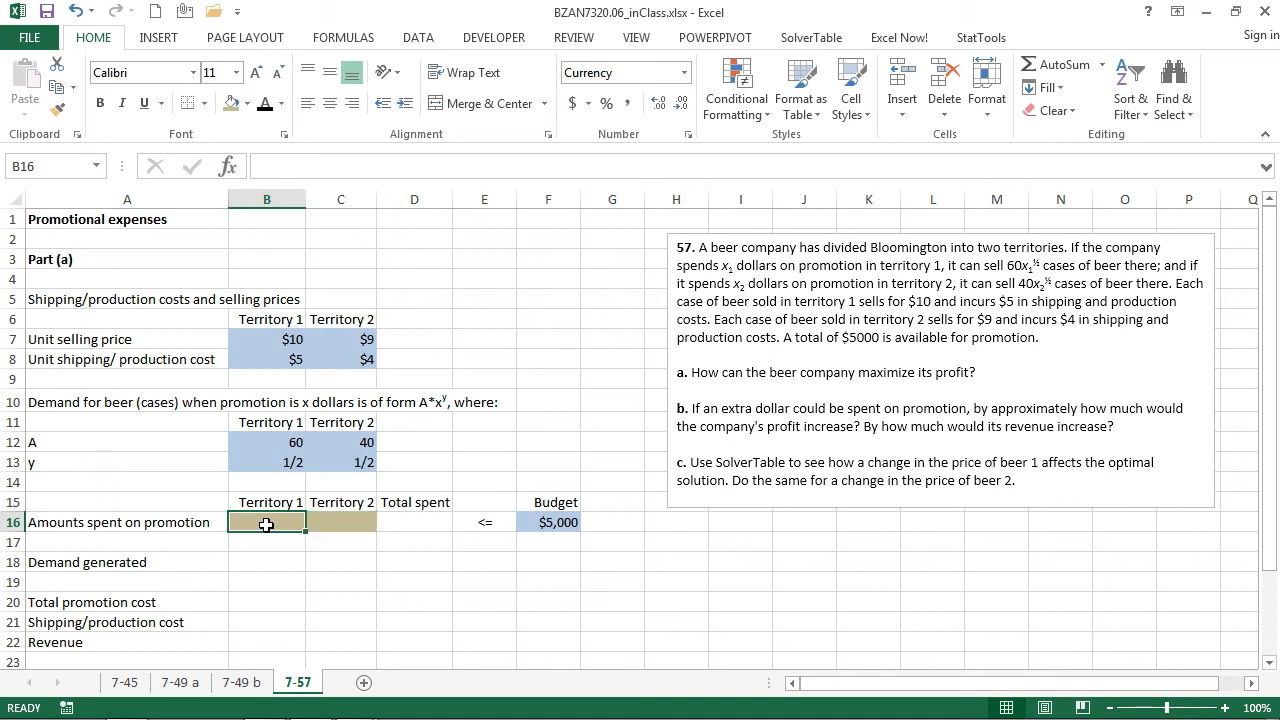
{"action": "type", "text": "1000"}
{"action": "key", "text": "Tab"}
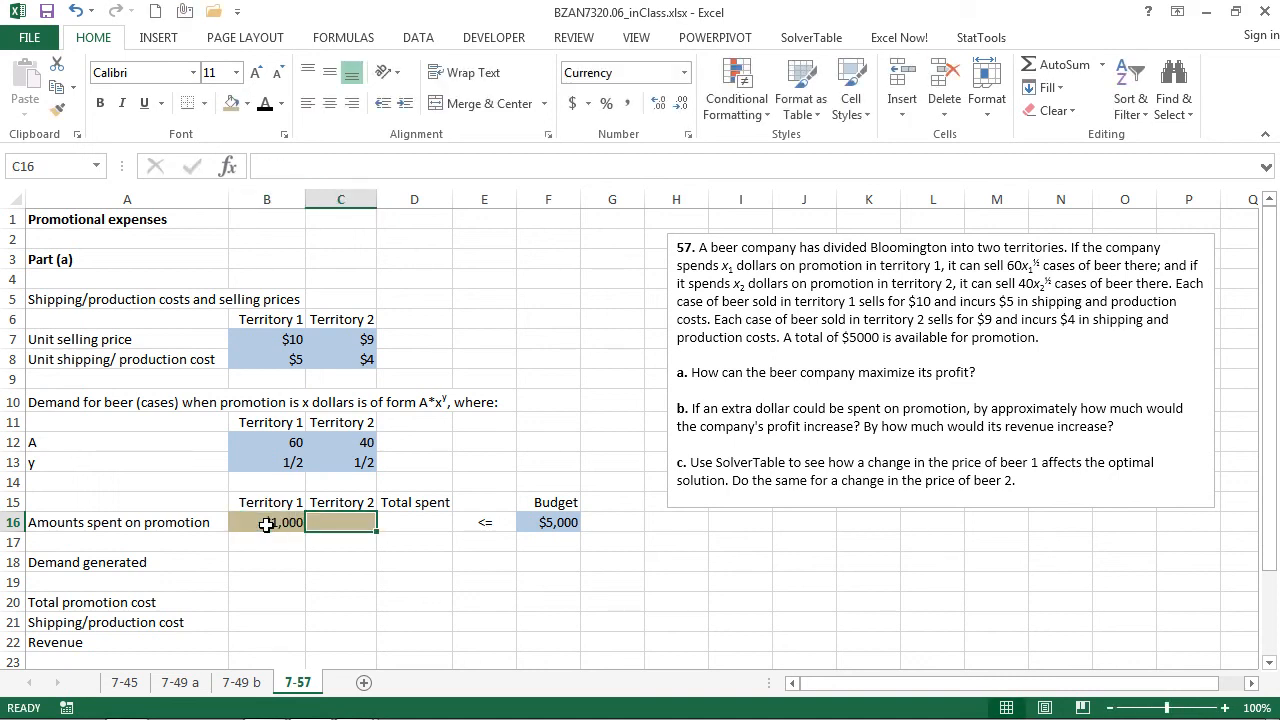
{"action": "type", "text": "1000"}
{"action": "key", "text": "Return"}
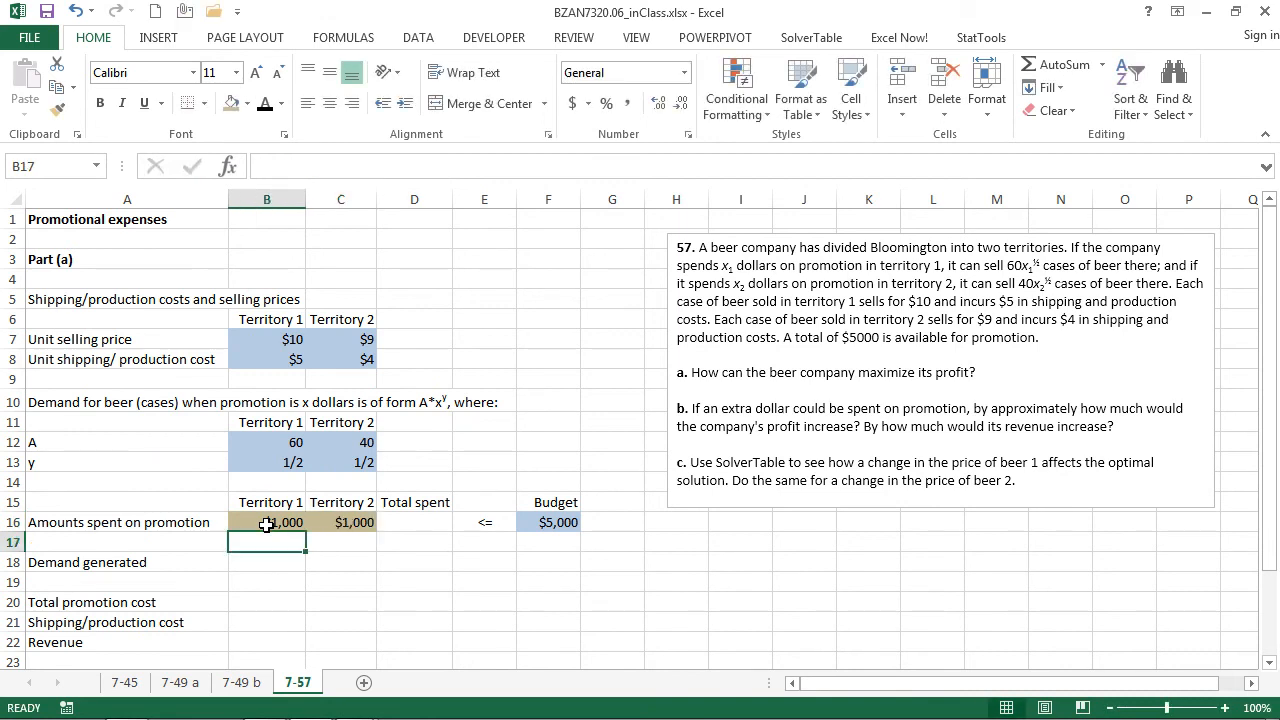
Step: Enter the demand formula =B12*B16^B13 in B18 and copy it across to C18 for Territory 2
{"action": "key", "text": "Down"}
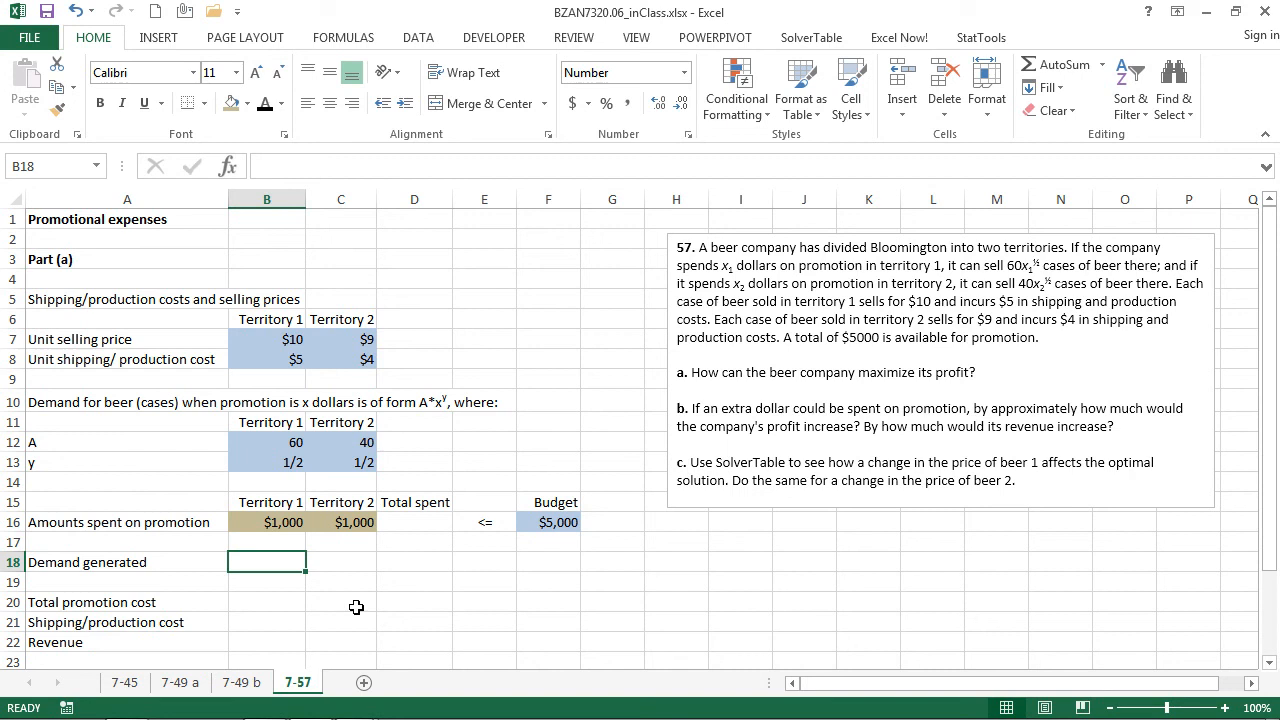
{"action": "type", "text": "="}
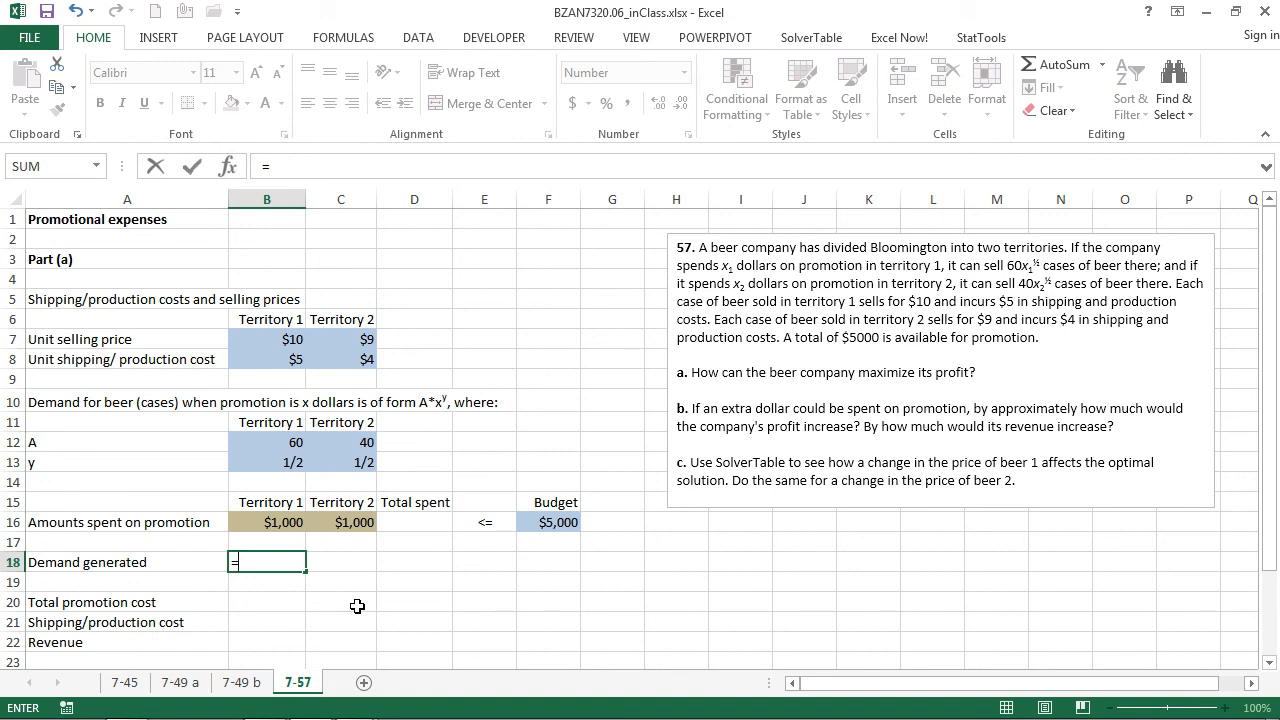
{"action": "left_click", "coordinate": [266, 444]}
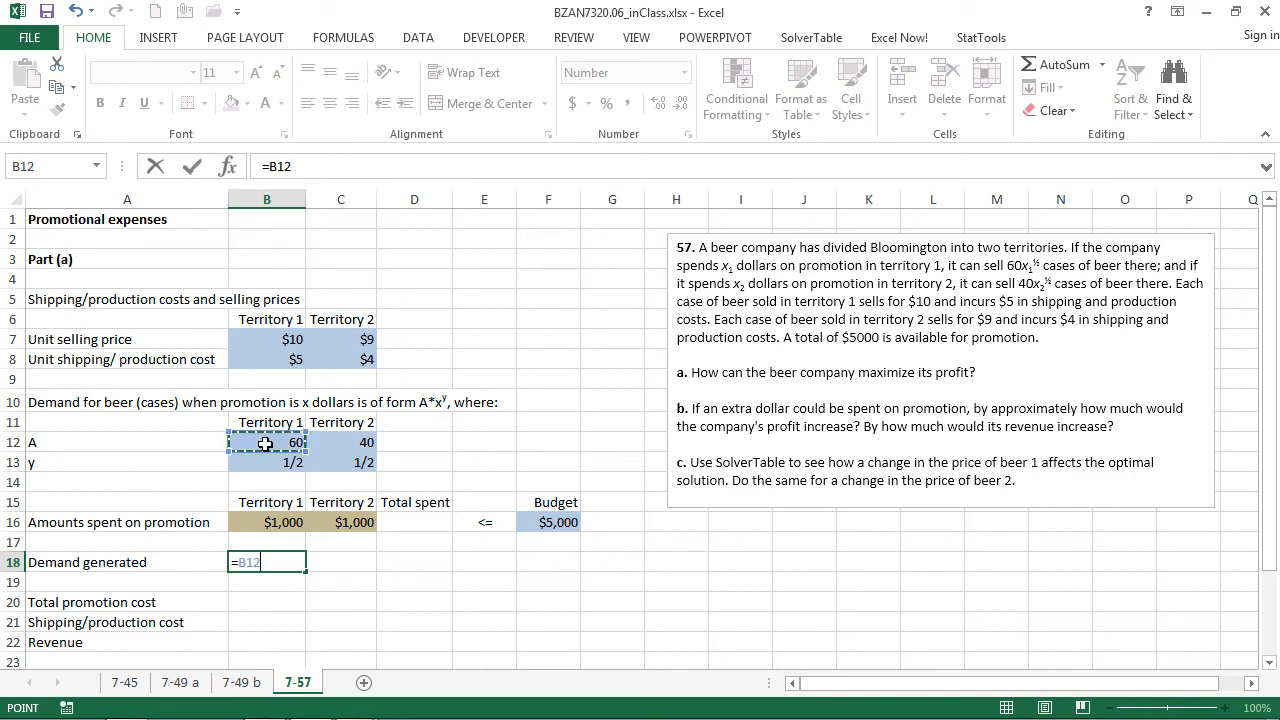
{"action": "type", "text": "*"}
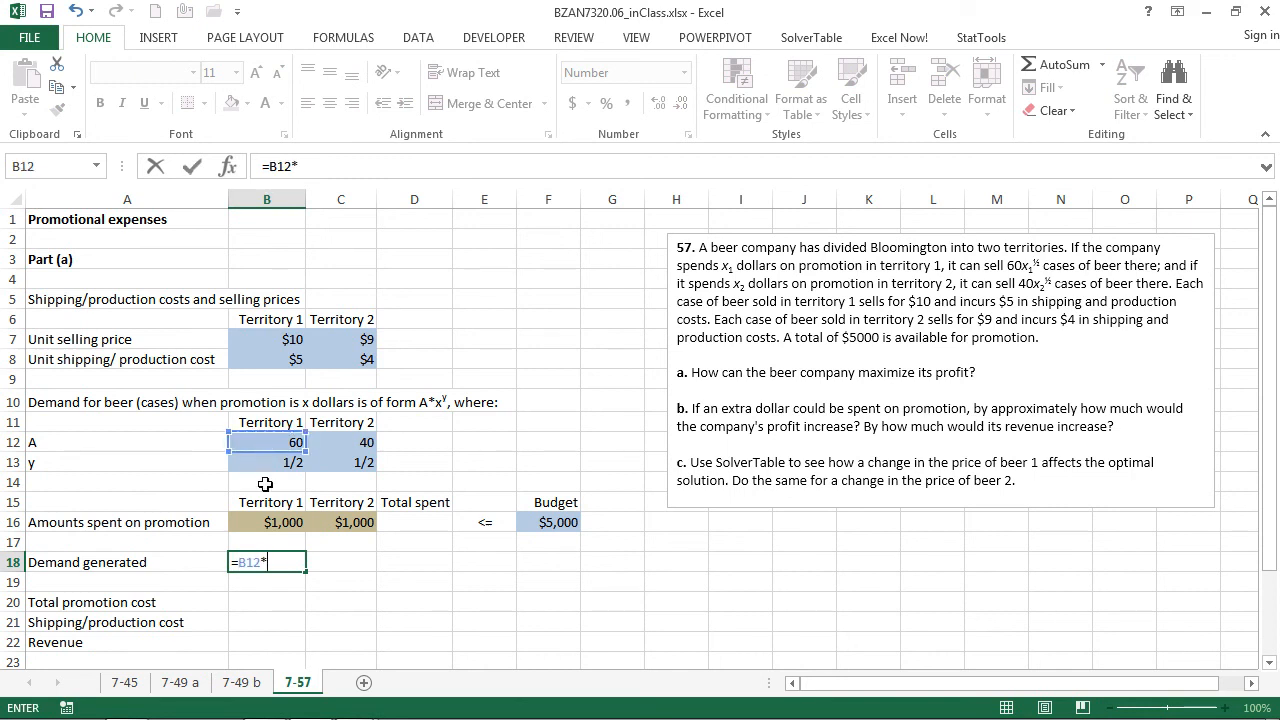
{"action": "left_click", "coordinate": [262, 524]}
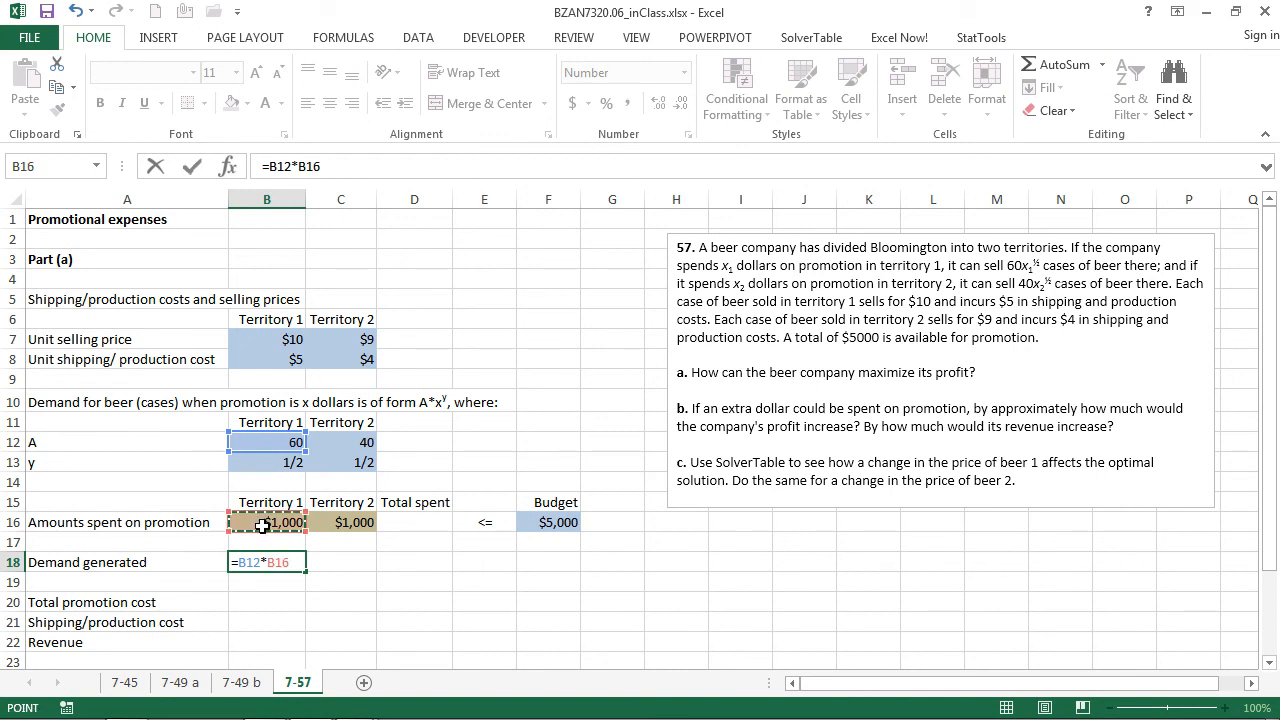
{"action": "type", "text": "^"}
{"action": "left_click", "coordinate": [266, 467]}
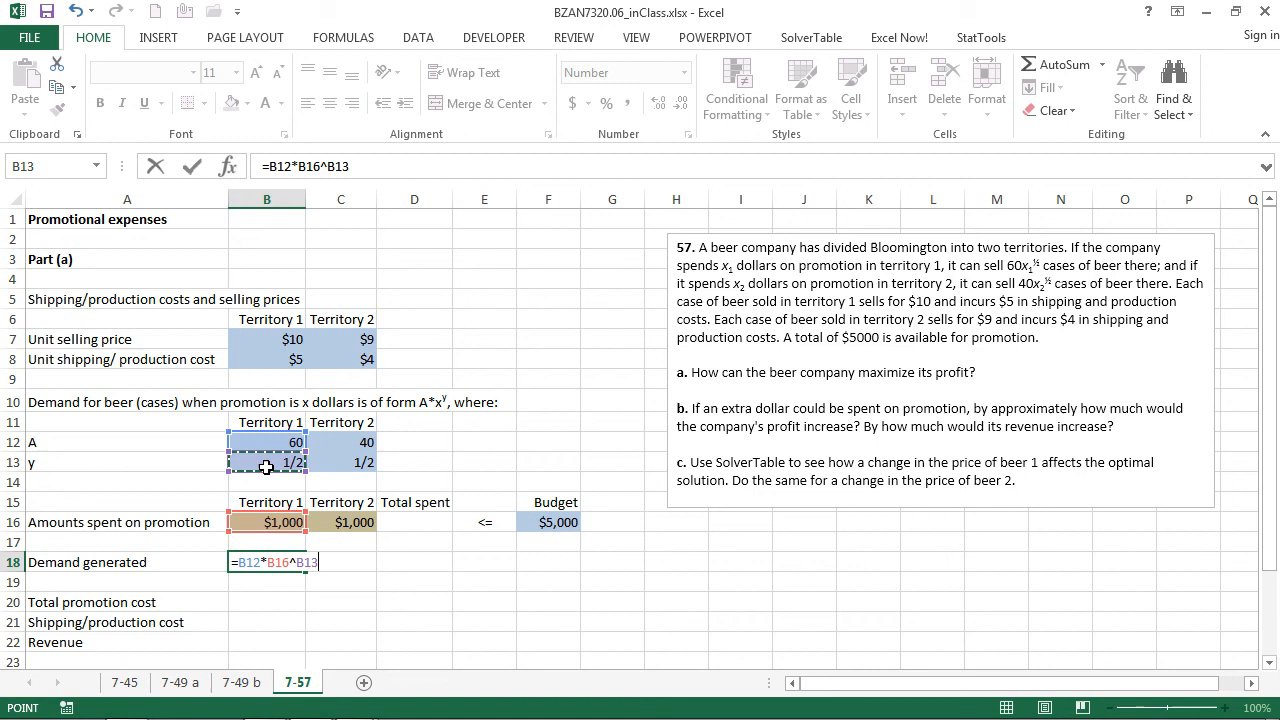
{"action": "left_click", "coordinate": [193, 168]}
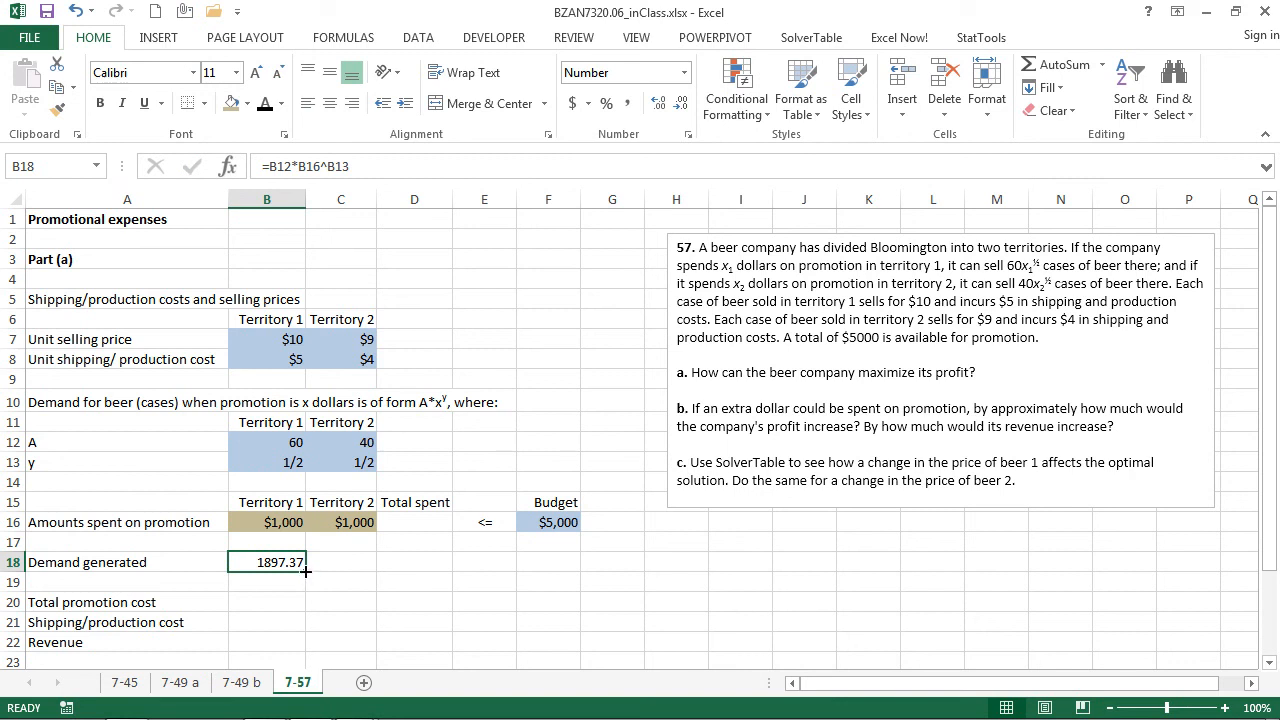
{"action": "left_click_drag", "start_coordinate": [304, 570], "coordinate": [344, 566]}
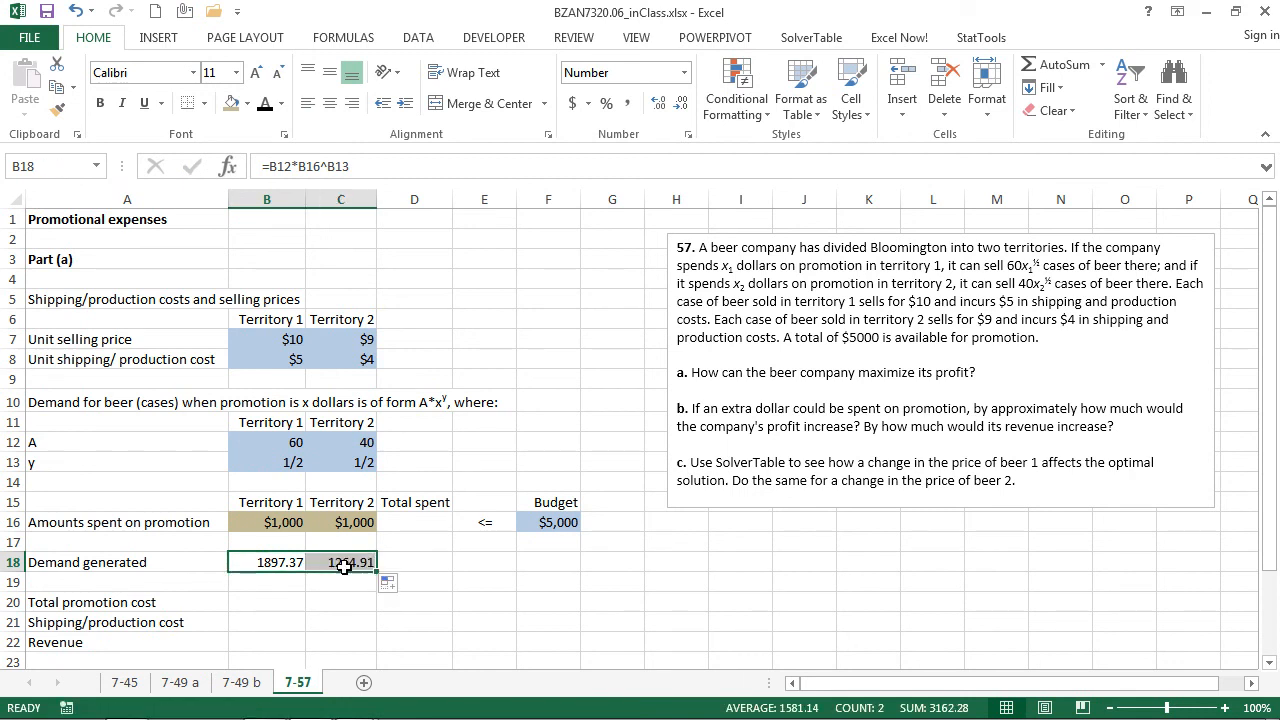
{"action": "left_click", "coordinate": [344, 566]}
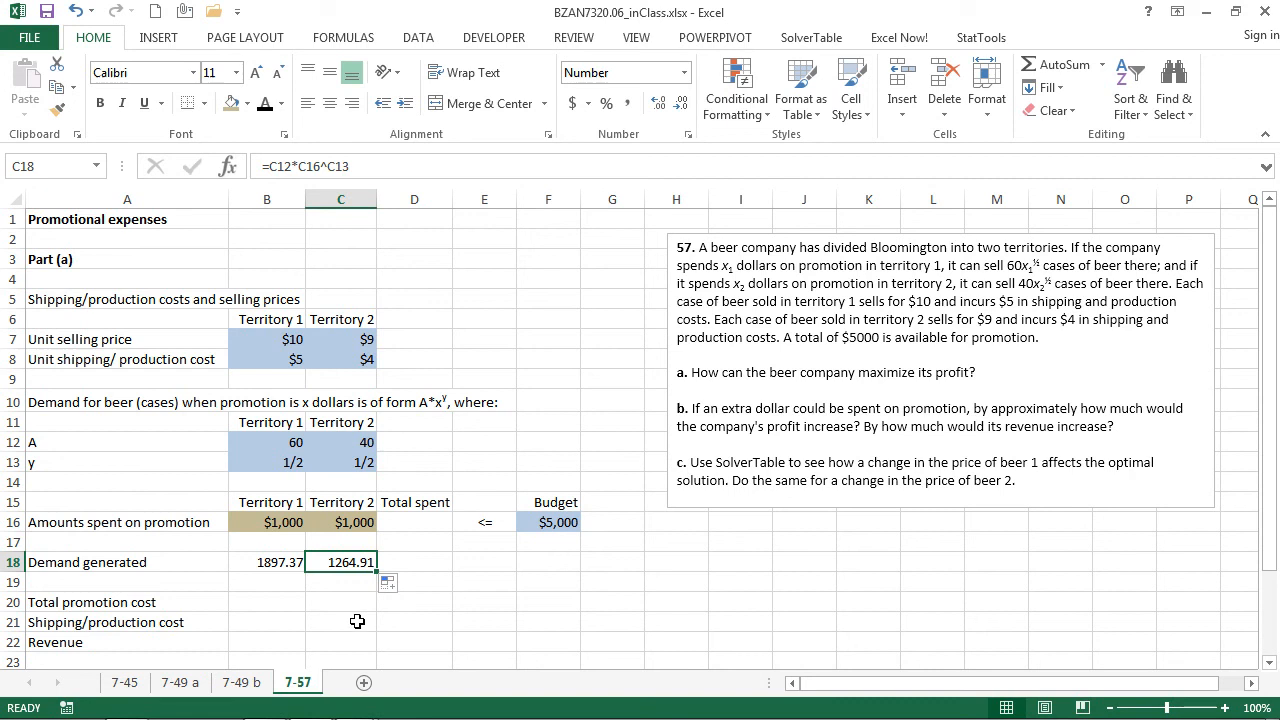
Step: Calculate the total spent on promotion in D16 with =SUM(B16:C16)
{"action": "left_click", "coordinate": [275, 604]}
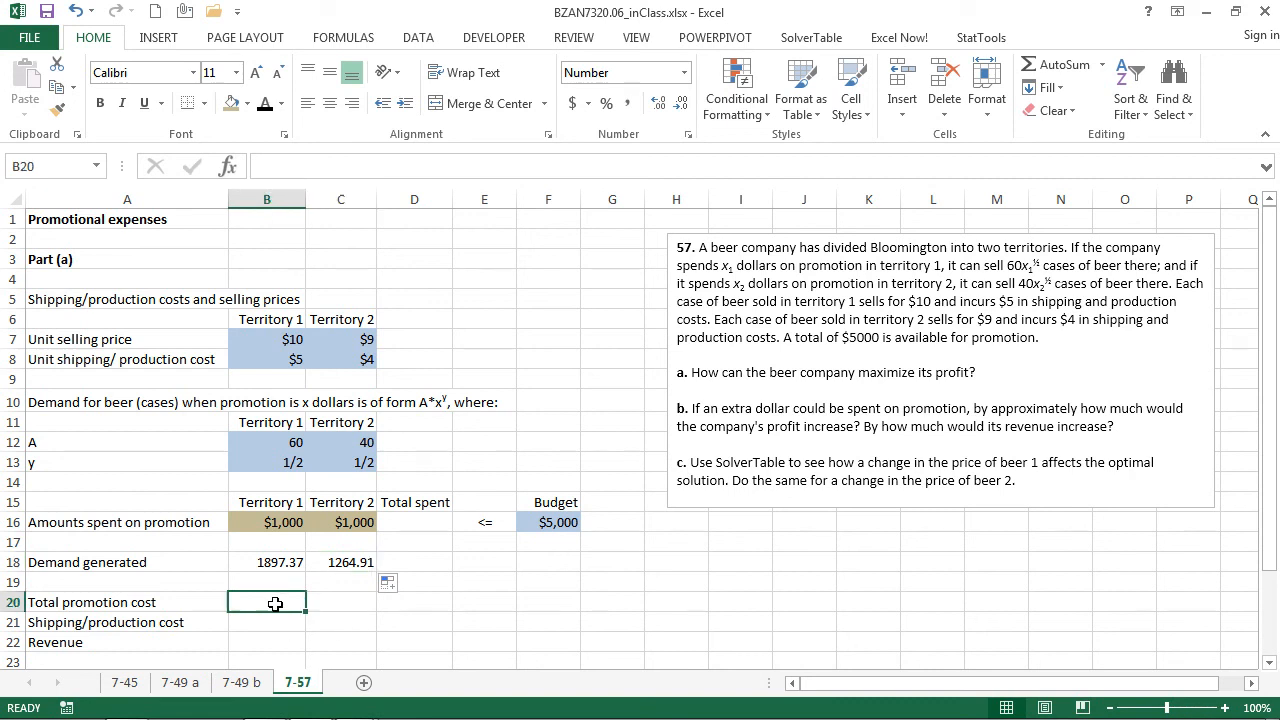
{"action": "left_click", "coordinate": [406, 522]}
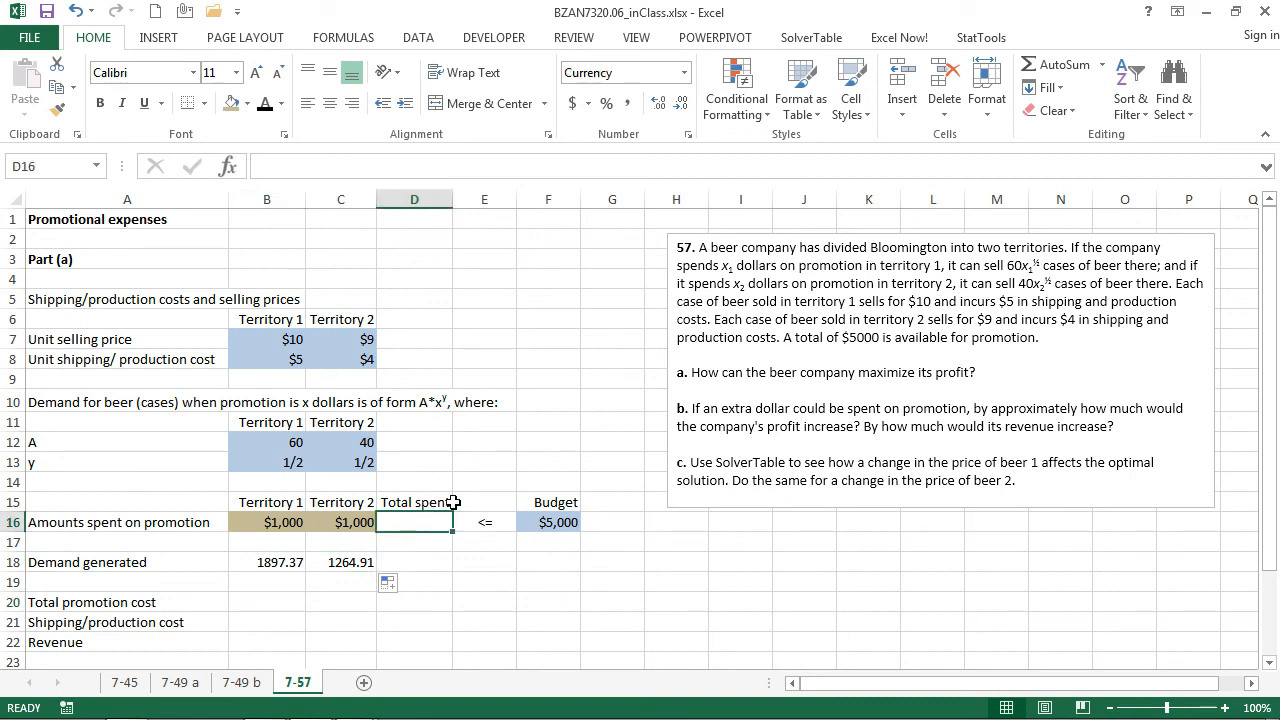
{"action": "left_click", "coordinate": [1050, 66]}
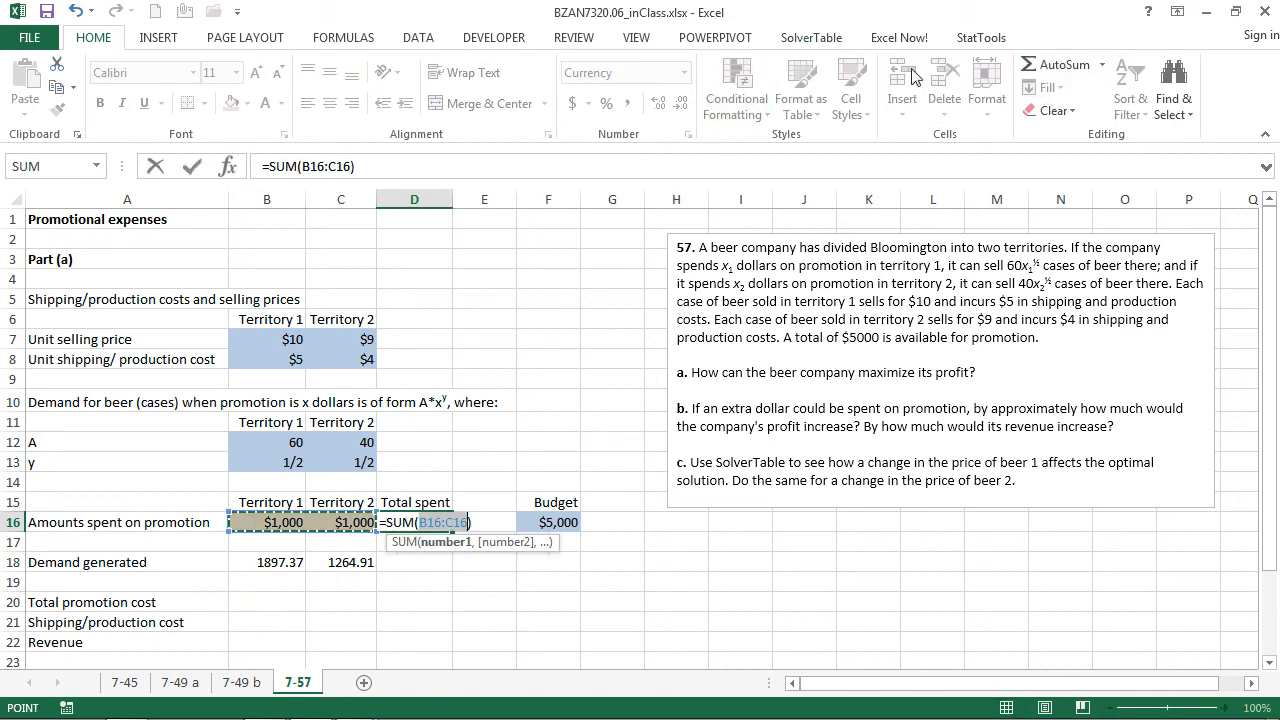
{"action": "left_click", "coordinate": [193, 166]}
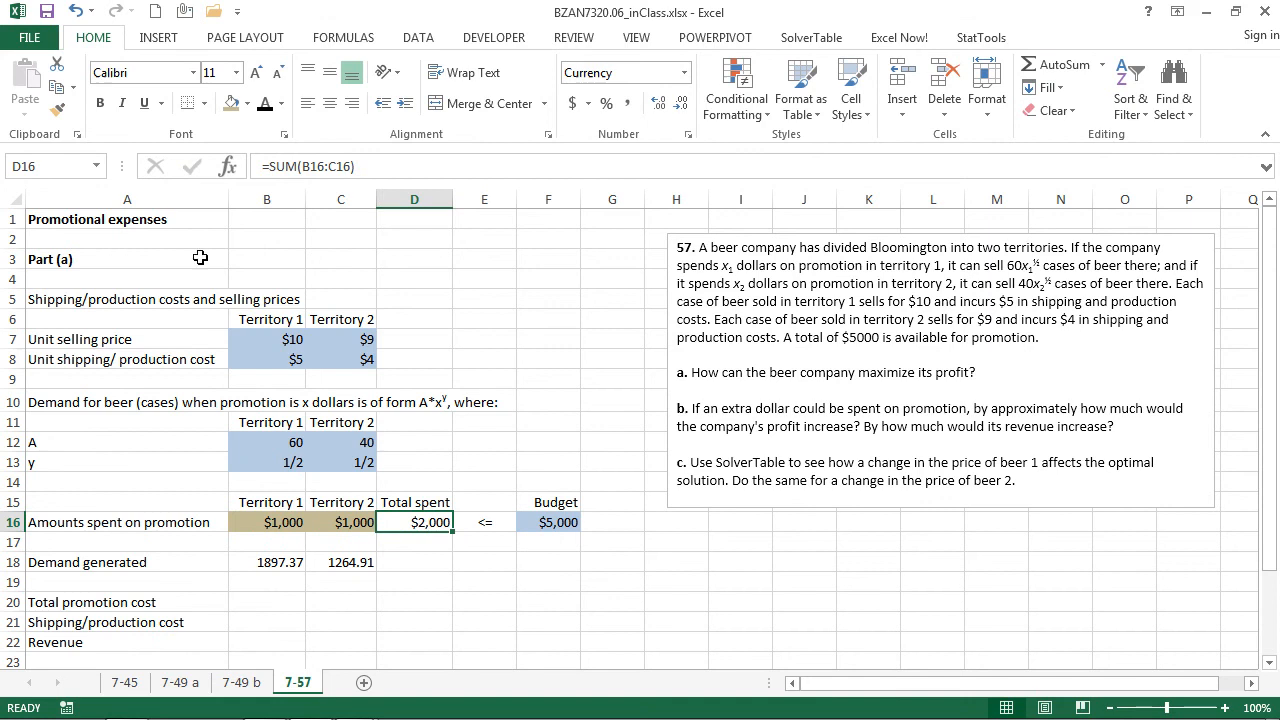
Step: Link the total promotion cost in B20 to the total spent with =D16
{"action": "left_click", "coordinate": [272, 602]}
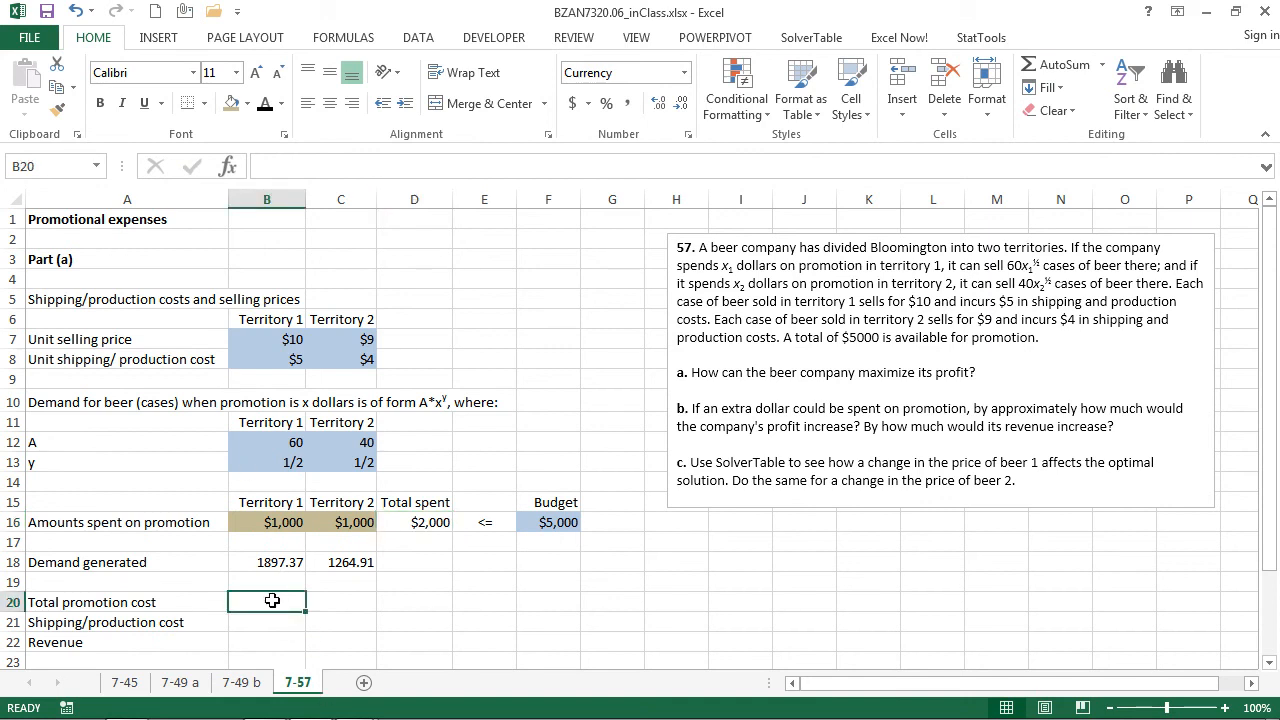
{"action": "type", "text": "="}
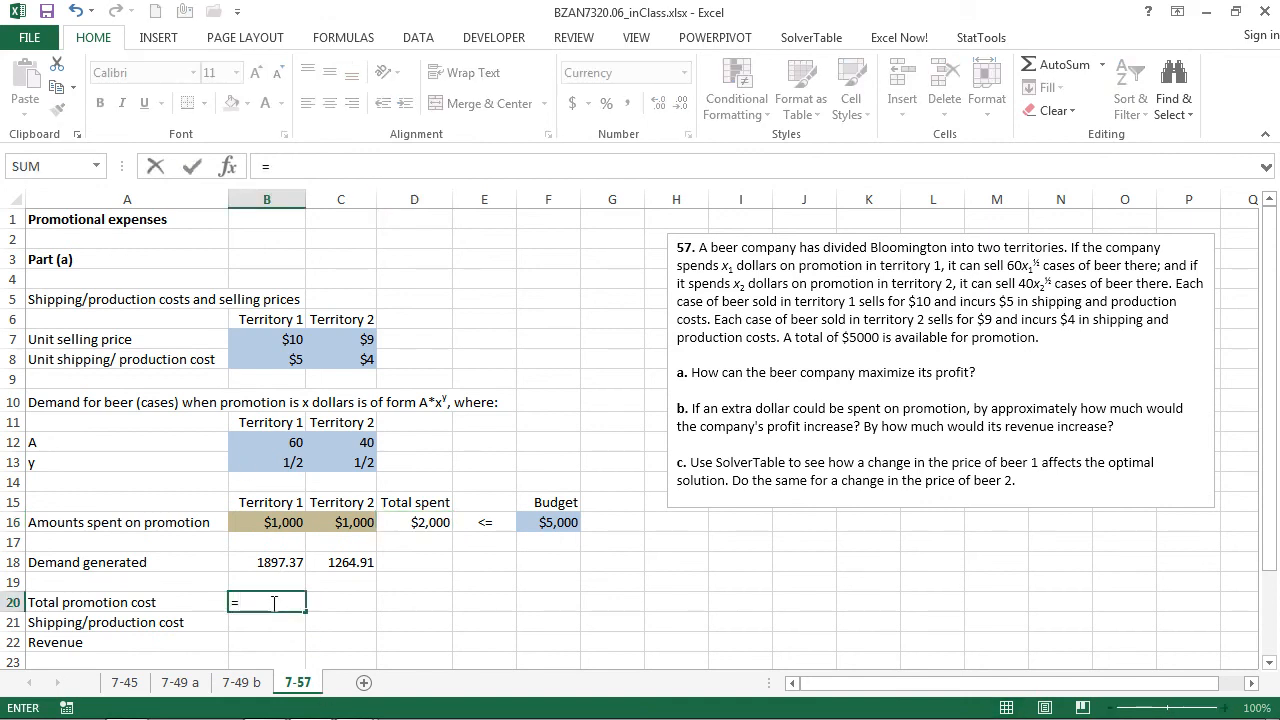
{"action": "left_click", "coordinate": [422, 522]}
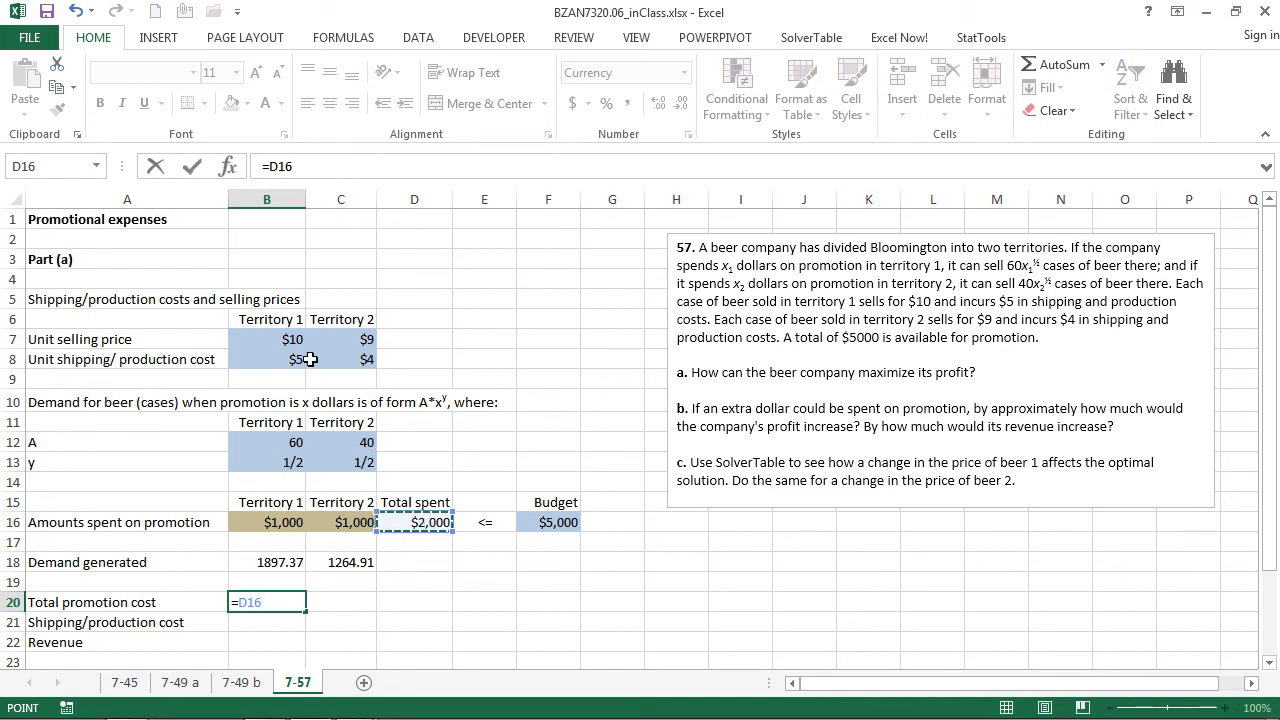
{"action": "left_click", "coordinate": [193, 167]}
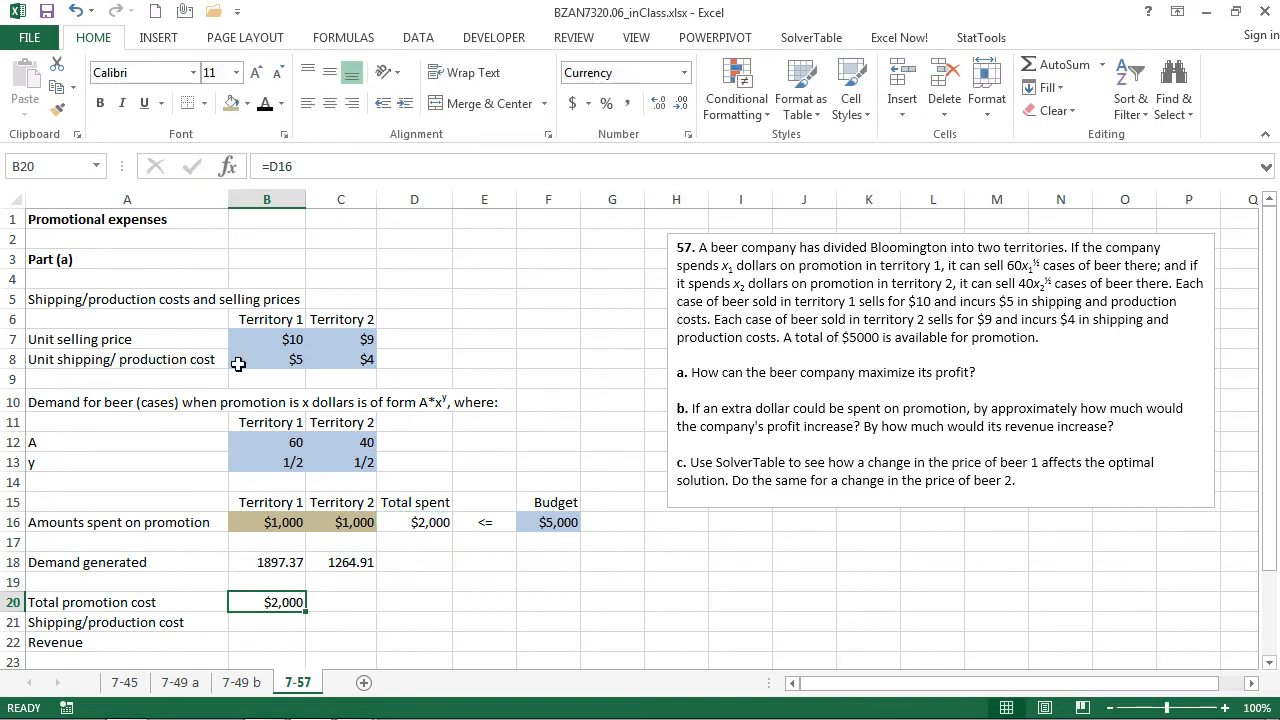
Step: Calculate the shipping/production cost in B21 with =SUMPRODUCT(B18:C18,B8:C8)
{"action": "left_click", "coordinate": [260, 623]}
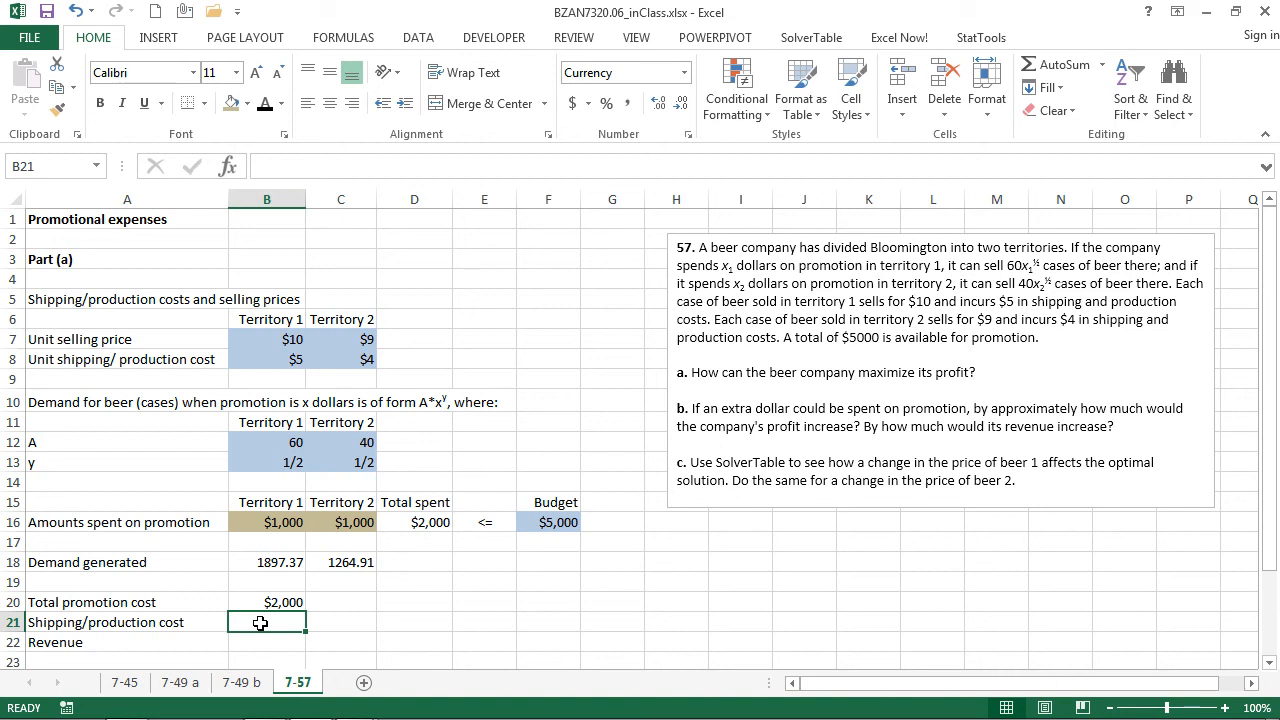
{"action": "type", "text": "=sumproduct("}
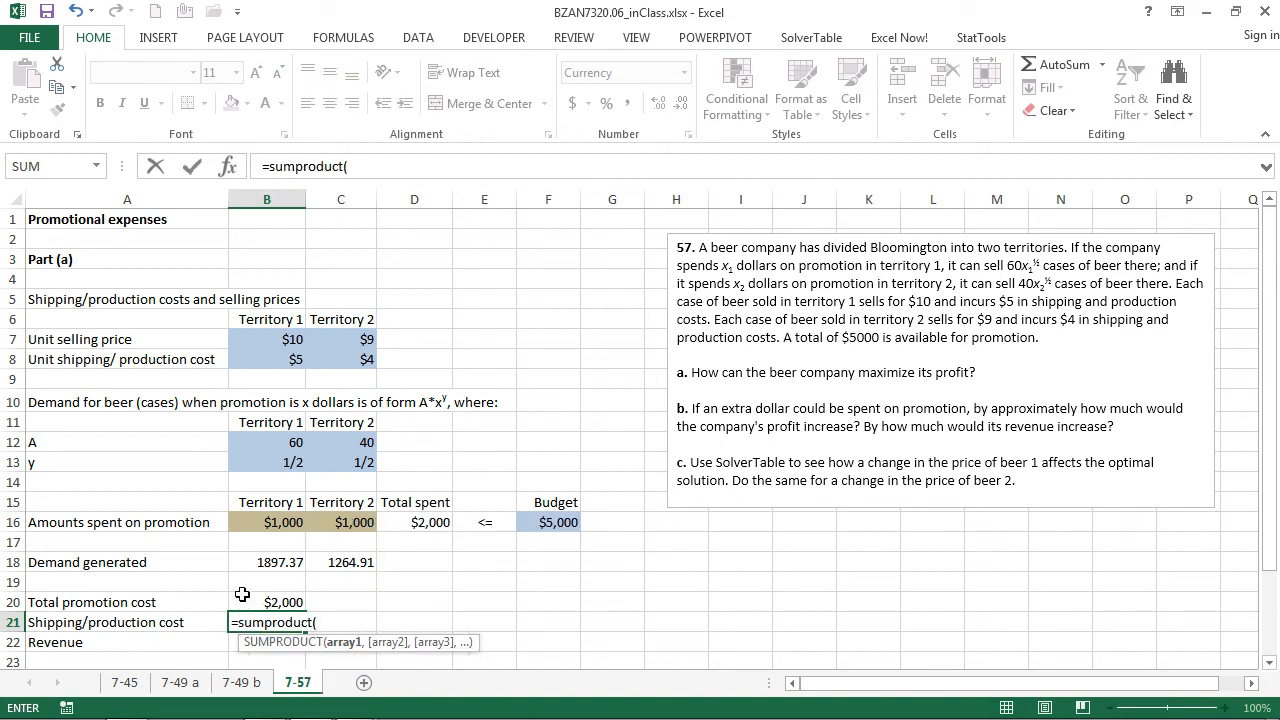
{"action": "left_click", "coordinate": [265, 565]}
{"action": "key", "text": "shift+Right"}
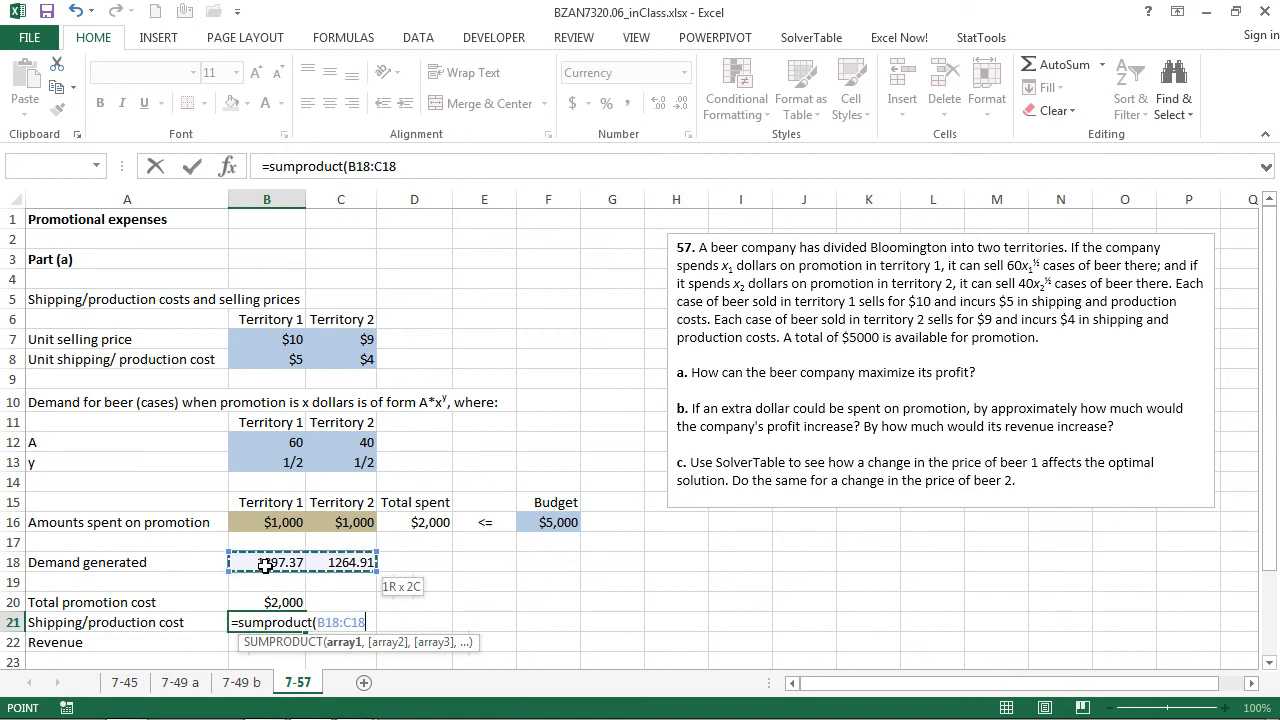
{"action": "type", "text": ","}
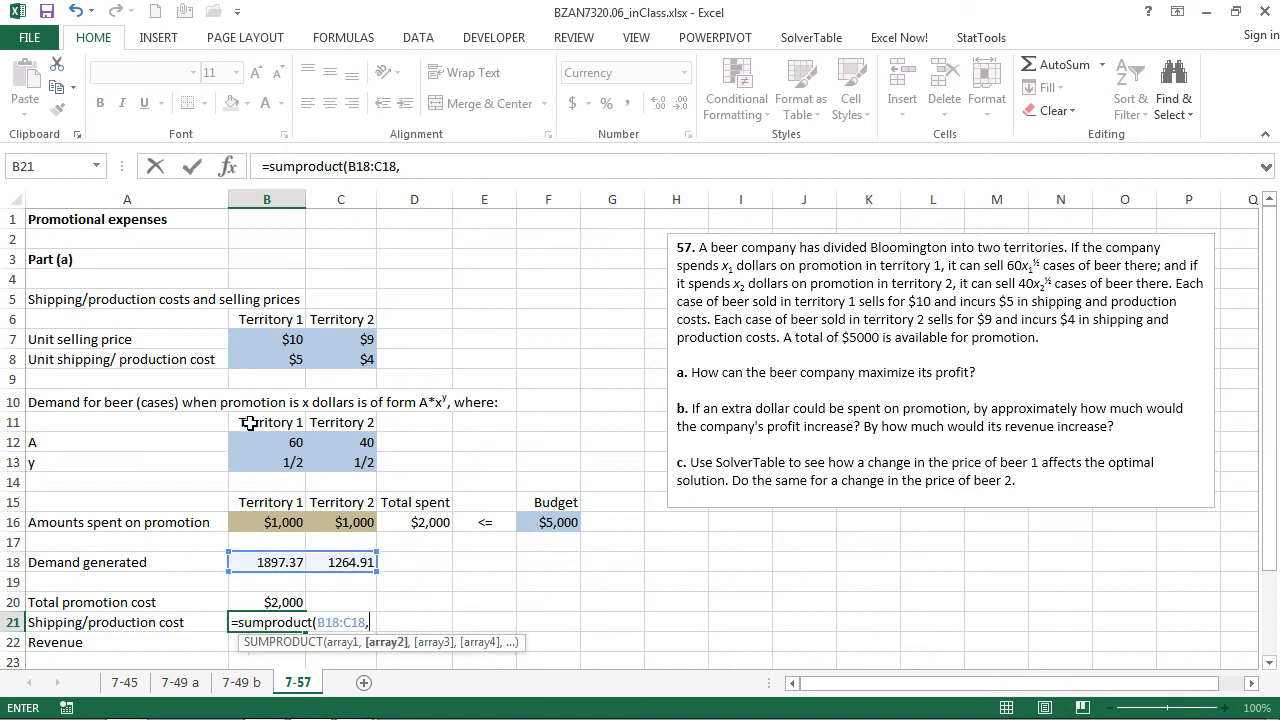
{"action": "left_click", "coordinate": [271, 365]}
{"action": "key", "text": "shift+Right"}
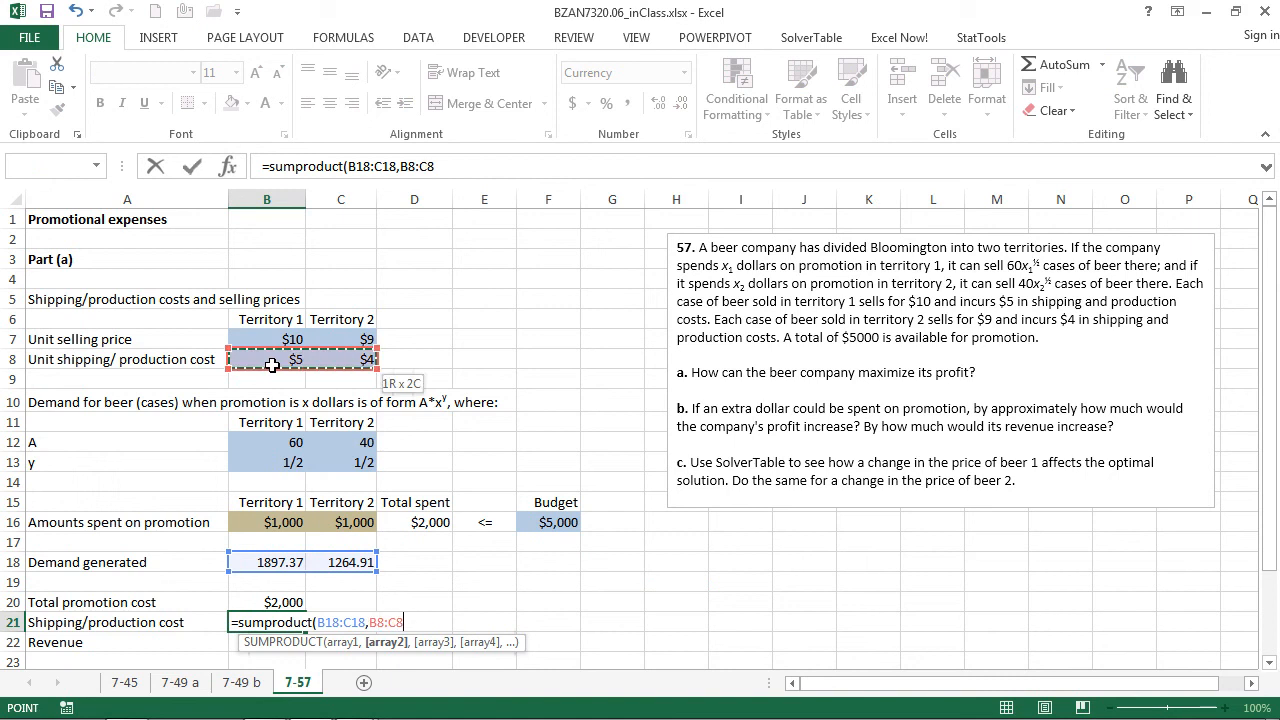
{"action": "type", "text": ")"}
{"action": "key", "text": "Return"}
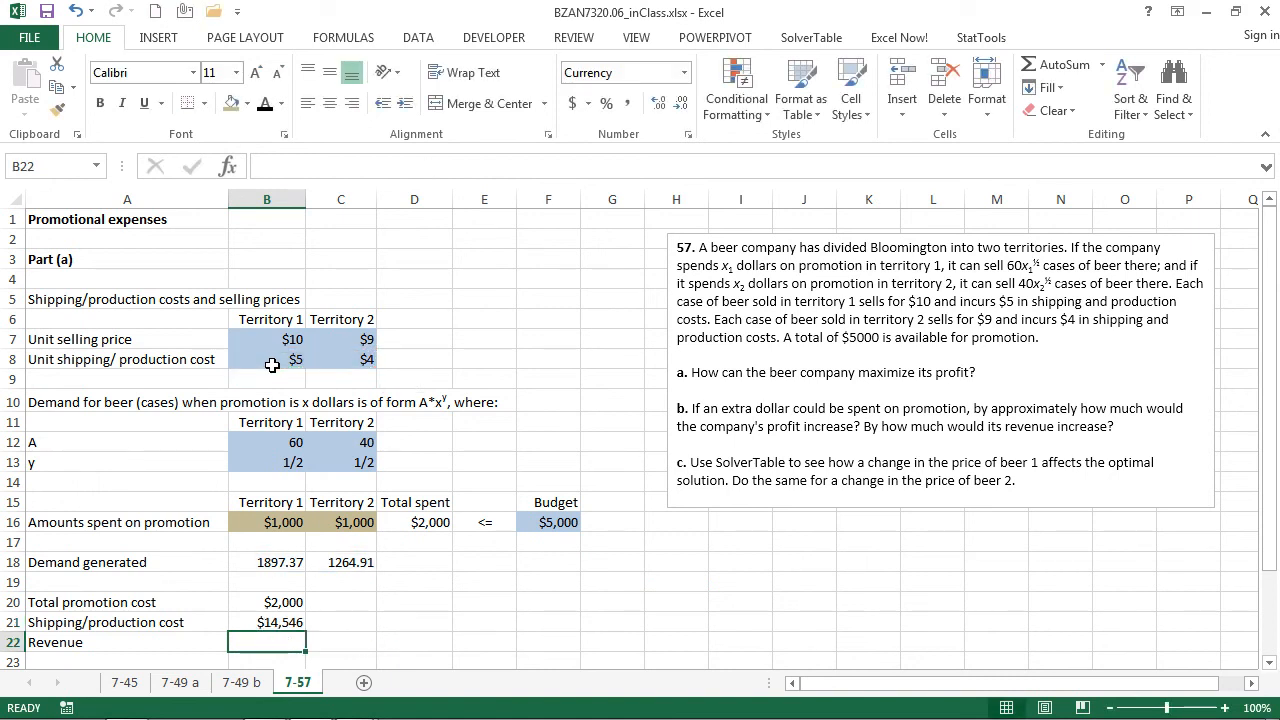
Step: Calculate the revenue in B22 from demand and unit selling prices with =SUMPRODUCT(B18:C18,B7:C7)
{"action": "type", "text": "=su"}
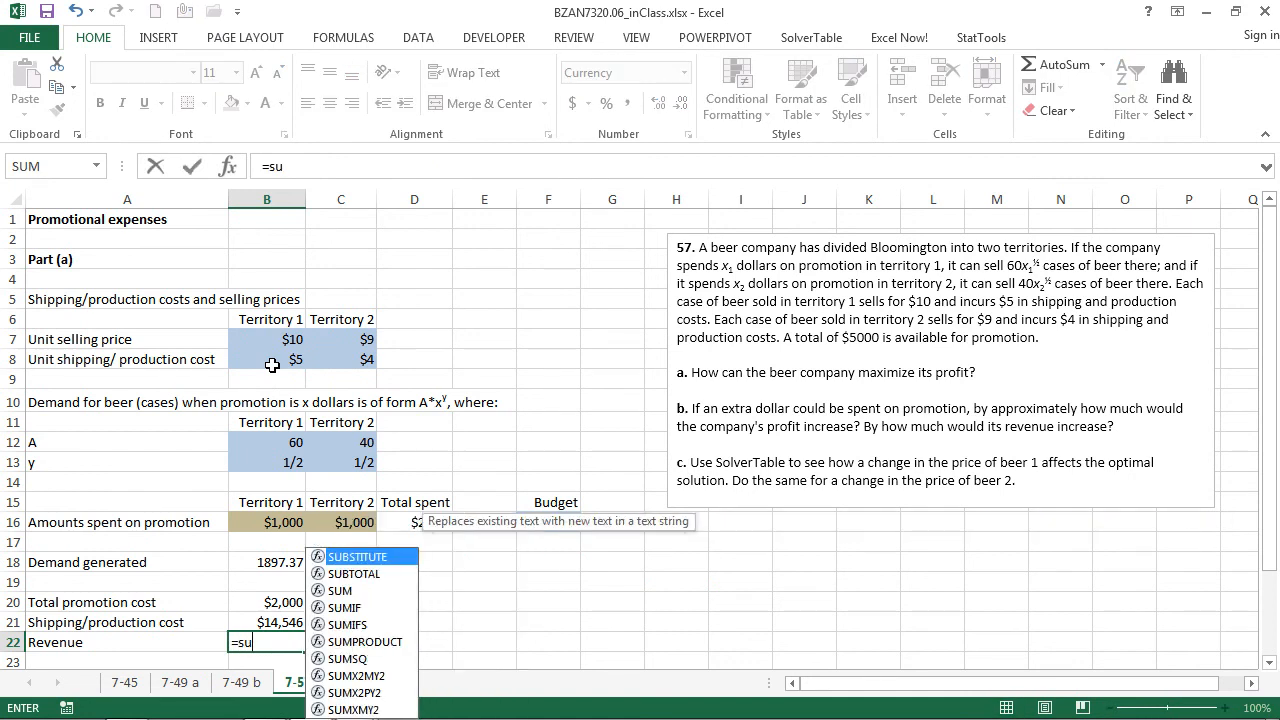
{"action": "type", "text": "mproduct("}
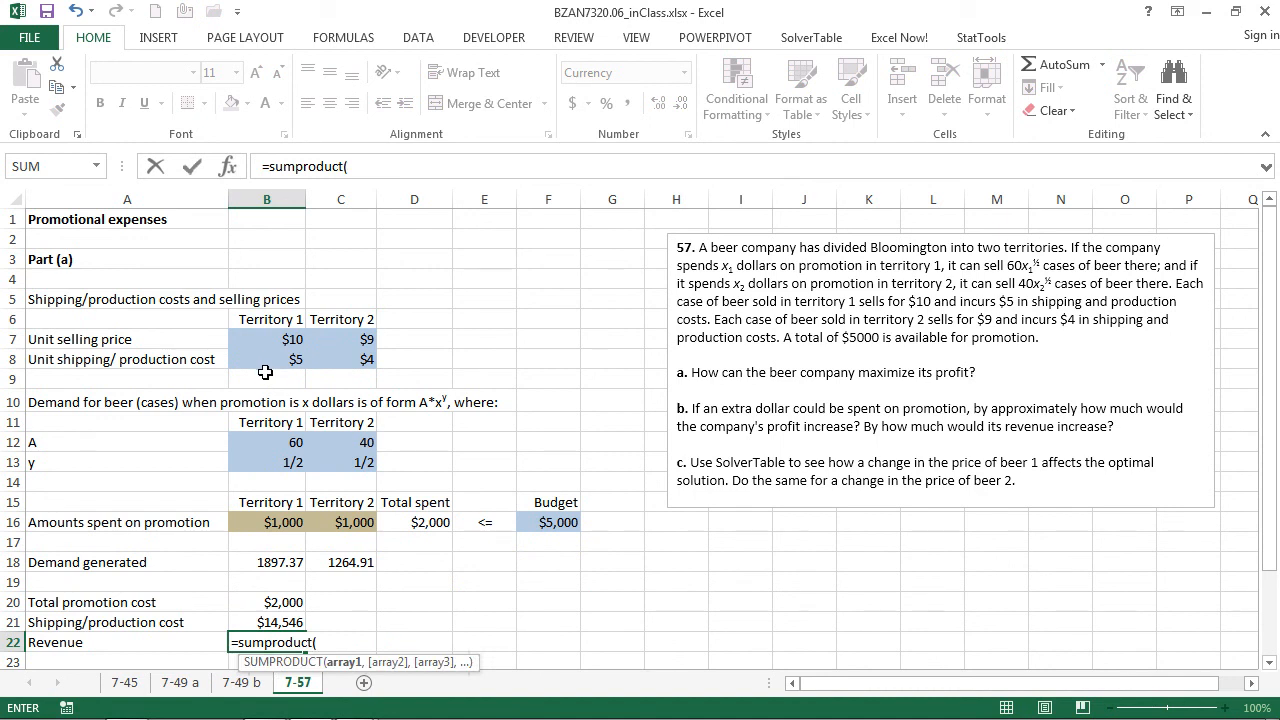
{"action": "left_click", "coordinate": [281, 568]}
{"action": "key", "text": "shift+Right"}
{"action": "type", "text": ","}
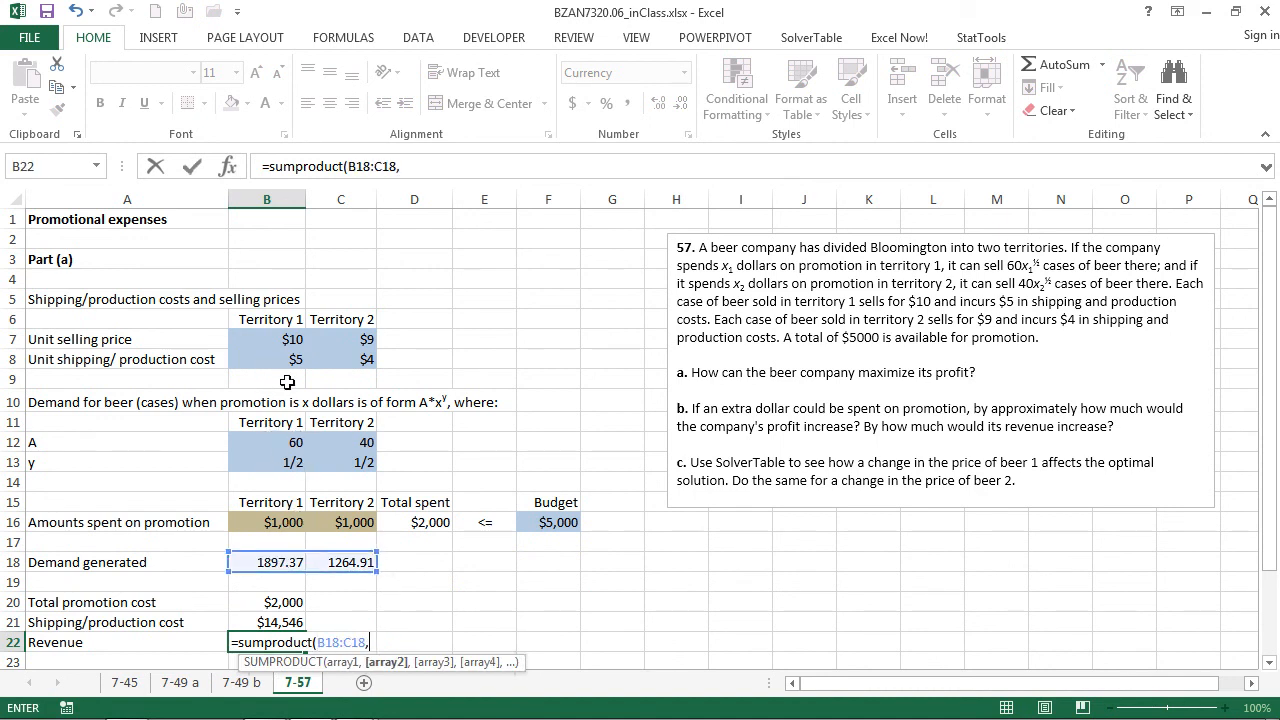
{"action": "left_click", "coordinate": [270, 335]}
{"action": "key", "text": "shift+Right"}
{"action": "type", "text": ")"}
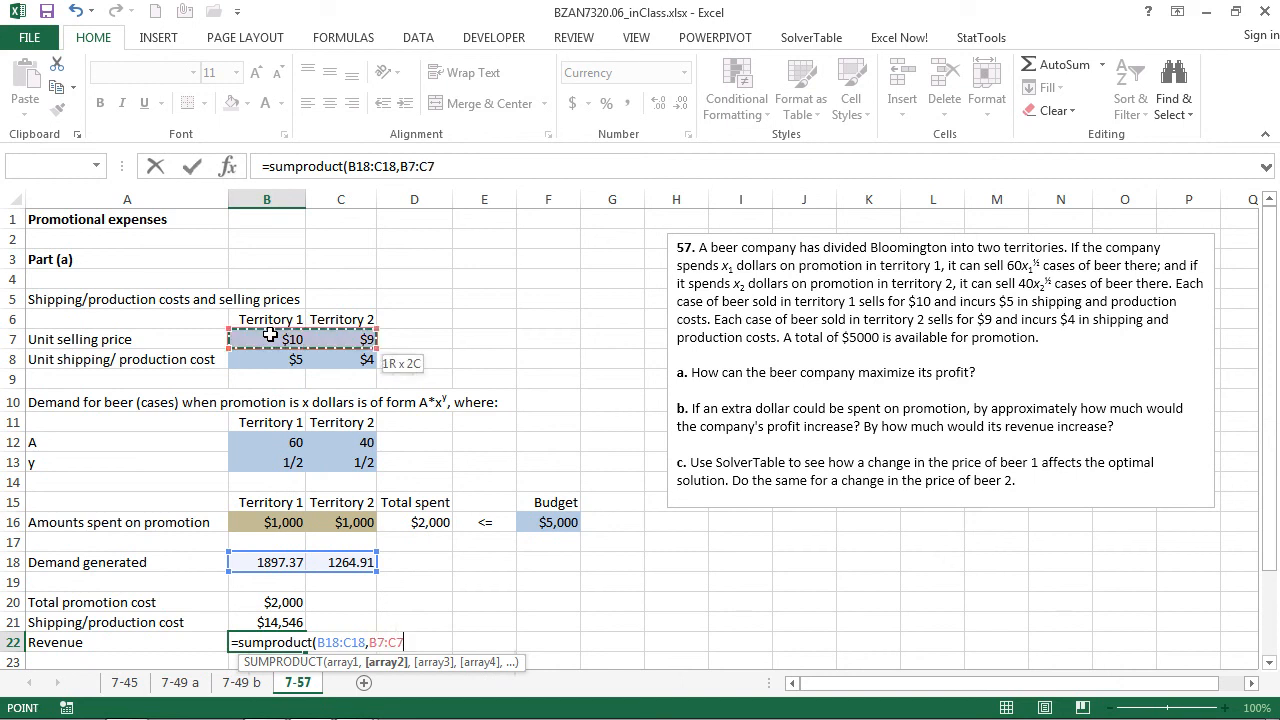
{"action": "key", "text": "Return"}
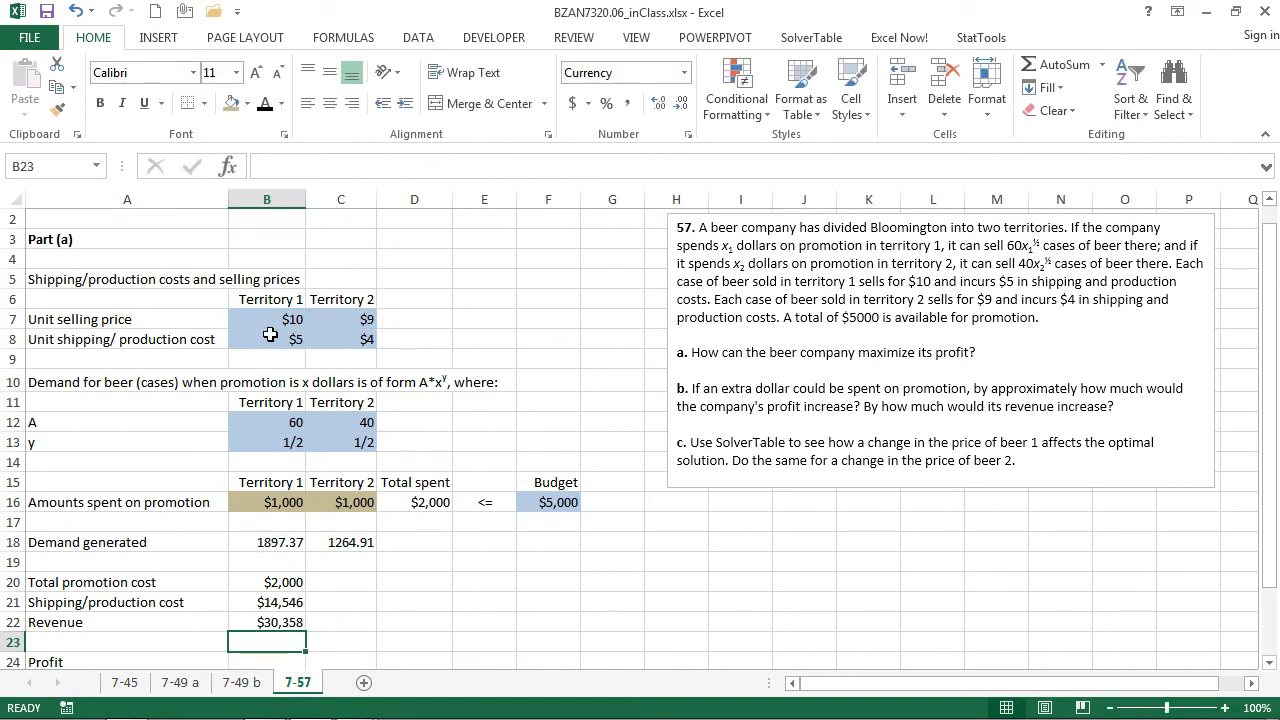
Step: Calculate profit in B24 with =B22-SUM(B20:B21) and shade the cell light grey
{"action": "key", "text": "Down"}
{"action": "type", "text": "="}
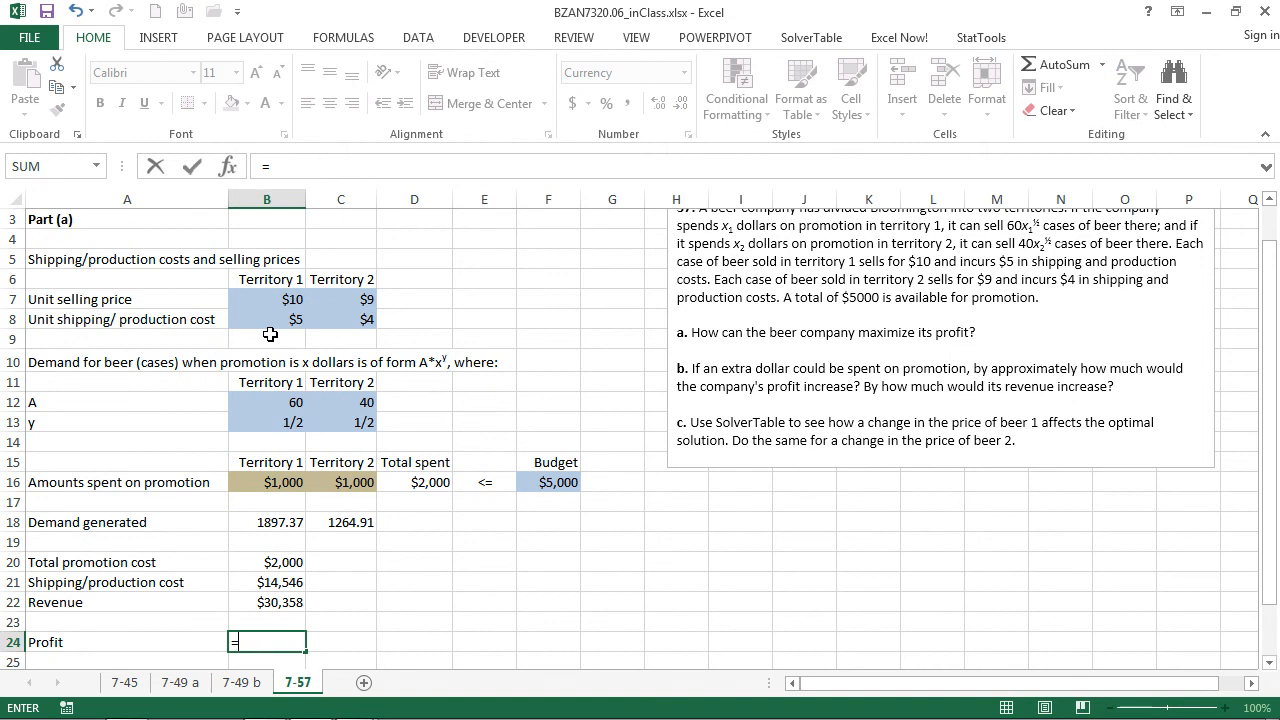
{"action": "left_click", "coordinate": [273, 604]}
{"action": "type", "text": "-sum("}
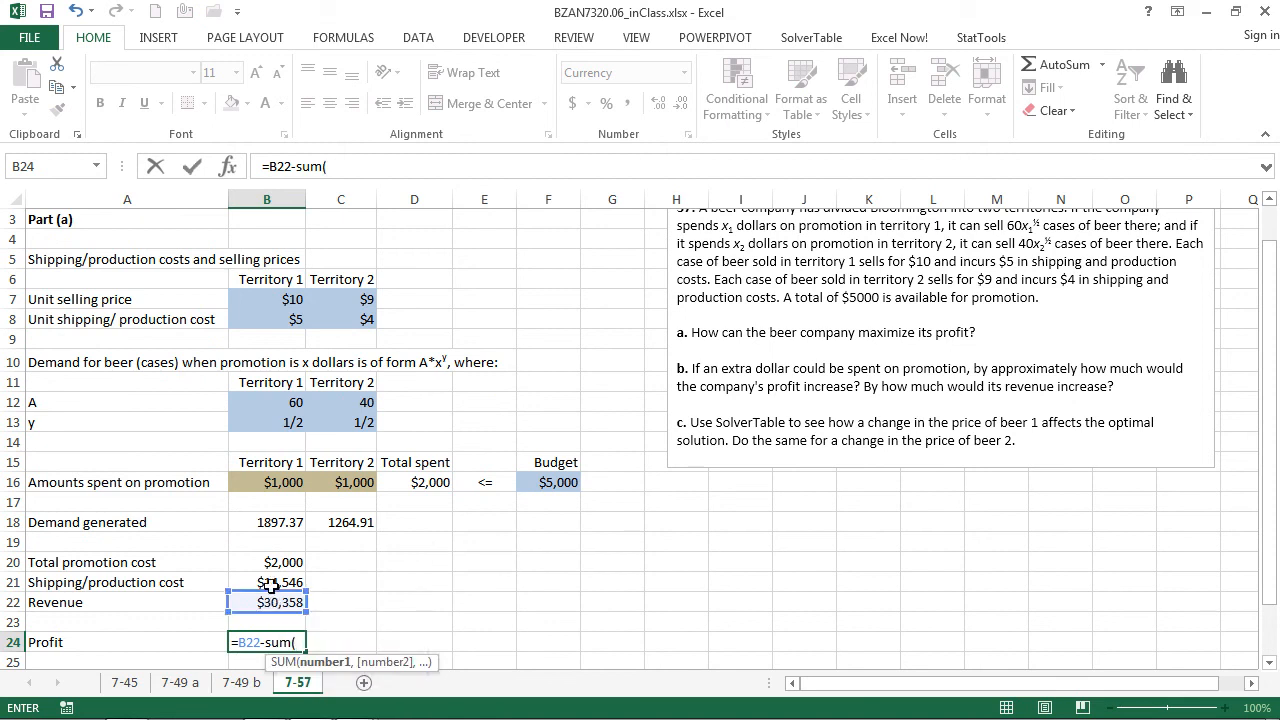
{"action": "left_click", "coordinate": [276, 563]}
{"action": "key", "text": "shift+Down"}
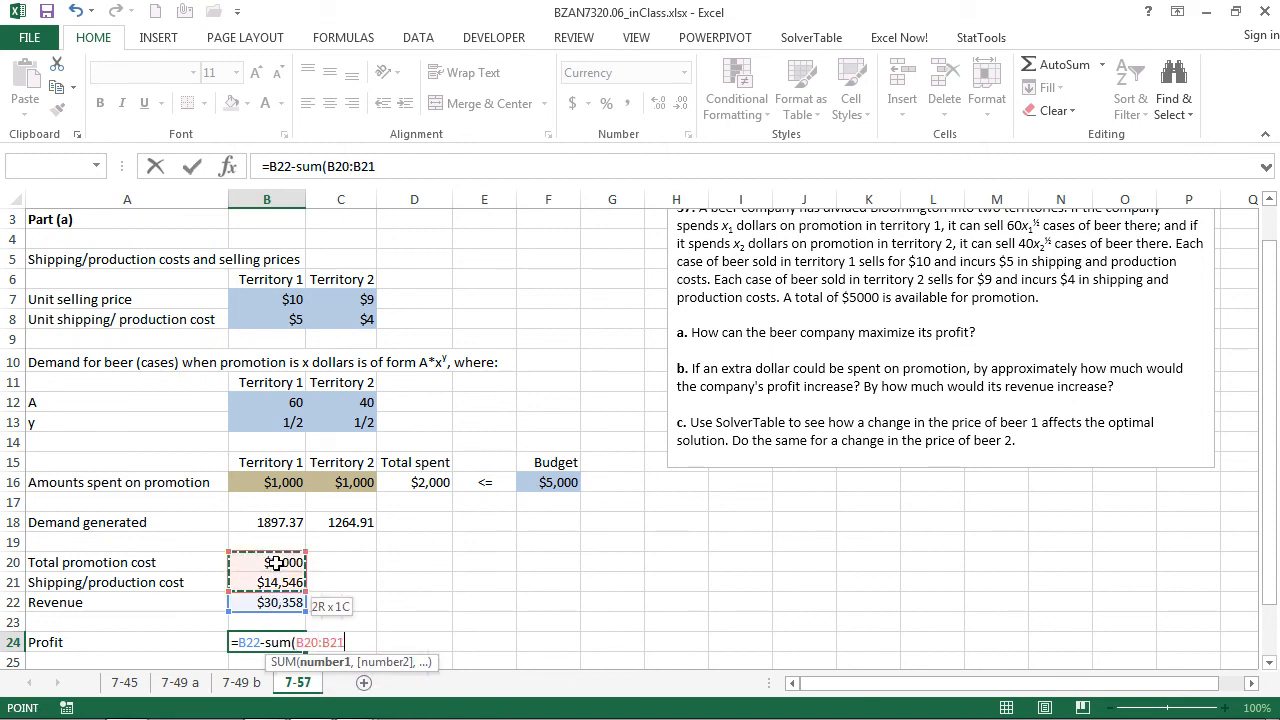
{"action": "type", "text": ")"}
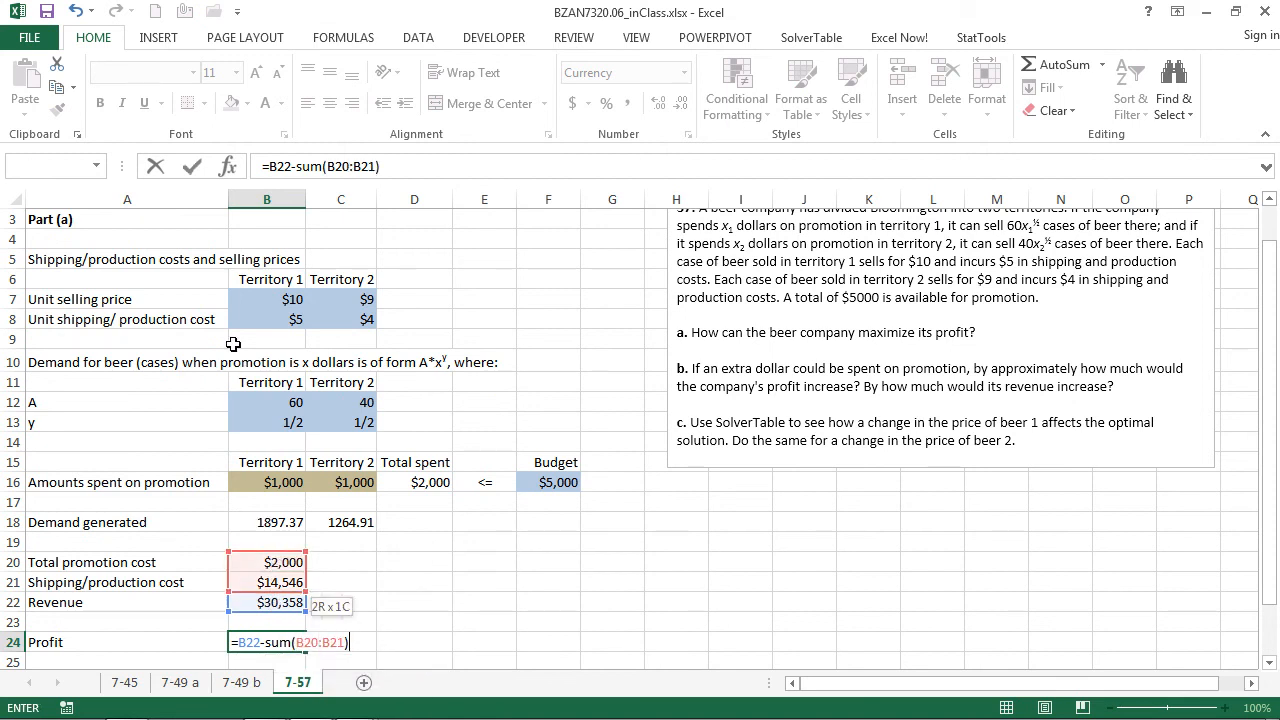
{"action": "left_click", "coordinate": [193, 168]}
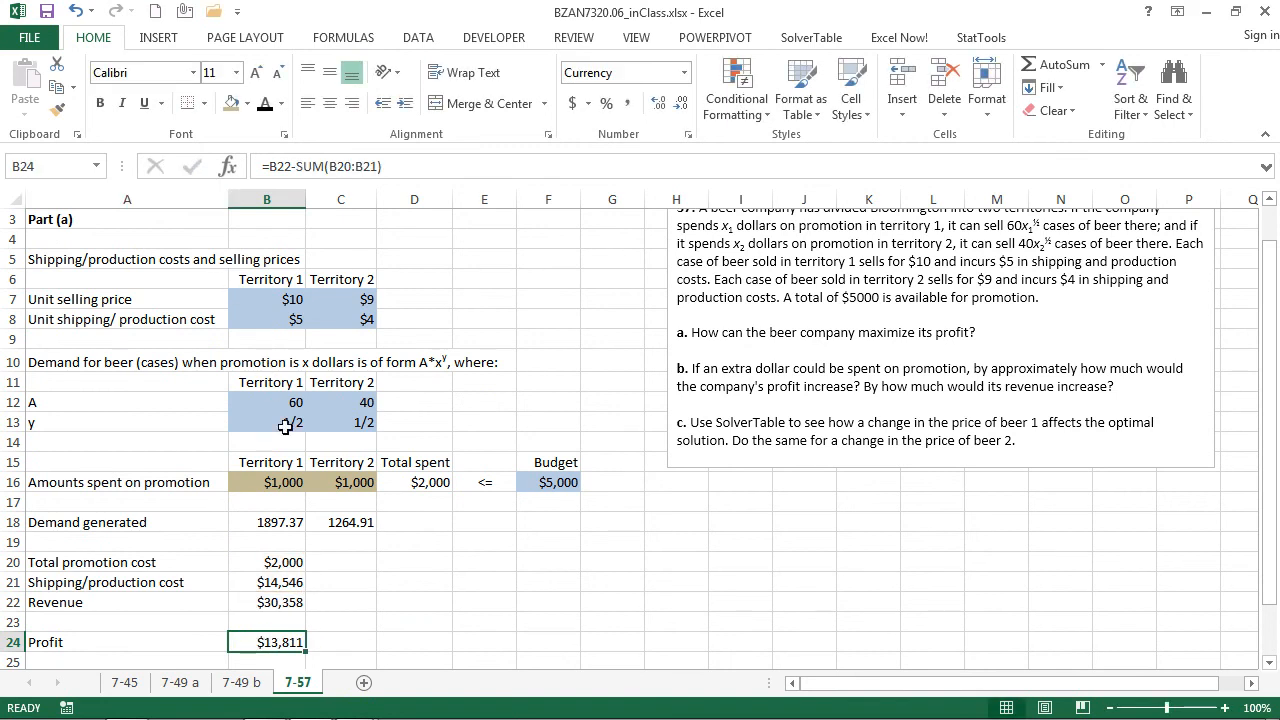
{"action": "left_click", "coordinate": [247, 103]}
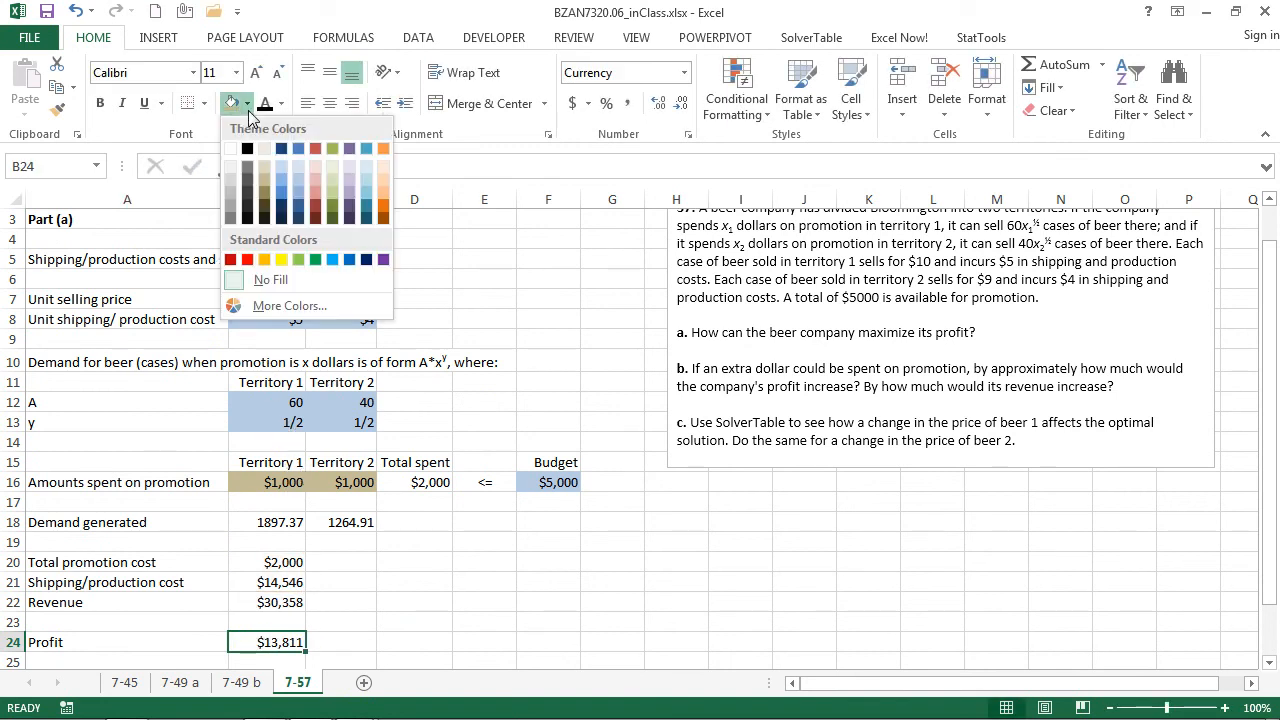
{"action": "left_click", "coordinate": [232, 193]}
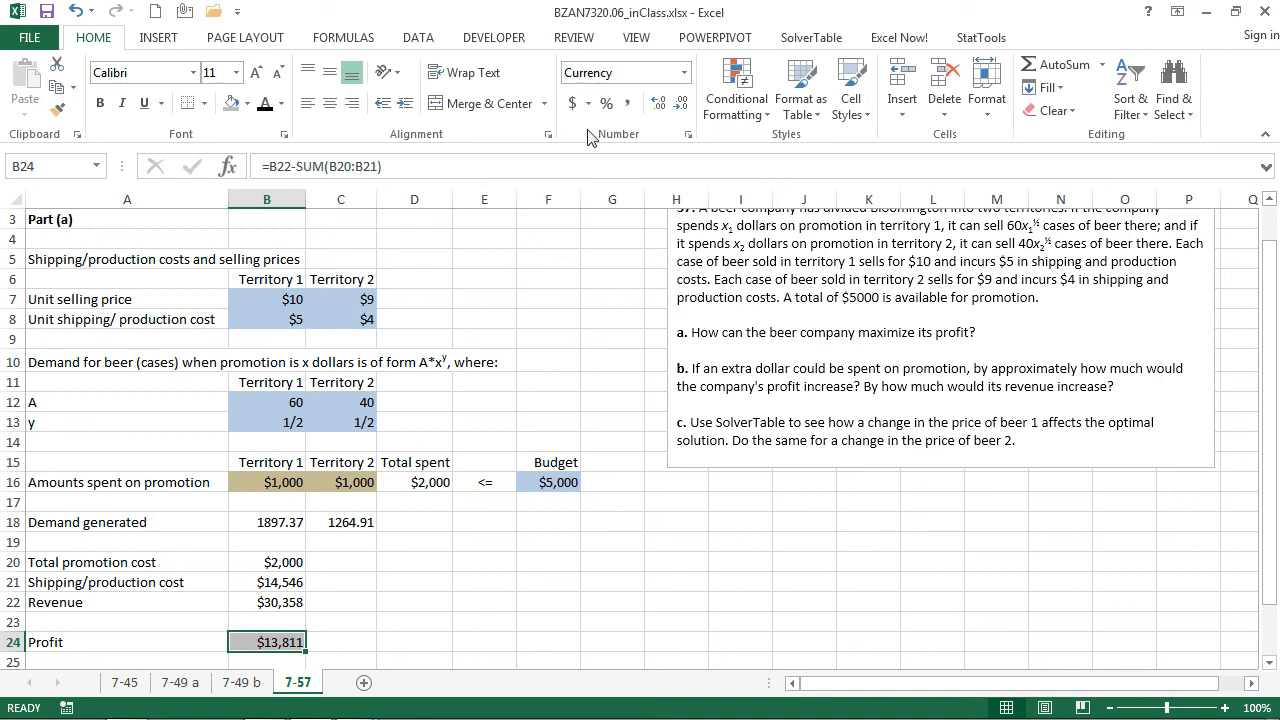
Step: Set up Solver to maximize profit in B24 by changing the promotion amounts in B16:C16
{"action": "left_click", "coordinate": [421, 39]}
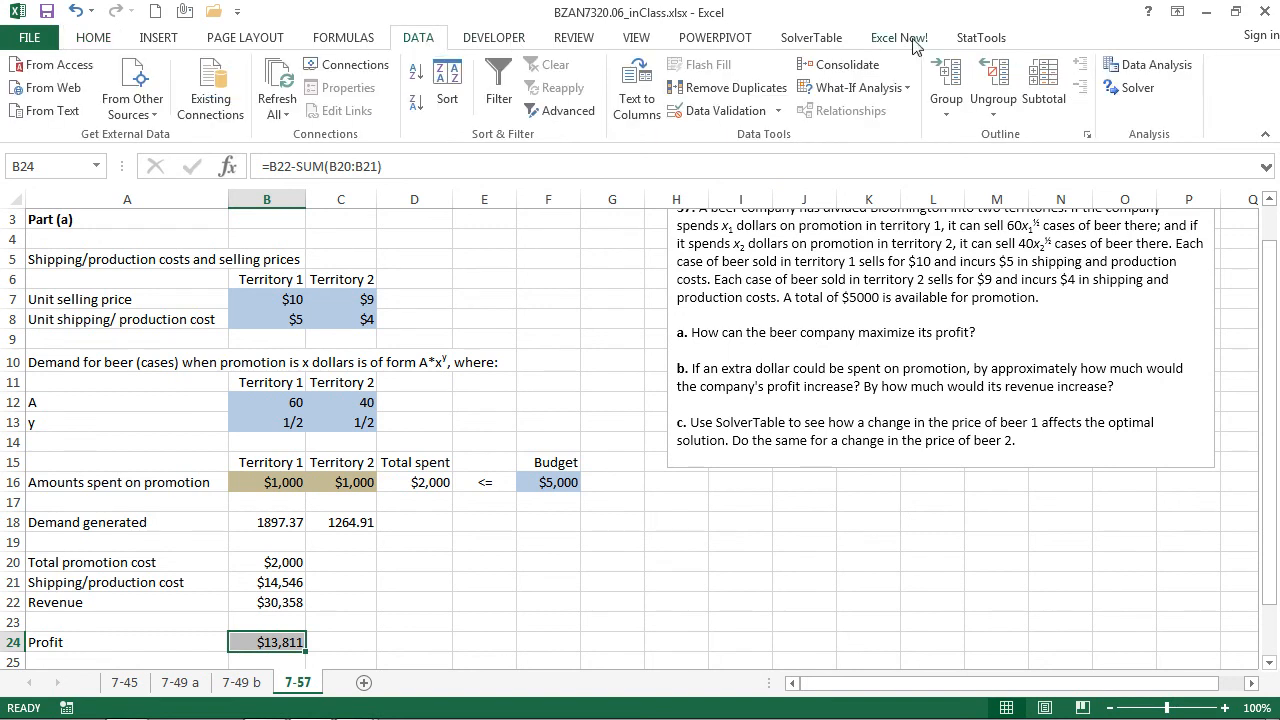
{"action": "left_click", "coordinate": [1134, 88]}
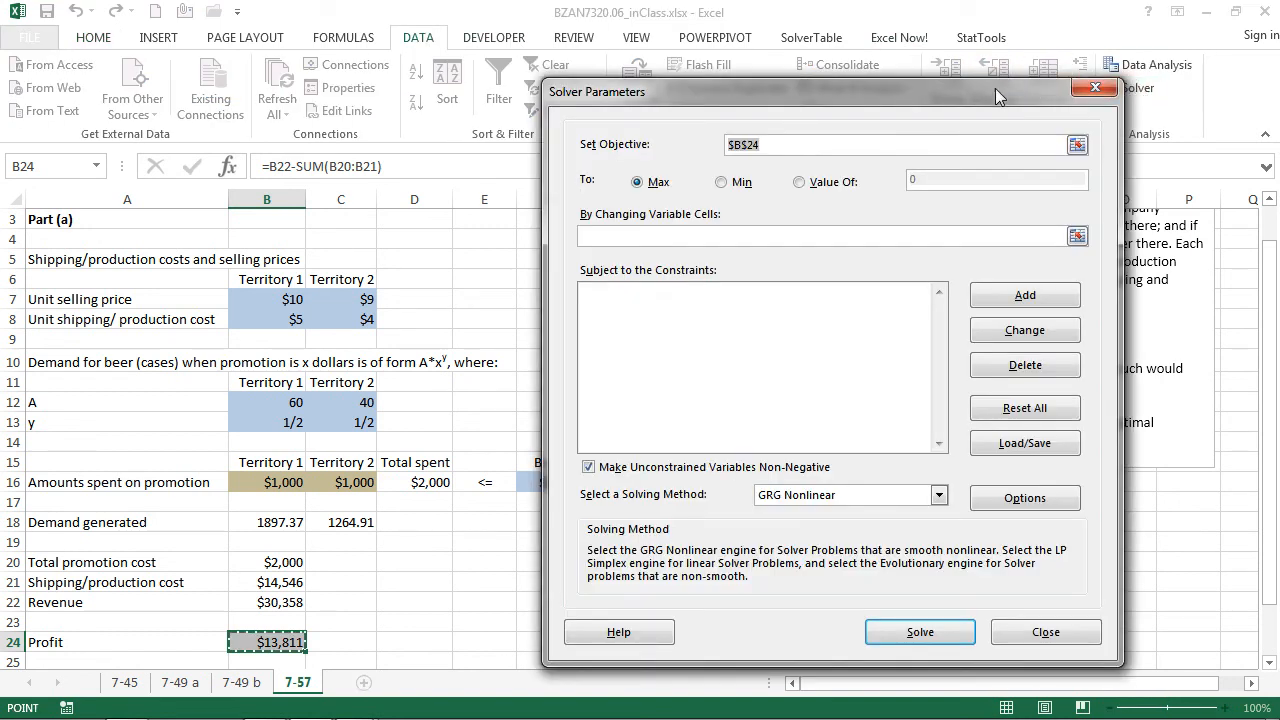
{"action": "left_click_drag", "start_coordinate": [904, 93], "coordinate": [1025, 76]}
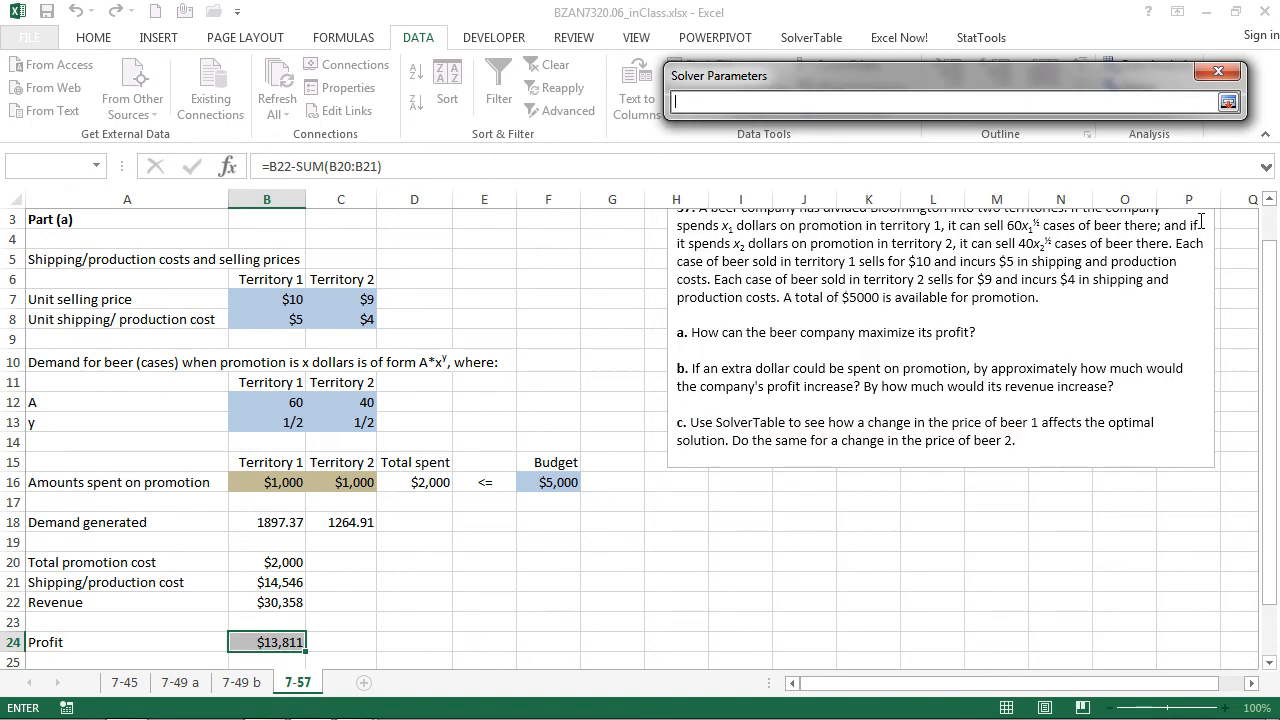
{"action": "left_click", "coordinate": [1199, 219]}
{"action": "left_click", "coordinate": [263, 487]}
{"action": "key", "text": "shift+Right"}
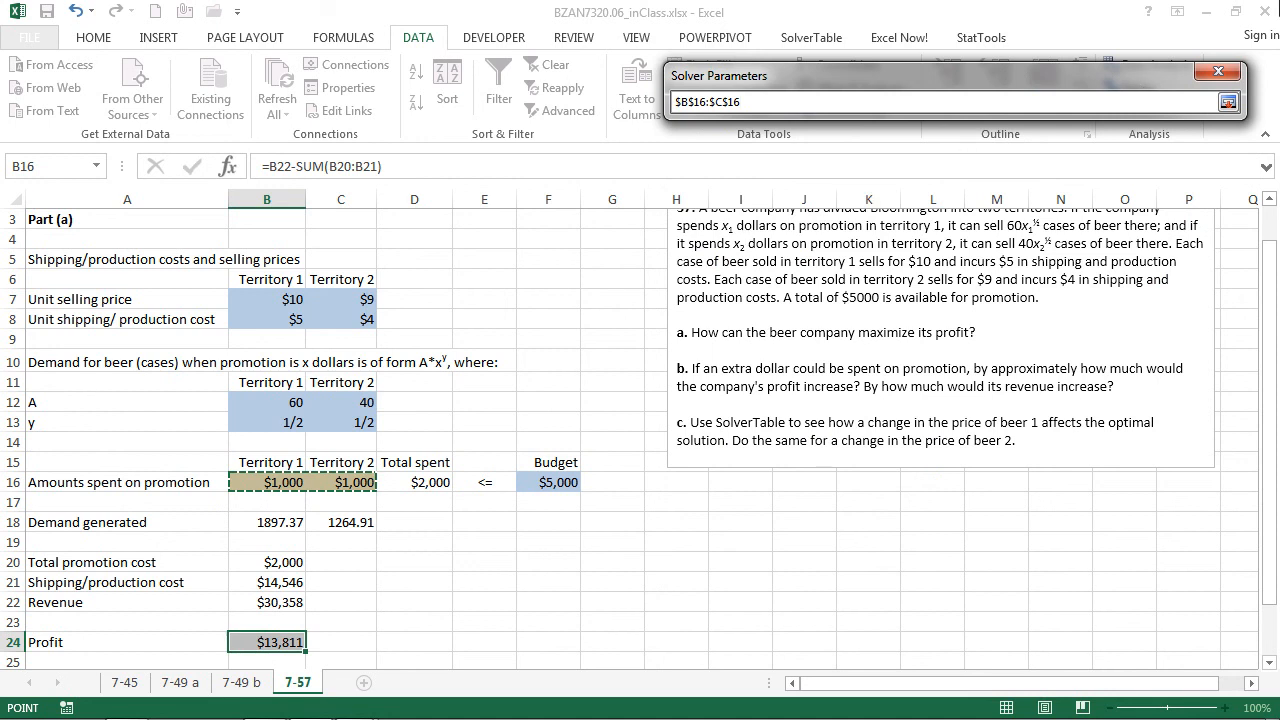
{"action": "left_click", "coordinate": [1227, 104]}
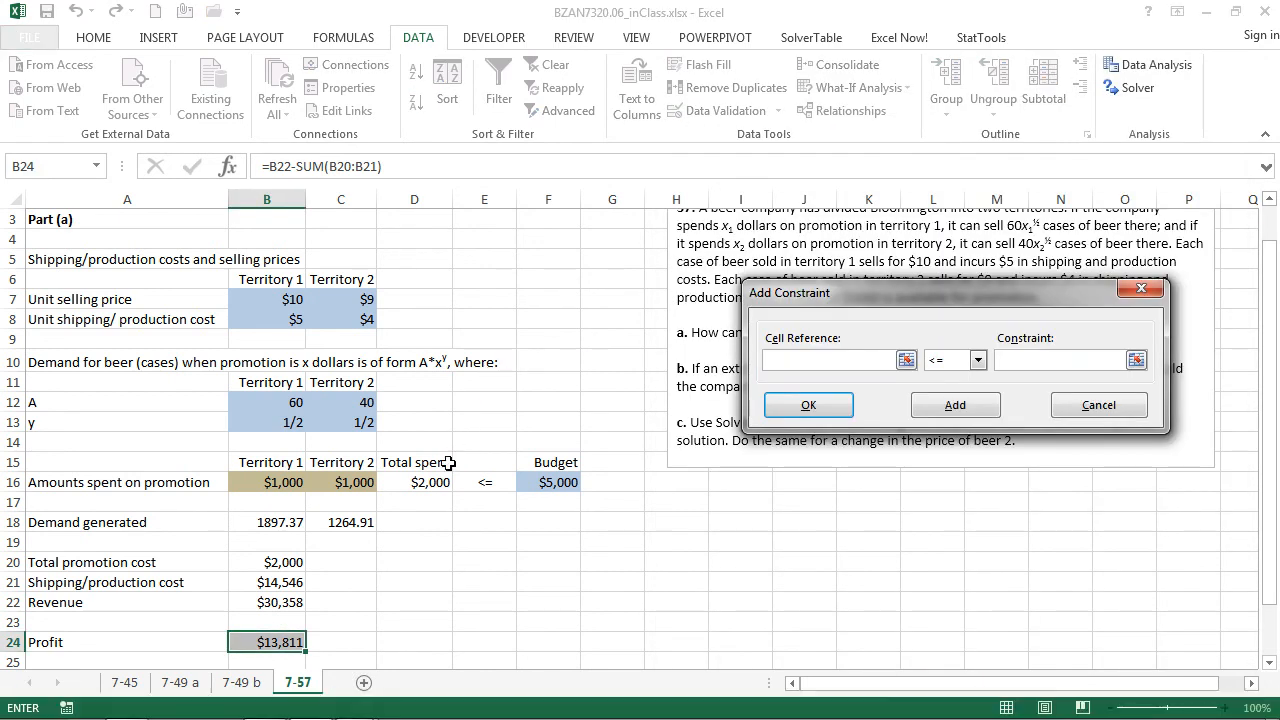
Step: Add a Solver constraint that total spent in D16 is <= the budget in F16
{"action": "left_click", "coordinate": [430, 484]}
{"action": "left_click", "coordinate": [1024, 365]}
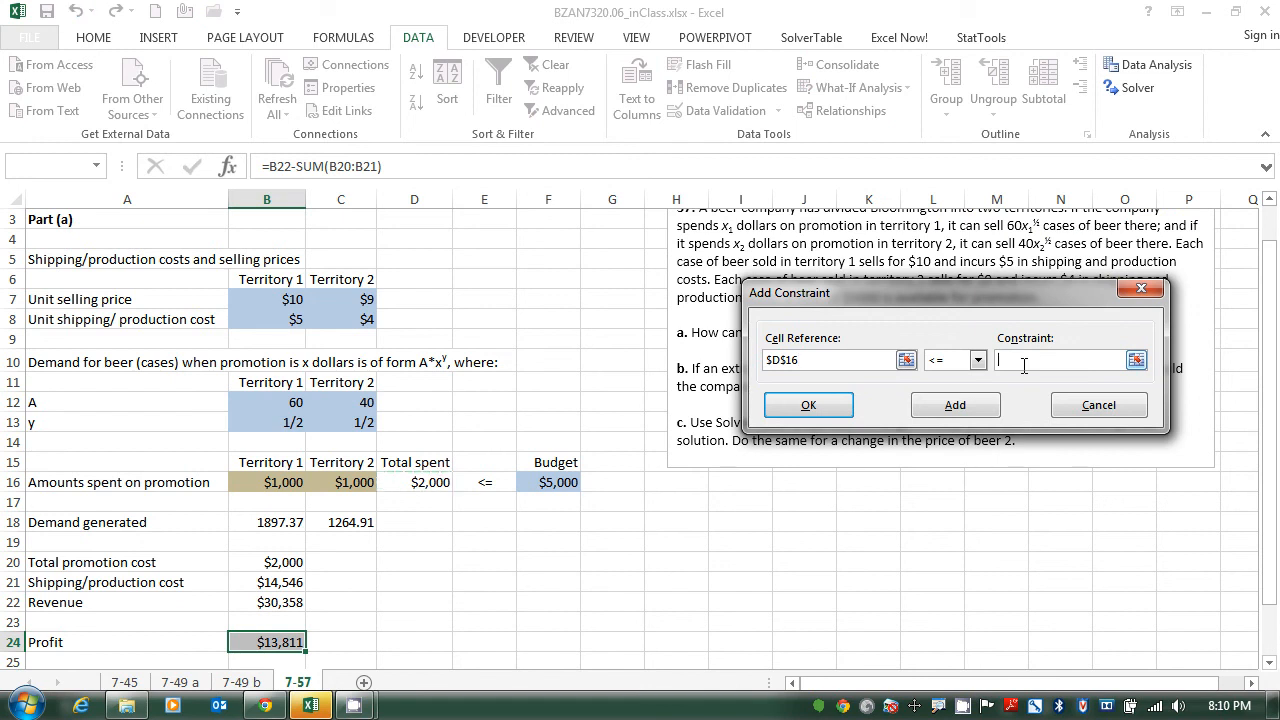
{"action": "left_click", "coordinate": [553, 484]}
{"action": "left_click", "coordinate": [805, 405]}
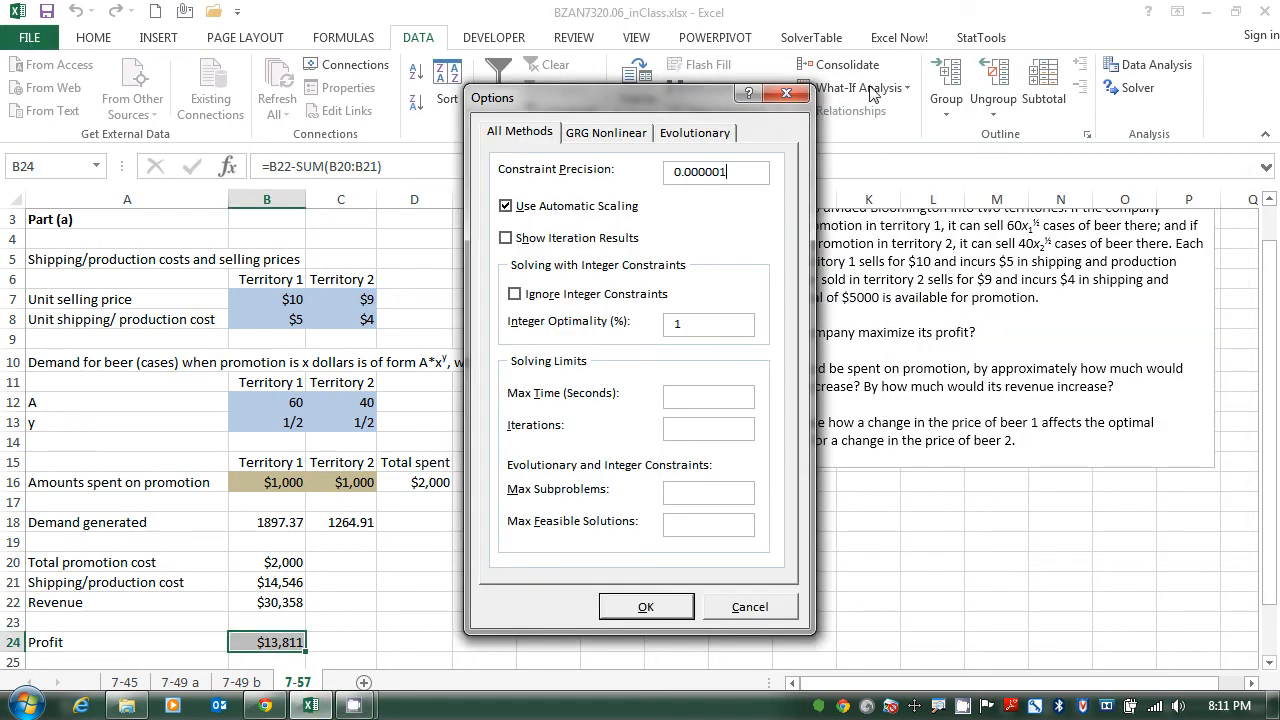
Step: Check the GRG Nonlinear options without changing them, solve the model and keep the Solver solution
{"action": "left_click", "coordinate": [608, 134]}
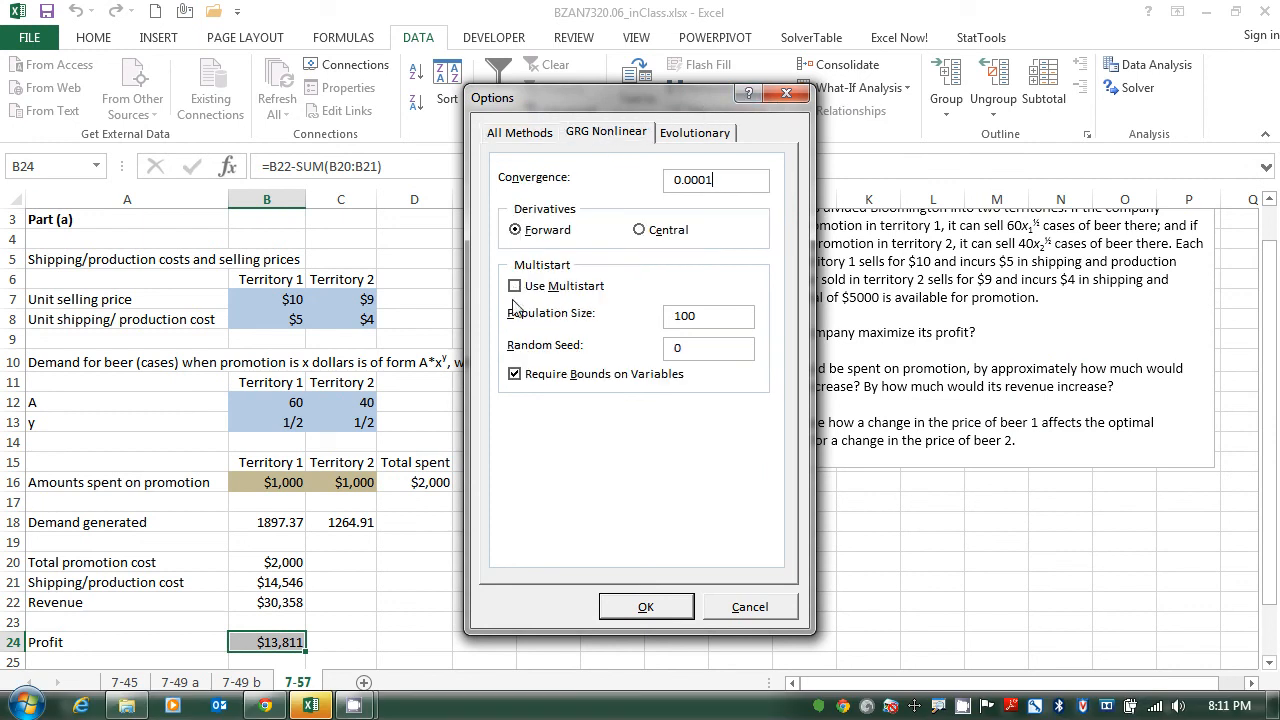
{"action": "left_click", "coordinate": [645, 607]}
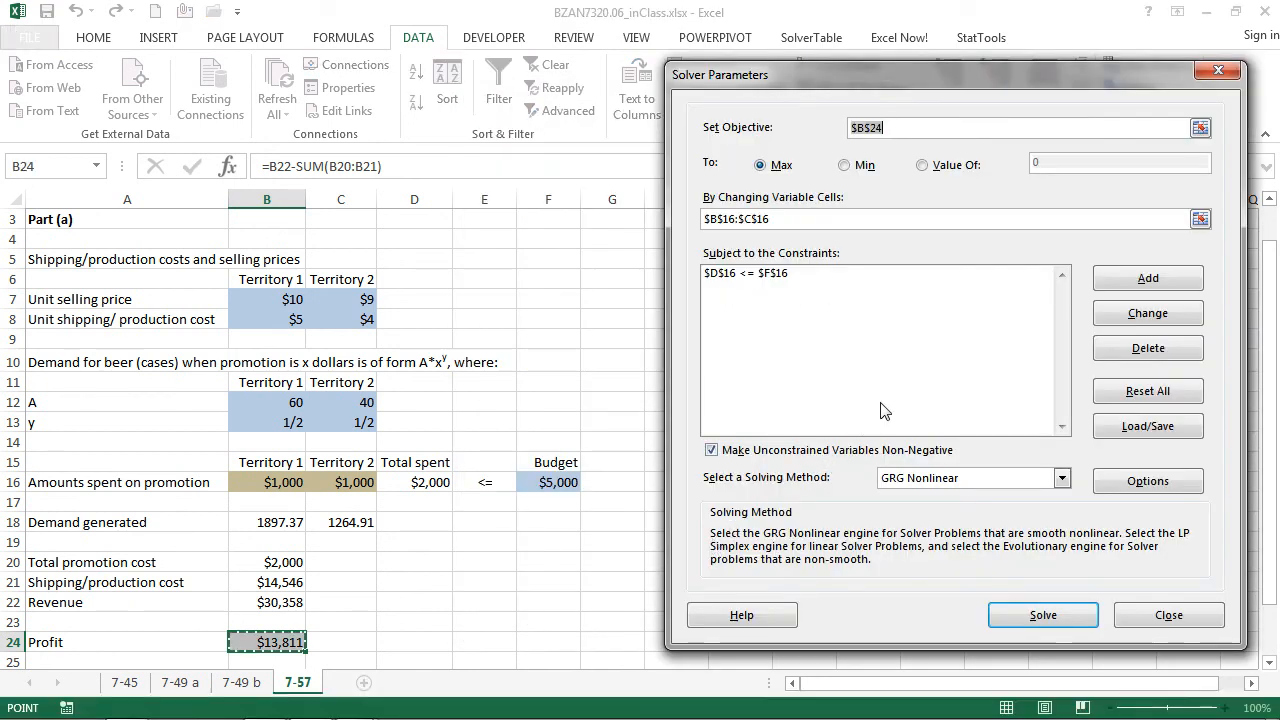
{"action": "left_click", "coordinate": [1025, 614]}
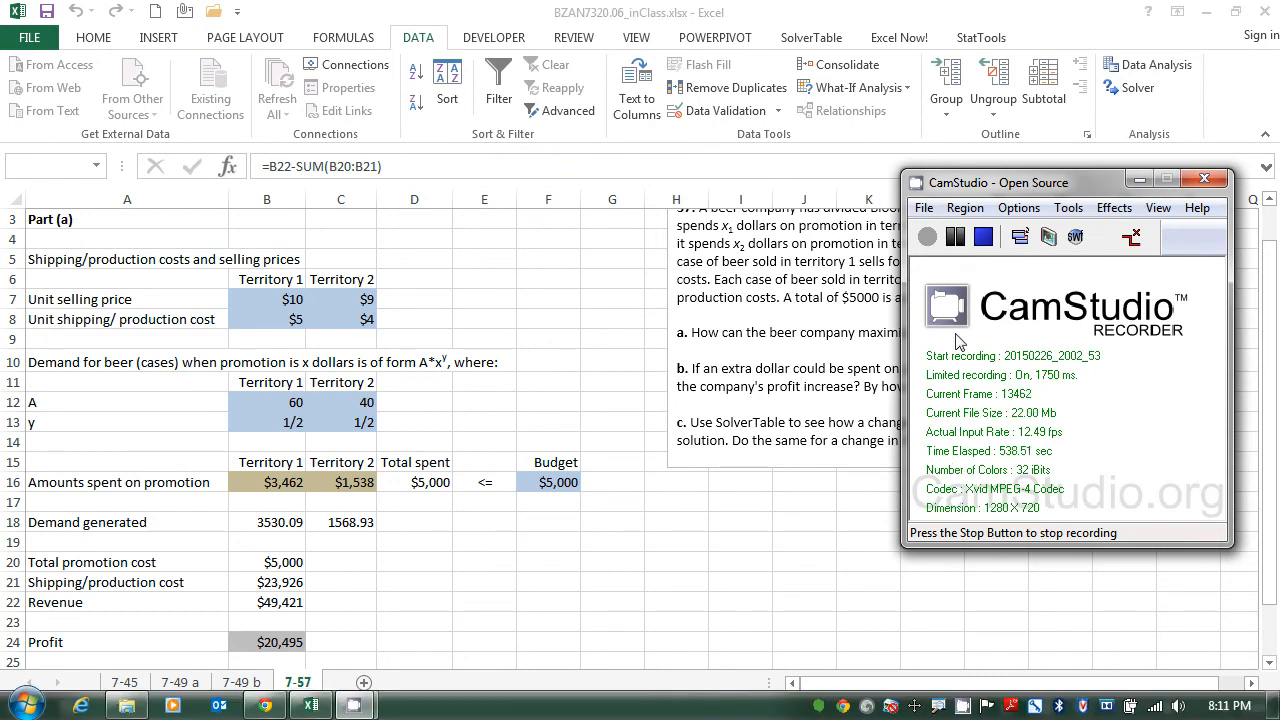
{"action": "left_click", "coordinate": [975, 12]}
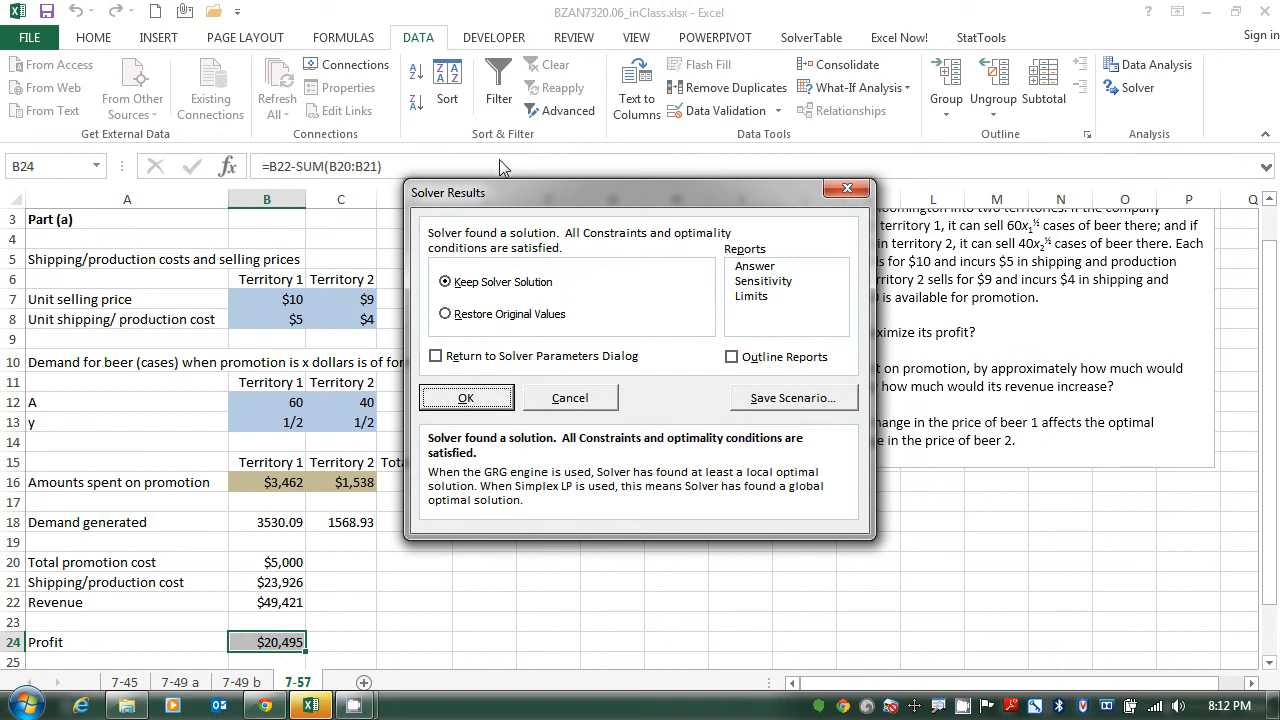
{"action": "left_click", "coordinate": [472, 396]}
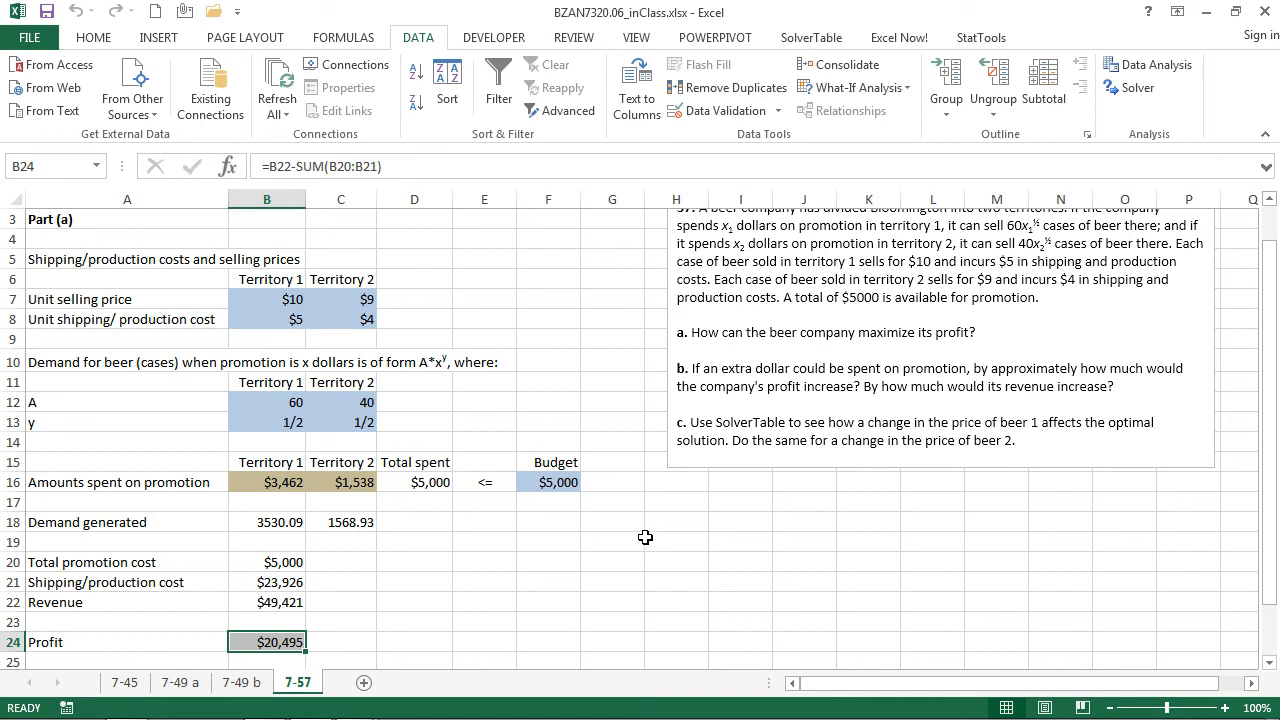
Step: Enable Multistart and disable Require Bounds on Variables for GRG Nonlinear, and solve again, keeping the solution
{"action": "left_click", "coordinate": [1124, 92]}
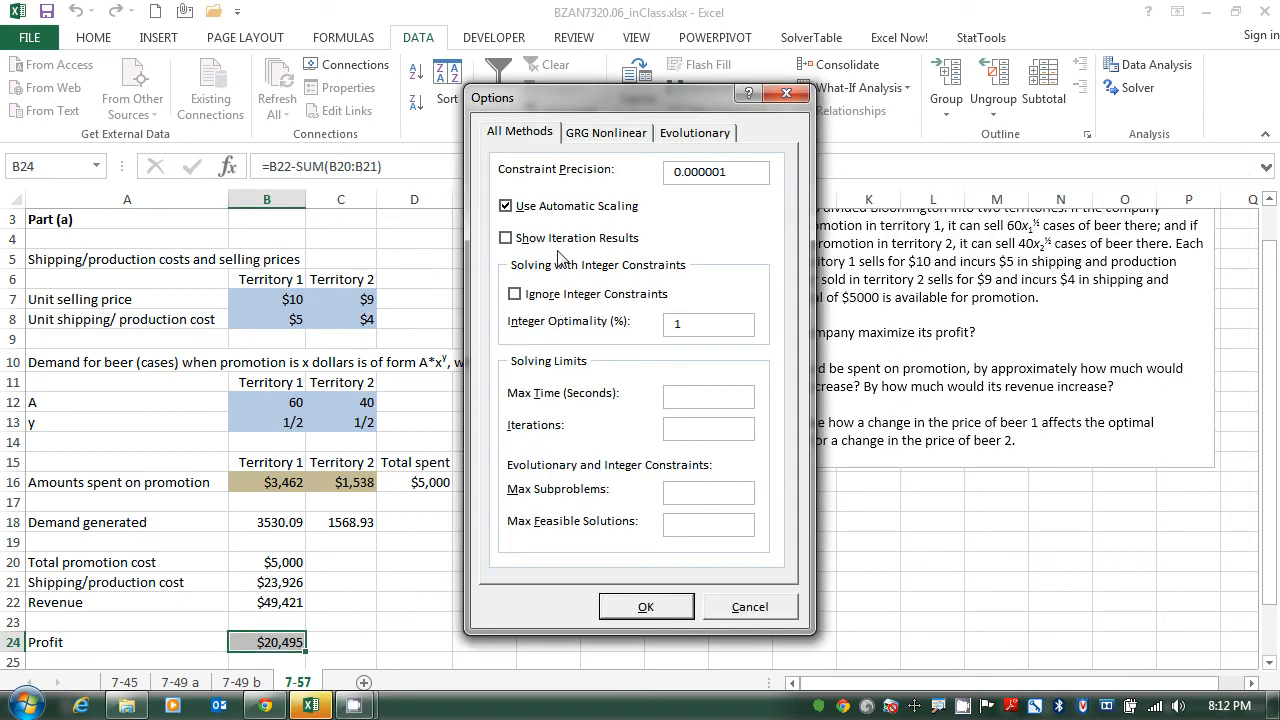
{"action": "left_click", "coordinate": [619, 140]}
{"action": "left_click", "coordinate": [515, 286]}
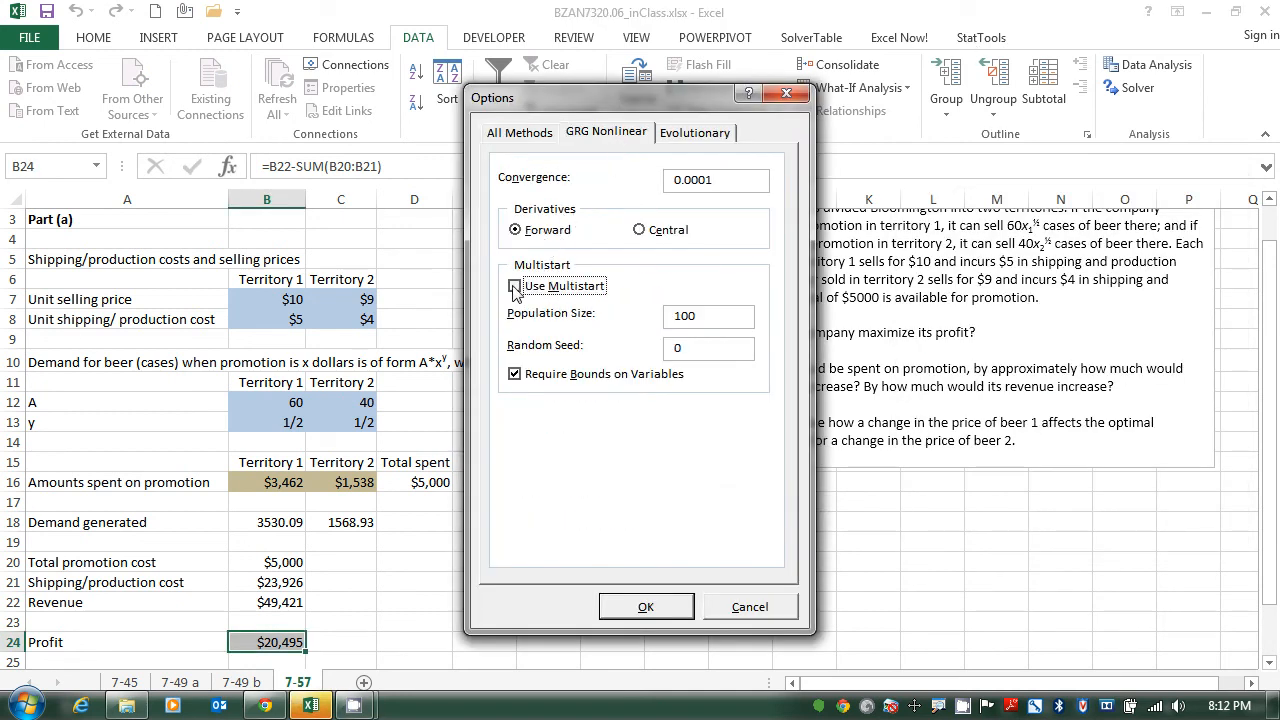
{"action": "left_click", "coordinate": [515, 375]}
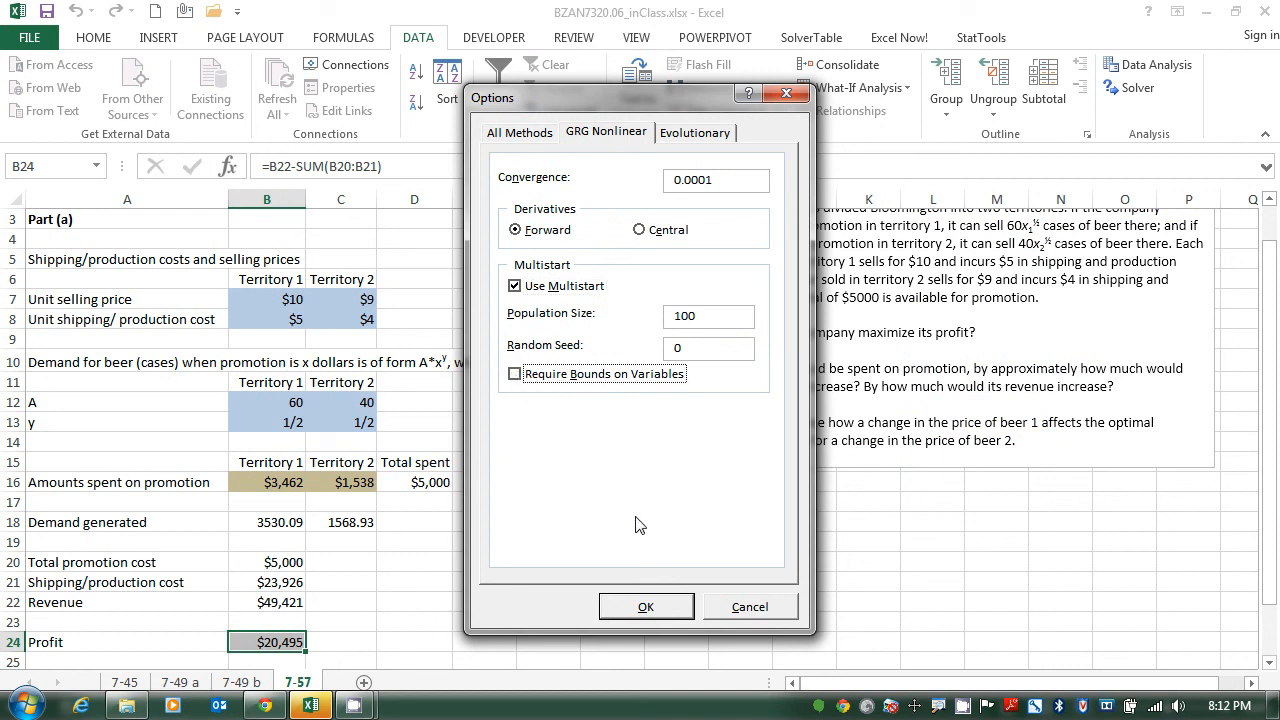
{"action": "left_click", "coordinate": [648, 607]}
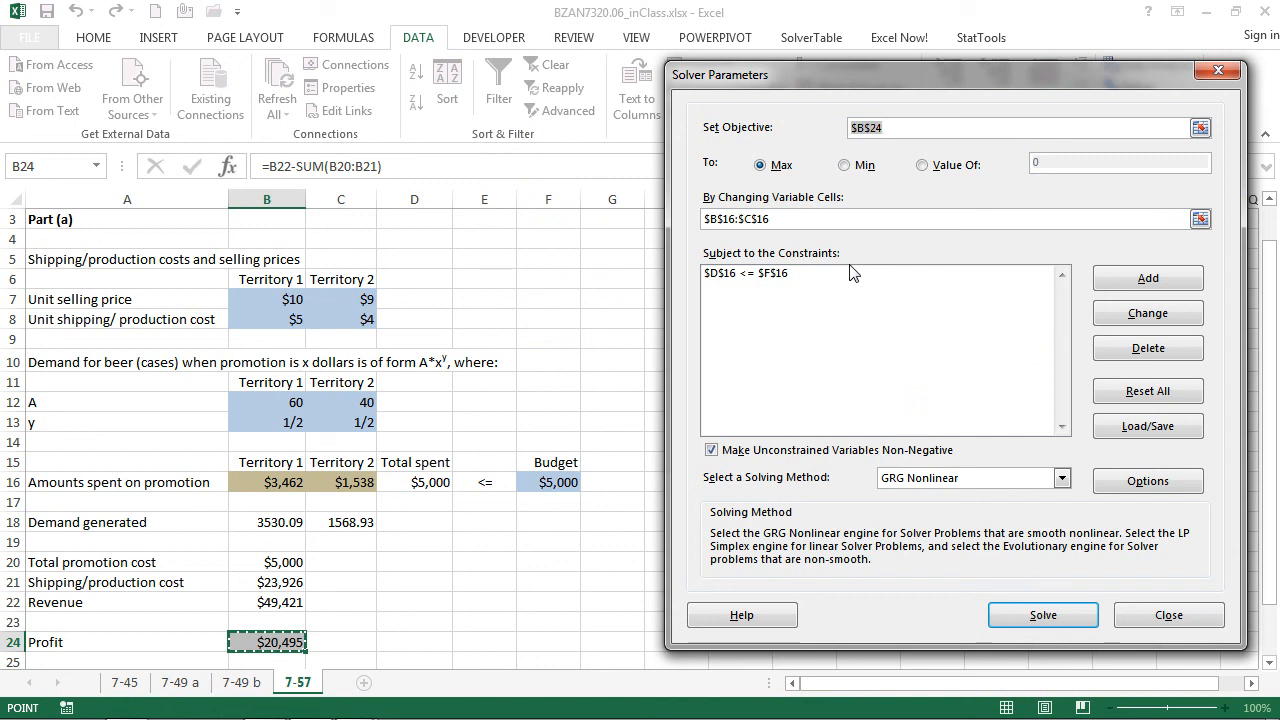
{"action": "left_click", "coordinate": [1036, 618]}
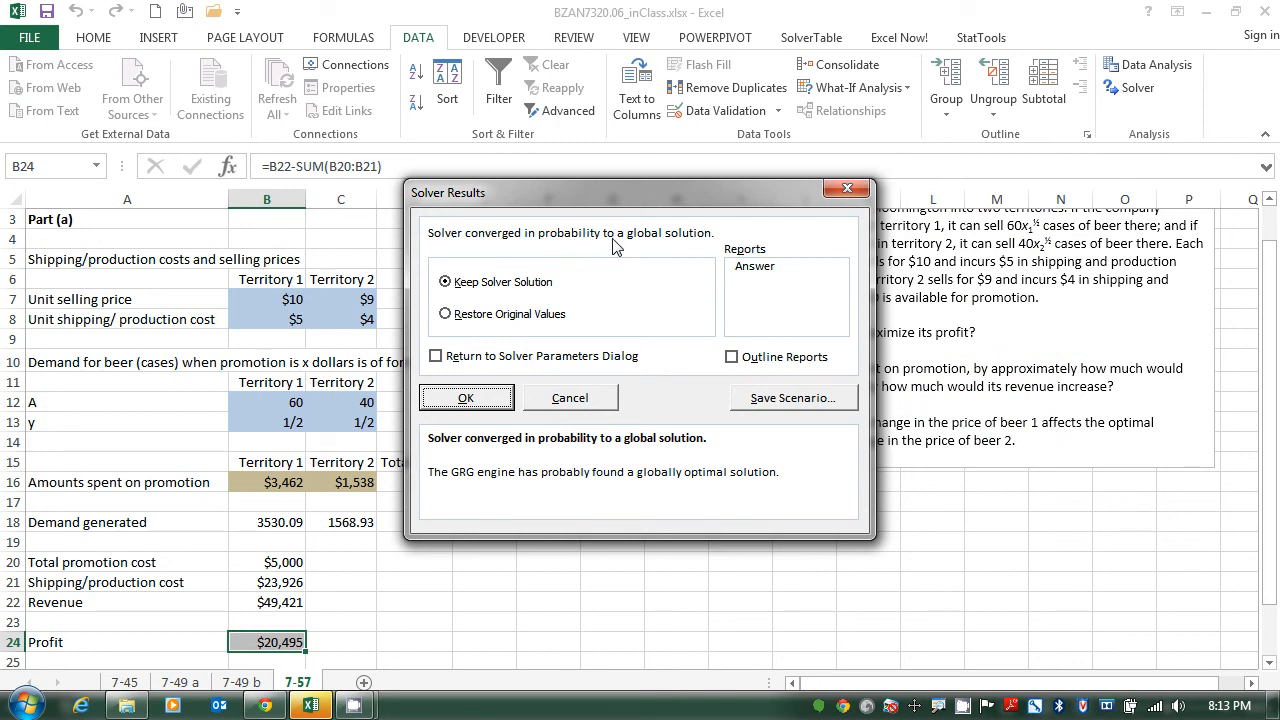
{"action": "left_click", "coordinate": [466, 398]}
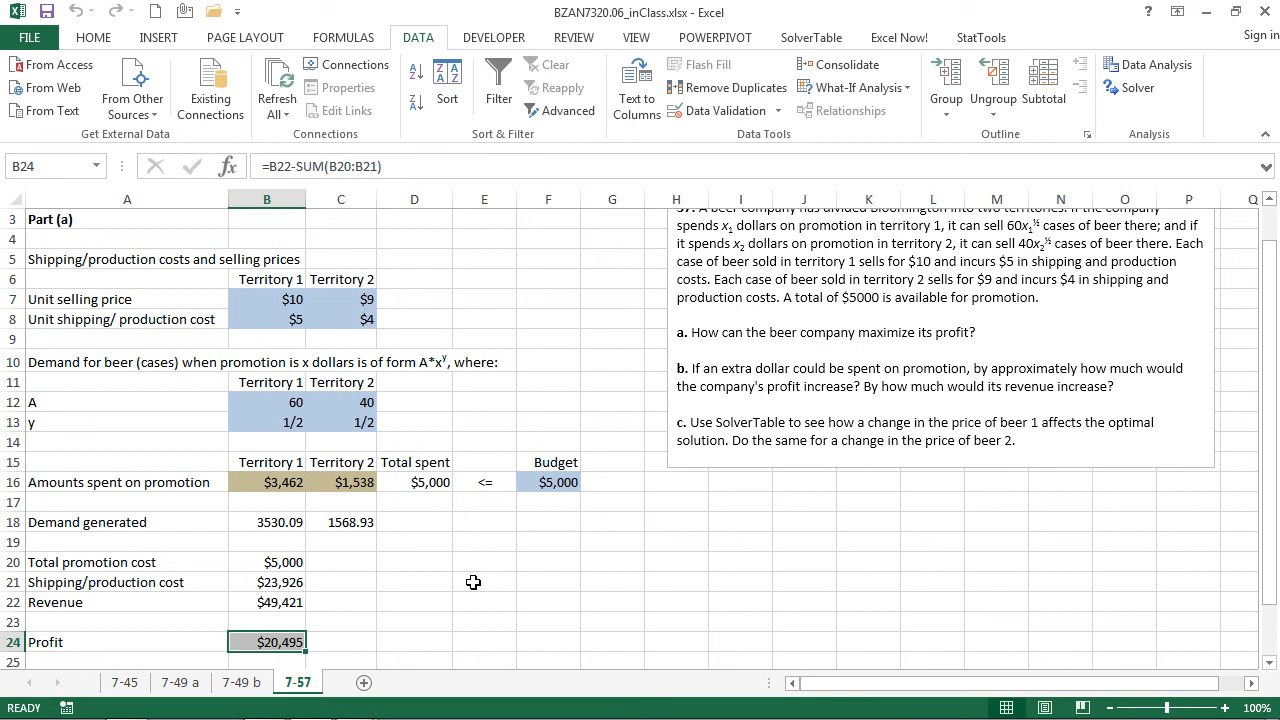
Step: Examine the optimized promotion amounts in B16:C16 and the profit in B24
{"action": "left_click", "coordinate": [290, 484]}
{"action": "key", "text": "shift+Right"}
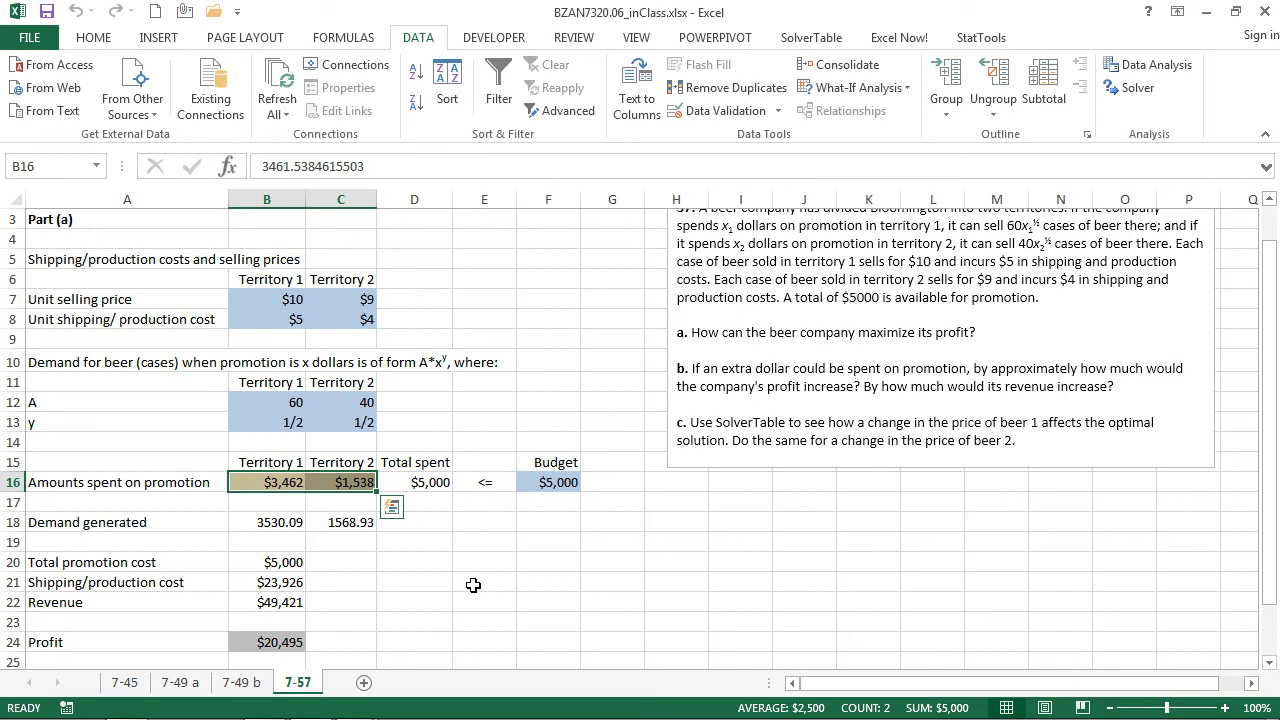
{"action": "left_click", "coordinate": [290, 643]}
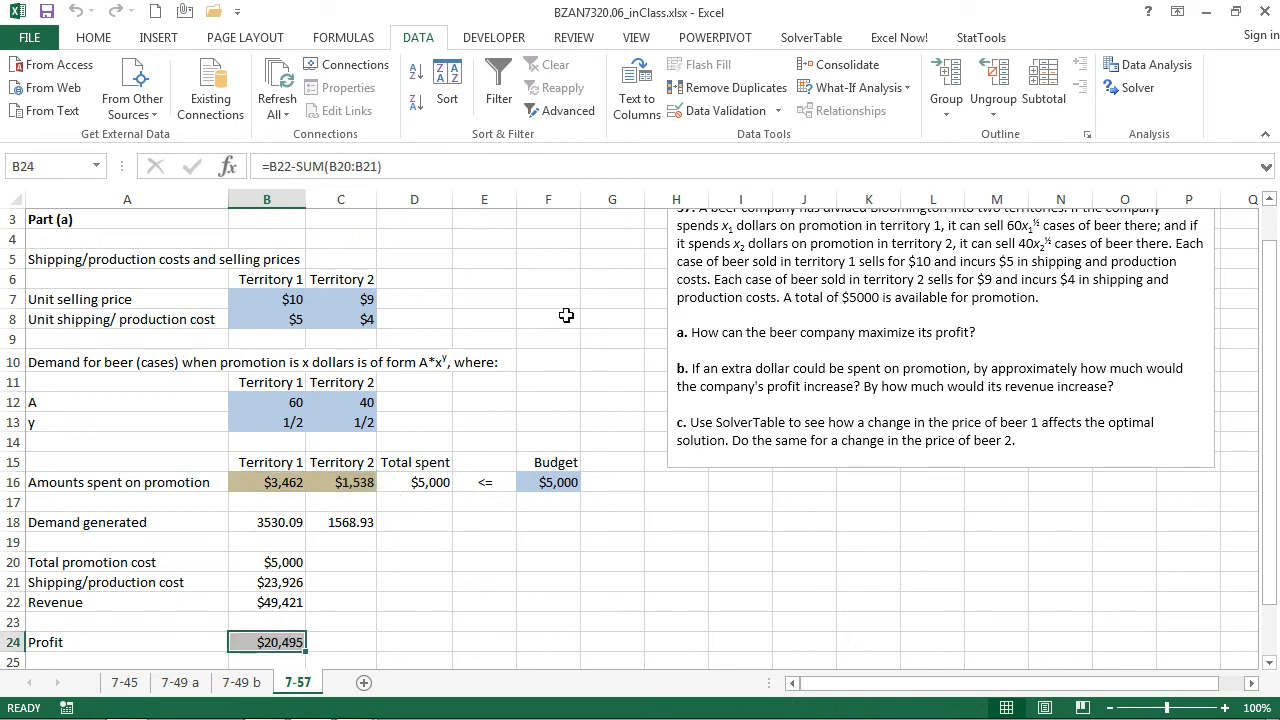
Step: Disable Multistart in Solver's GRG Nonlinear options and solve the model again
{"action": "left_click", "coordinate": [1137, 87]}
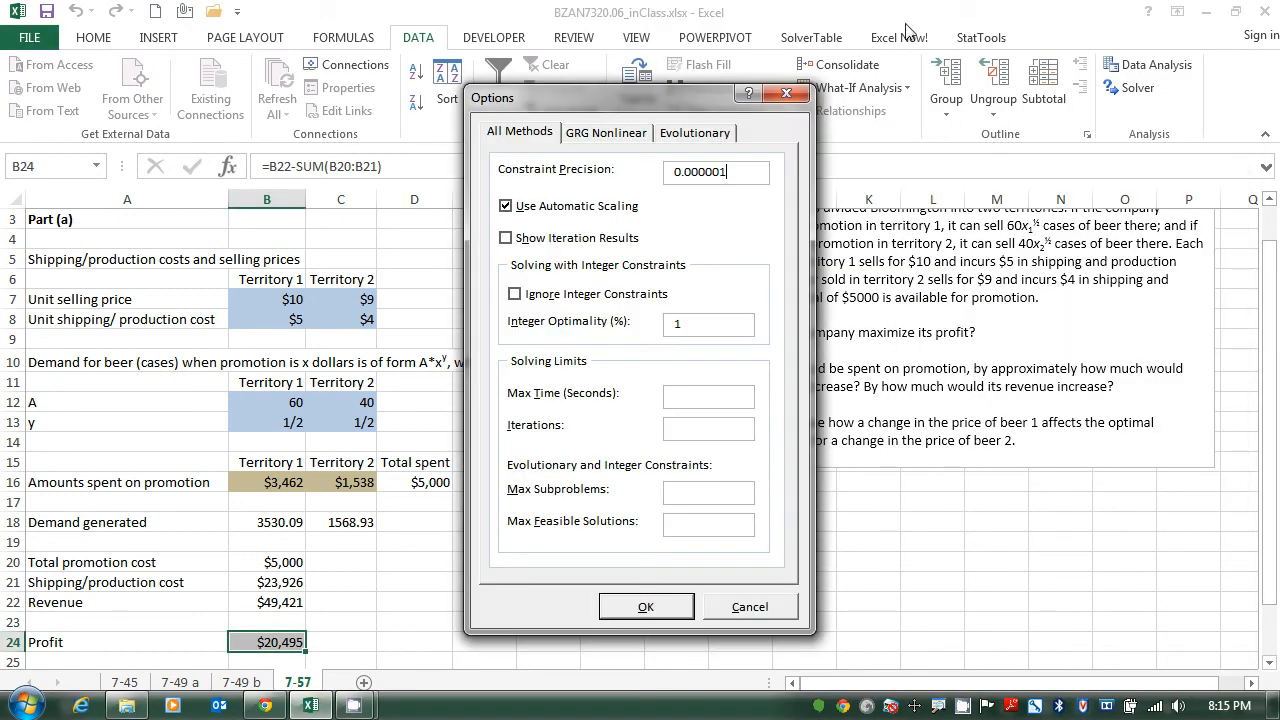
{"action": "left_click", "coordinate": [621, 140]}
{"action": "left_click", "coordinate": [515, 286]}
{"action": "left_click", "coordinate": [514, 288]}
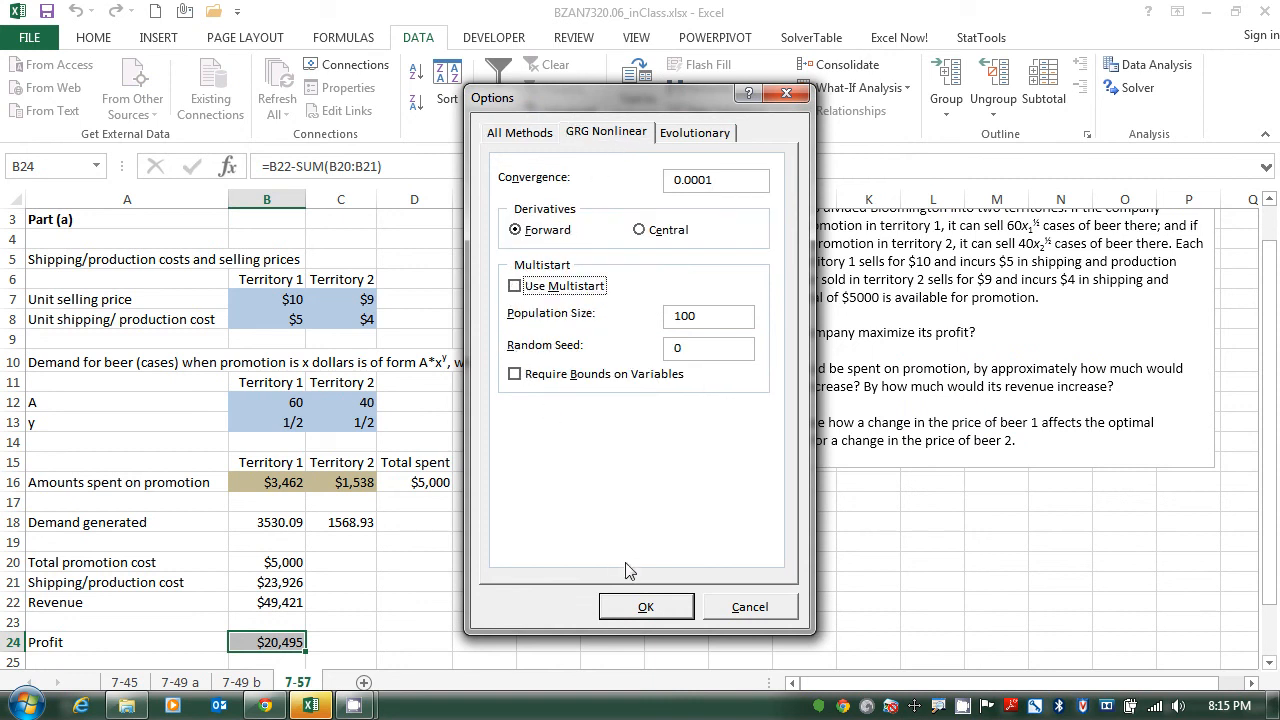
{"action": "left_click", "coordinate": [643, 617]}
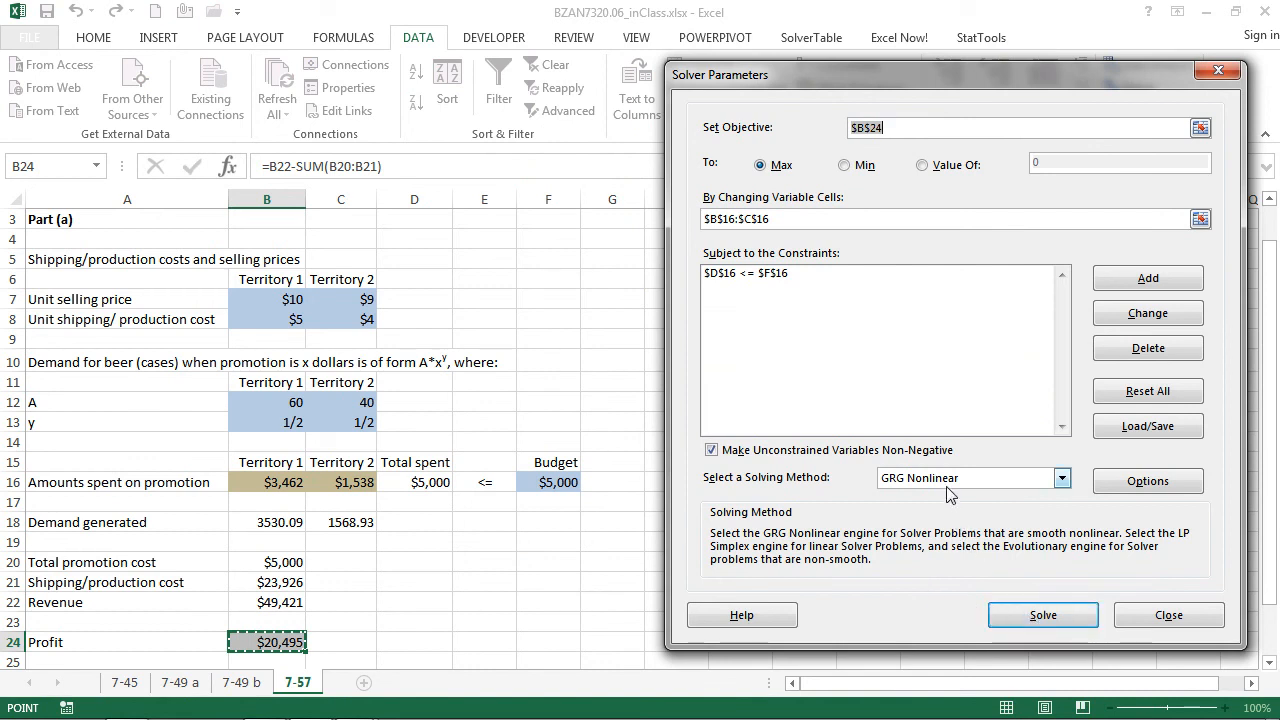
{"action": "left_click", "coordinate": [1041, 614]}
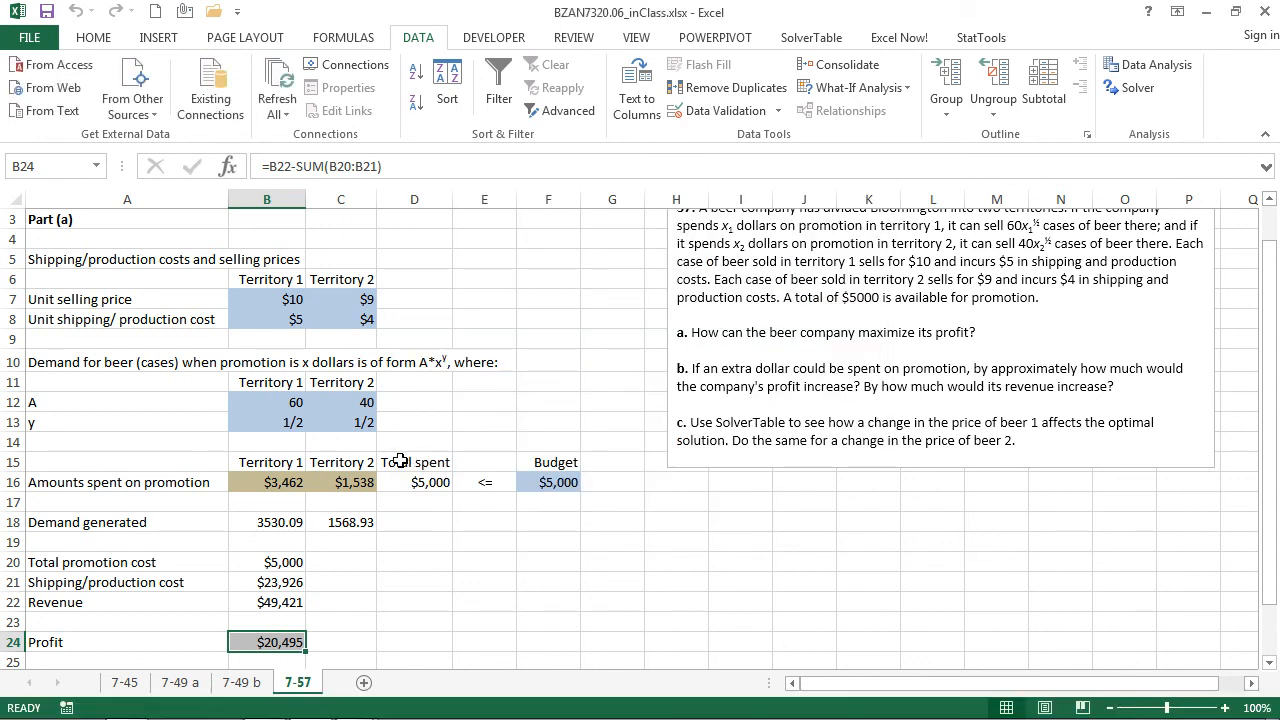
Step: Reset the promotion amounts for both territories in B16 and C16 to 1000 and select the total spent in D16
{"action": "left_click", "coordinate": [286, 484]}
{"action": "double_click", "coordinate": [285, 485]}
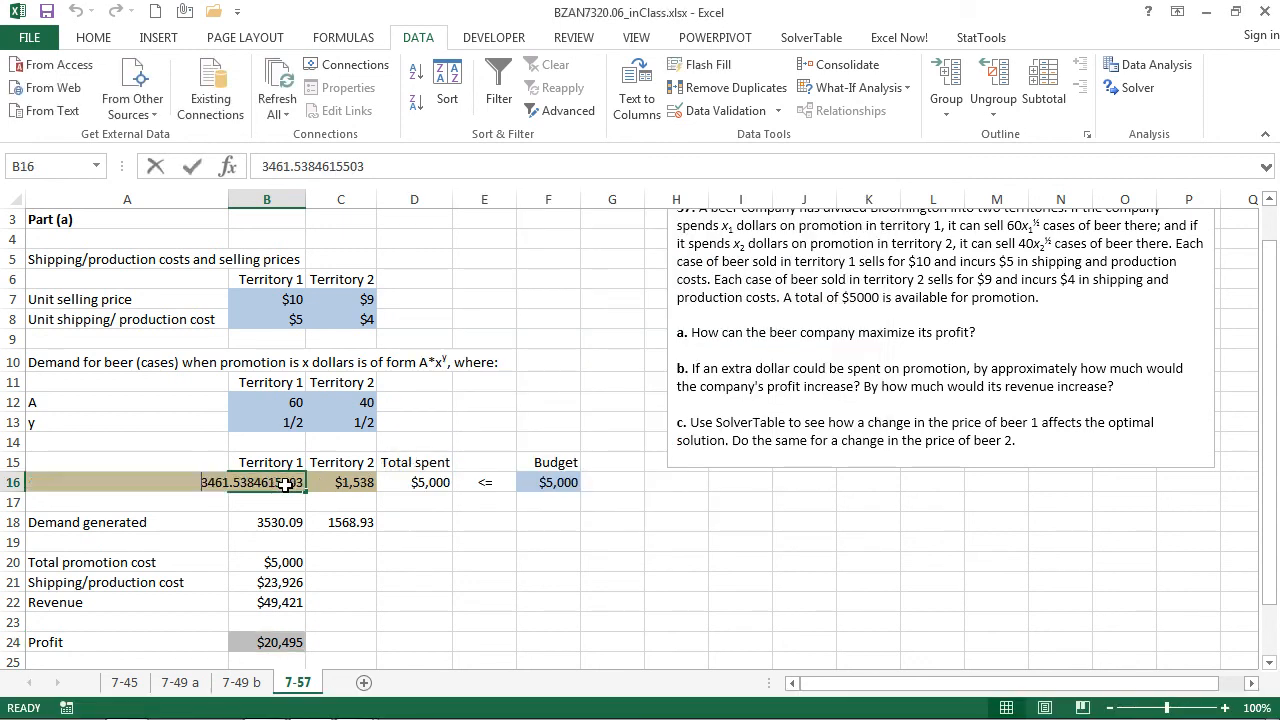
{"action": "double_click", "coordinate": [285, 485]}
{"action": "type", "text": "1000"}
{"action": "key", "text": "Tab"}
{"action": "type", "text": "1000"}
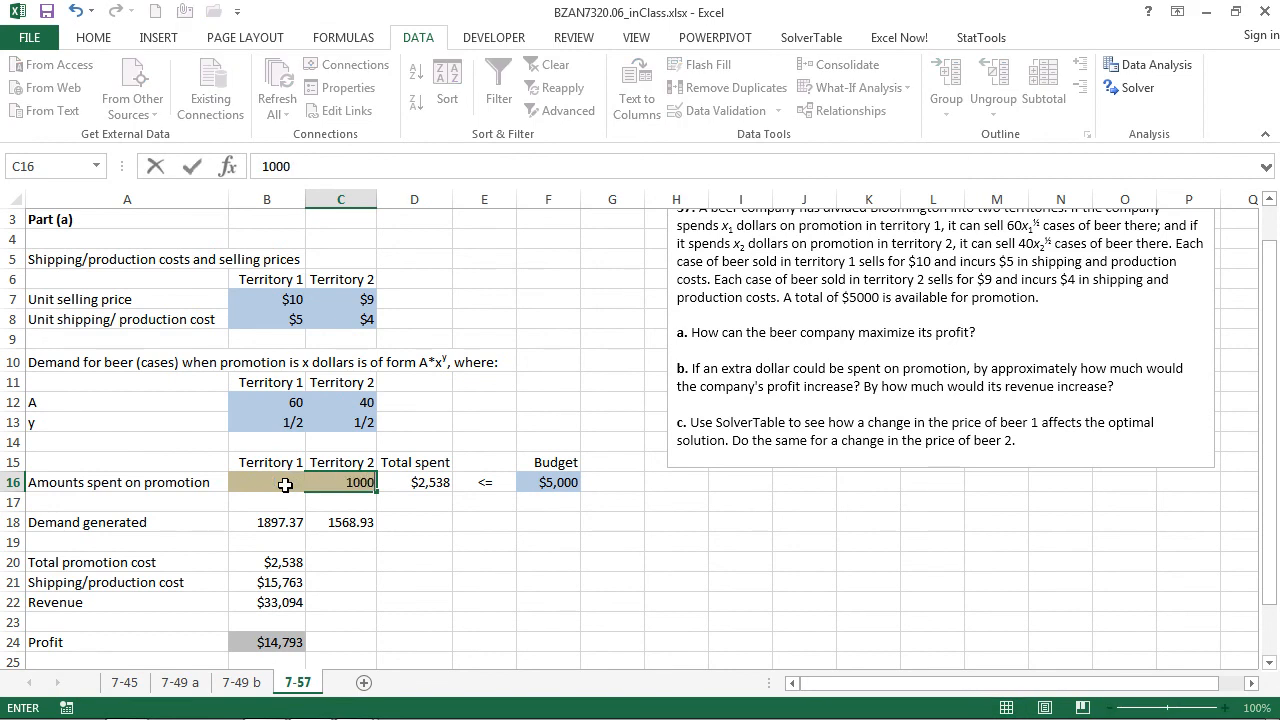
{"action": "key", "text": "Return"}
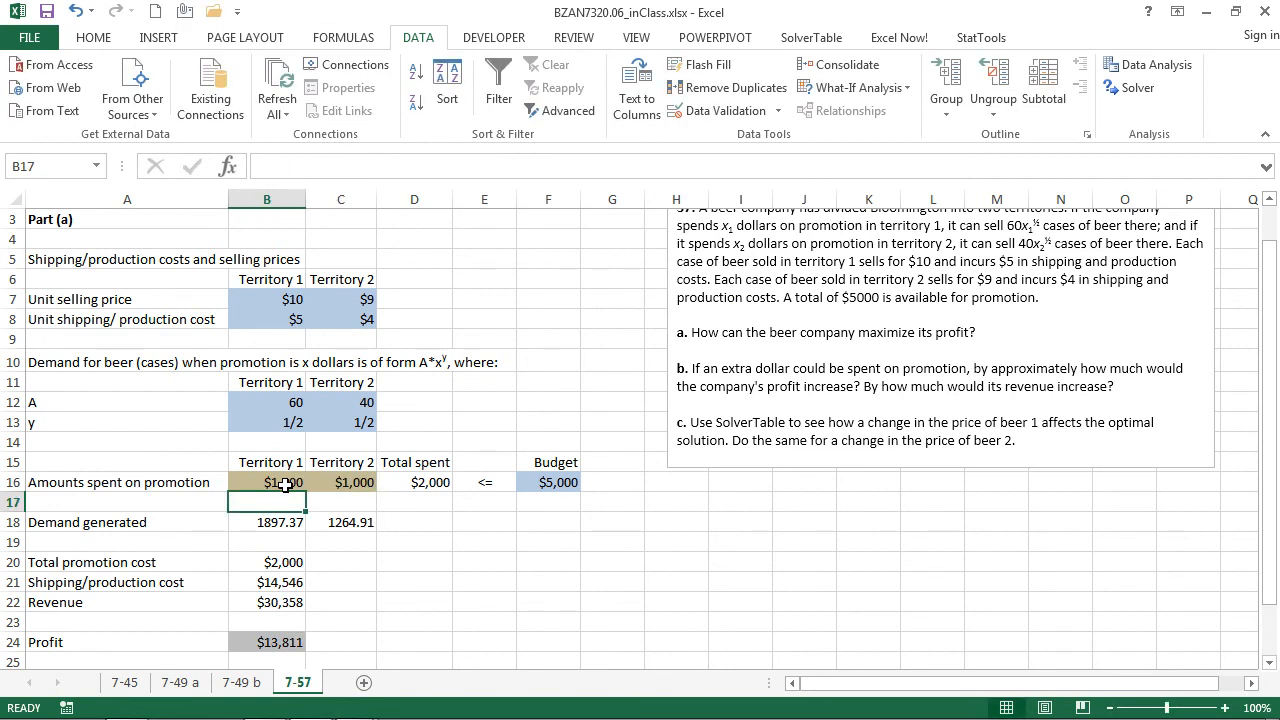
{"action": "left_click", "coordinate": [410, 486]}
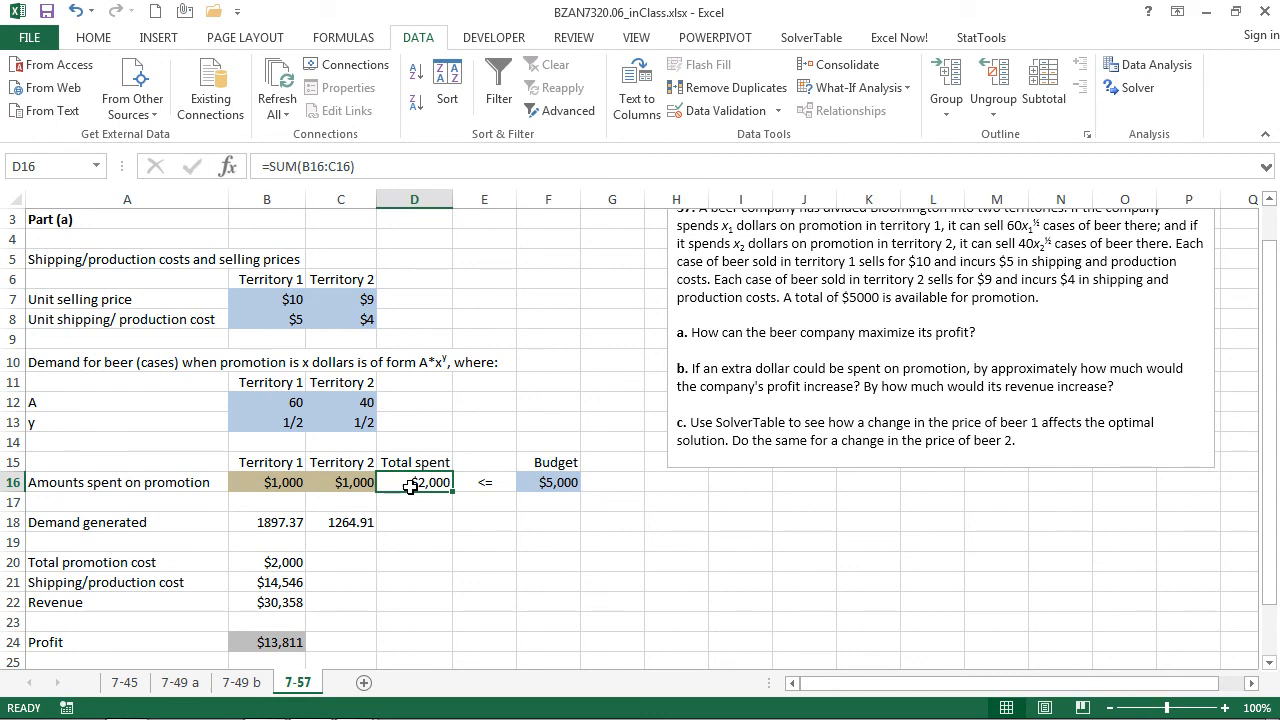
Step: Set the promotion amounts for both territories in B16 and C16 to 0
{"action": "key", "text": "Left"}
{"action": "key", "text": "Left"}
{"action": "type", "text": "0"}
{"action": "key", "text": "Tab"}
{"action": "type", "text": "0"}
{"action": "key", "text": "Tab"}
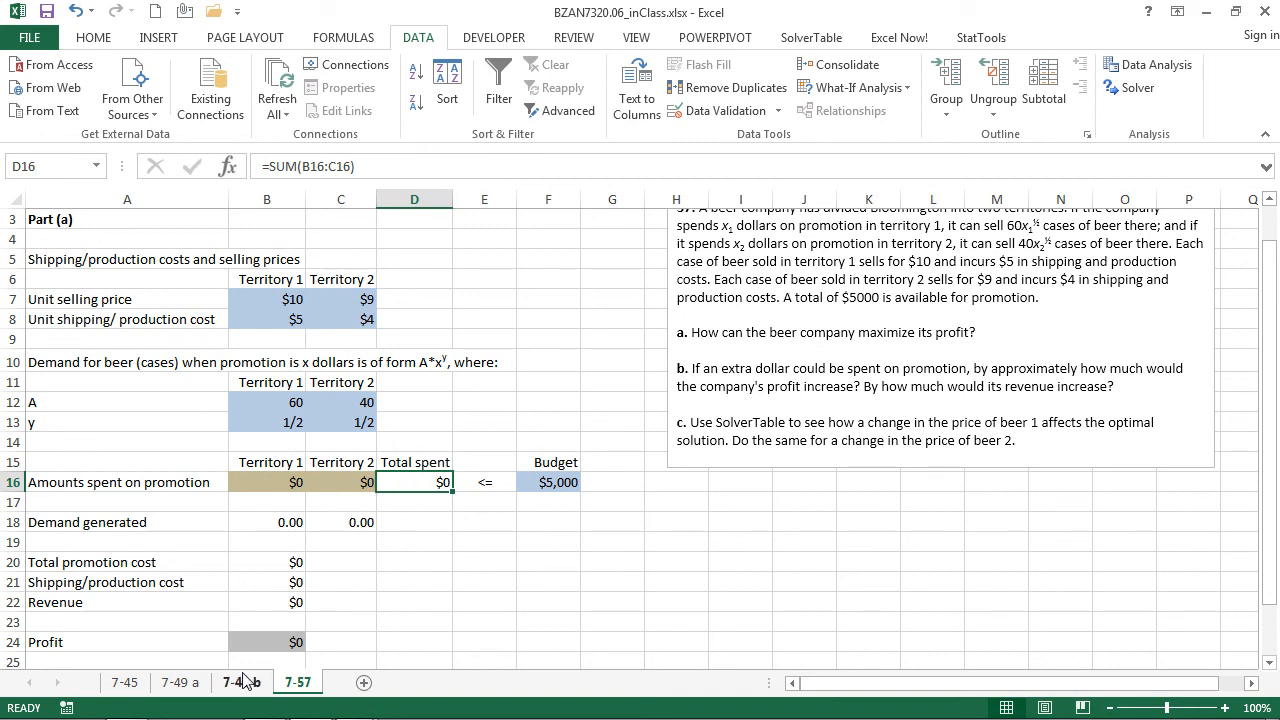
Step: Solve the profit maximization model for B24 with GRG Nonlinear from the zero starting amounts and keep the solution
{"action": "left_click", "coordinate": [278, 634]}
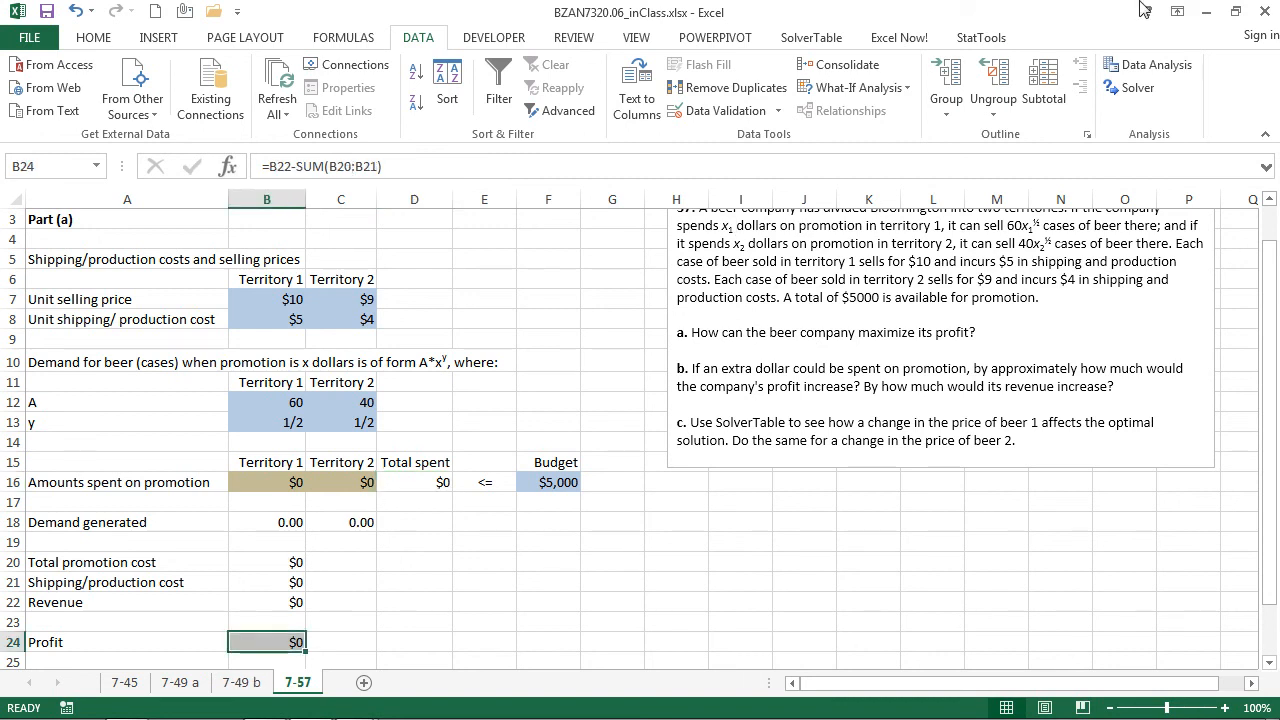
{"action": "left_click", "coordinate": [1134, 92]}
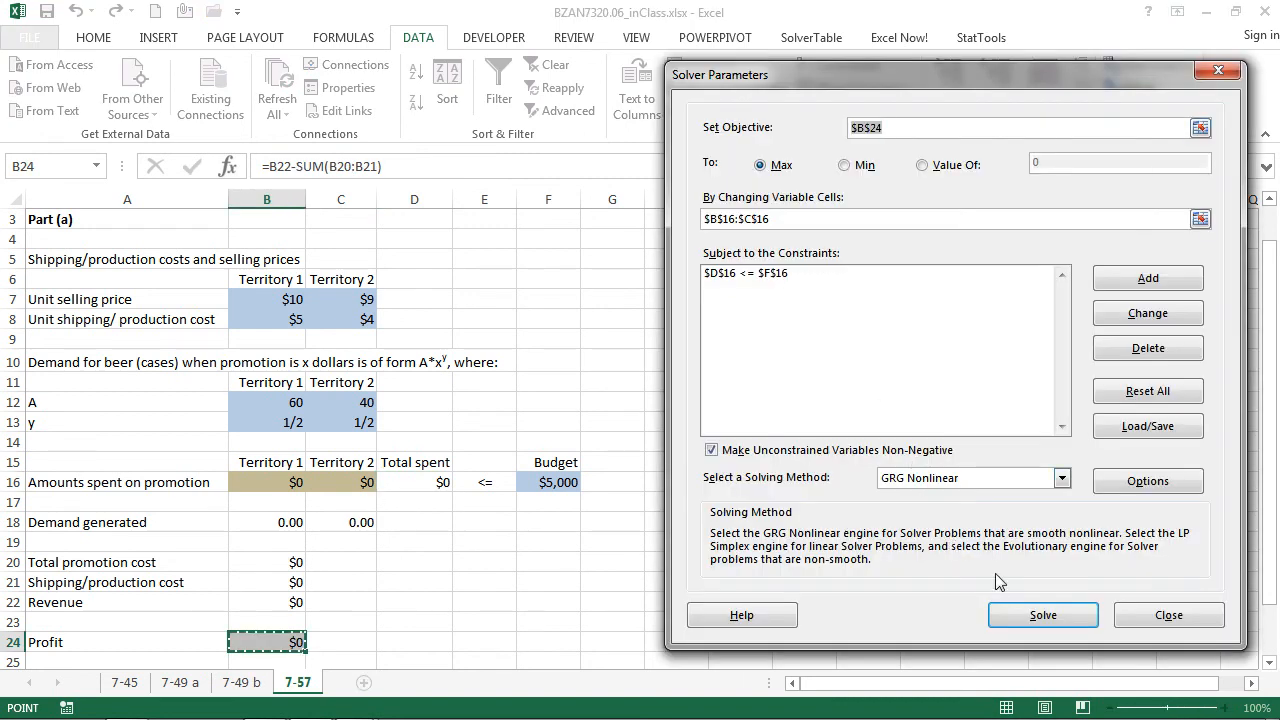
{"action": "left_click", "coordinate": [1030, 620]}
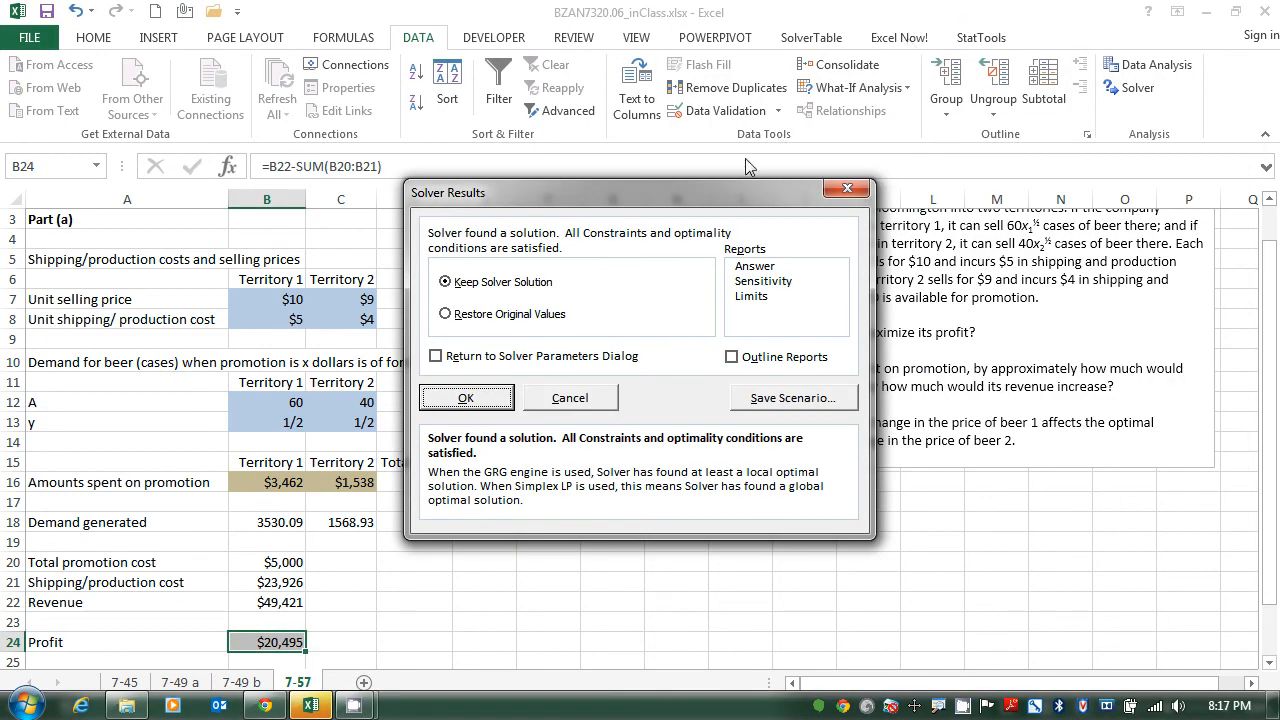
{"action": "left_click", "coordinate": [463, 399]}
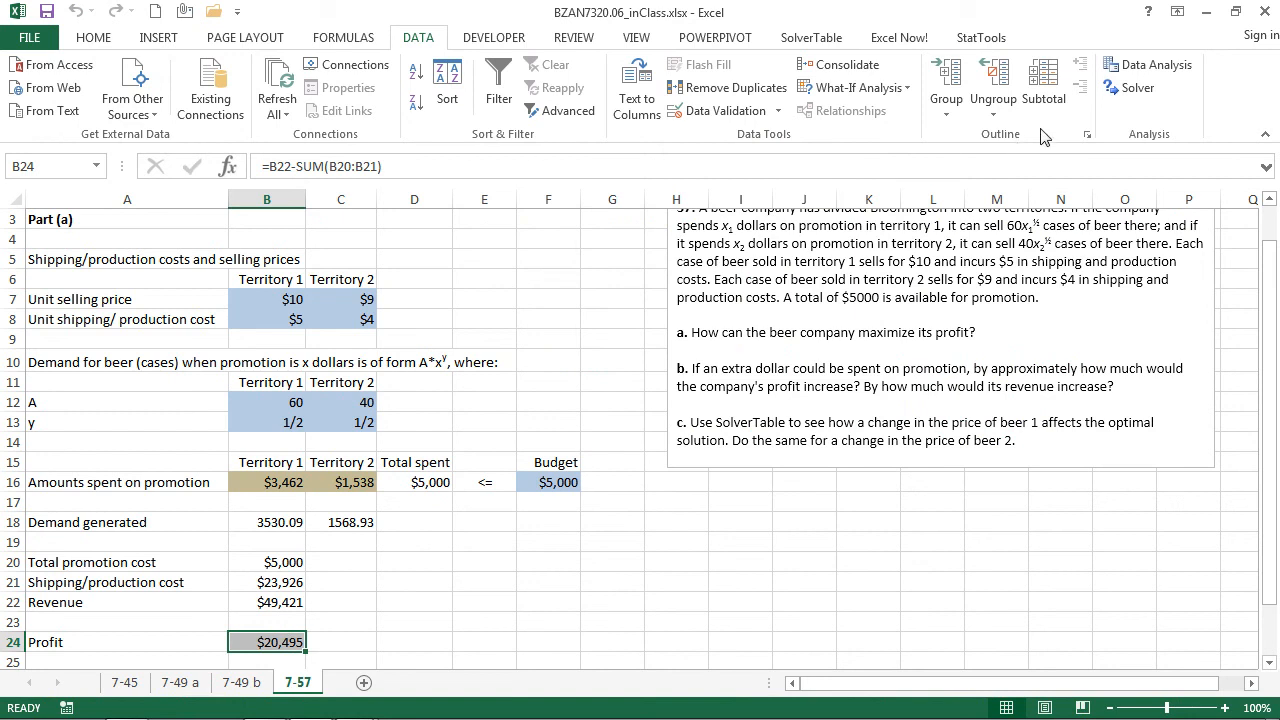
Step: Turn on Multistart in Solver's GRG Nonlinear options, solve the model, and keep the solution
{"action": "left_click", "coordinate": [1118, 92]}
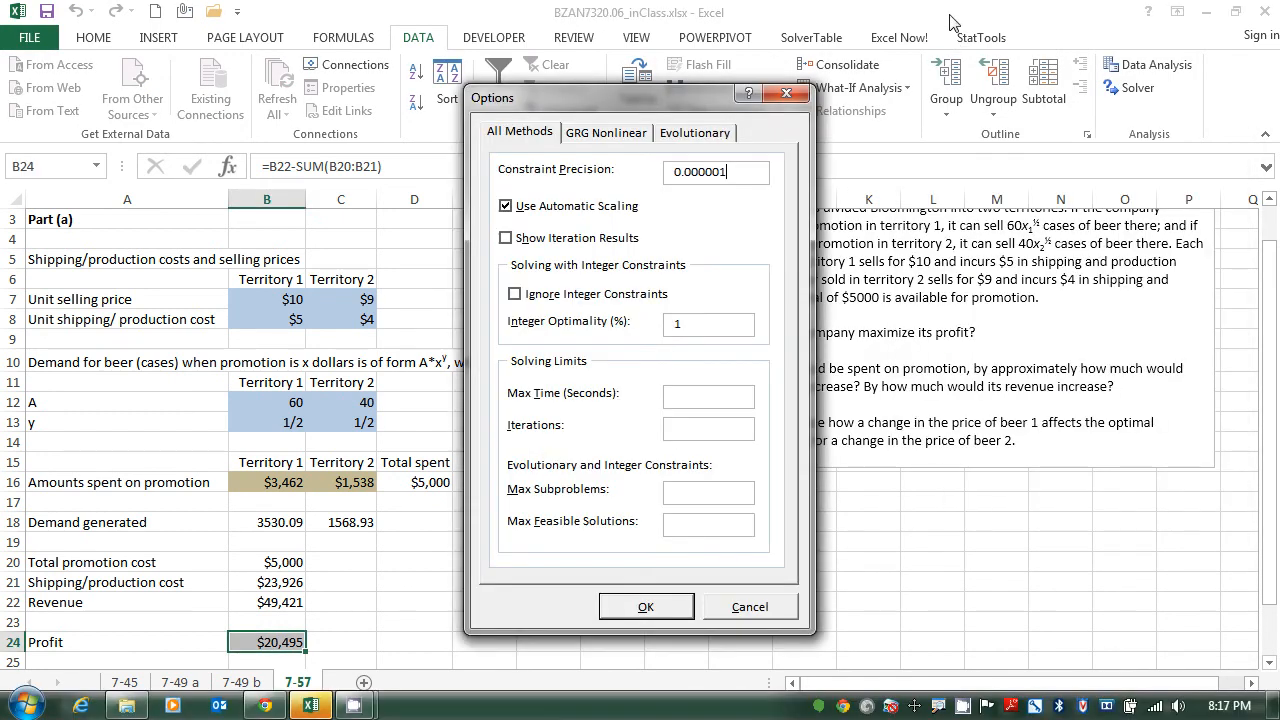
{"action": "left_click", "coordinate": [607, 140]}
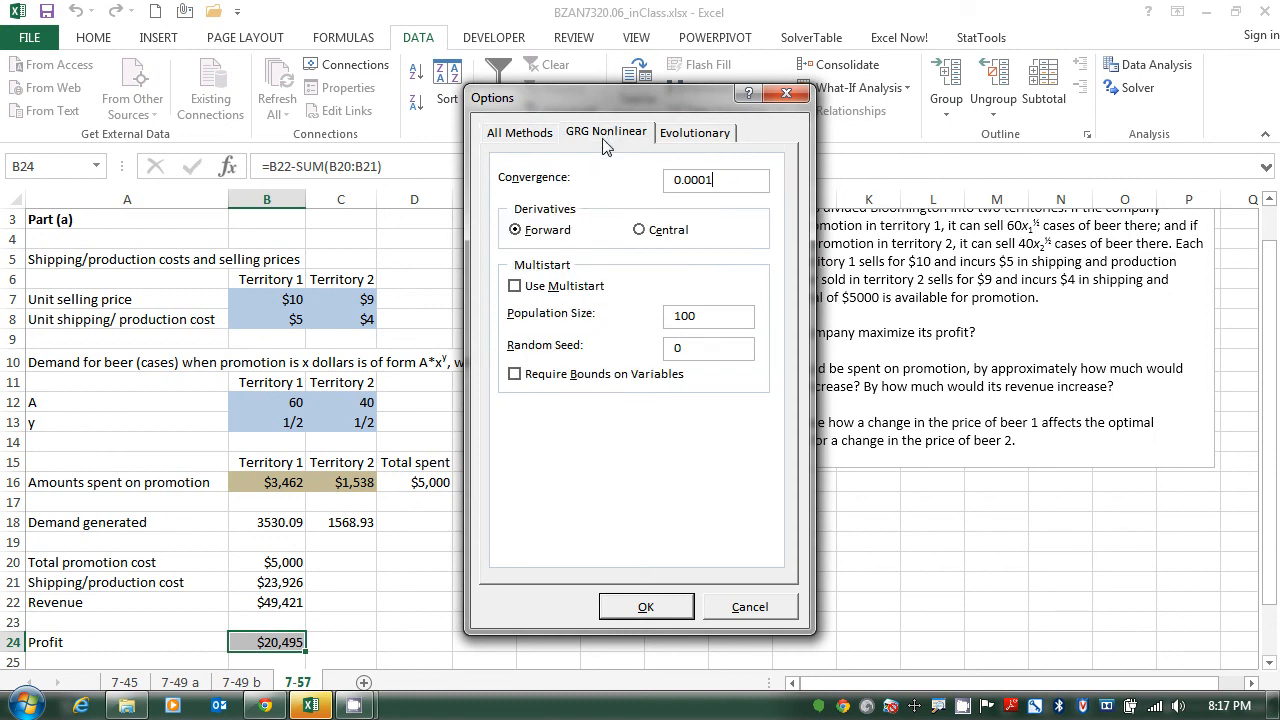
{"action": "left_click", "coordinate": [515, 287]}
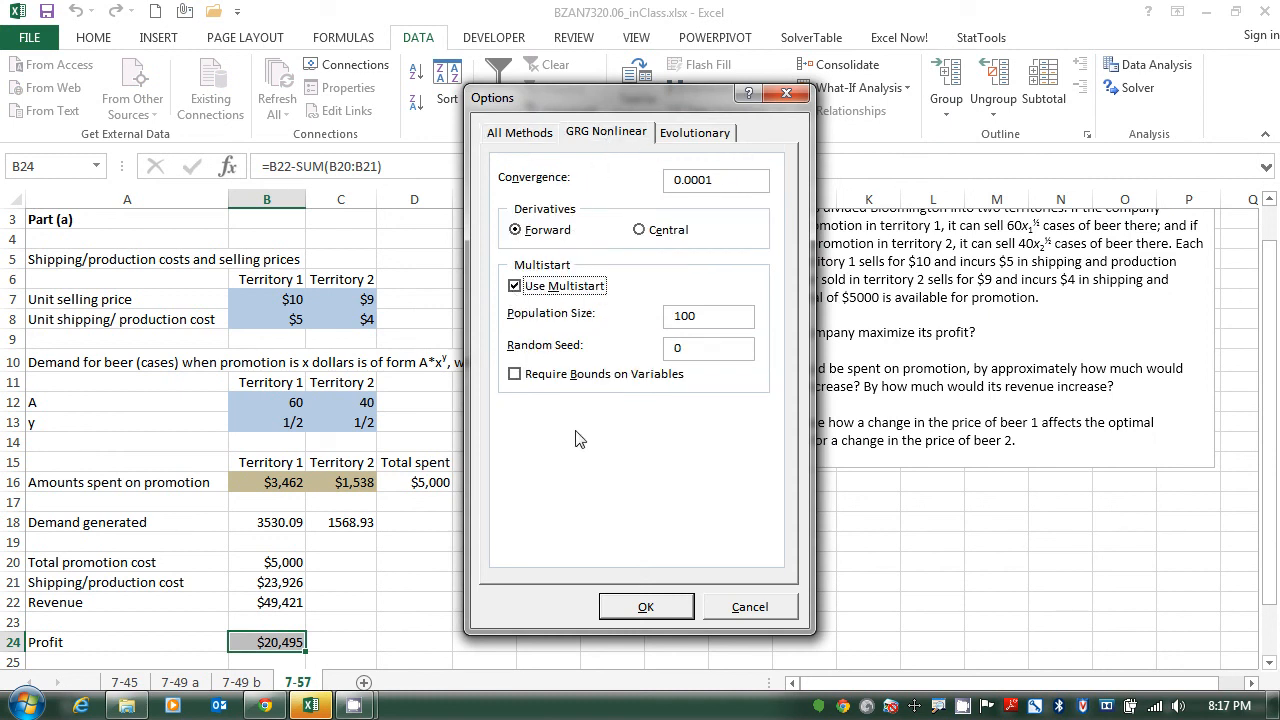
{"action": "left_click", "coordinate": [645, 604]}
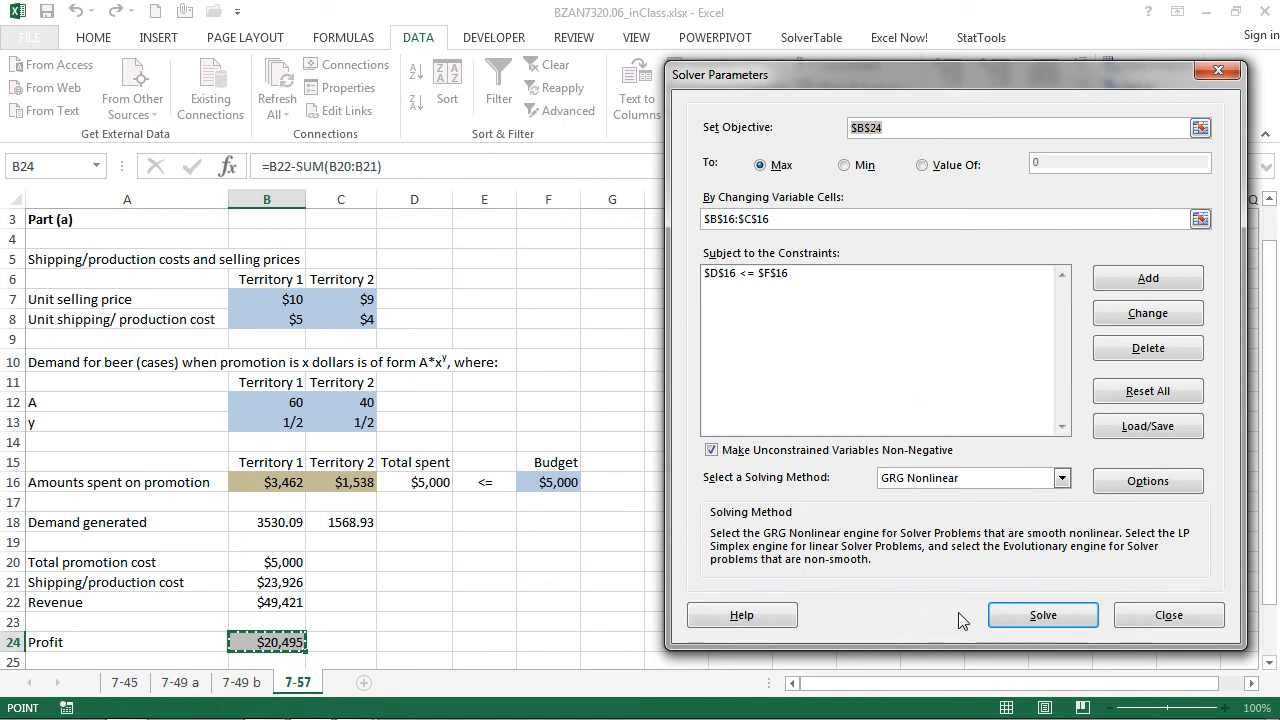
{"action": "left_click", "coordinate": [1025, 617]}
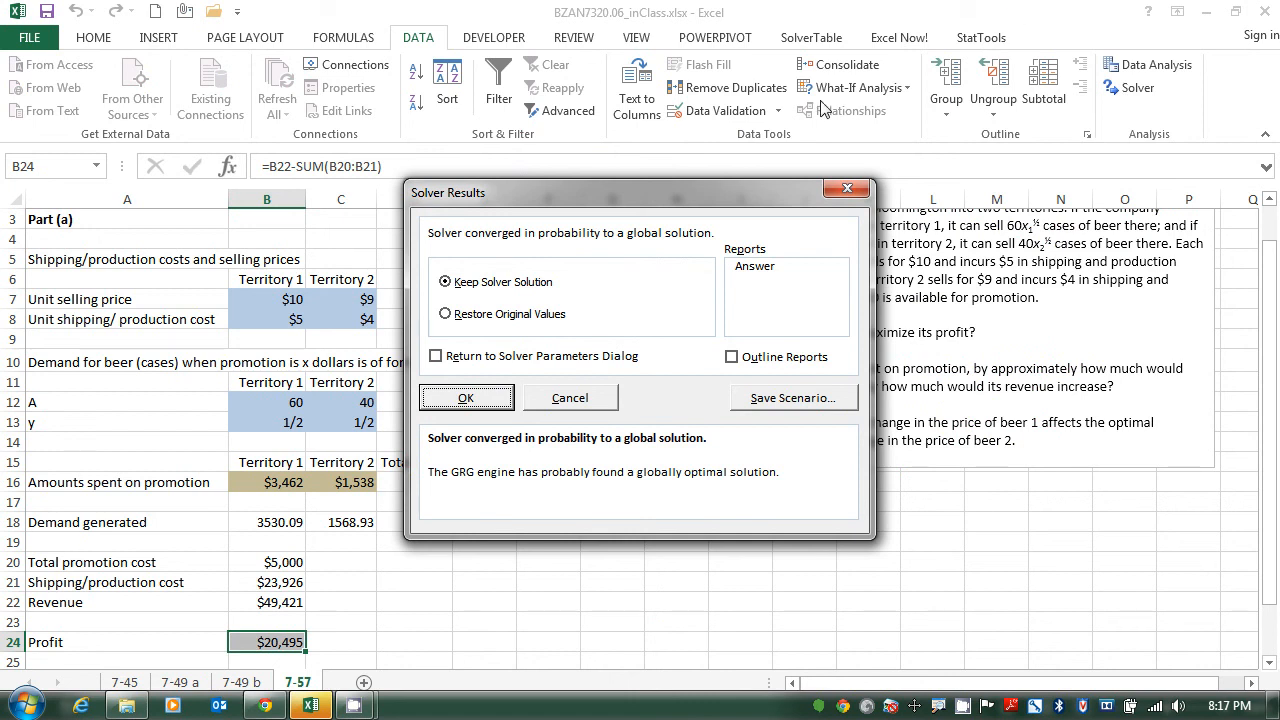
{"action": "left_click", "coordinate": [465, 398]}
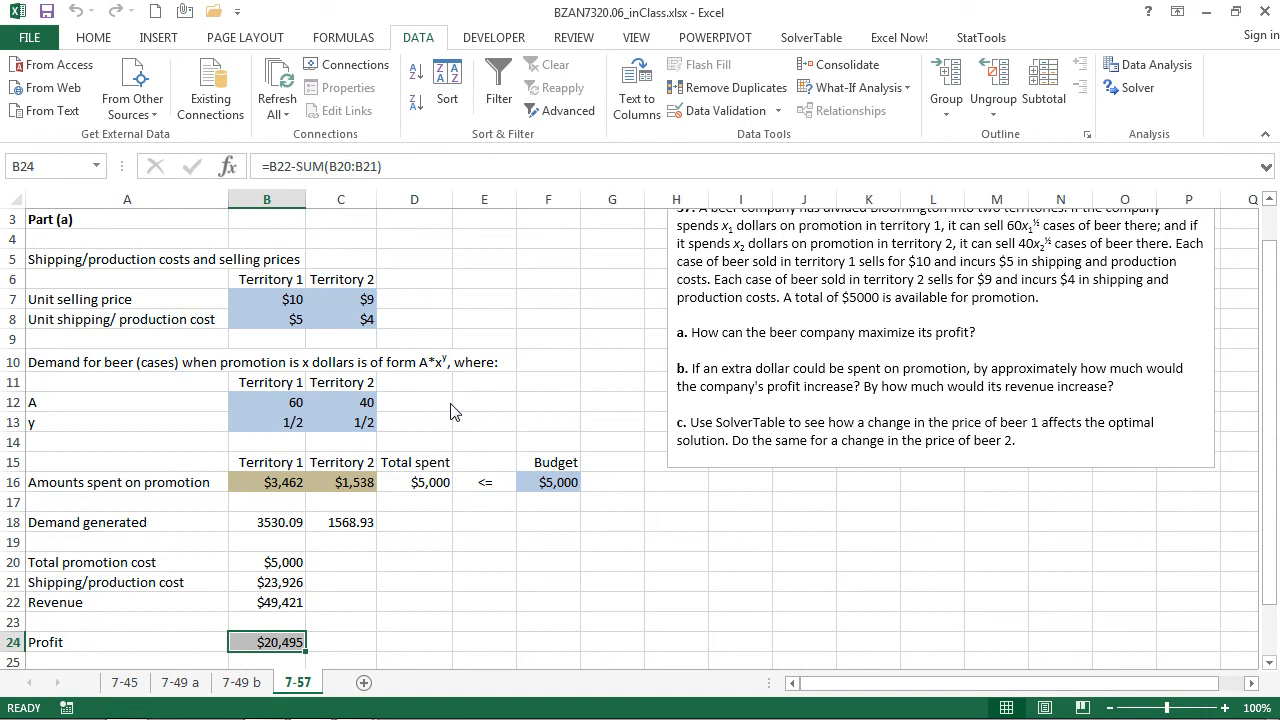
Step: Turn on Require Bounds on Variables for GRG Nonlinear, try to solve the model again, and close the results
{"action": "mouse_move", "coordinate": [585, 719]}
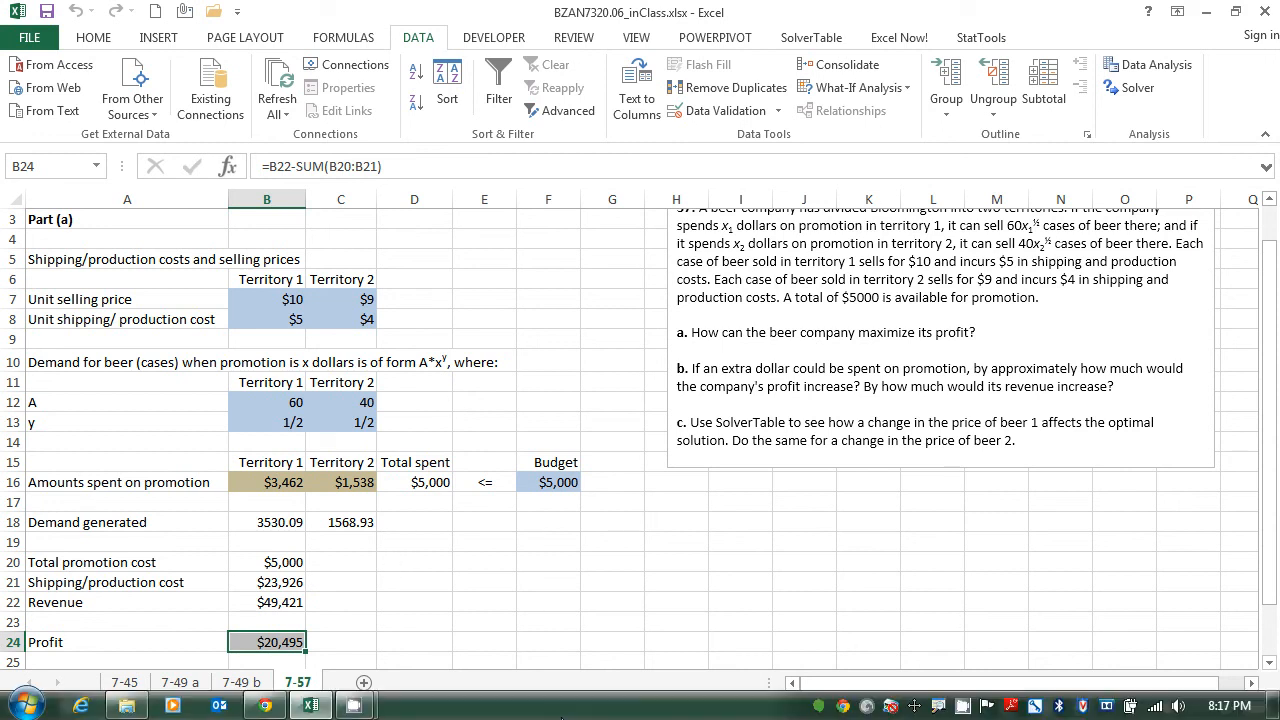
{"action": "mouse_move", "coordinate": [342, 708]}
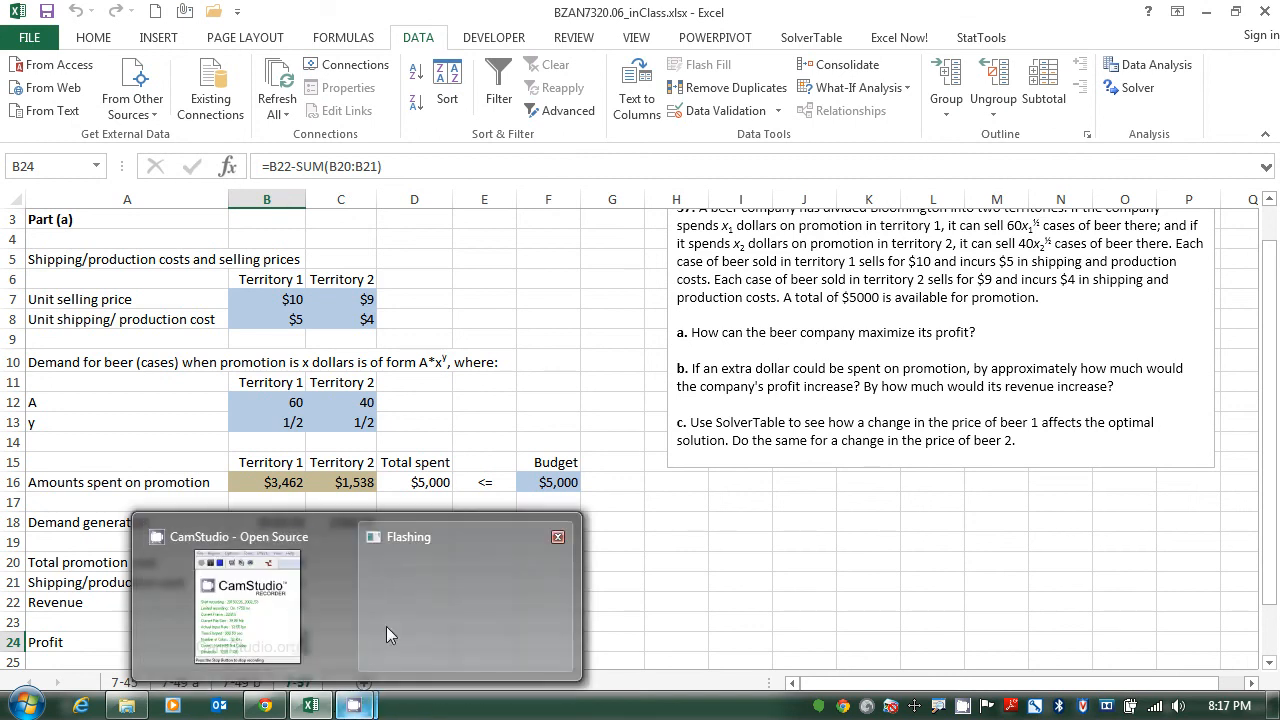
{"action": "left_click", "coordinate": [1129, 93]}
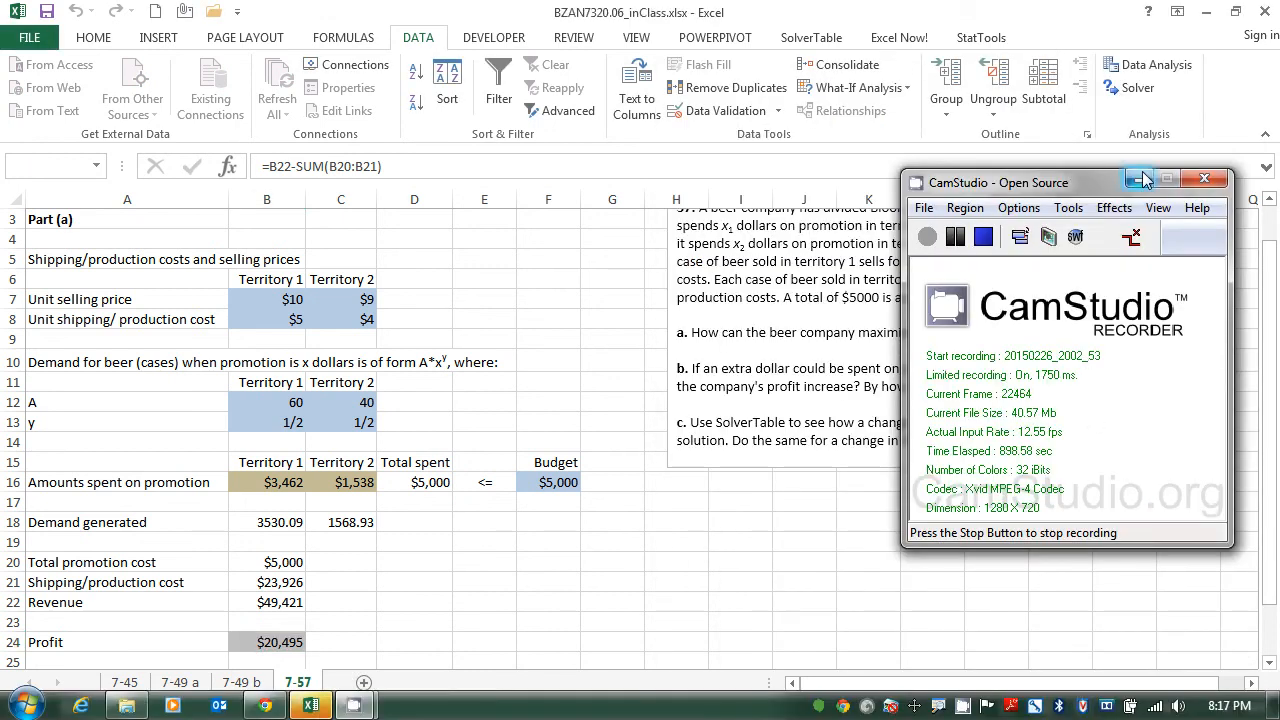
{"action": "left_click", "coordinate": [1140, 179]}
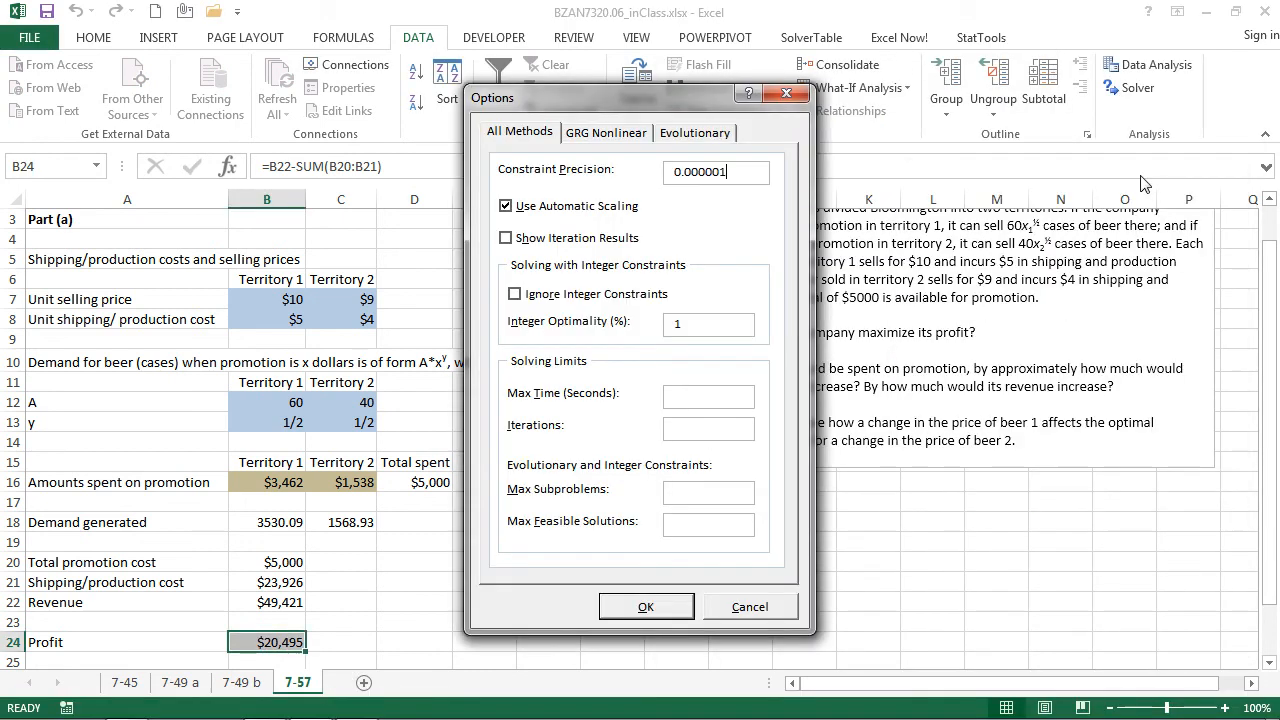
{"action": "left_click", "coordinate": [603, 140]}
{"action": "left_click", "coordinate": [514, 375]}
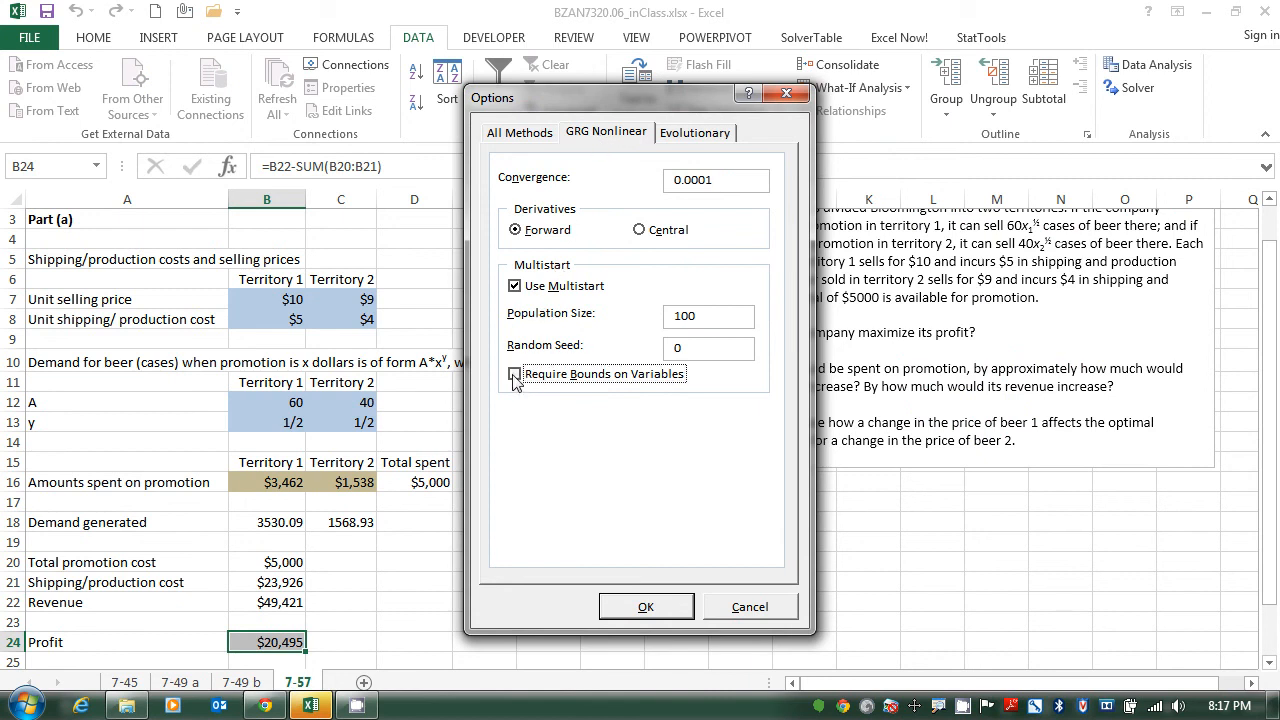
{"action": "left_click", "coordinate": [670, 607]}
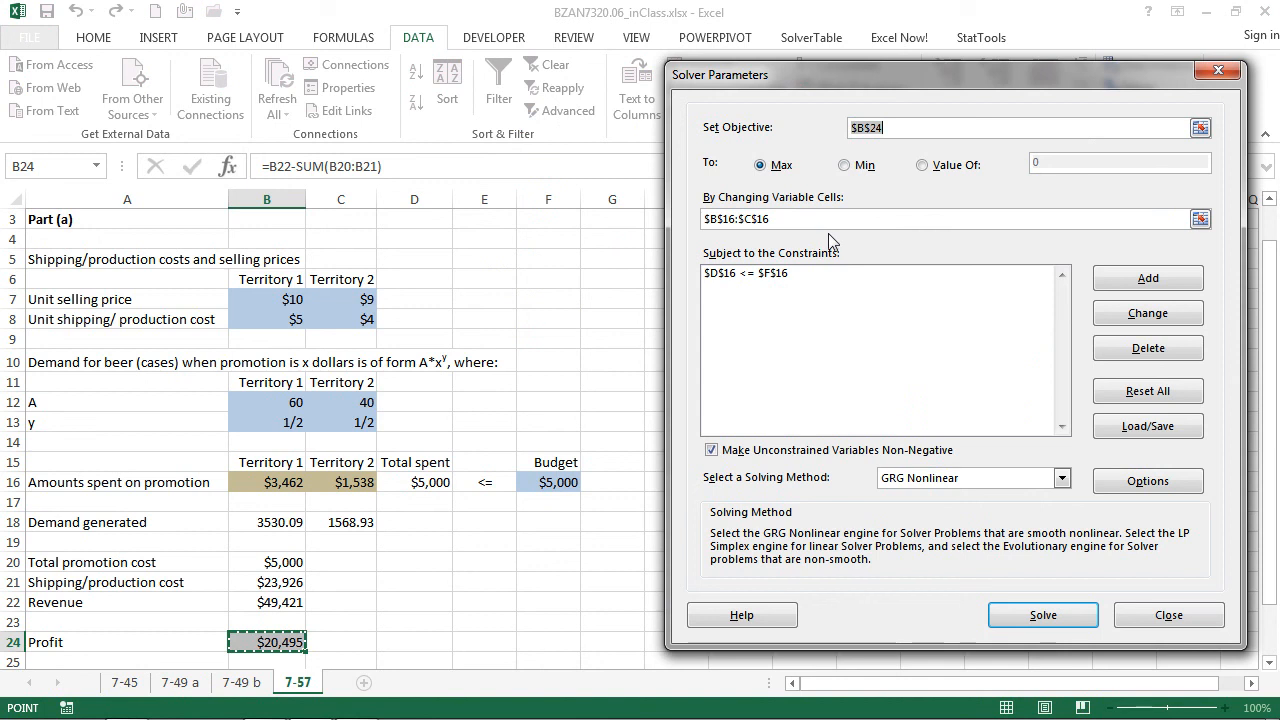
{"action": "left_click", "coordinate": [1037, 618]}
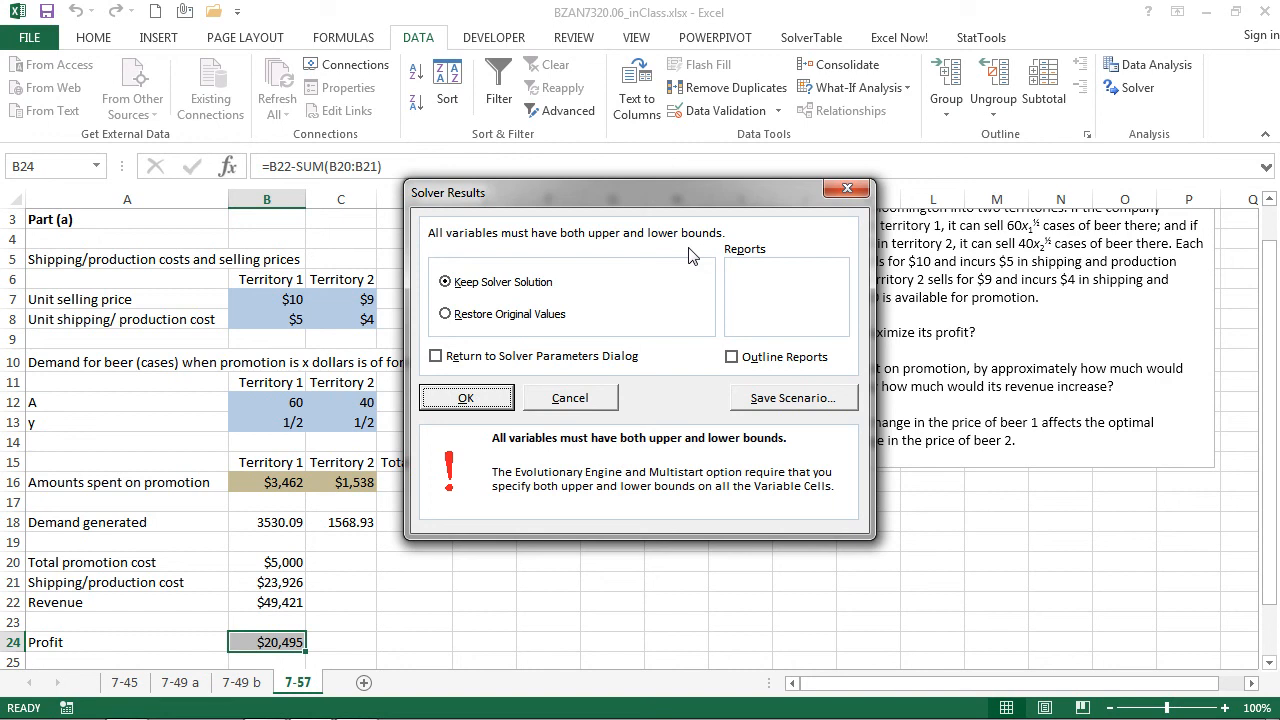
{"action": "left_click", "coordinate": [494, 396]}
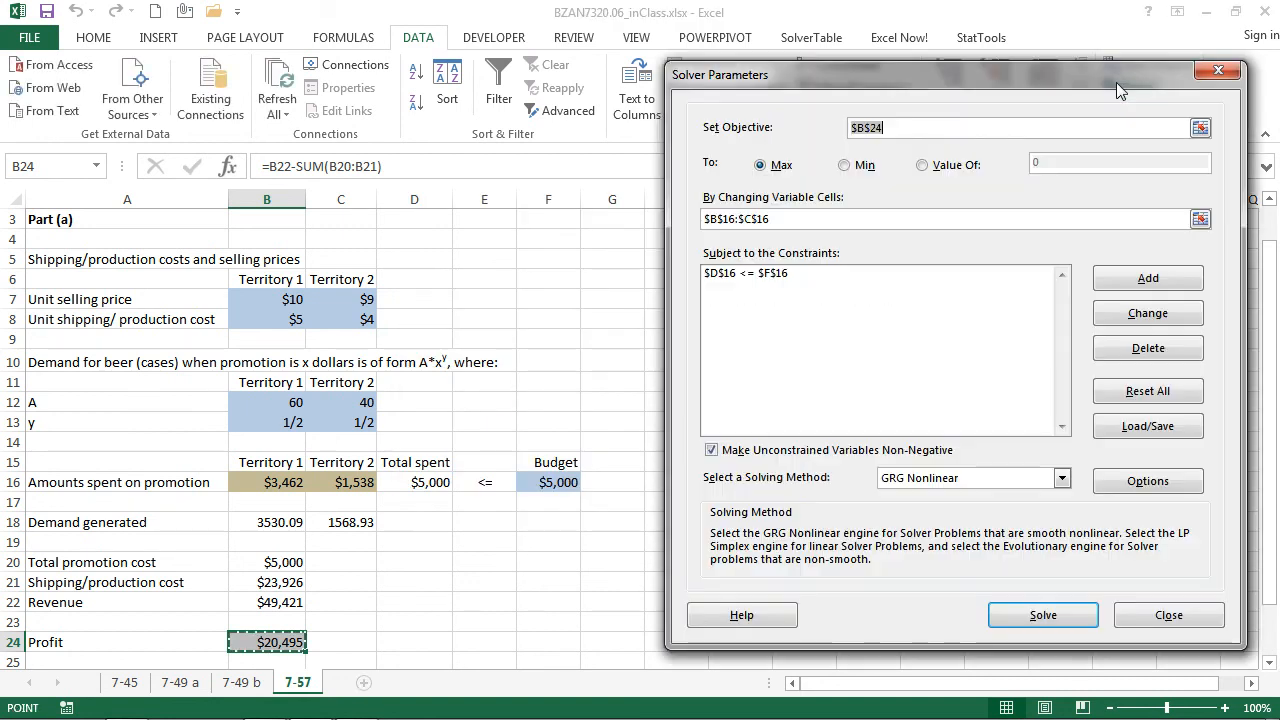
Step: Add a Solver constraint limiting territory 1's promotion amount B16 to at most the budget in F16
{"action": "left_click", "coordinate": [1112, 87]}
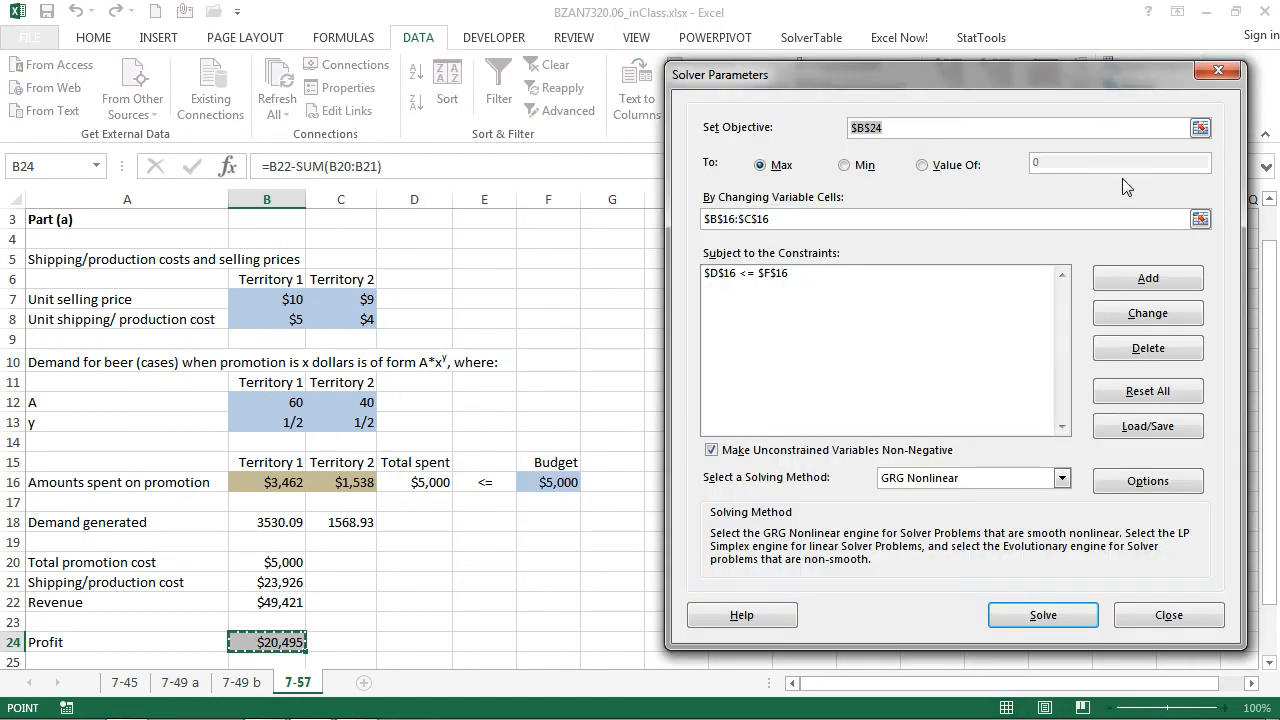
{"action": "left_click", "coordinate": [1152, 282]}
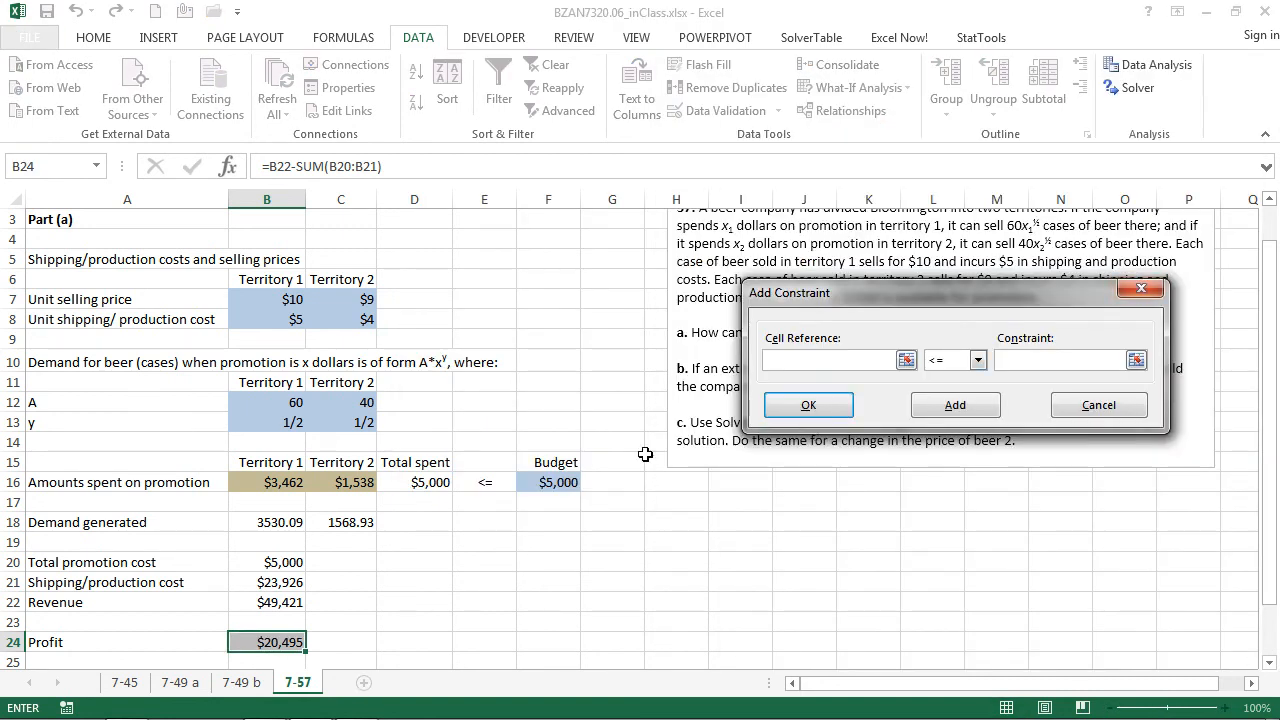
{"action": "left_click", "coordinate": [281, 484]}
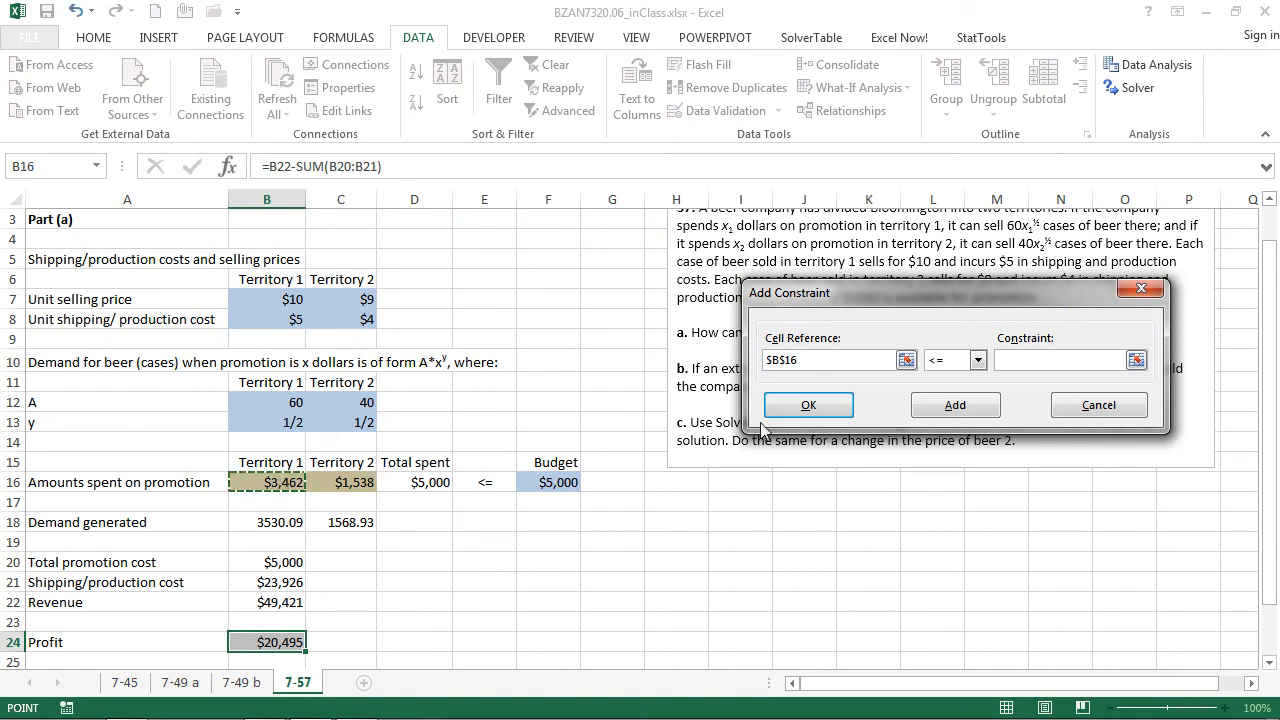
{"action": "left_click", "coordinate": [1040, 360]}
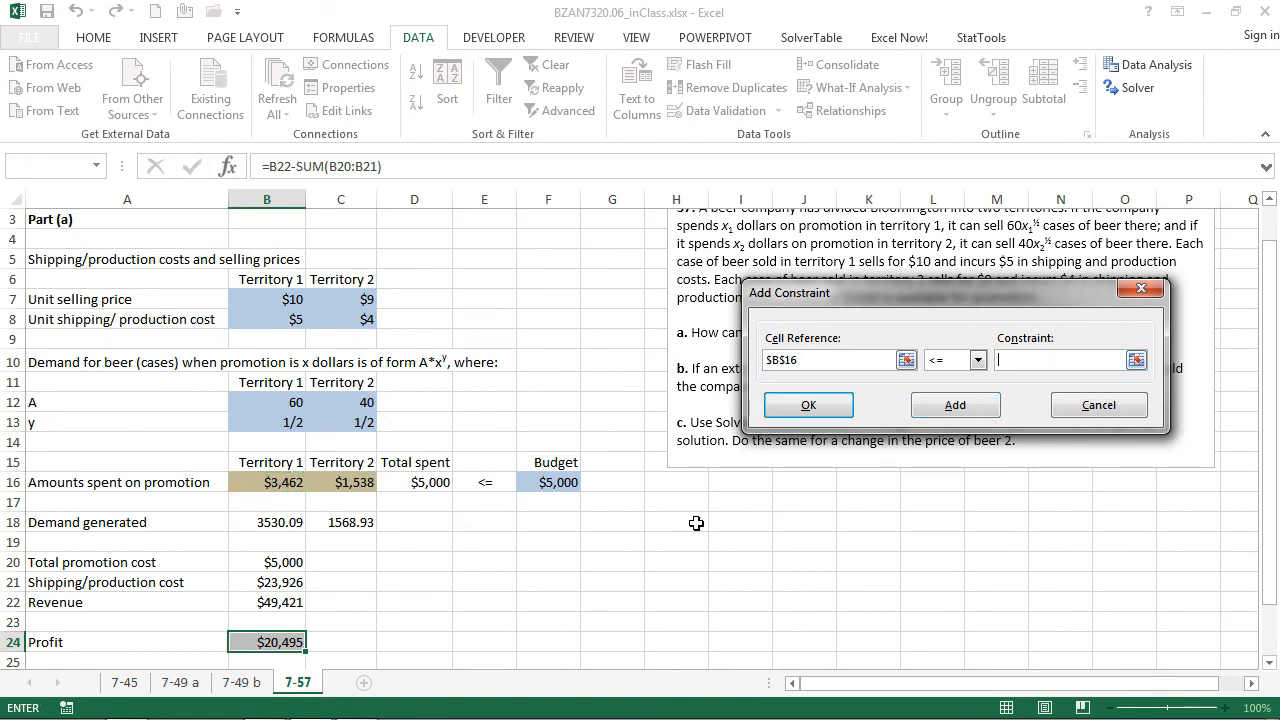
{"action": "left_click", "coordinate": [549, 482]}
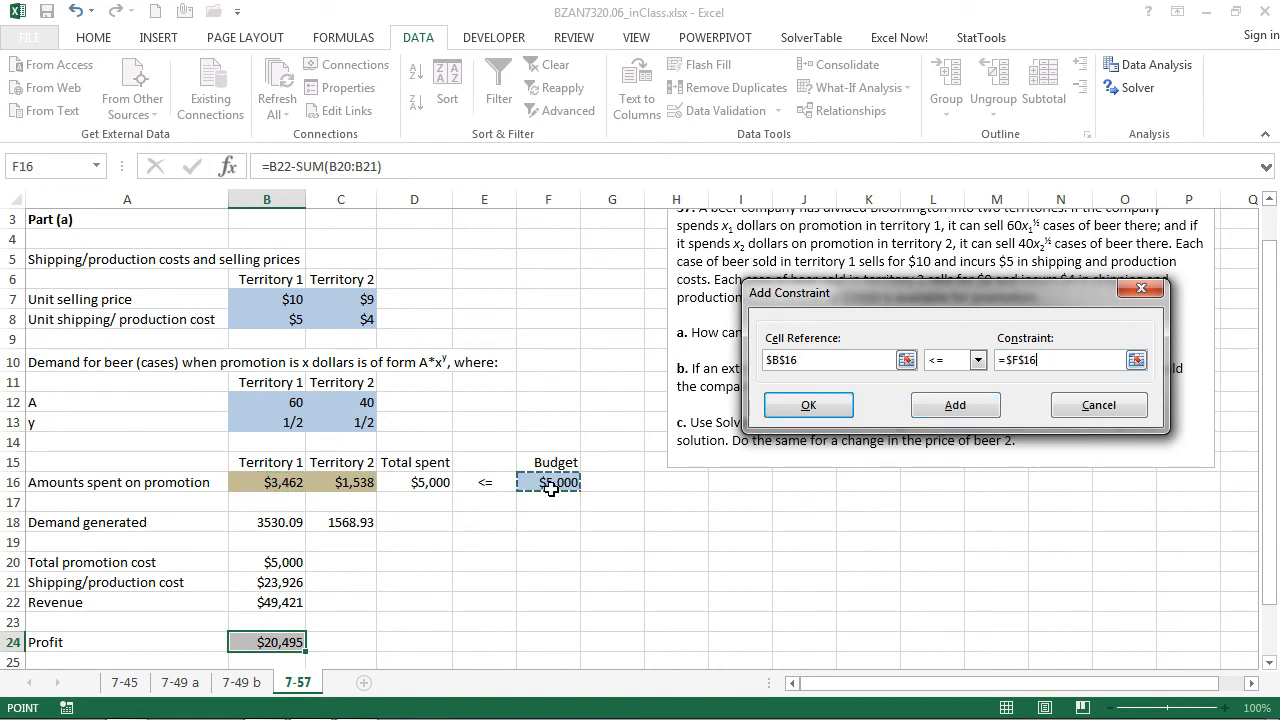
{"action": "left_click", "coordinate": [808, 405]}
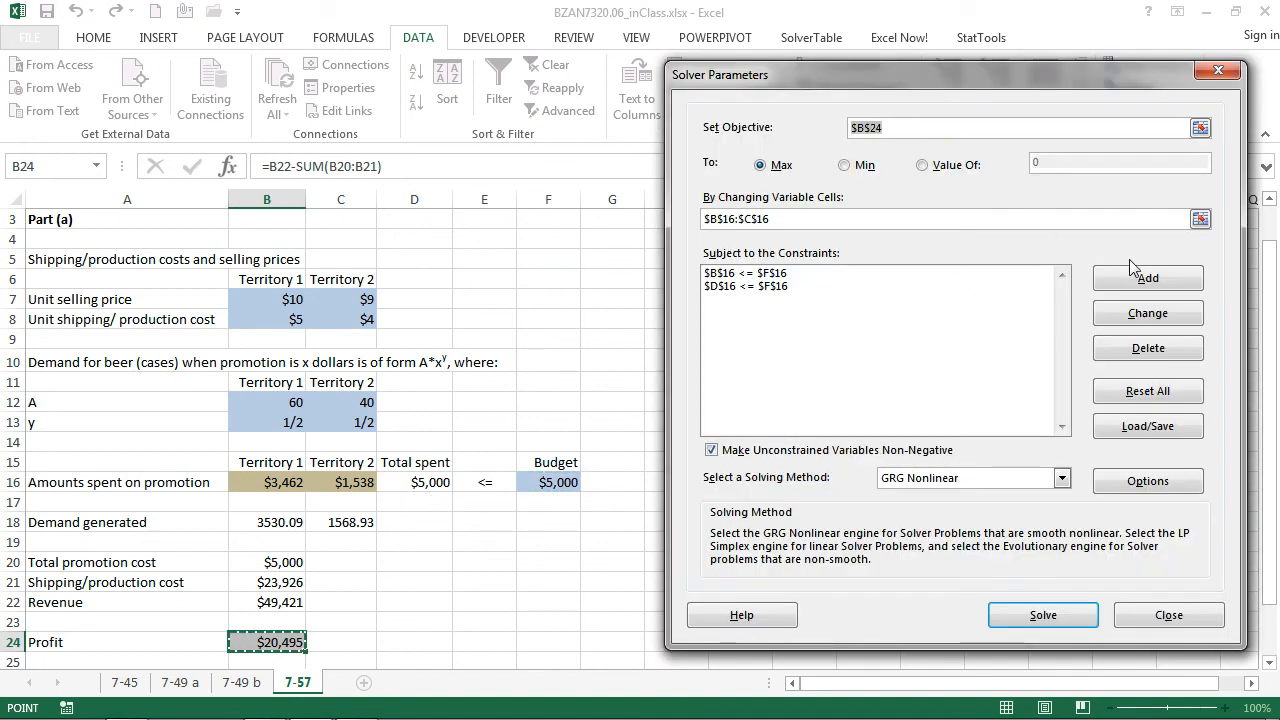
Step: Add a Solver constraint limiting territory 2's promotion amount C16 to at most the budget in F16
{"action": "left_click", "coordinate": [1168, 283]}
{"action": "left_click", "coordinate": [340, 487]}
{"action": "left_click", "coordinate": [1013, 360]}
{"action": "left_click", "coordinate": [565, 484]}
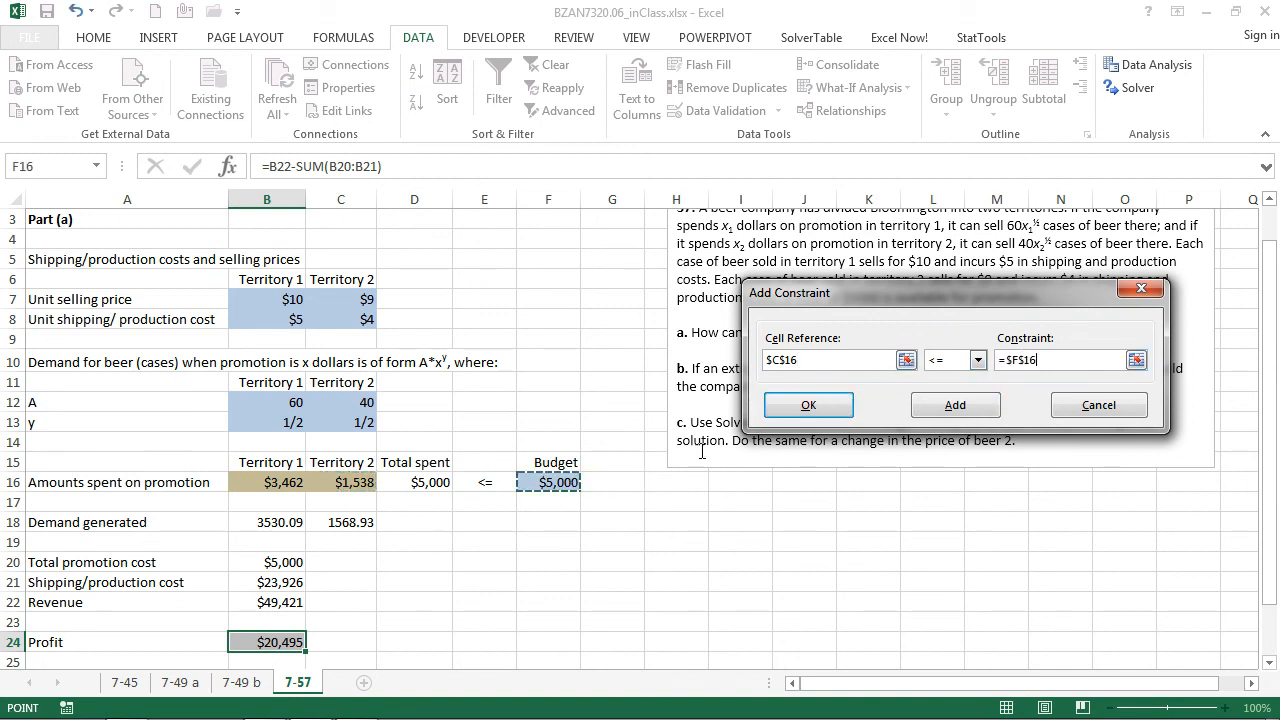
{"action": "left_click", "coordinate": [836, 408]}
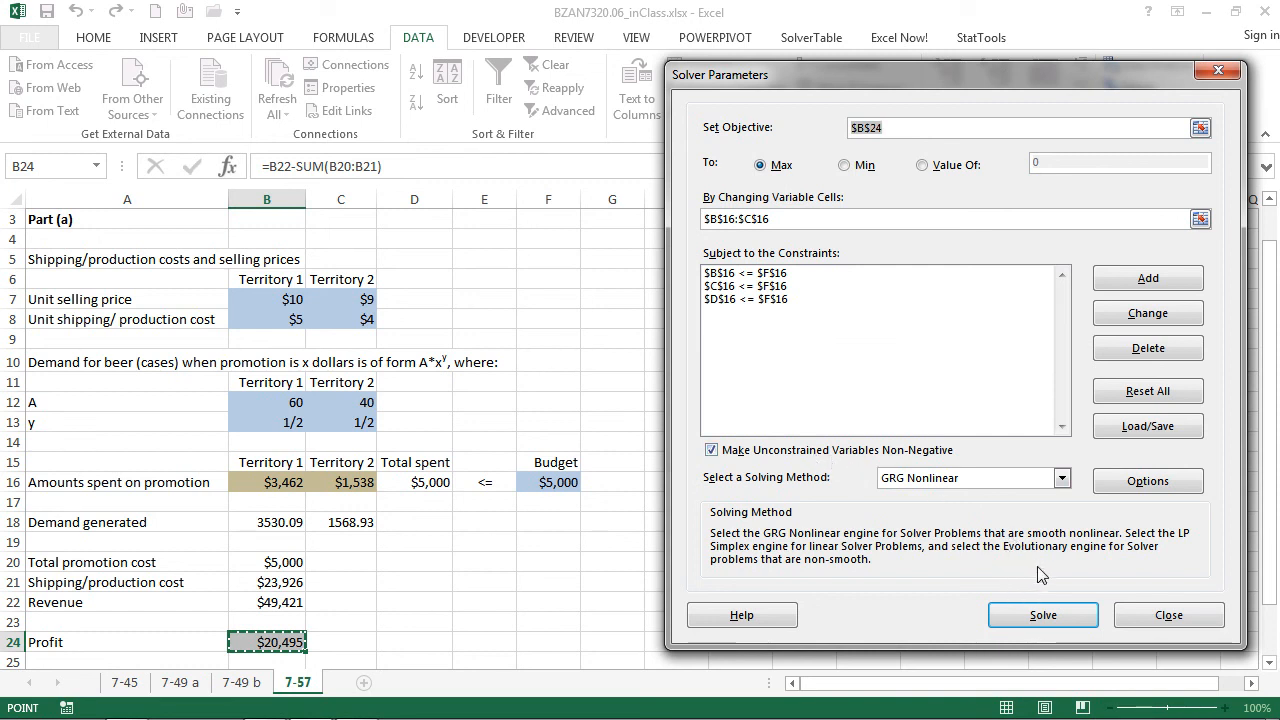
Step: Check that Multistart and Require Bounds on Variables are enabled for GRG Nonlinear, solve the bounded model, and keep the solution
{"action": "left_click", "coordinate": [1130, 480]}
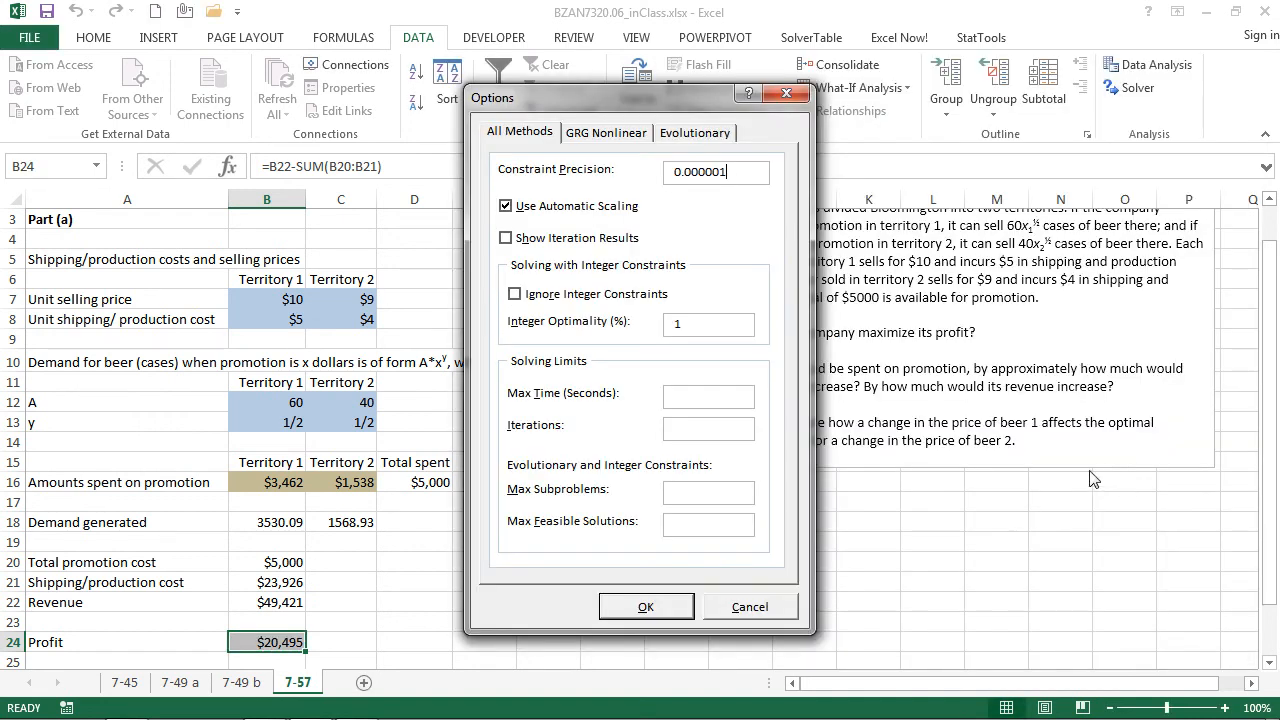
{"action": "left_click", "coordinate": [636, 134]}
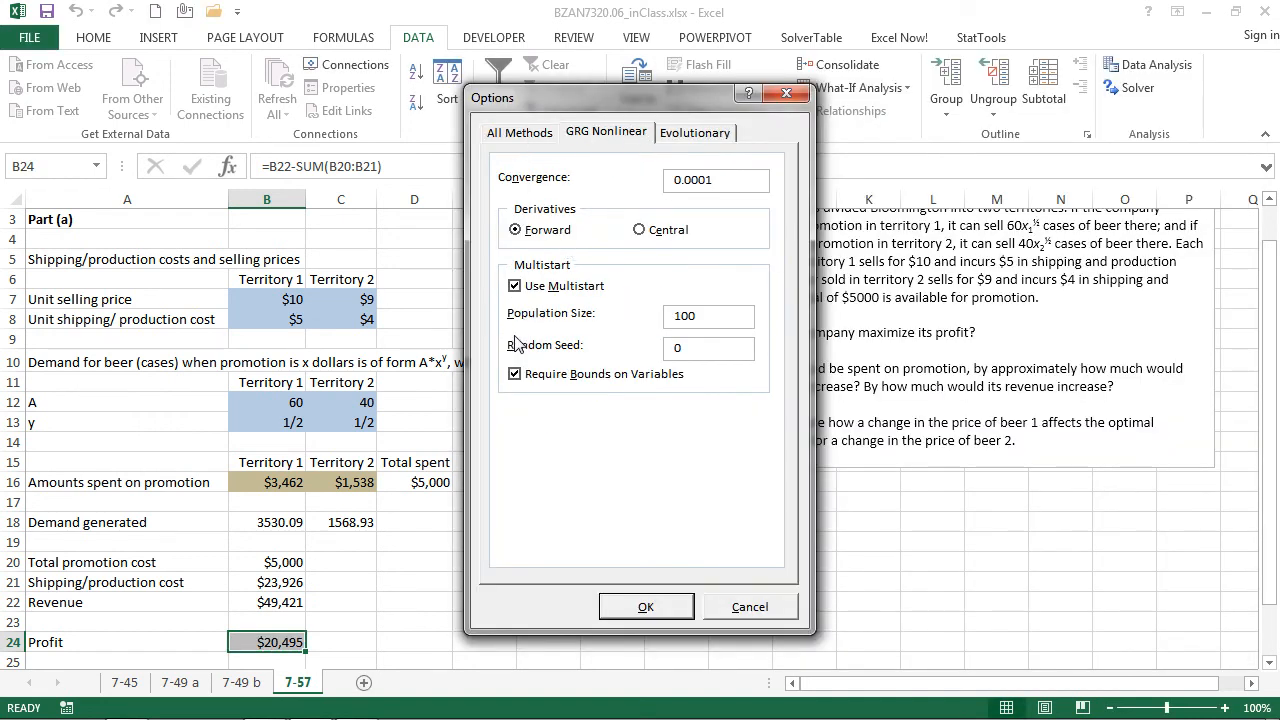
{"action": "left_click", "coordinate": [659, 608]}
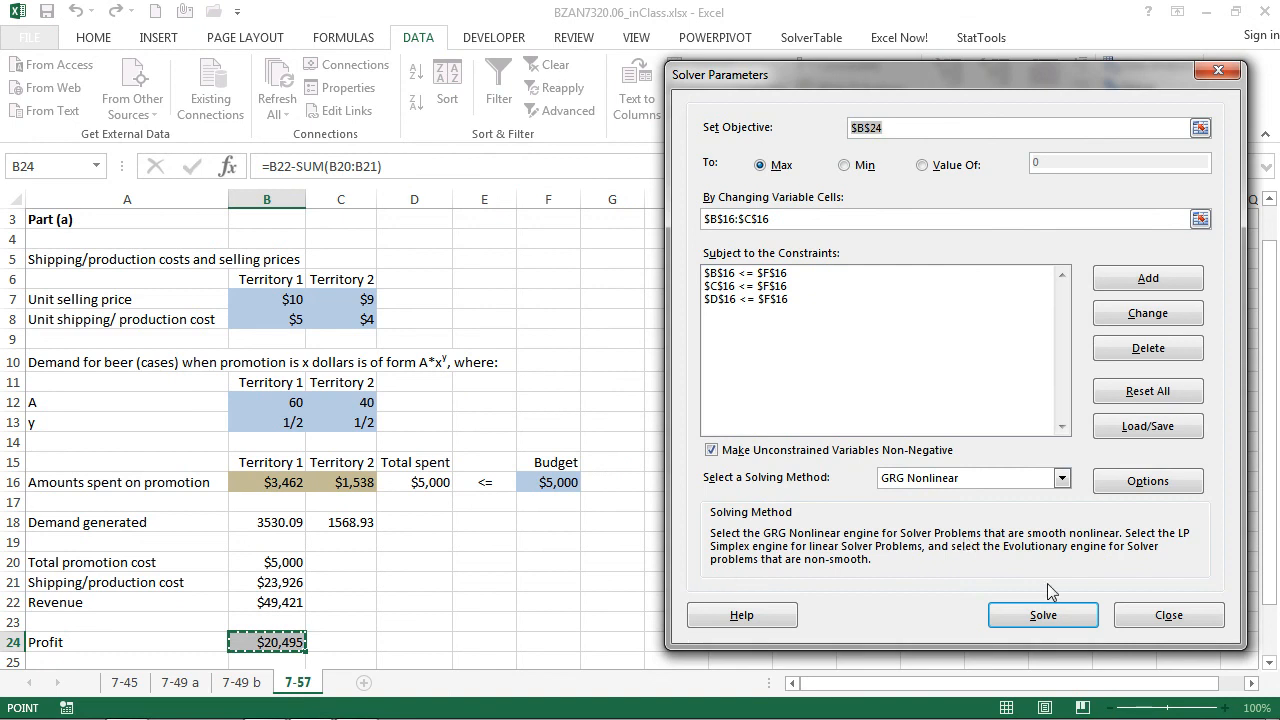
{"action": "left_click", "coordinate": [1070, 622]}
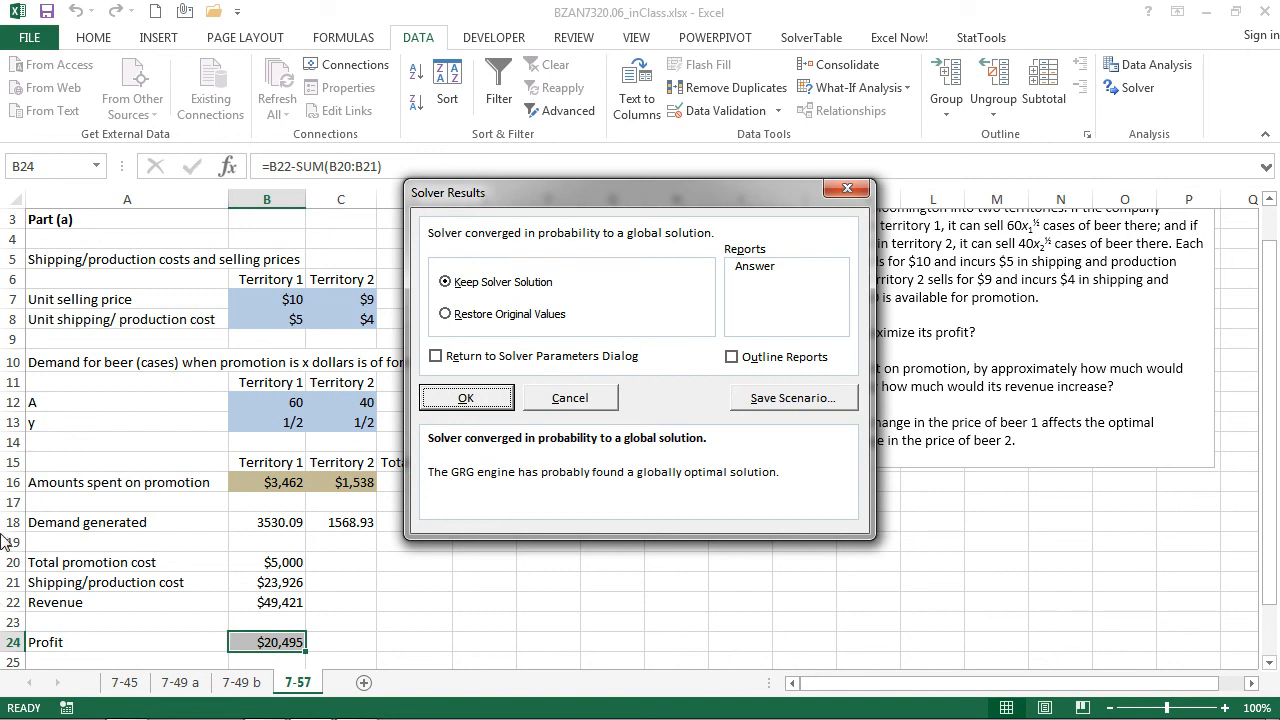
{"action": "left_click", "coordinate": [470, 400]}
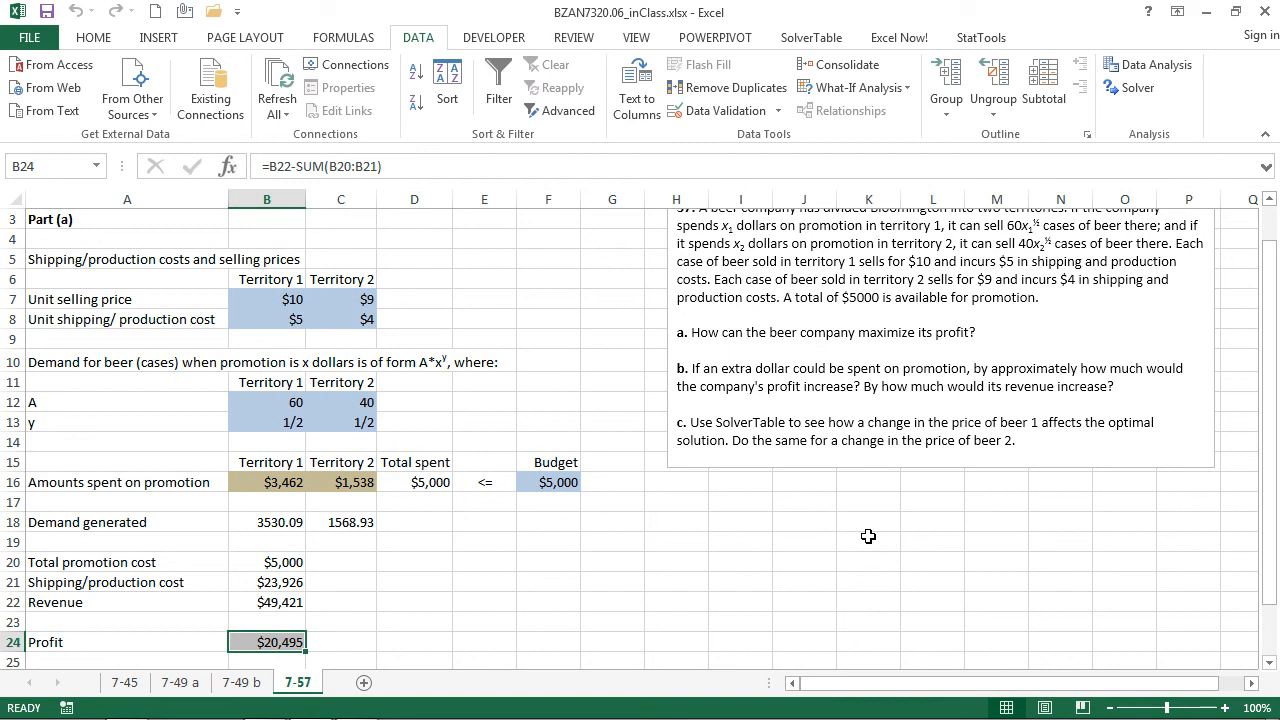
Step: Start a oneway SolverTable on the 7-57 model with budget cell F16 as the input cell, named Budget
{"action": "left_click", "coordinate": [547, 484]}
{"action": "left_click", "coordinate": [790, 40]}
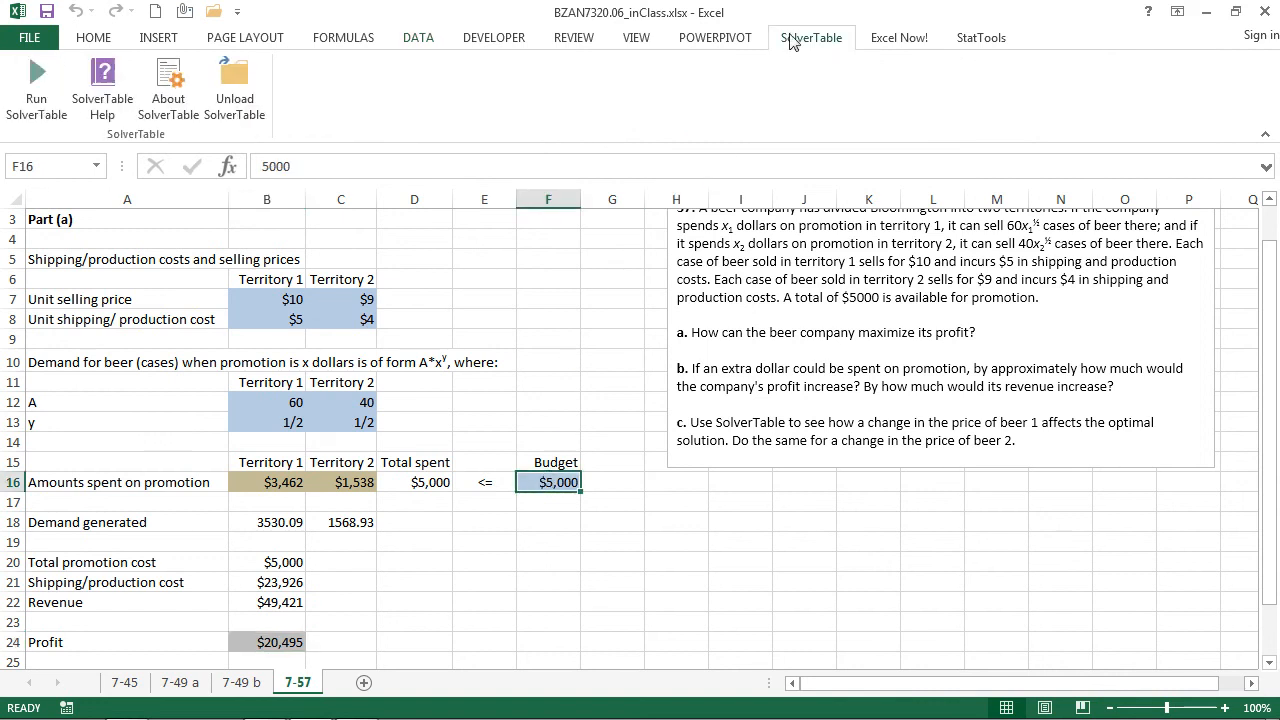
{"action": "left_click", "coordinate": [36, 97]}
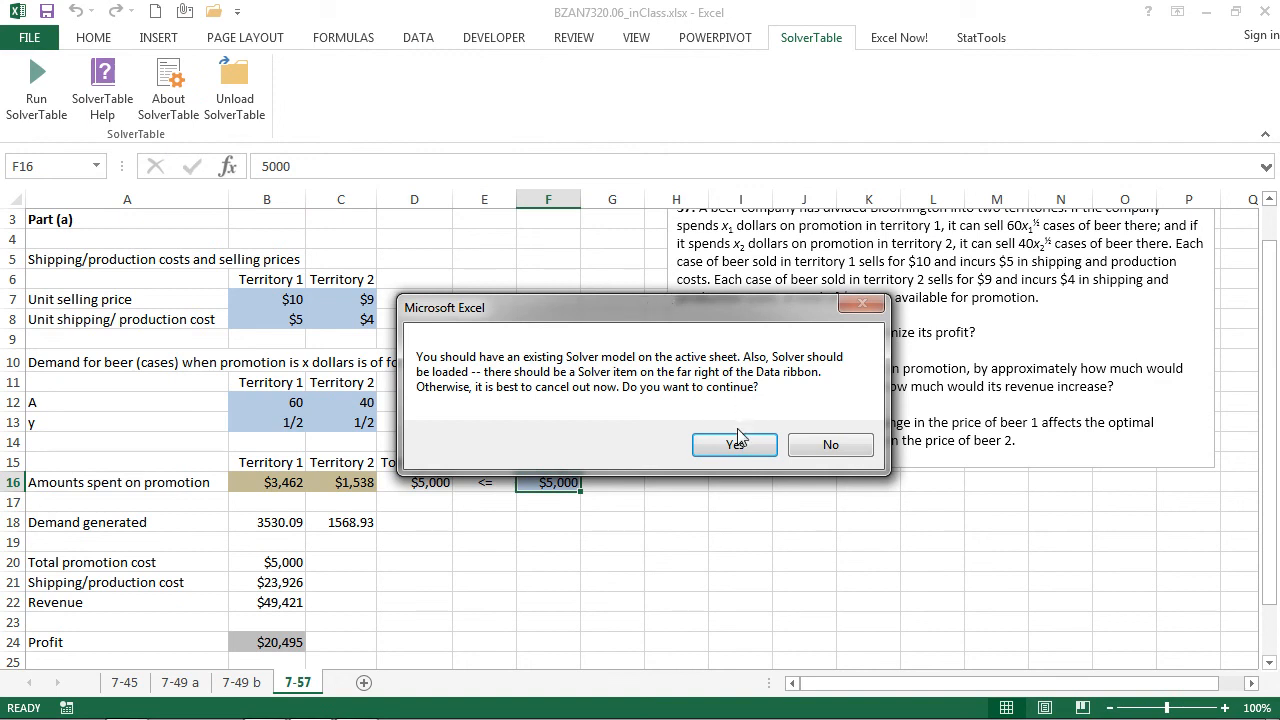
{"action": "left_click", "coordinate": [737, 440]}
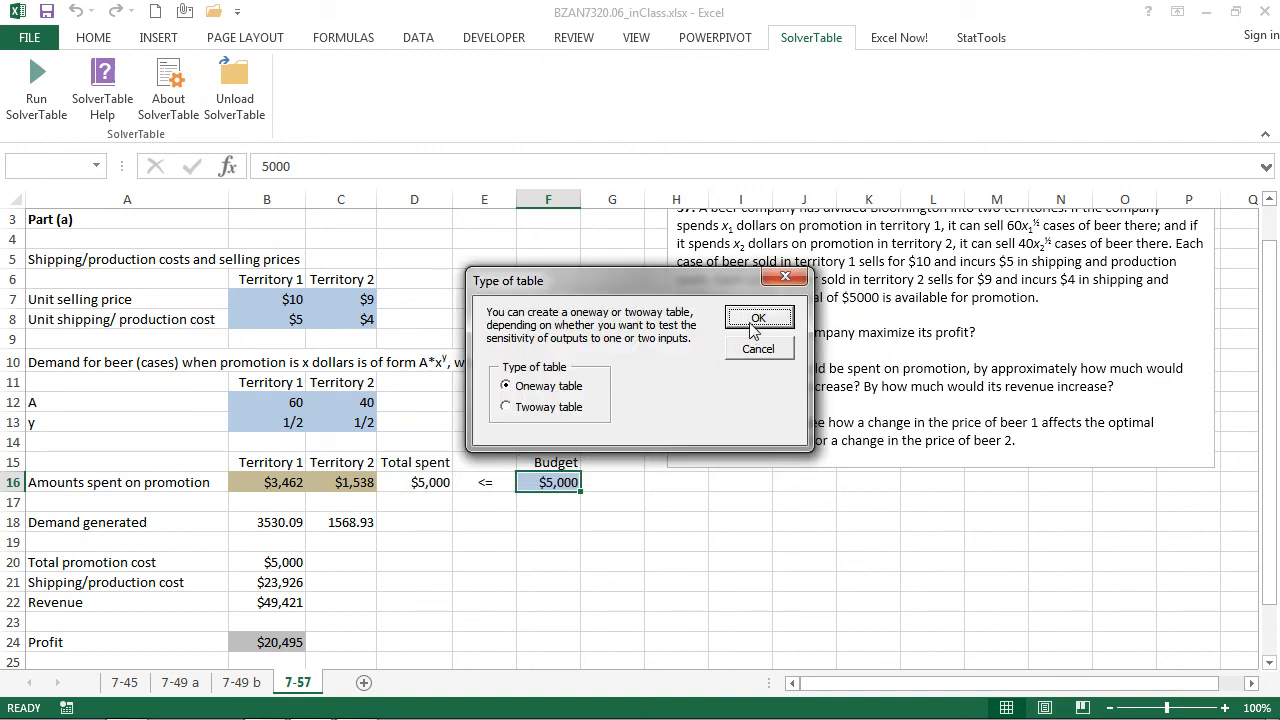
{"action": "left_click", "coordinate": [757, 320]}
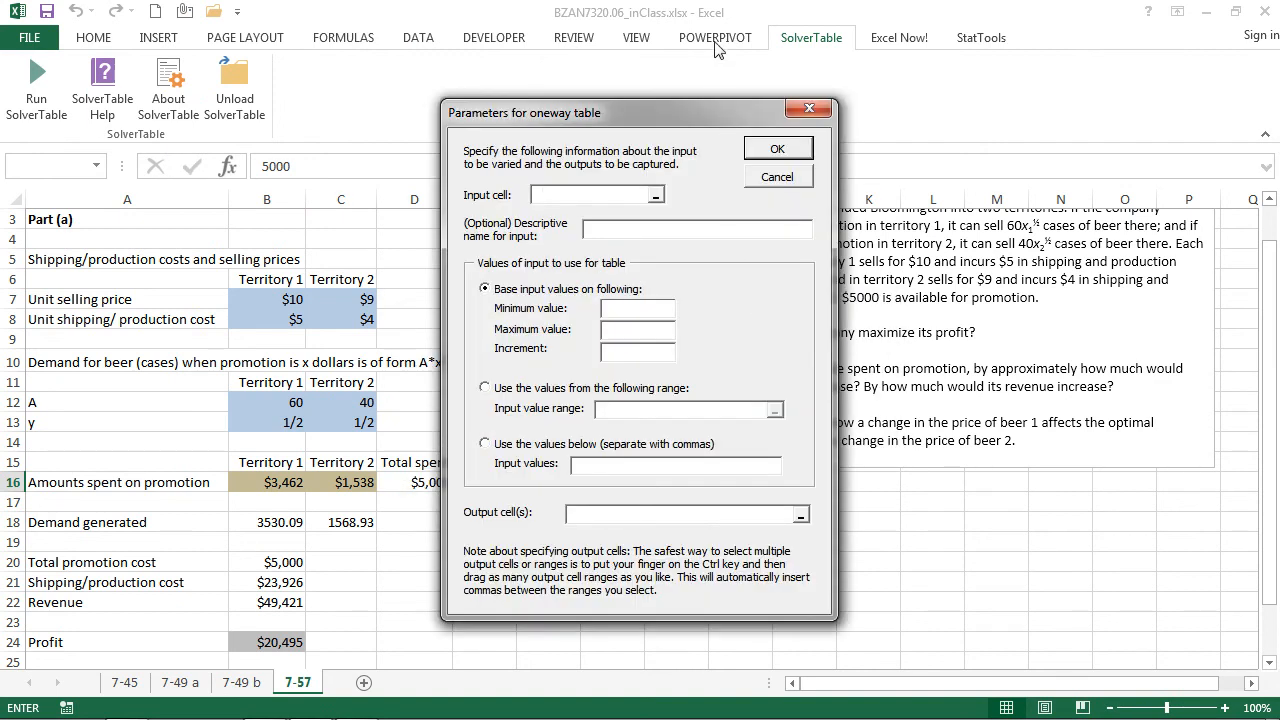
{"action": "left_click_drag", "start_coordinate": [716, 100], "coordinate": [943, 94]}
{"action": "left_click", "coordinate": [549, 484]}
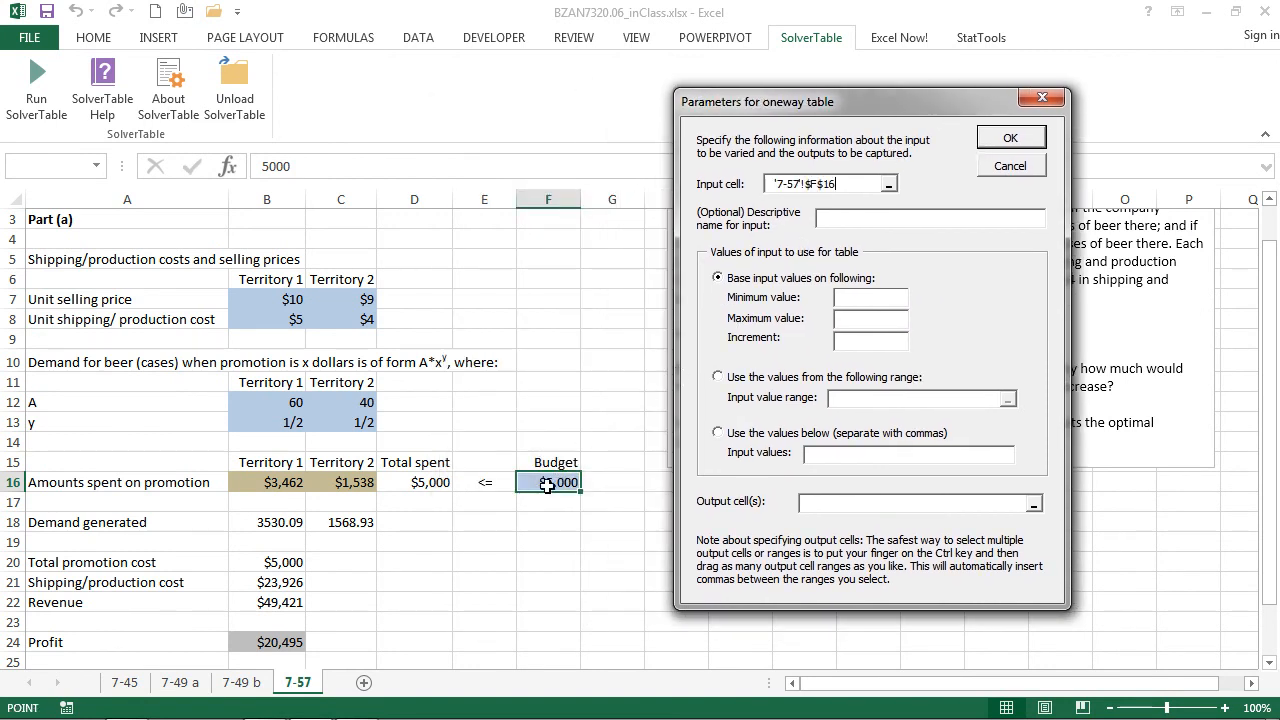
{"action": "left_click", "coordinate": [837, 214]}
{"action": "type", "text": "Budget"}
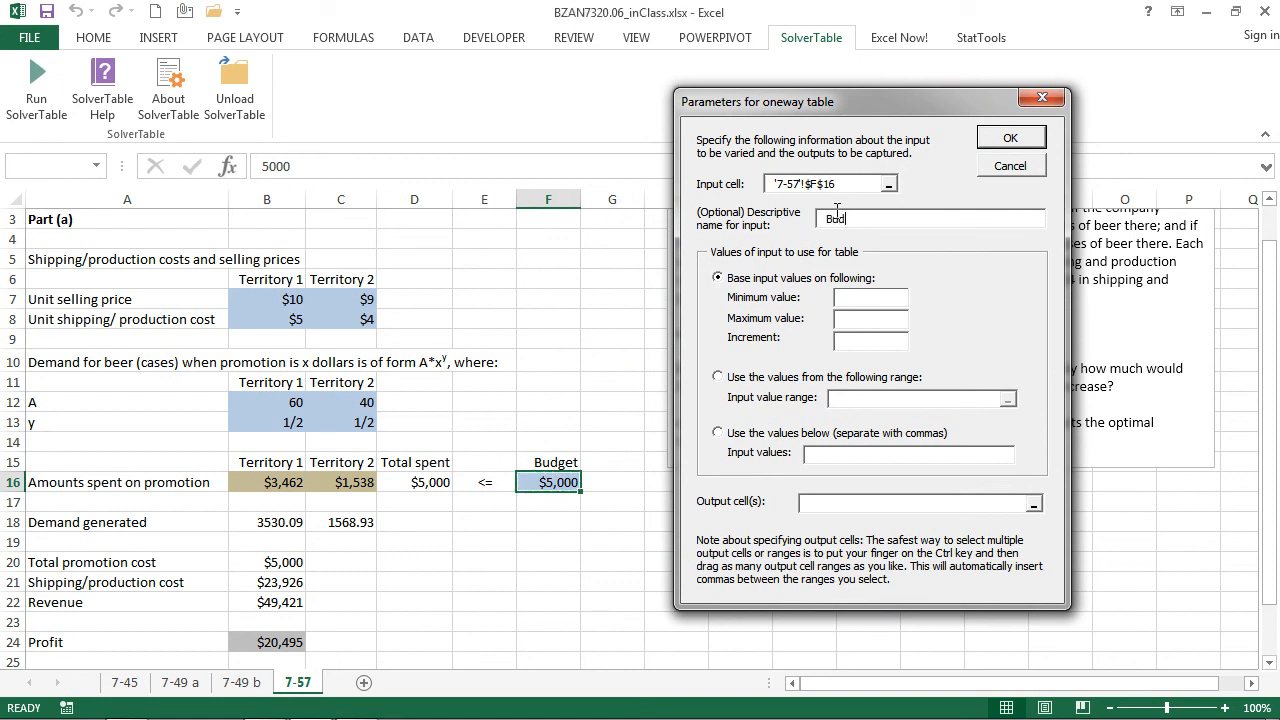
Step: Vary the budget input from a minimum of 5000 to a maximum of 5010 in increments of 1
{"action": "left_click", "coordinate": [853, 295]}
{"action": "type", "text": "5000"}
{"action": "left_click", "coordinate": [847, 318]}
{"action": "type", "text": "5010"}
{"action": "left_click", "coordinate": [847, 339]}
{"action": "type", "text": "1"}
Step: Choose profit B24 and revenue B22 as the output cells and run the oneway SolverTable analysis
{"action": "left_click", "coordinate": [1033, 504]}
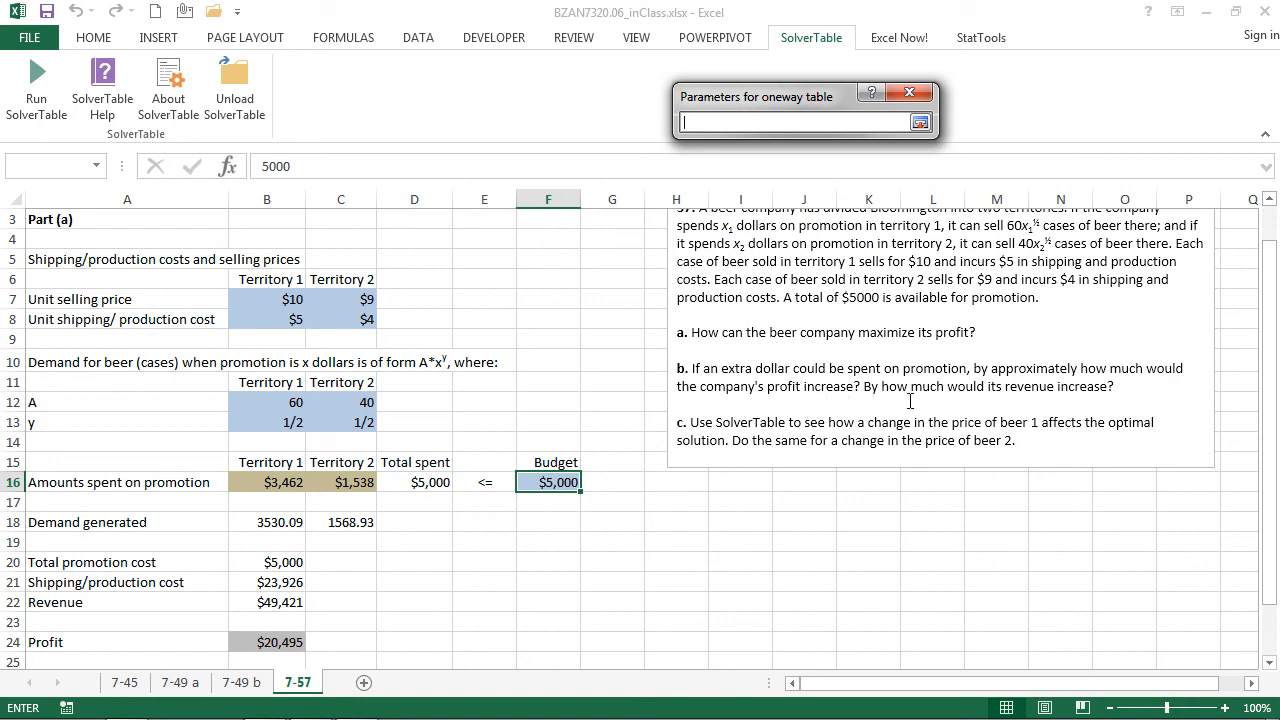
{"action": "left_click", "coordinate": [264, 648]}
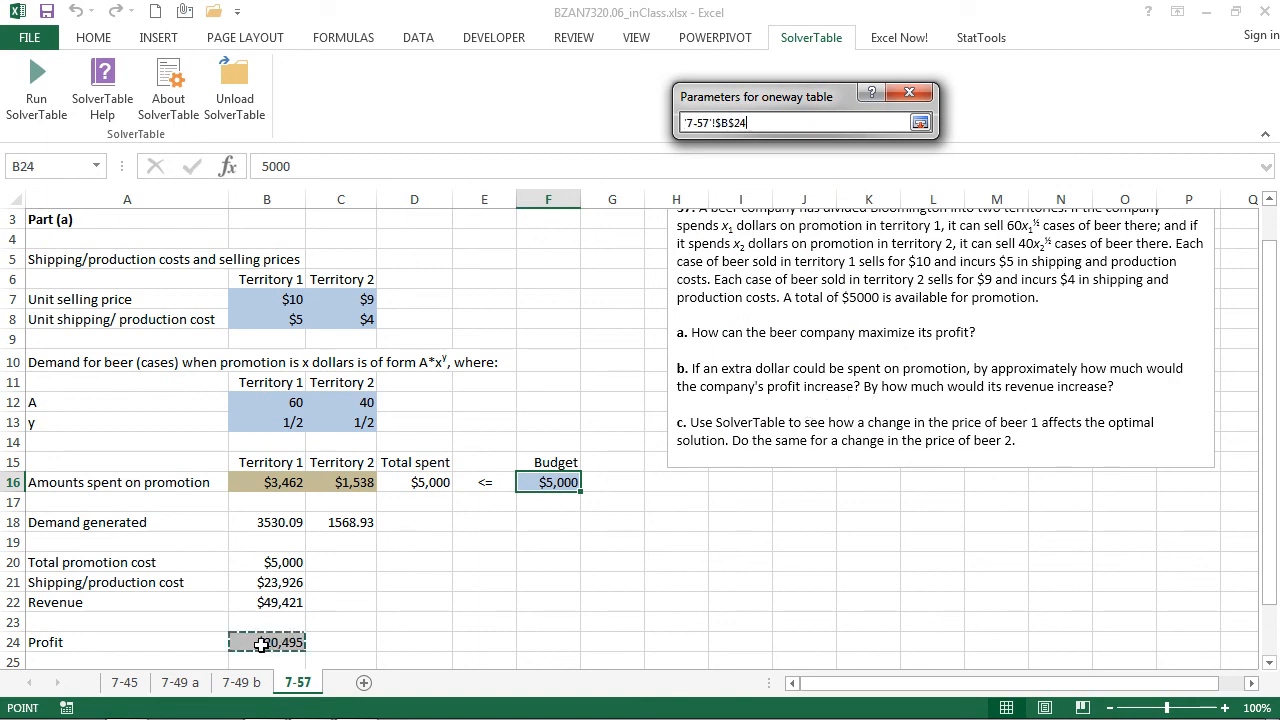
{"action": "left_click", "coordinate": [258, 599], "text": "ctrl"}
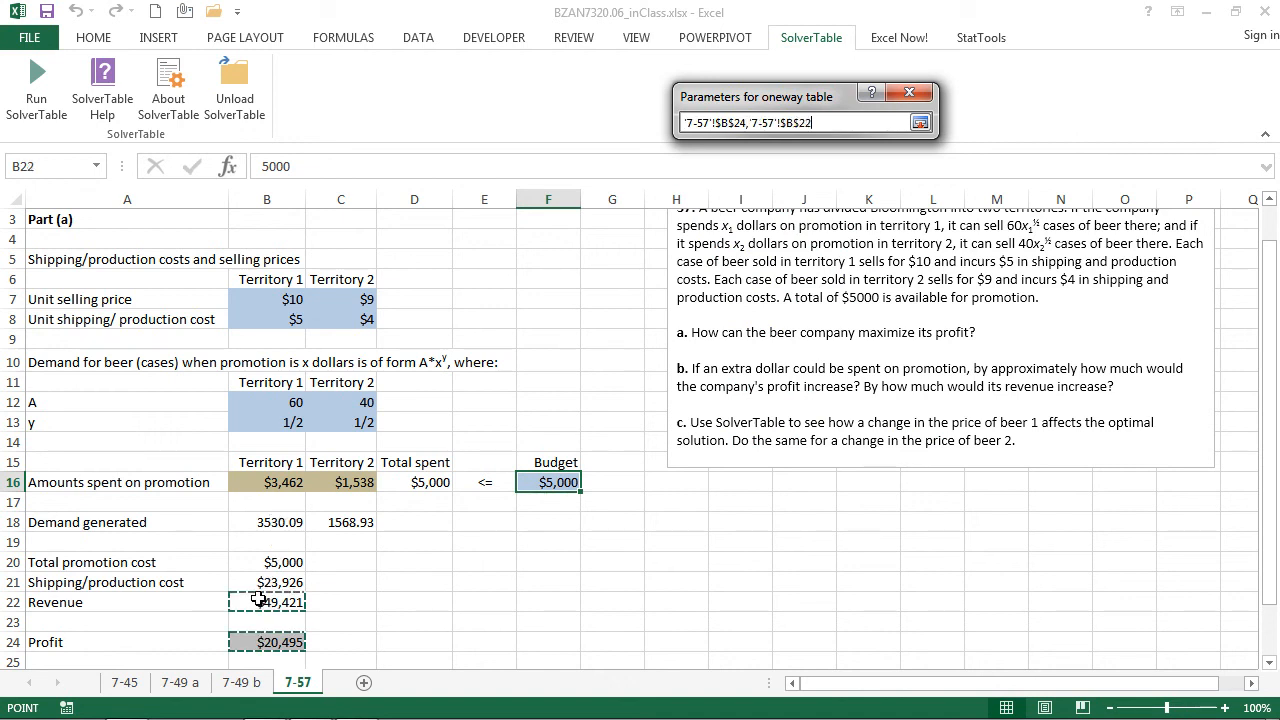
{"action": "left_click", "coordinate": [920, 123]}
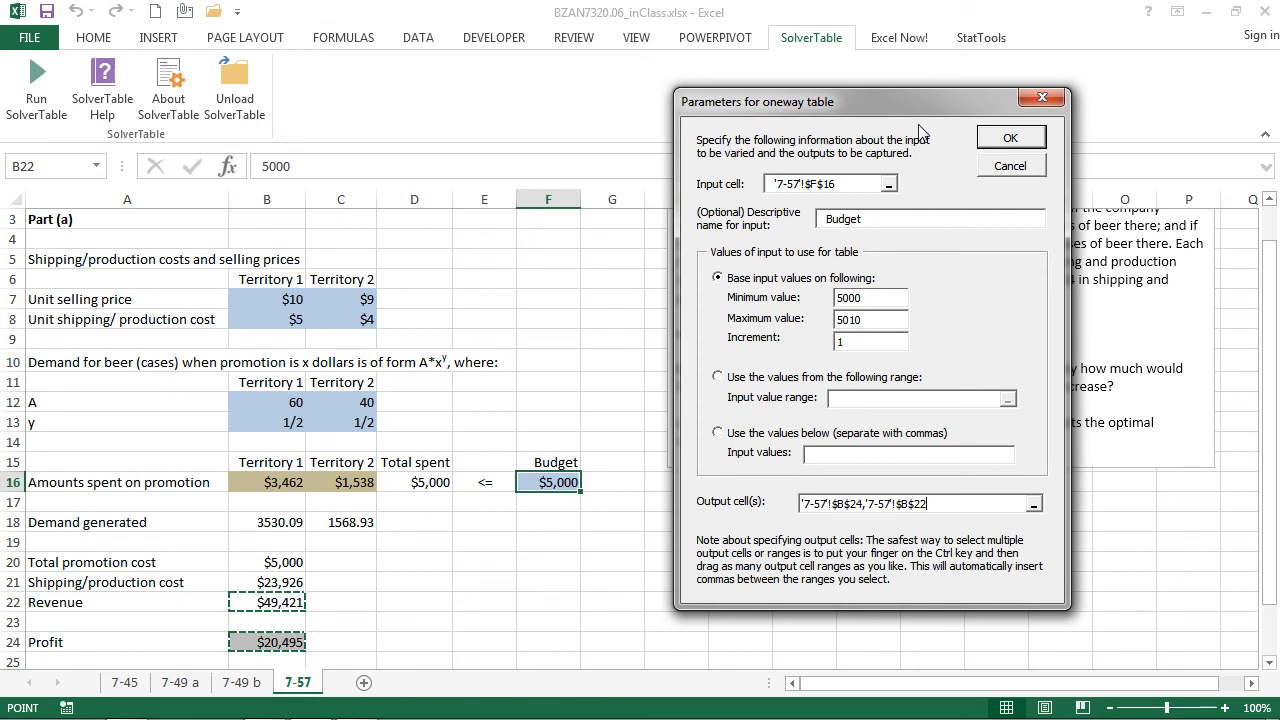
{"action": "left_click", "coordinate": [1010, 139]}
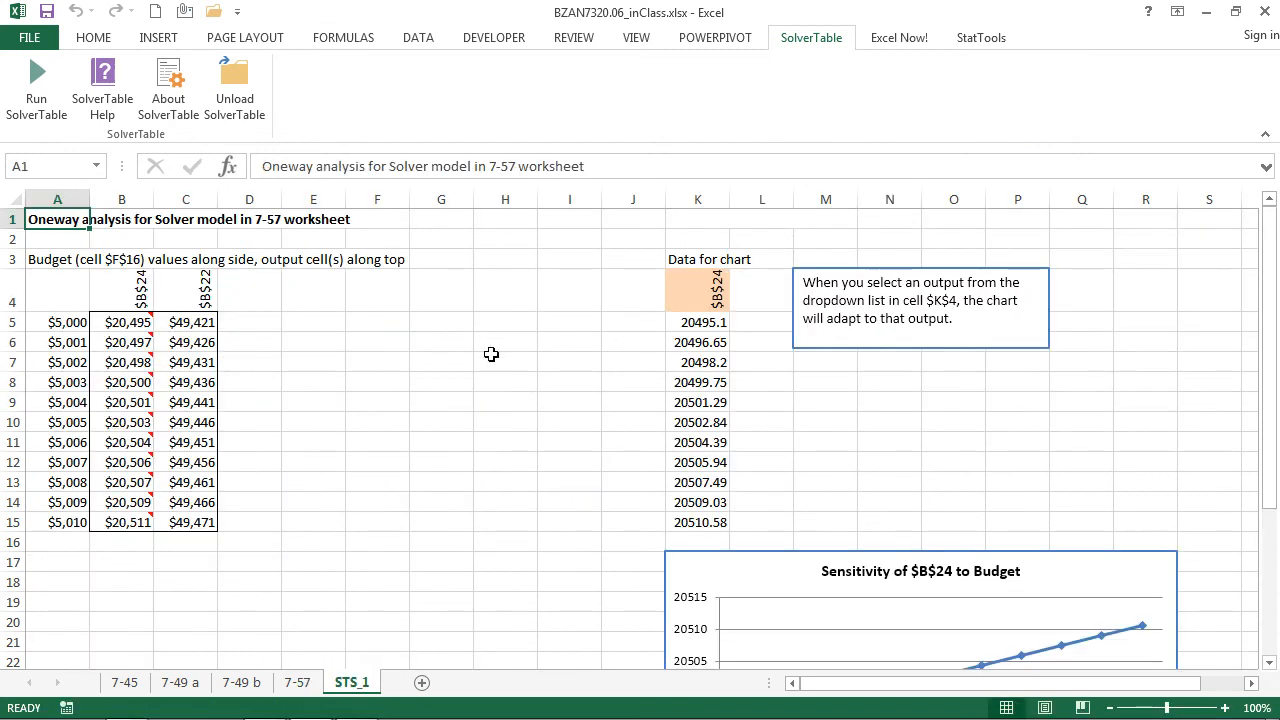
Step: Examine how profit and revenue change with each additional budget dollar in the STS_1 results table
{"action": "left_click", "coordinate": [33, 344]}
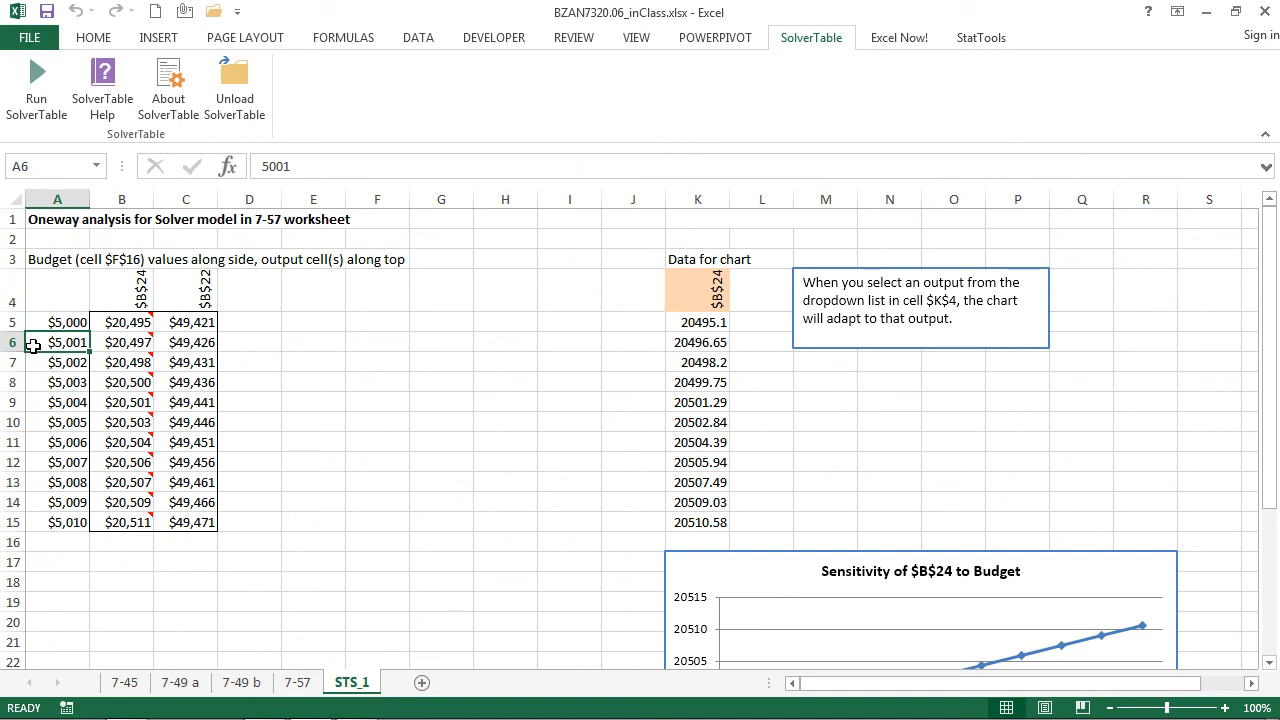
{"action": "key", "text": "Right"}
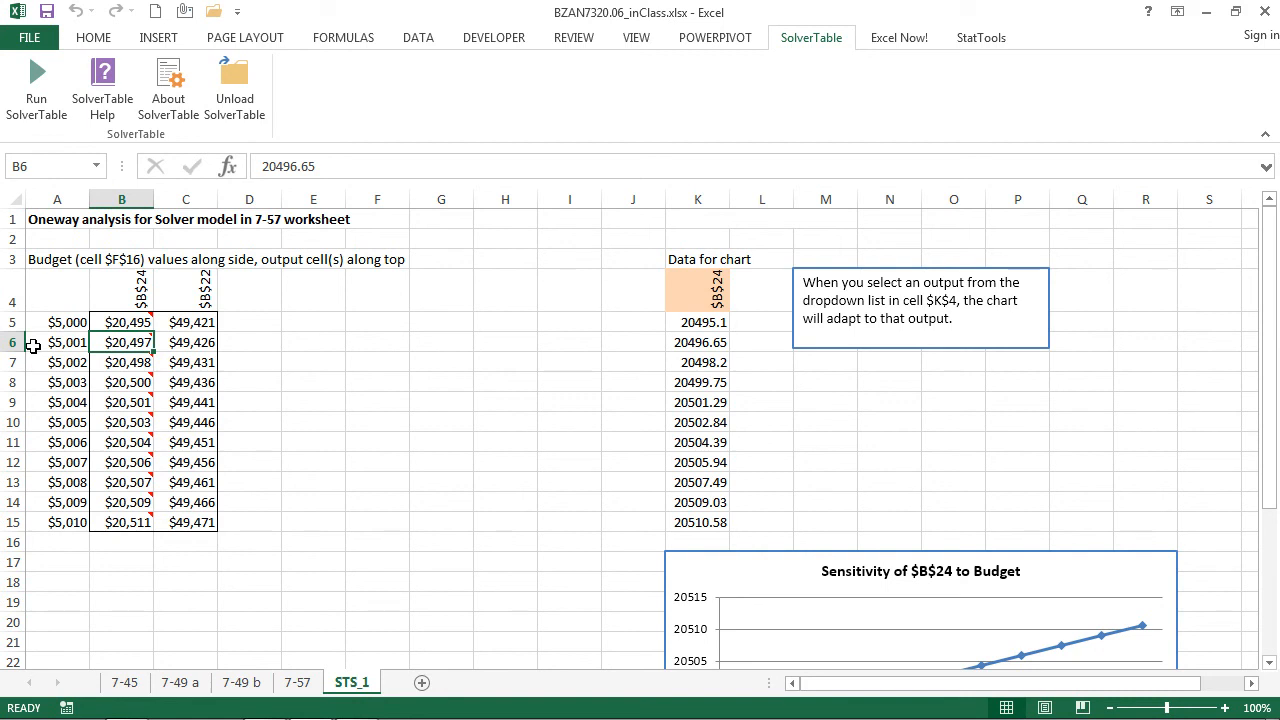
{"action": "key", "text": "Right"}
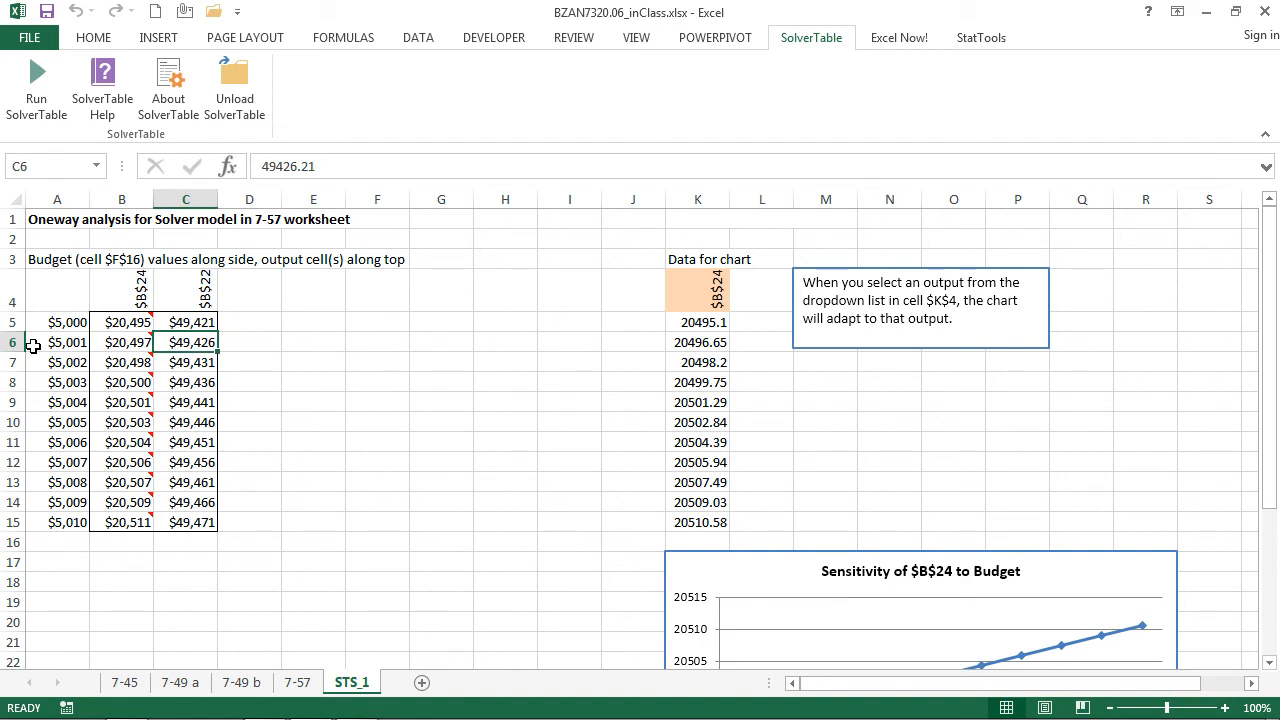
{"action": "key", "text": "Left"}
{"action": "key", "text": "Right"}
{"action": "key", "text": "Left"}
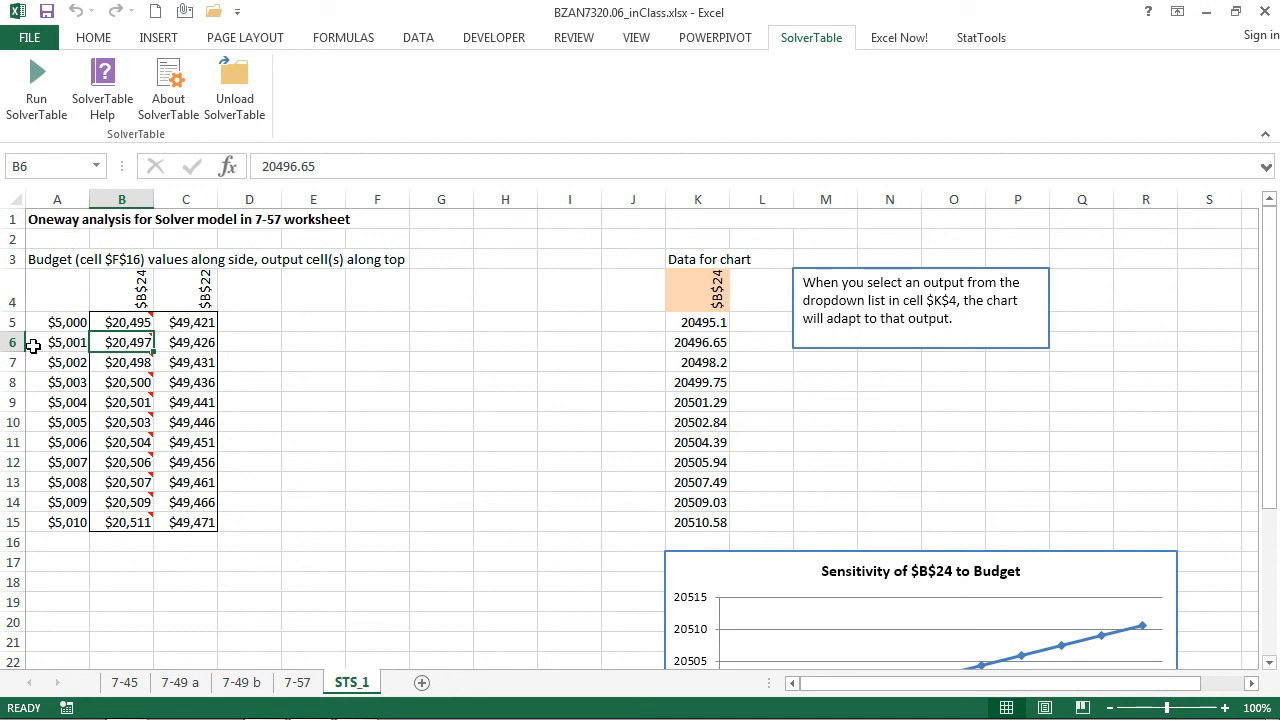
{"action": "key", "text": "Left"}
{"action": "key", "text": "Down"}
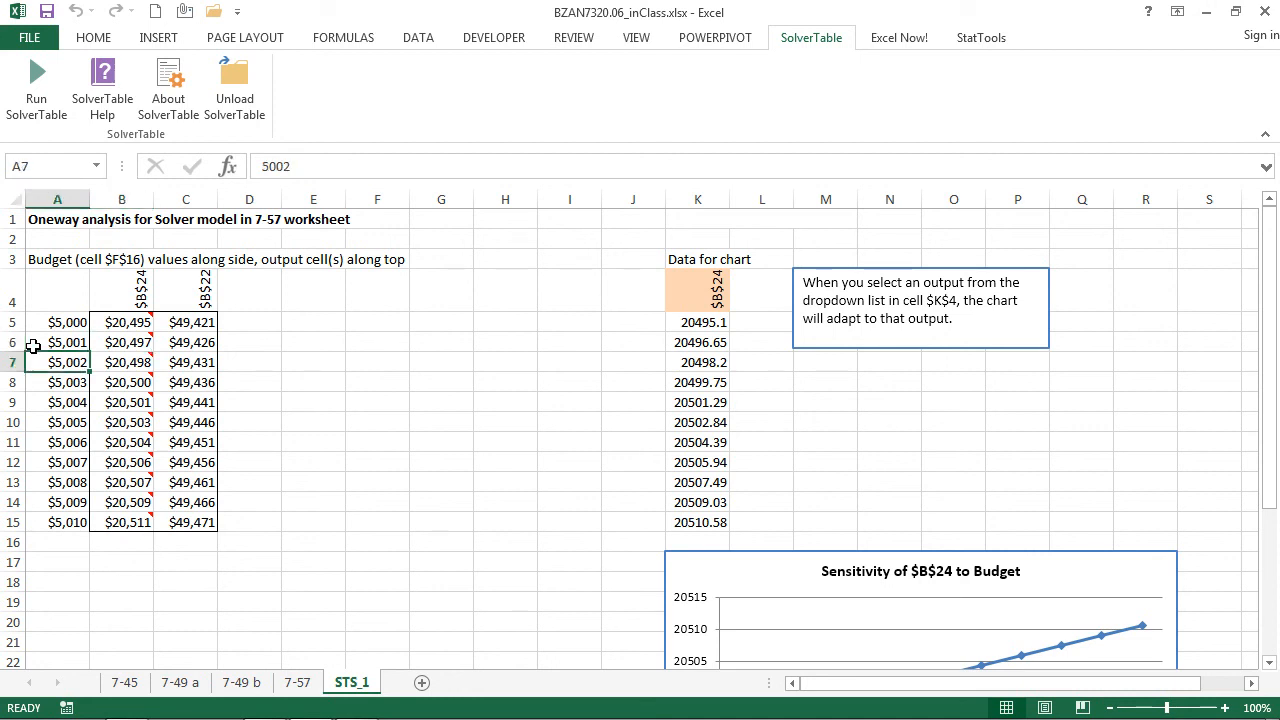
{"action": "key", "text": "Right"}
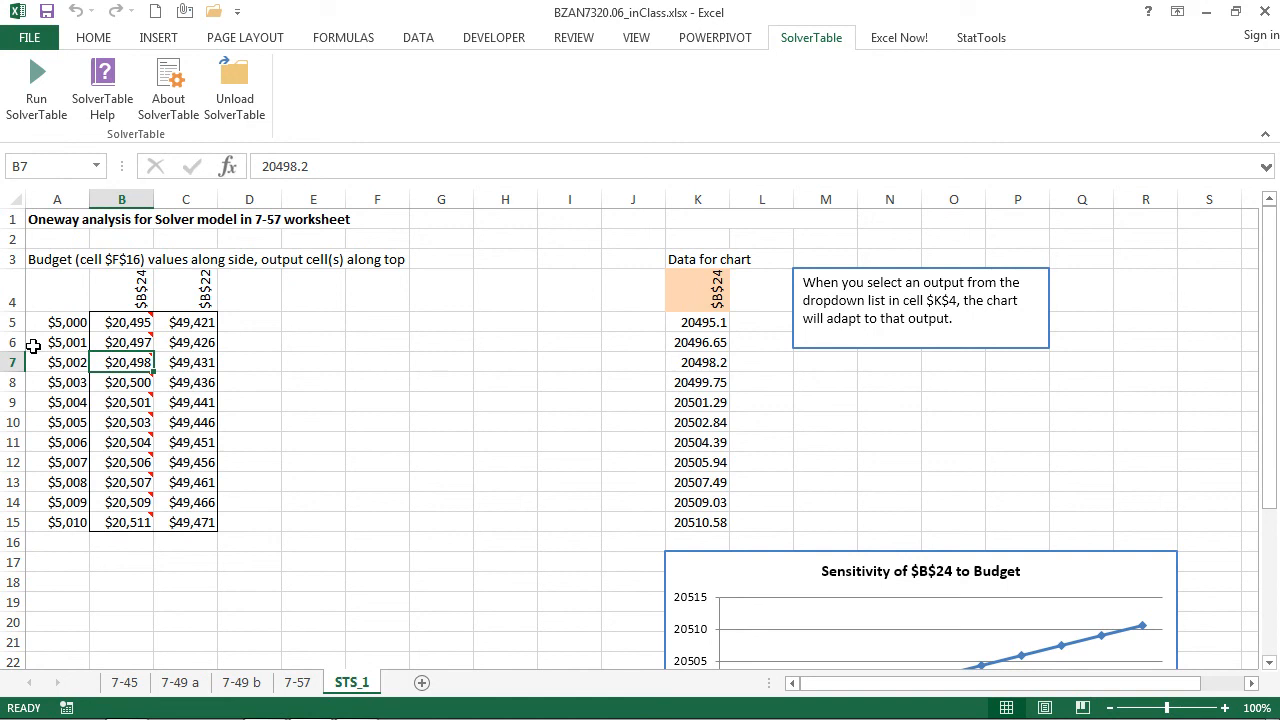
{"action": "key", "text": "Down"}
{"action": "key", "text": "Down"}
{"action": "key", "text": "Down"}
{"action": "key", "text": "Down"}
{"action": "key", "text": "Up"}
{"action": "key", "text": "Up"}
{"action": "key", "text": "Up"}
{"action": "key", "text": "Up"}
{"action": "key", "text": "Up"}
{"action": "key", "text": "Up"}
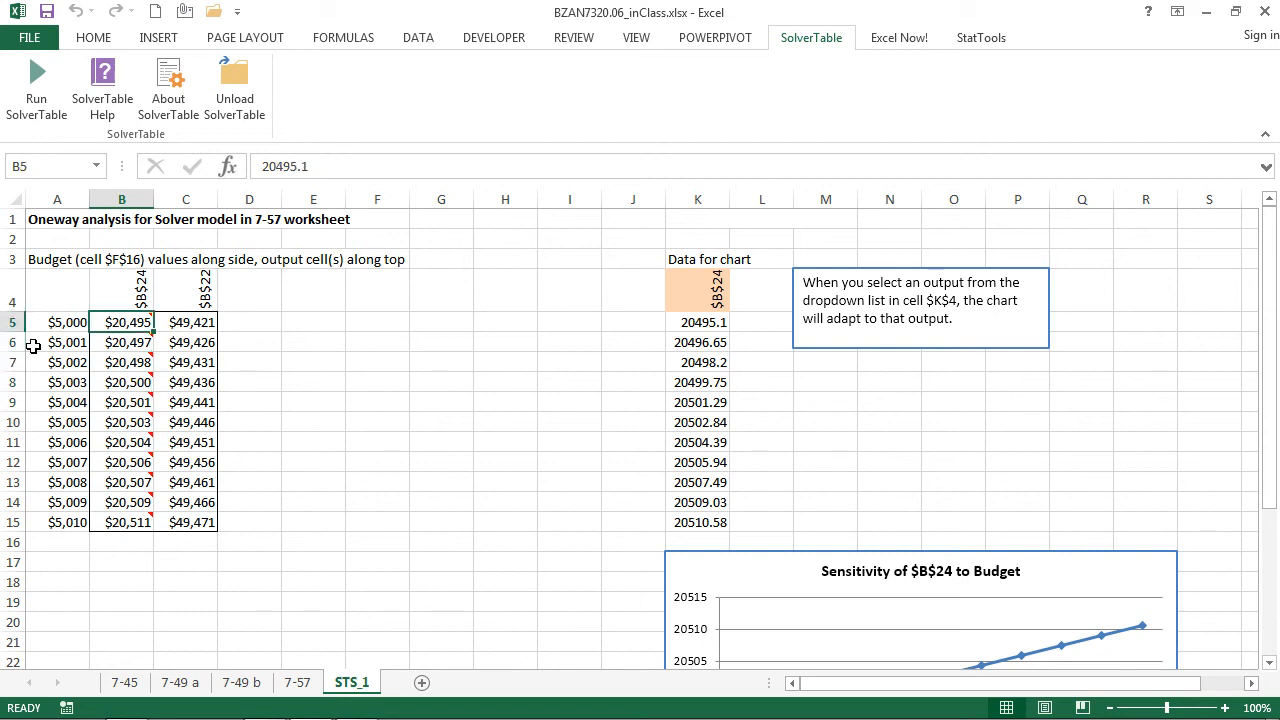
Step: Format the profit results in B5:B15 to show two decimal places
{"action": "key", "text": "shift+Down"}
{"action": "key", "text": "shift+Down"}
{"action": "key", "text": "shift+Down"}
{"action": "key", "text": "shift+Down"}
{"action": "key", "text": "shift+Down"}
{"action": "key", "text": "shift+Down"}
{"action": "key", "text": "shift+Down"}
{"action": "key", "text": "shift+Down"}
{"action": "key", "text": "shift+Down"}
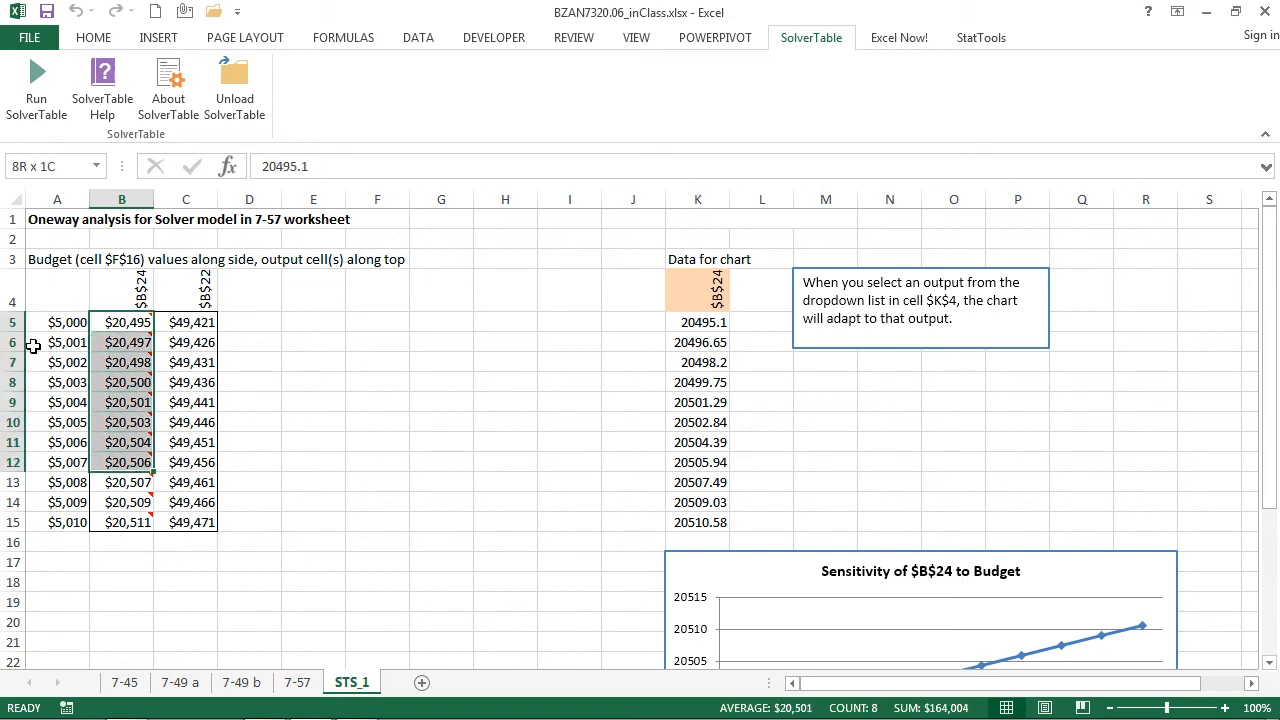
{"action": "key", "text": "shift+Down"}
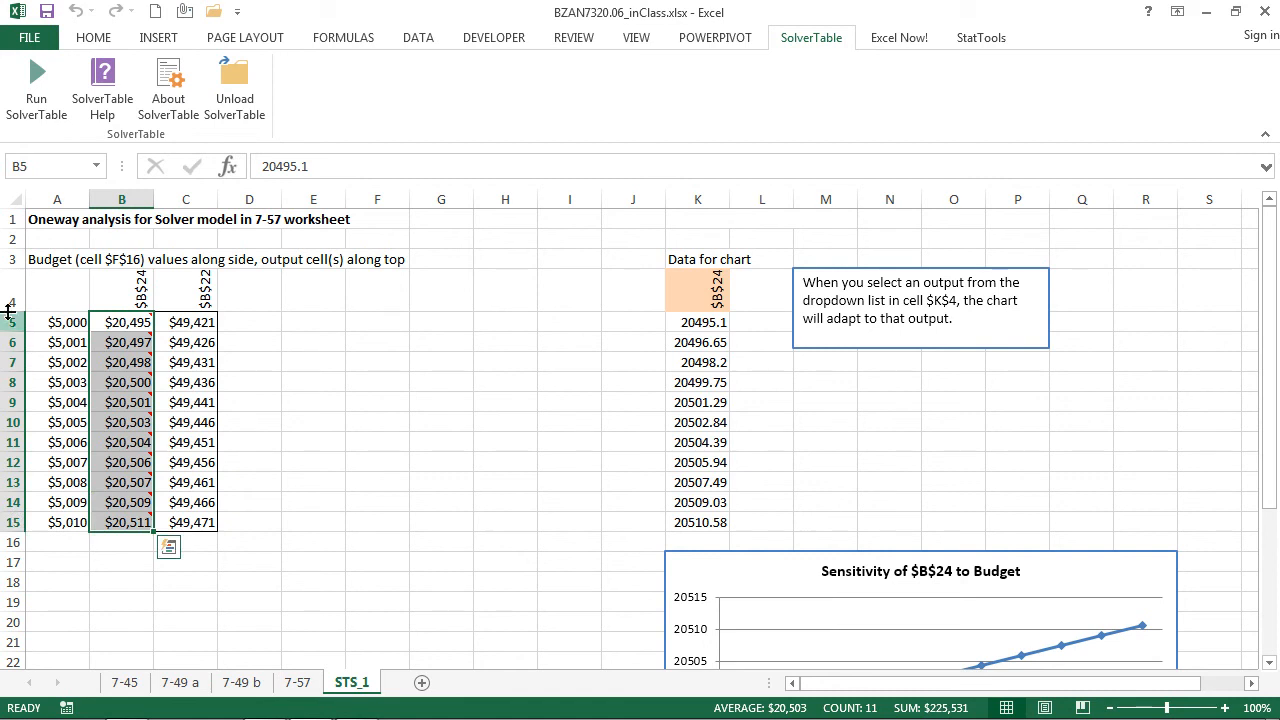
{"action": "left_click", "coordinate": [93, 40]}
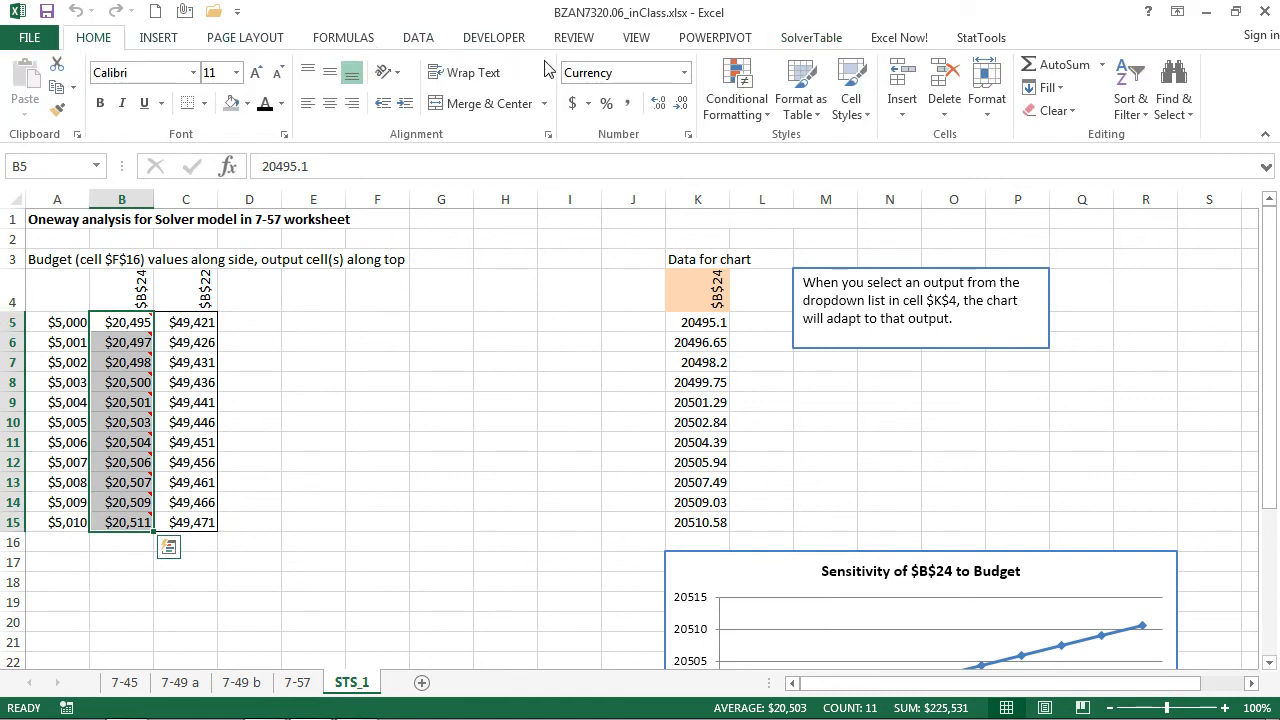
{"action": "left_click", "coordinate": [660, 104]}
{"action": "left_click", "coordinate": [660, 104]}
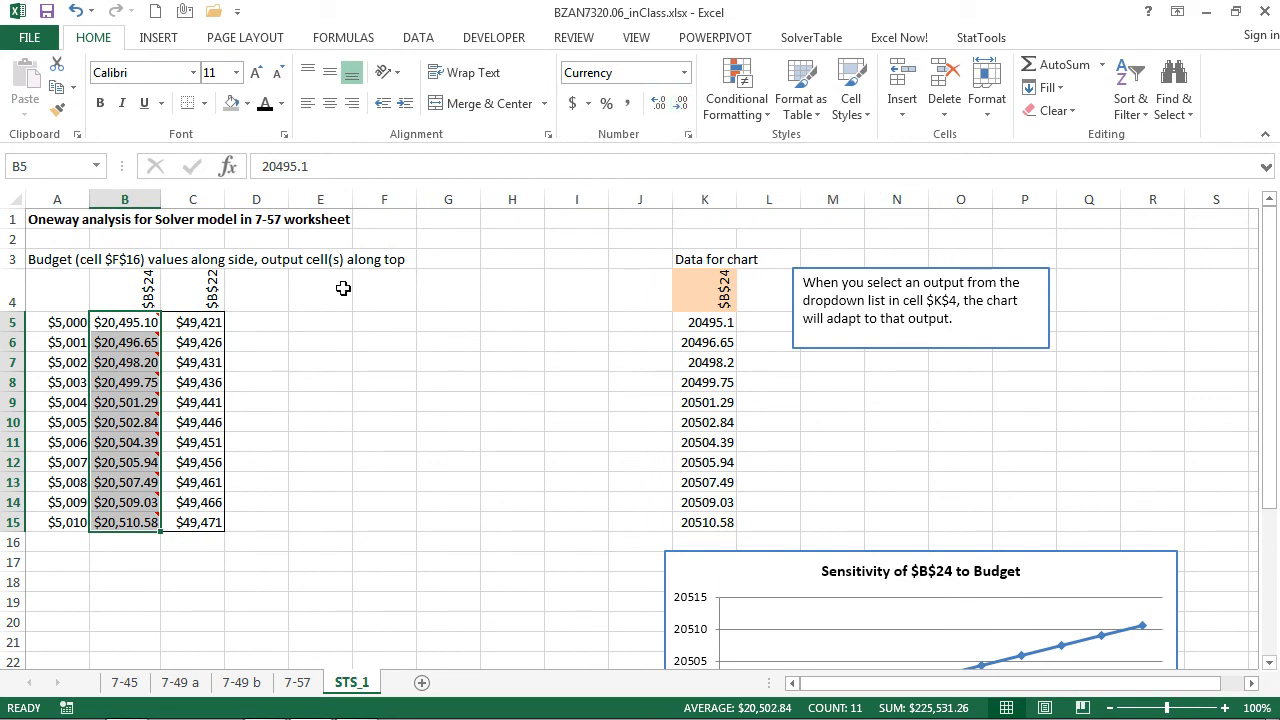
Step: Format the revenue results in C5:C15 to show two decimal places
{"action": "left_click", "coordinate": [222, 325]}
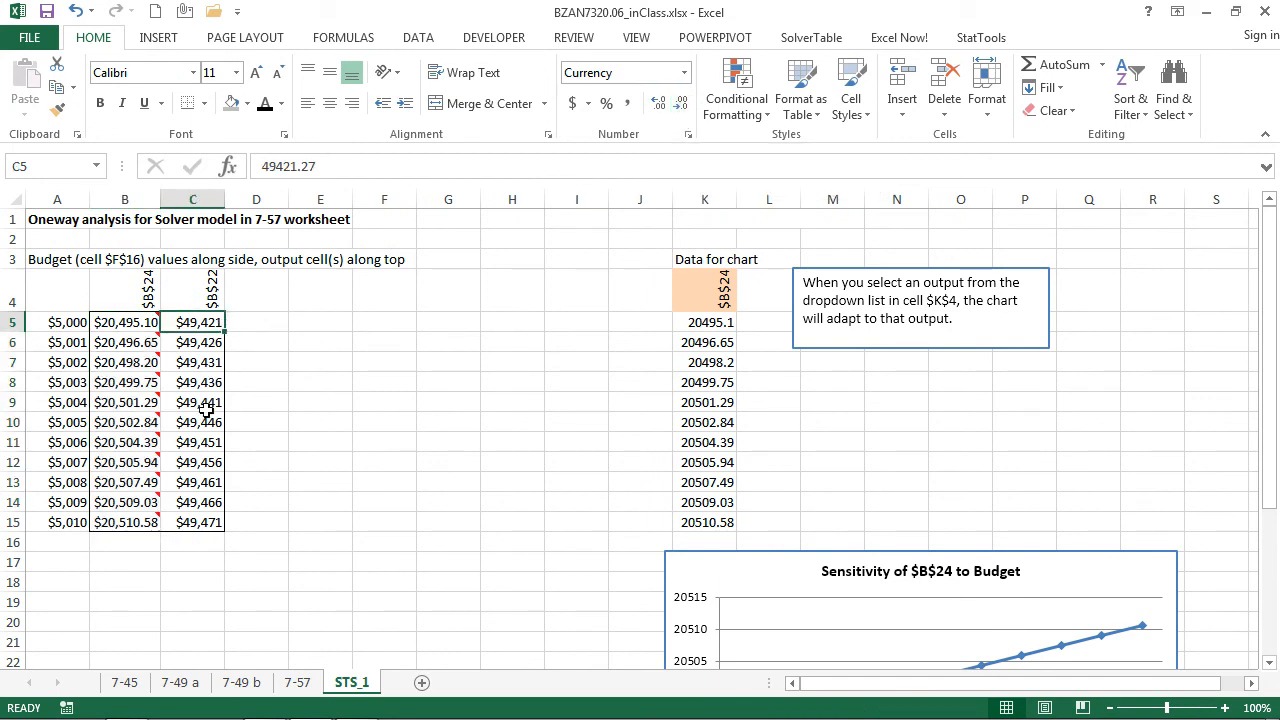
{"action": "left_click", "coordinate": [199, 521], "text": "shift"}
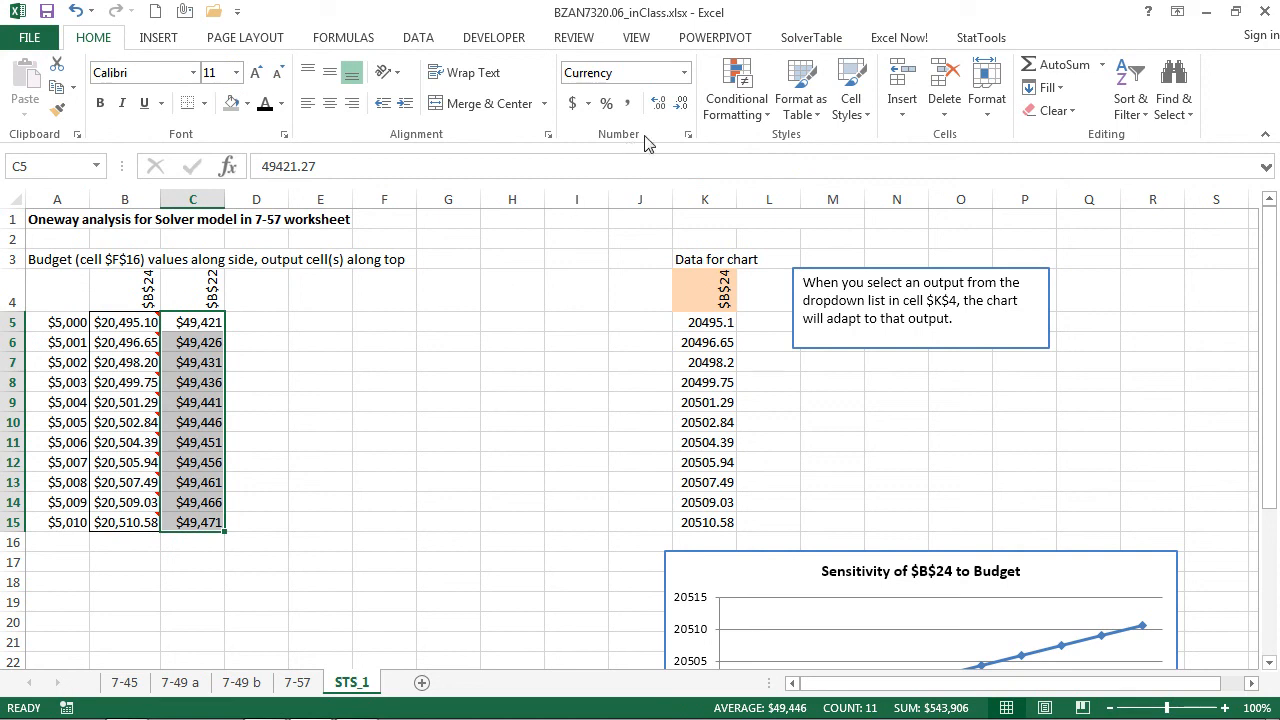
{"action": "left_click", "coordinate": [659, 106]}
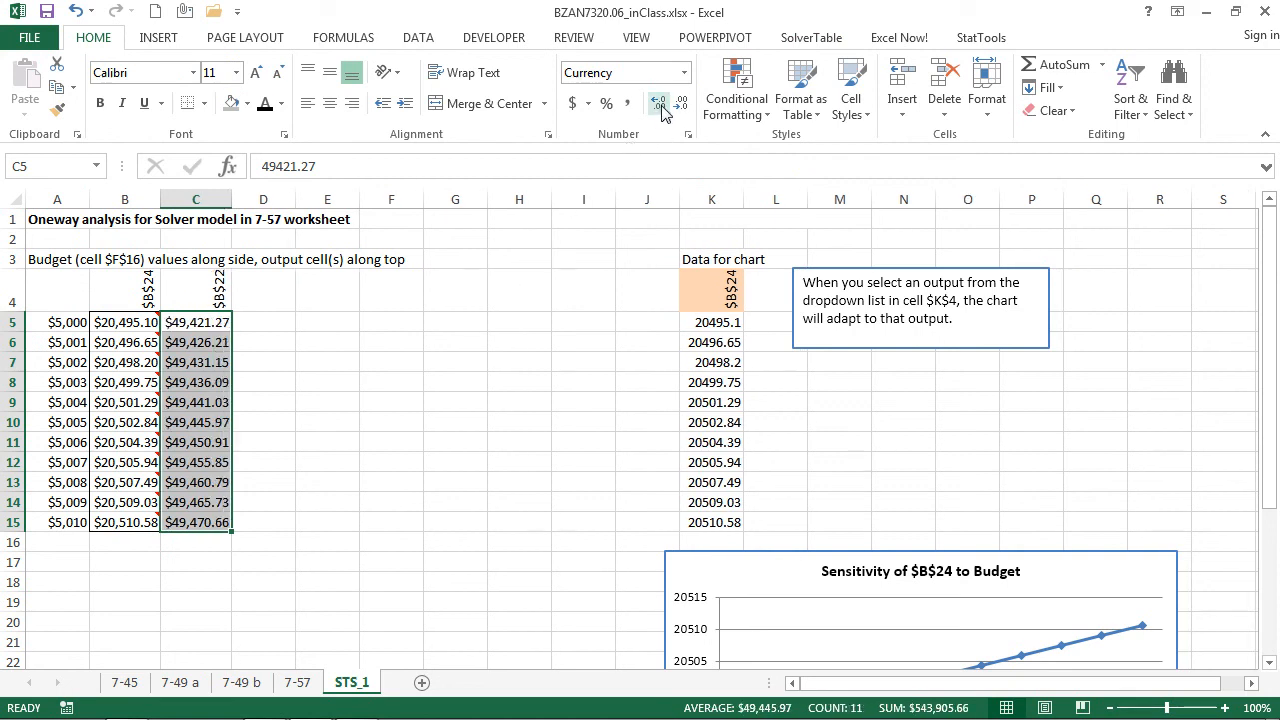
{"action": "left_click", "coordinate": [255, 341]}
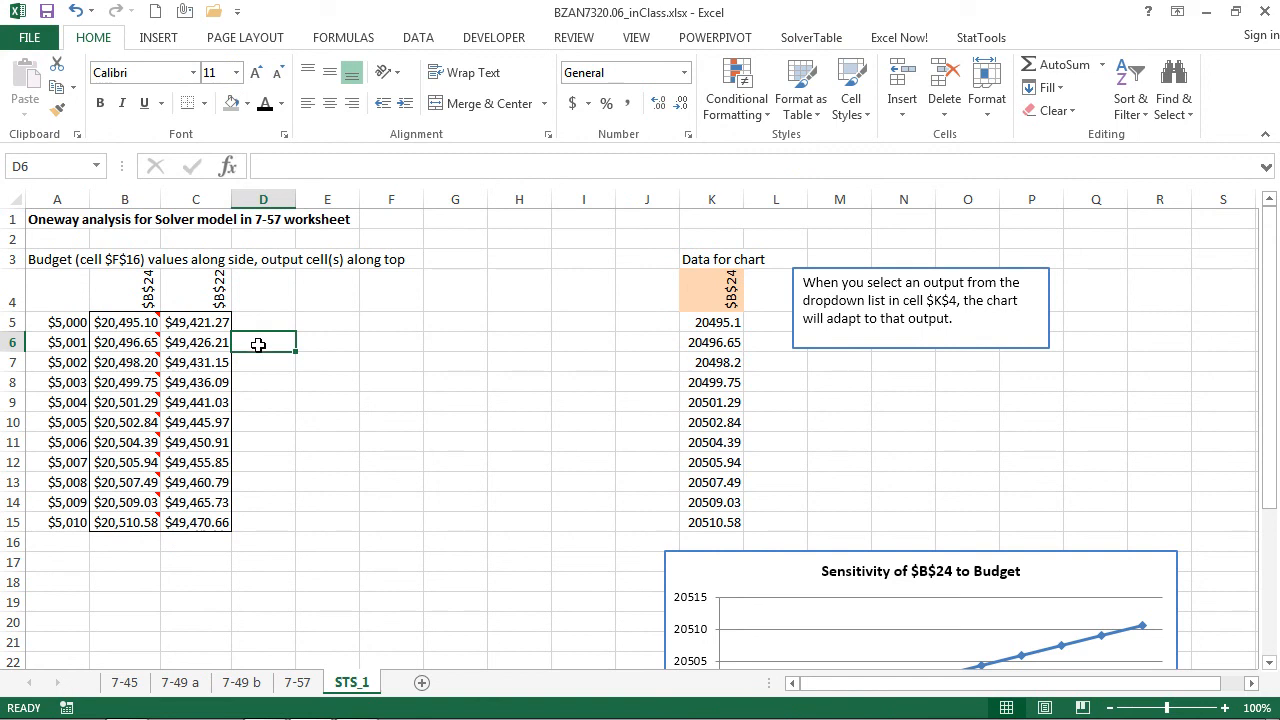
{"action": "type", "text": "="}
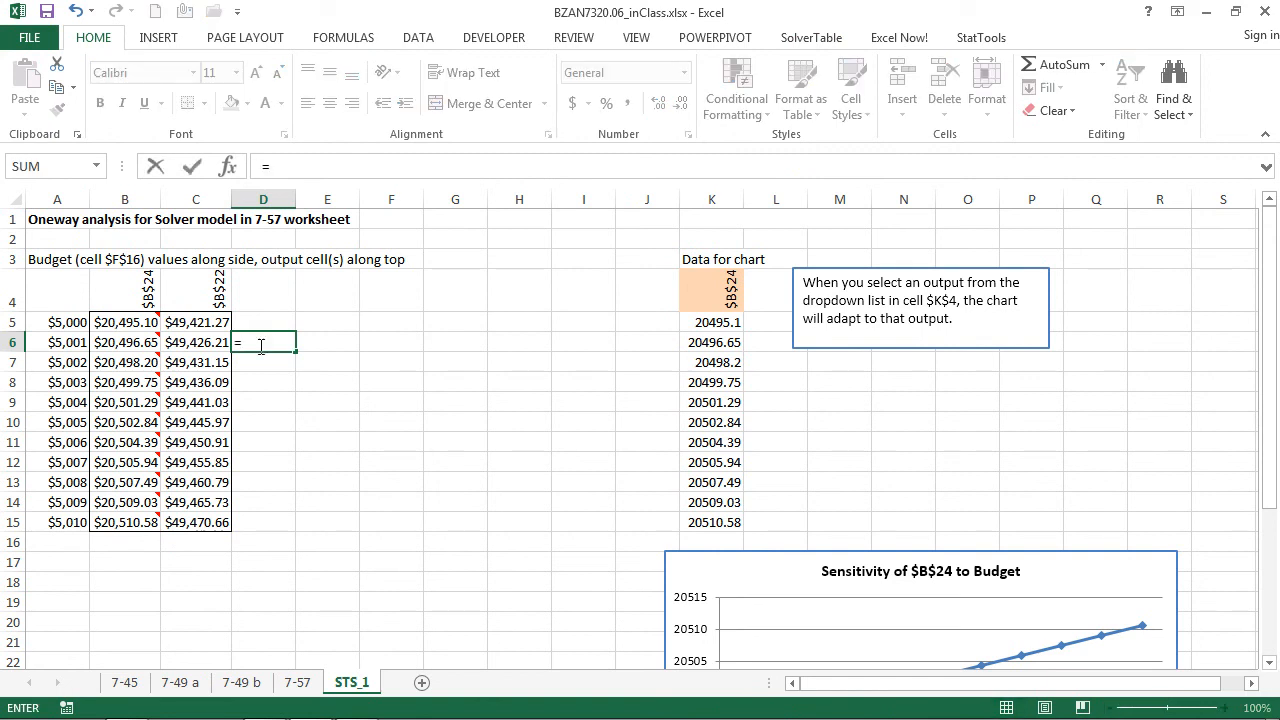
{"action": "left_click", "coordinate": [144, 342]}
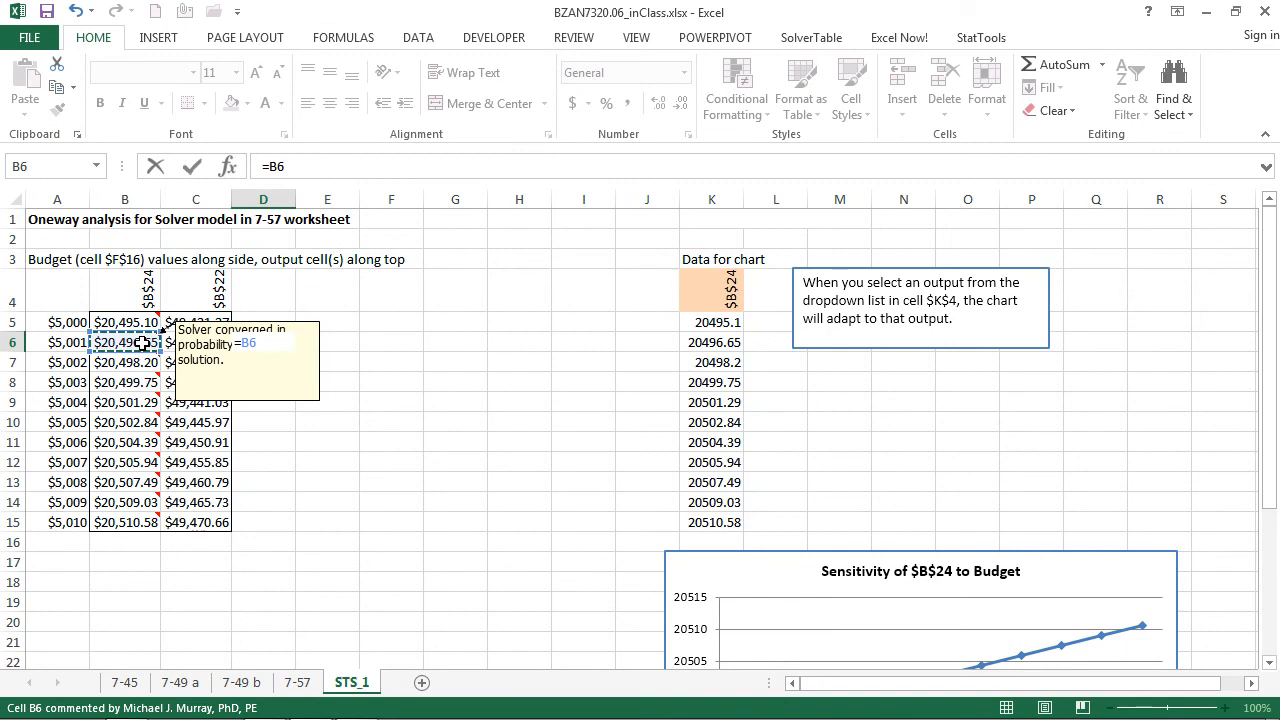
{"action": "key", "text": "Escape"}
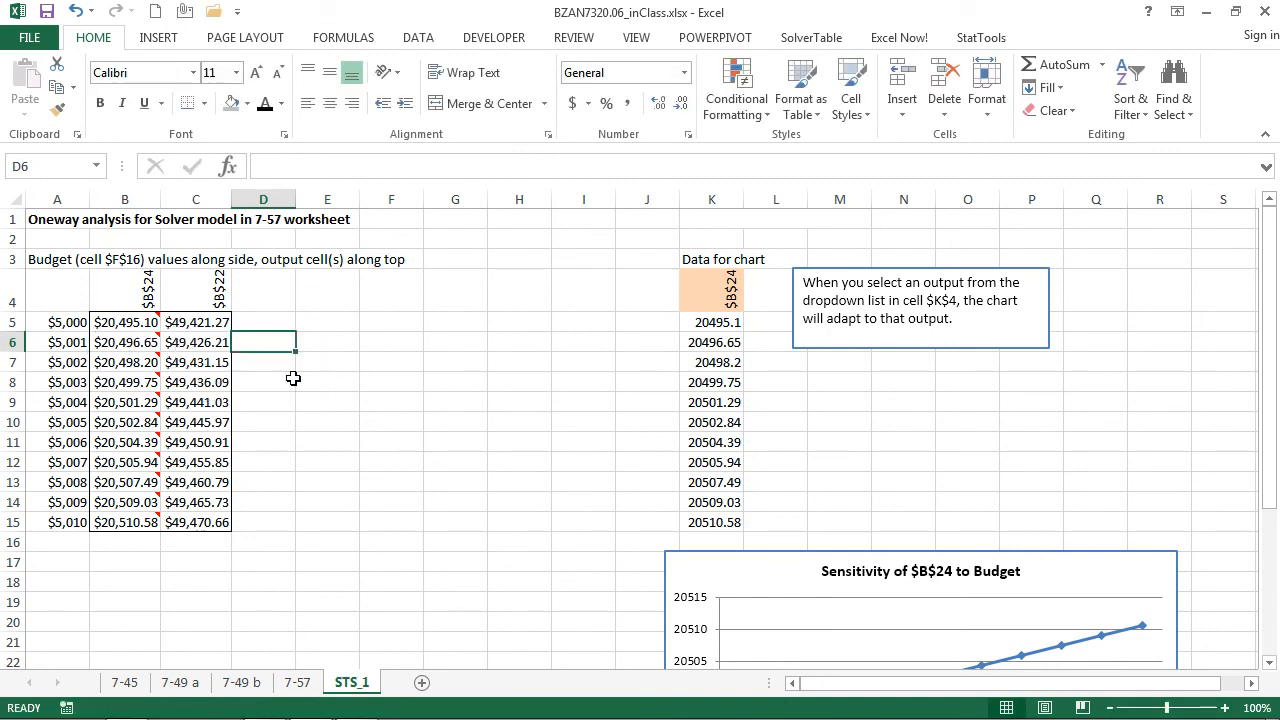
Step: Calculate the profit change per extra budget dollar with =B6-B5 in D6 and fill the formula down to D15
{"action": "type", "text": "="}
{"action": "left_click", "coordinate": [132, 343]}
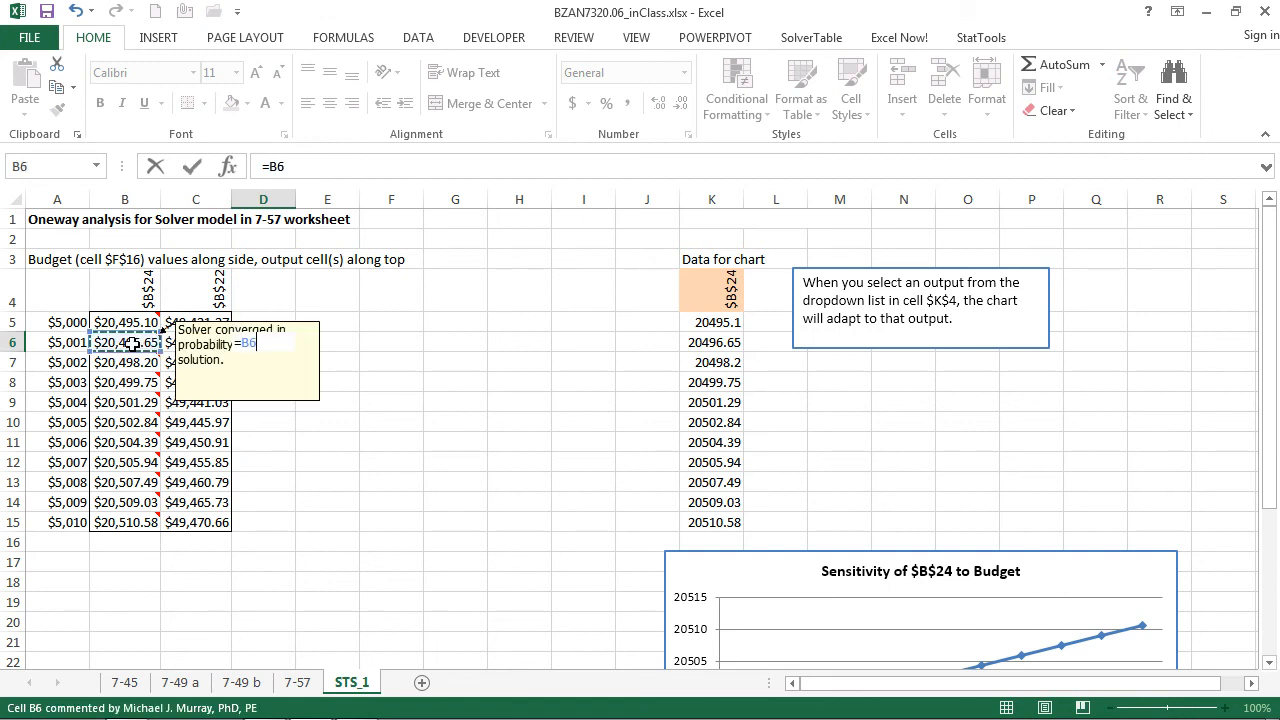
{"action": "type", "text": "-"}
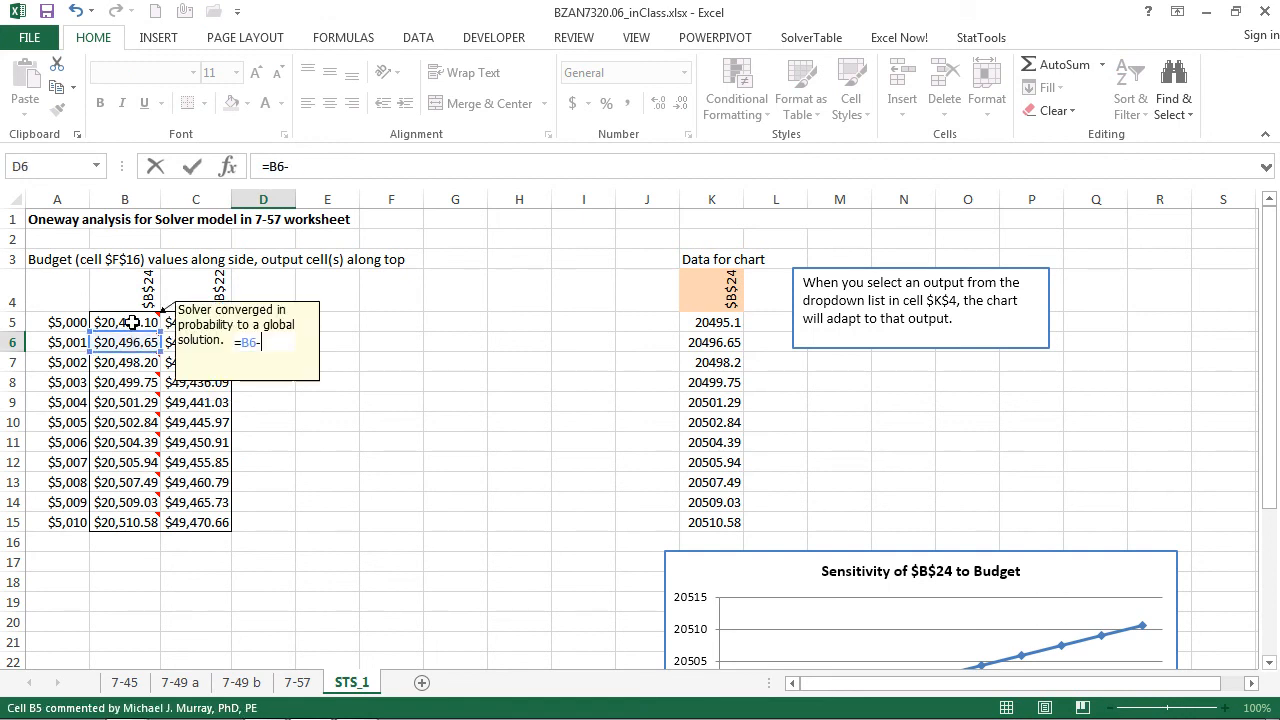
{"action": "left_click", "coordinate": [126, 322]}
{"action": "left_click", "coordinate": [192, 166]}
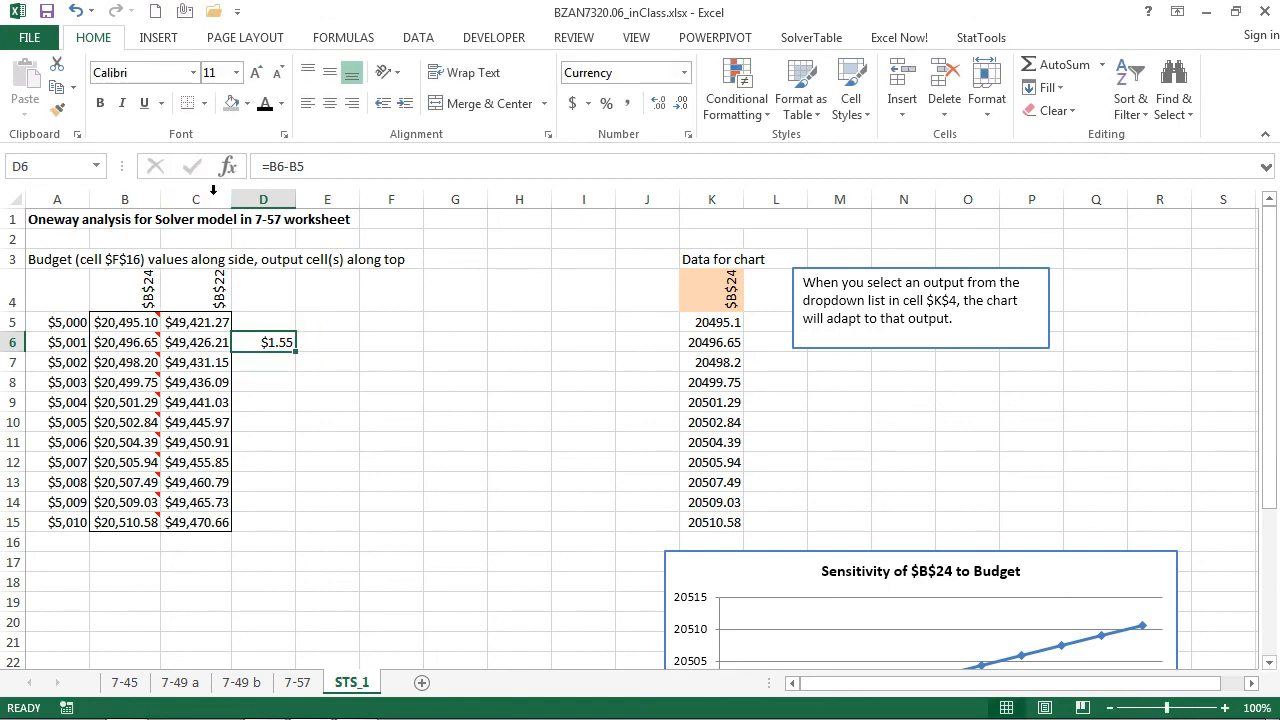
{"action": "double_click", "coordinate": [296, 352]}
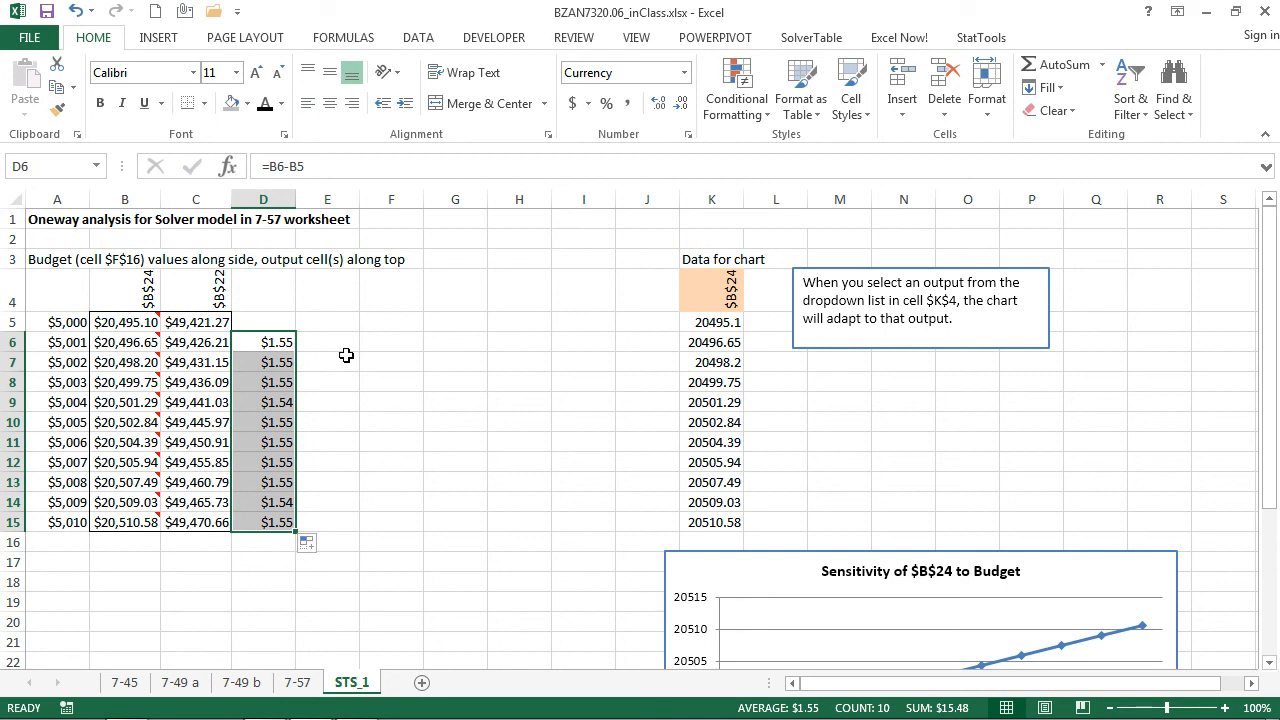
{"action": "key", "text": "Down"}
{"action": "key", "text": "Down"}
{"action": "key", "text": "Down"}
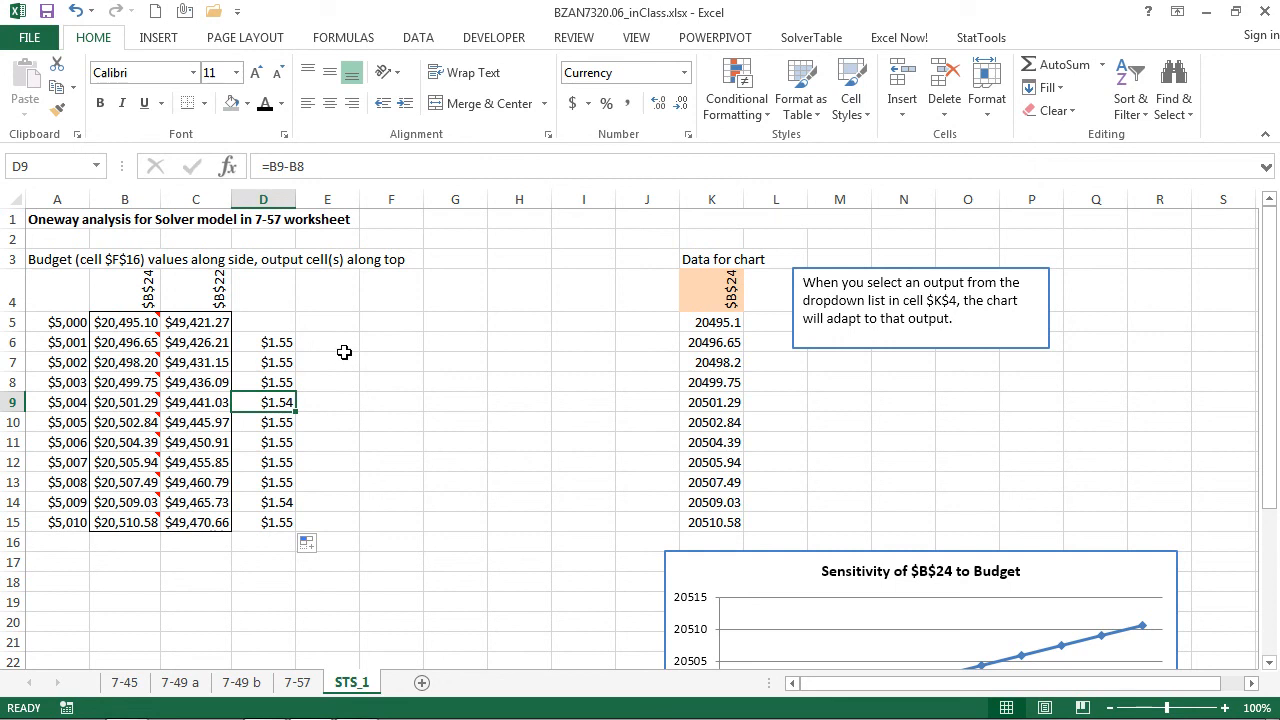
Step: Calculate the revenue change per extra budget dollar with =C6-C5 in E6 and fill the formula down to E15
{"action": "left_click", "coordinate": [337, 343]}
{"action": "type", "text": "="}
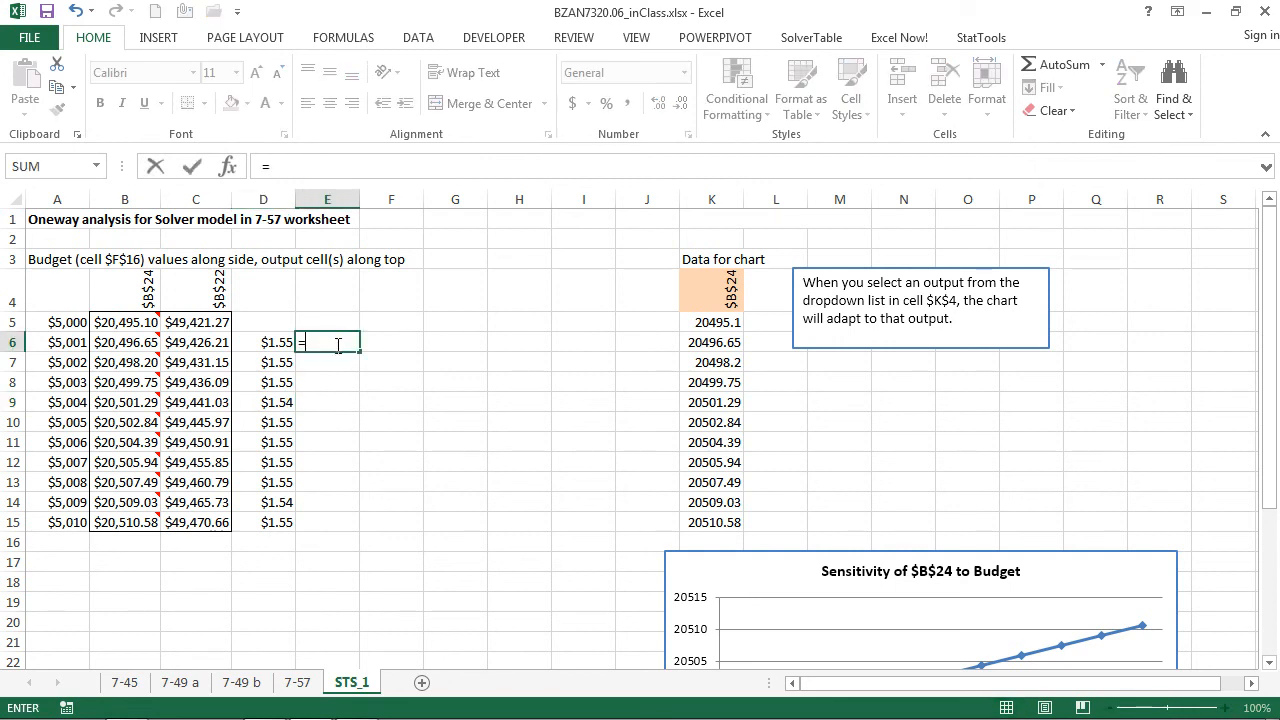
{"action": "left_click", "coordinate": [210, 343]}
{"action": "type", "text": "-"}
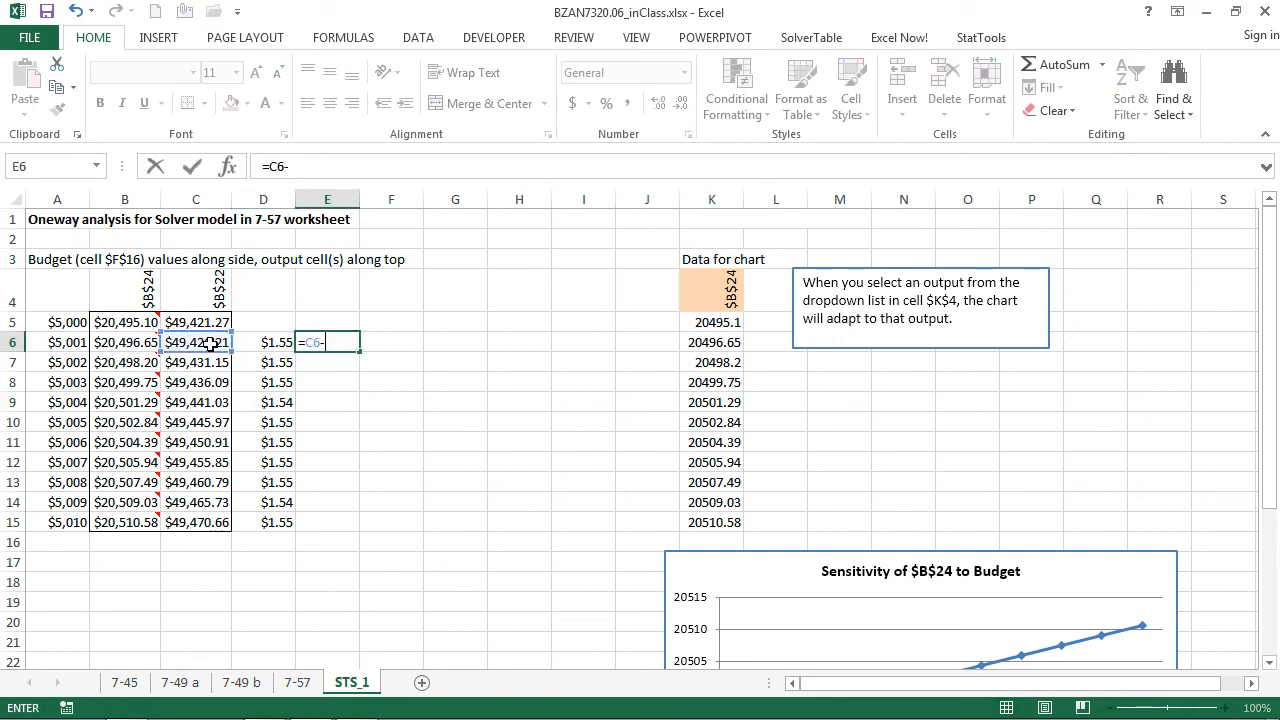
{"action": "left_click", "coordinate": [204, 326]}
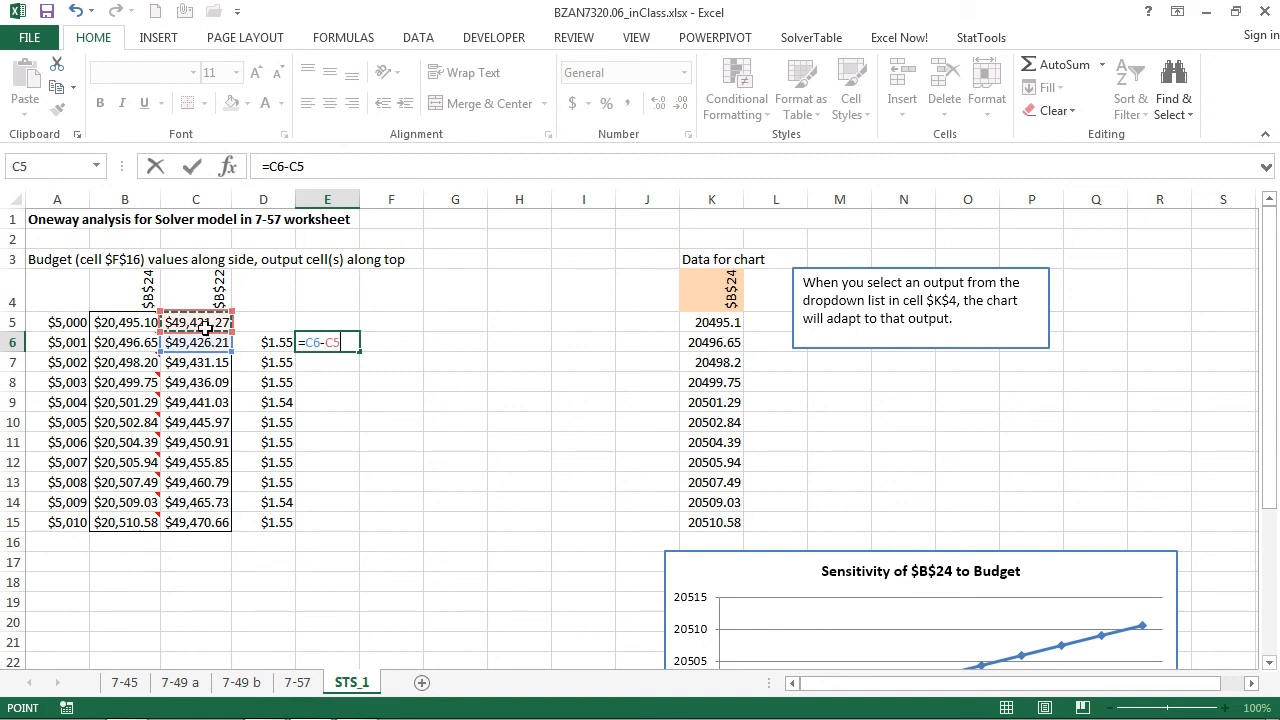
{"action": "left_click", "coordinate": [192, 166]}
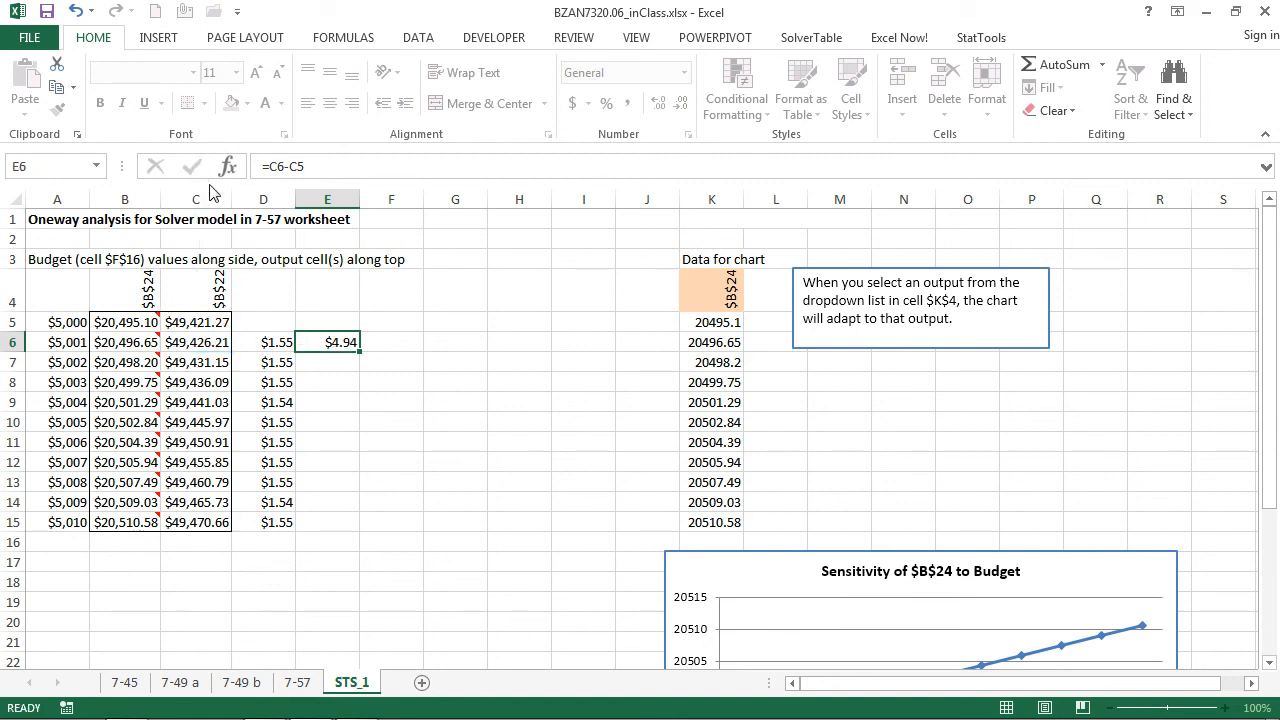
{"action": "left_click", "coordinate": [360, 351]}
{"action": "left_click_drag", "start_coordinate": [360, 351], "coordinate": [350, 530]}
{"action": "left_click", "coordinate": [388, 516]}
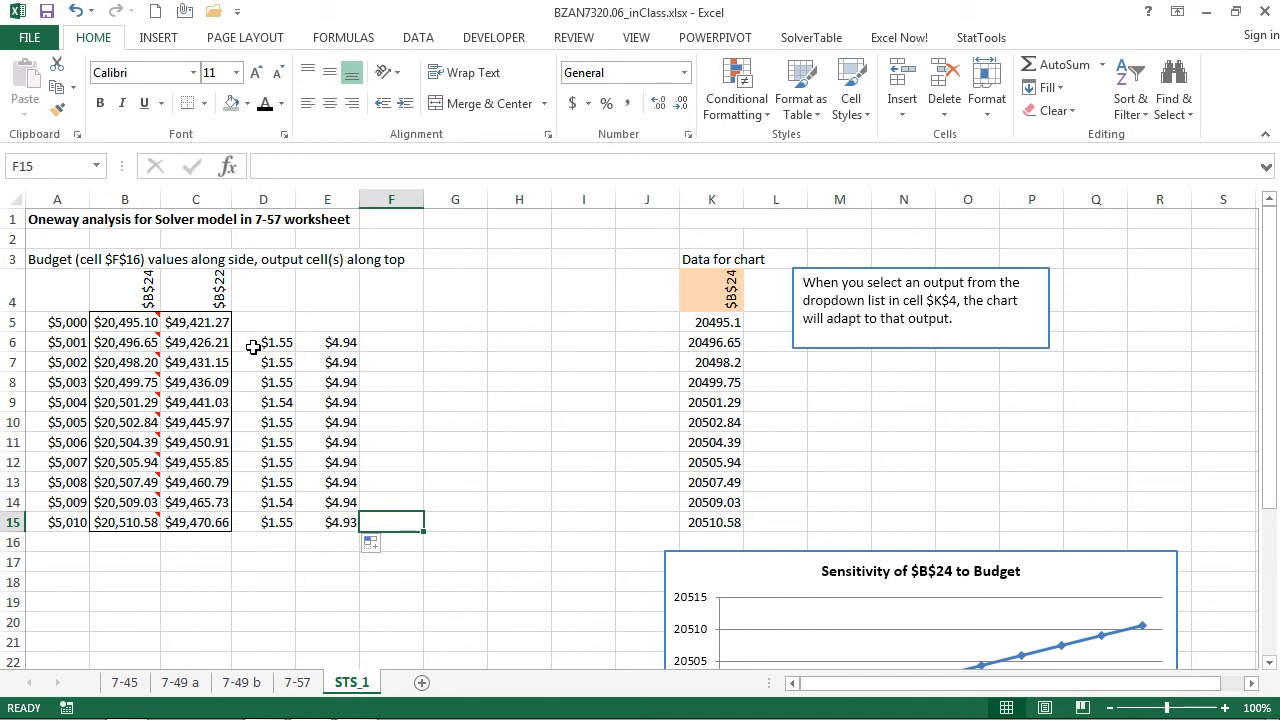
Step: Examine the profit changes per extra budget dollar in D6:D15
{"action": "left_click", "coordinate": [274, 520]}
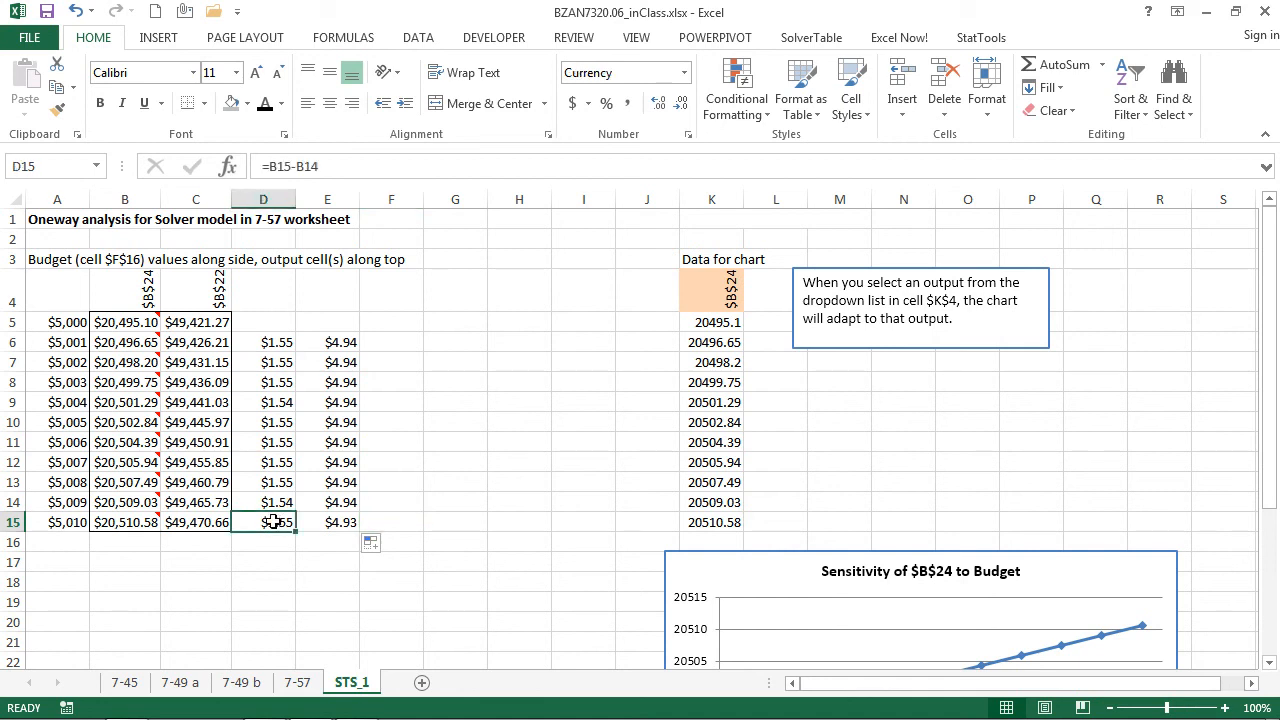
{"action": "key", "text": "Up"}
{"action": "key", "text": "Up"}
{"action": "key", "text": "Up"}
{"action": "key", "text": "Up"}
{"action": "key", "text": "Up"}
{"action": "key", "text": "Up"}
{"action": "key", "text": "Up"}
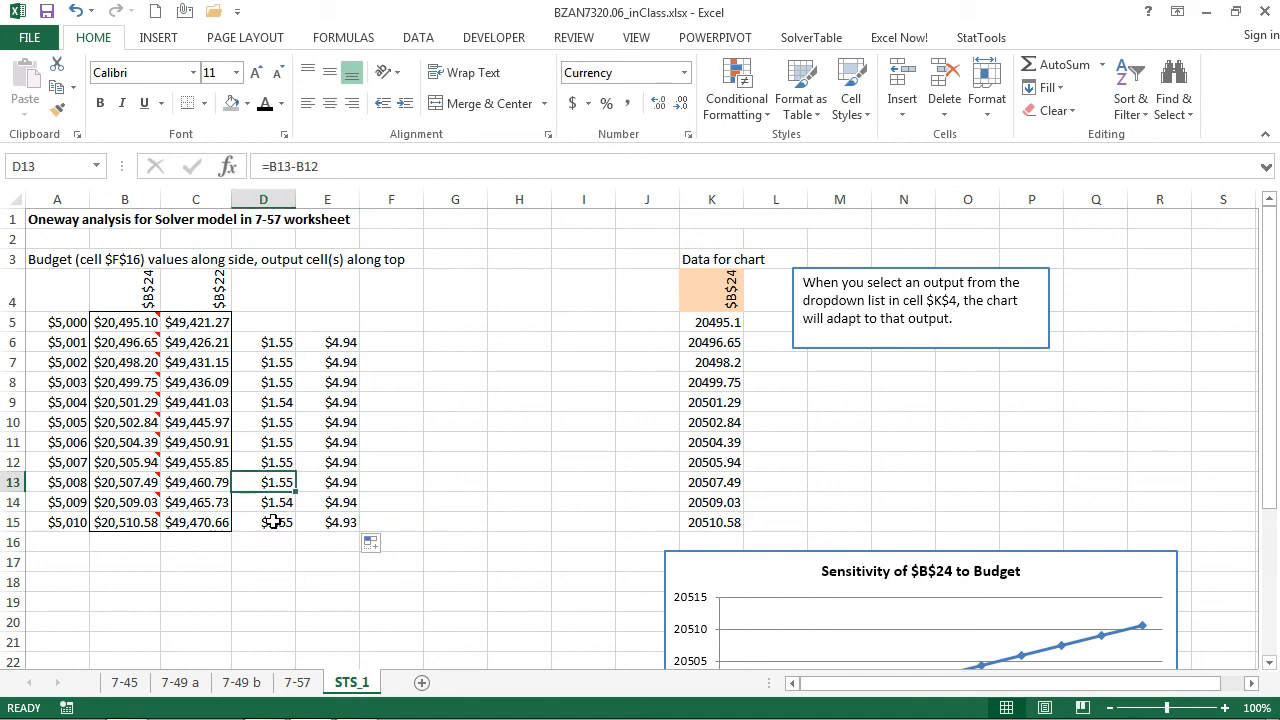
{"action": "key", "text": "Up"}
{"action": "key", "text": "Up"}
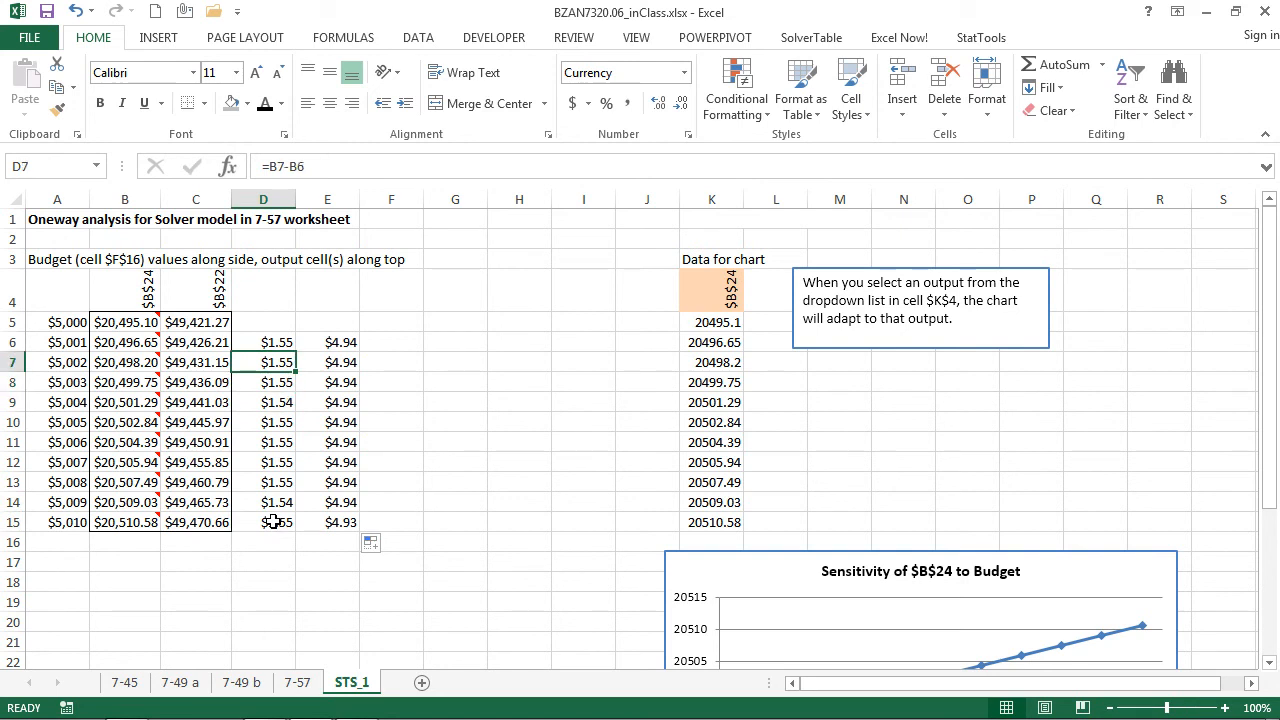
{"action": "key", "text": "Down"}
{"action": "key", "text": "Down"}
{"action": "key", "text": "Down"}
{"action": "key", "text": "Down"}
{"action": "key", "text": "Down"}
{"action": "key", "text": "Down"}
{"action": "key", "text": "Down"}
{"action": "key", "text": "Down"}
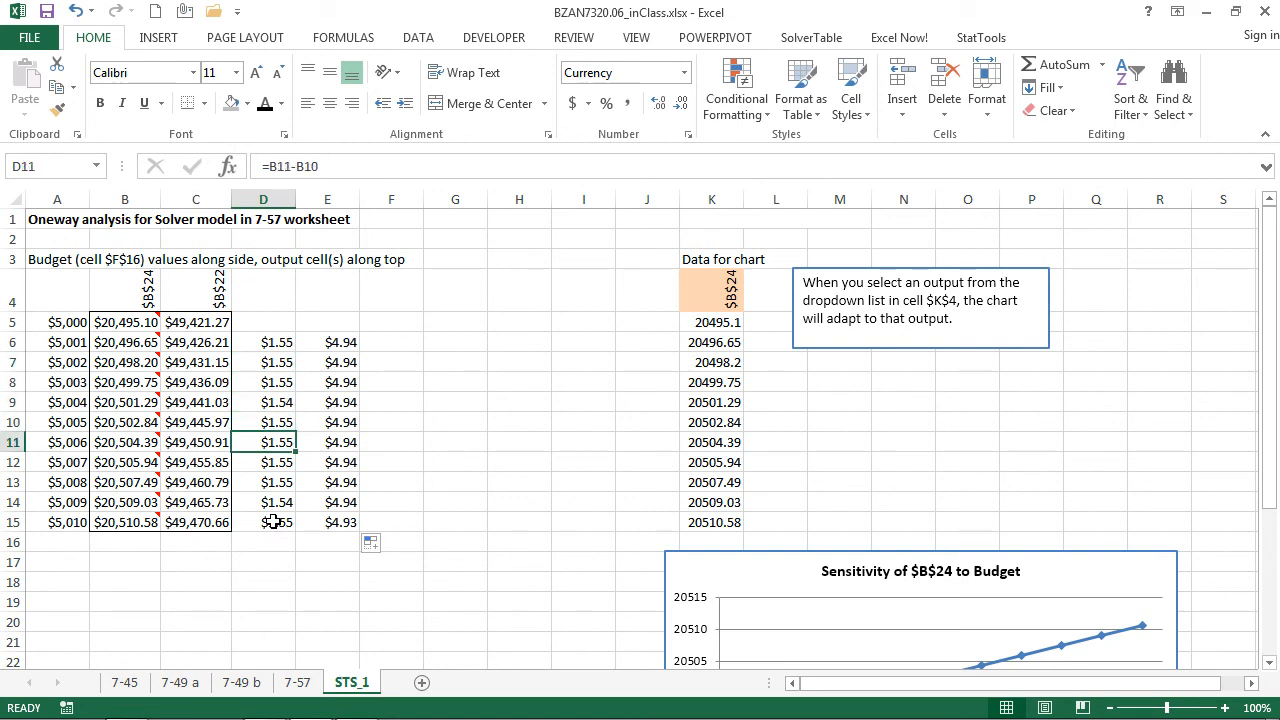
{"action": "key", "text": "Up"}
{"action": "key", "text": "Up"}
{"action": "key", "text": "Up"}
{"action": "key", "text": "Up"}
{"action": "key", "text": "Up"}
{"action": "key", "text": "Up"}
{"action": "key", "text": "Up"}
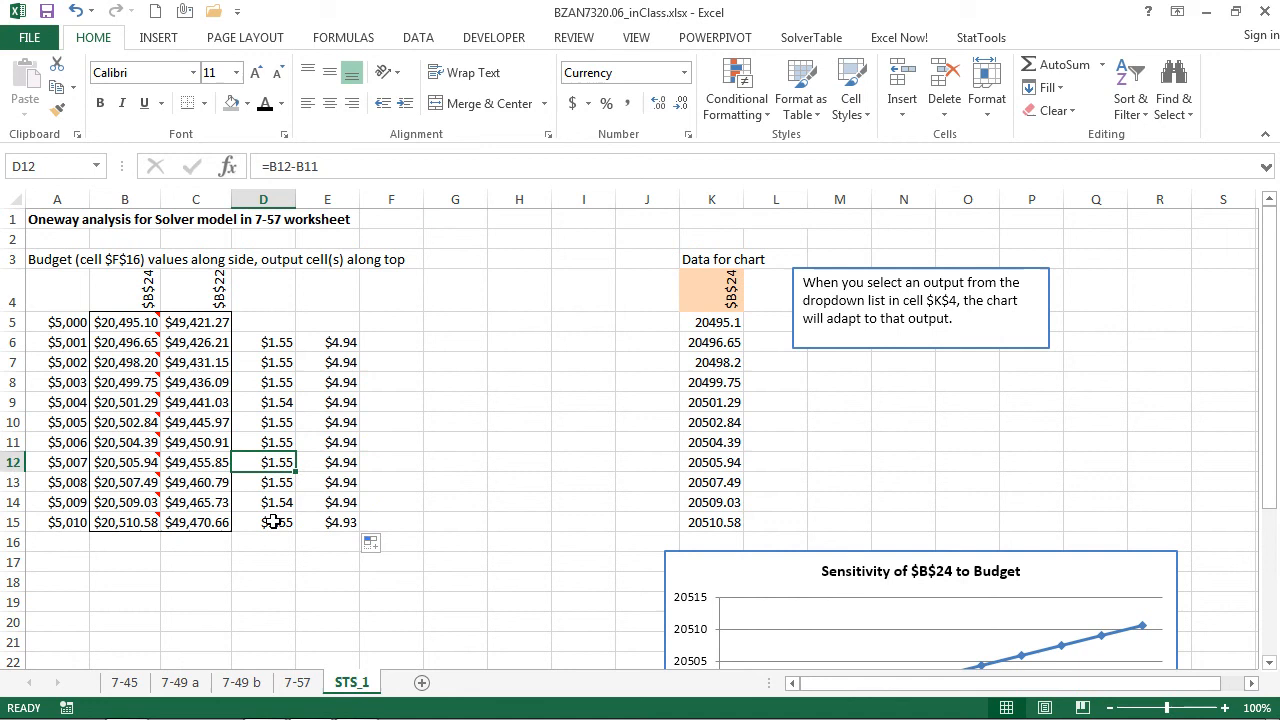
{"action": "key", "text": "Down"}
{"action": "key", "text": "Down"}
{"action": "key", "text": "Down"}
{"action": "key", "text": "Down"}
{"action": "key", "text": "Down"}
{"action": "key", "text": "Down"}
{"action": "key", "text": "Down"}
{"action": "key", "text": "Down"}
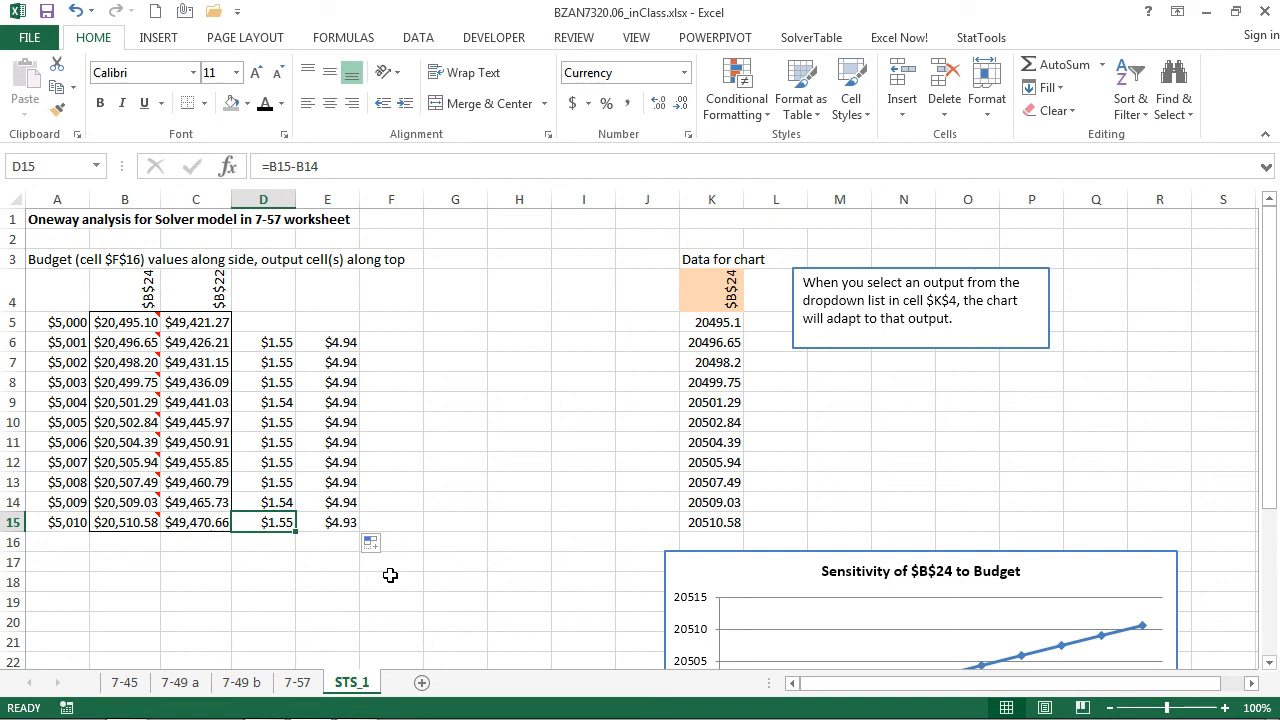
Step: Start a twoway SolverTable analysis for the model on the 7-57 sheet
{"action": "left_click", "coordinate": [297, 683]}
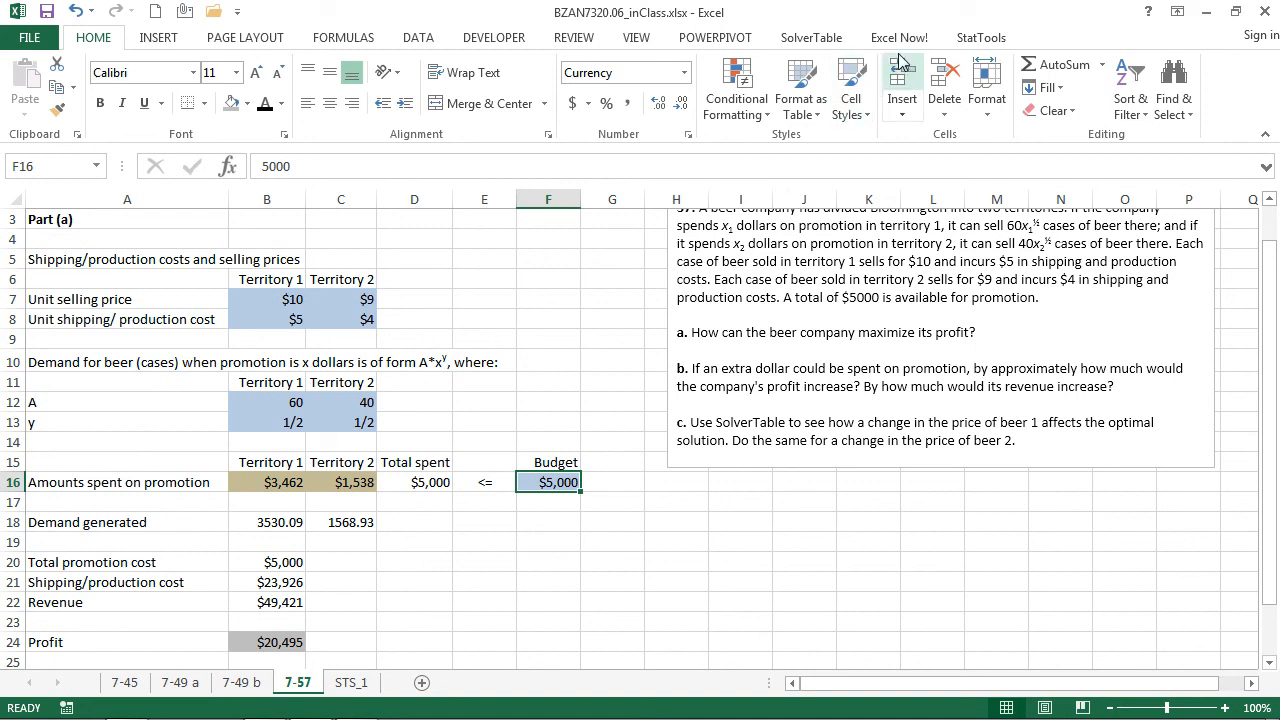
{"action": "left_click", "coordinate": [808, 38]}
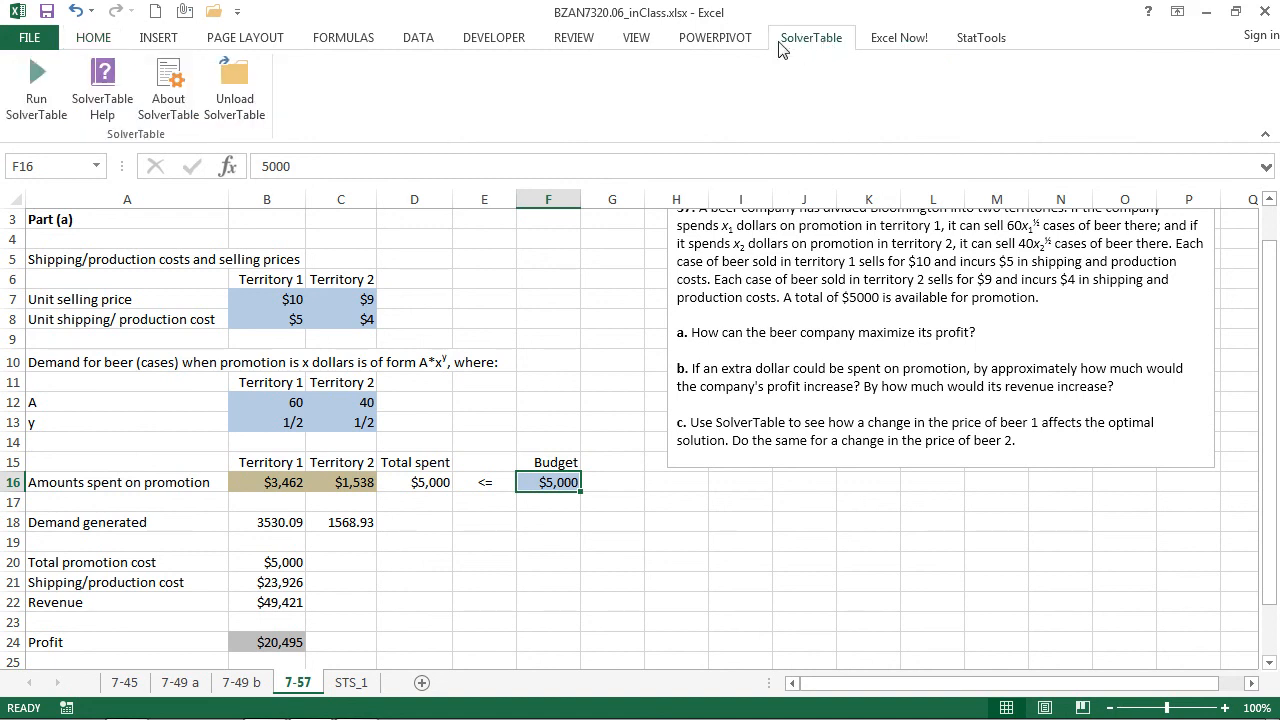
{"action": "left_click", "coordinate": [34, 96]}
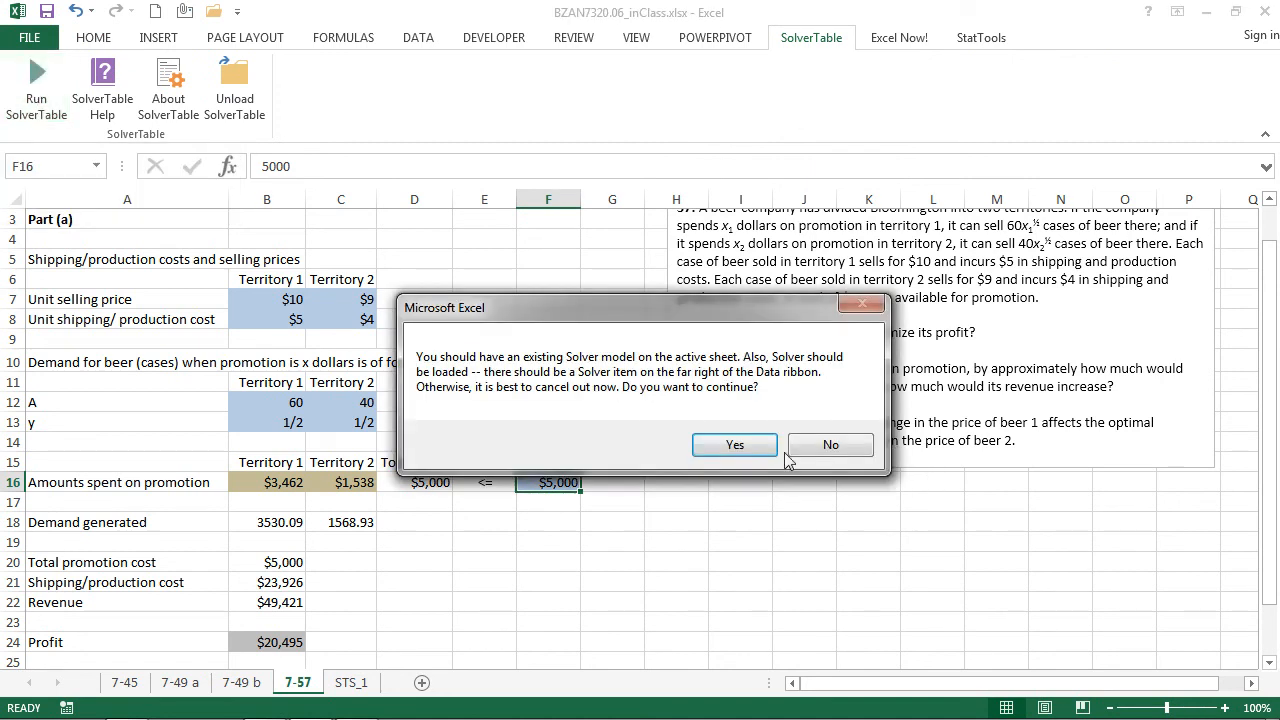
{"action": "left_click", "coordinate": [732, 443]}
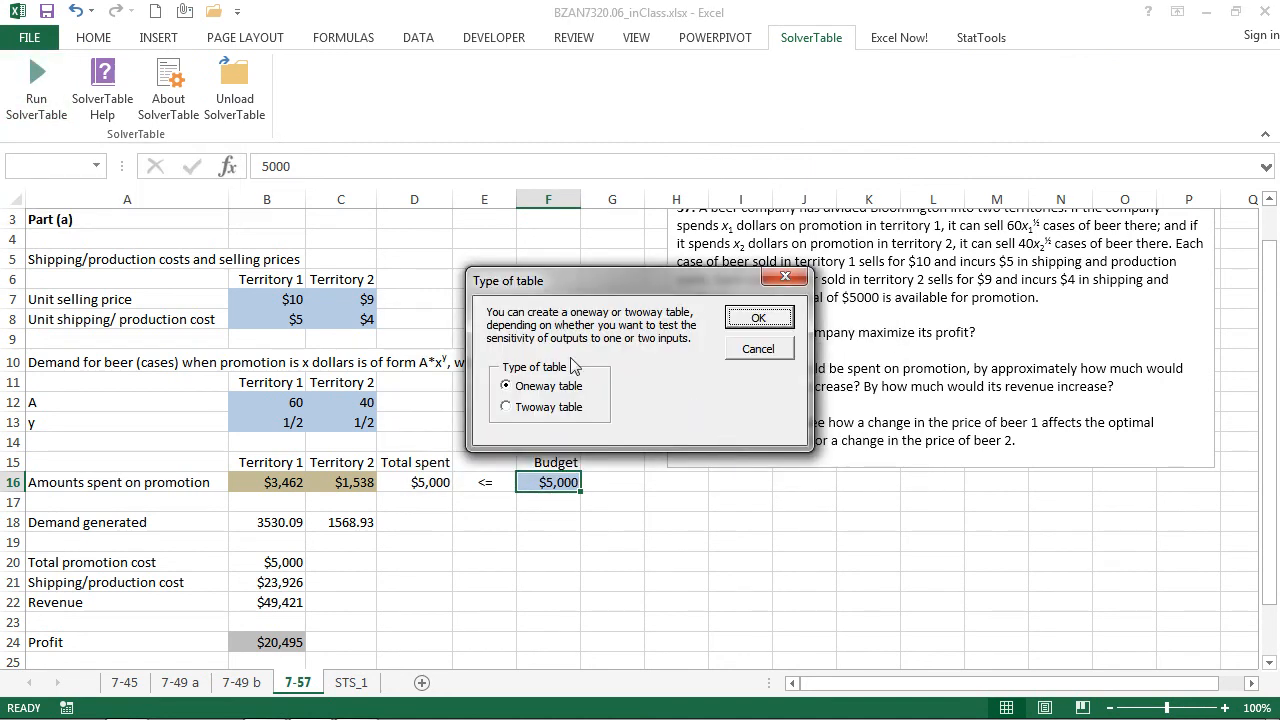
{"action": "left_click", "coordinate": [507, 408]}
{"action": "left_click", "coordinate": [750, 320]}
{"action": "left_click_drag", "start_coordinate": [745, 106], "coordinate": [1011, 84]}
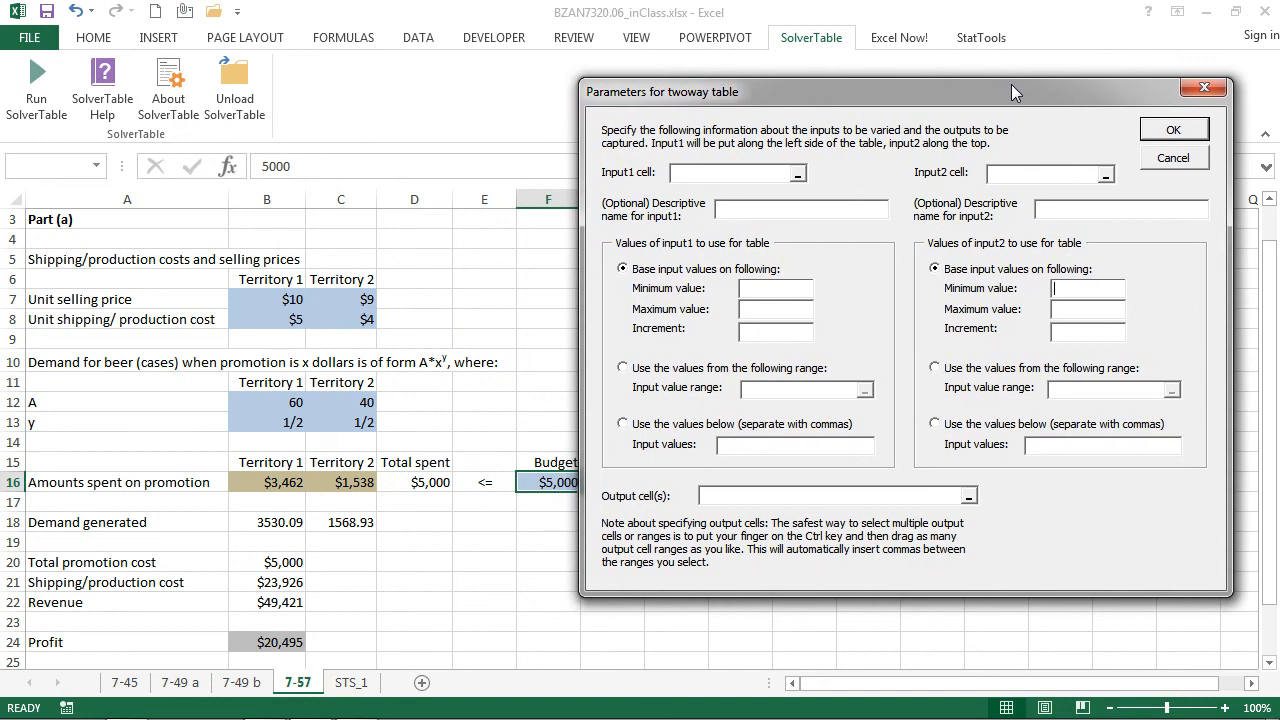
Step: Set input1 to the territory 1 selling price in B7, named Price_of_territory1, ranging from 10 to 20 in increments of 1
{"action": "left_click", "coordinate": [797, 174]}
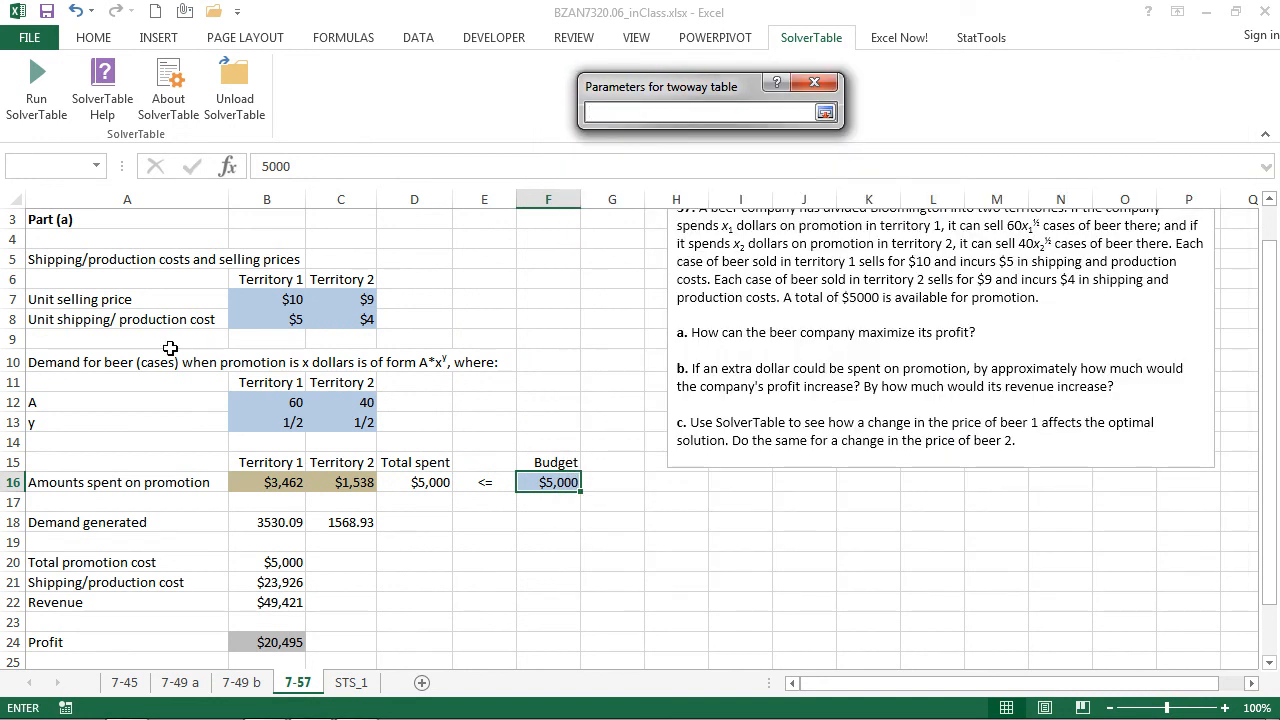
{"action": "left_click", "coordinate": [255, 299]}
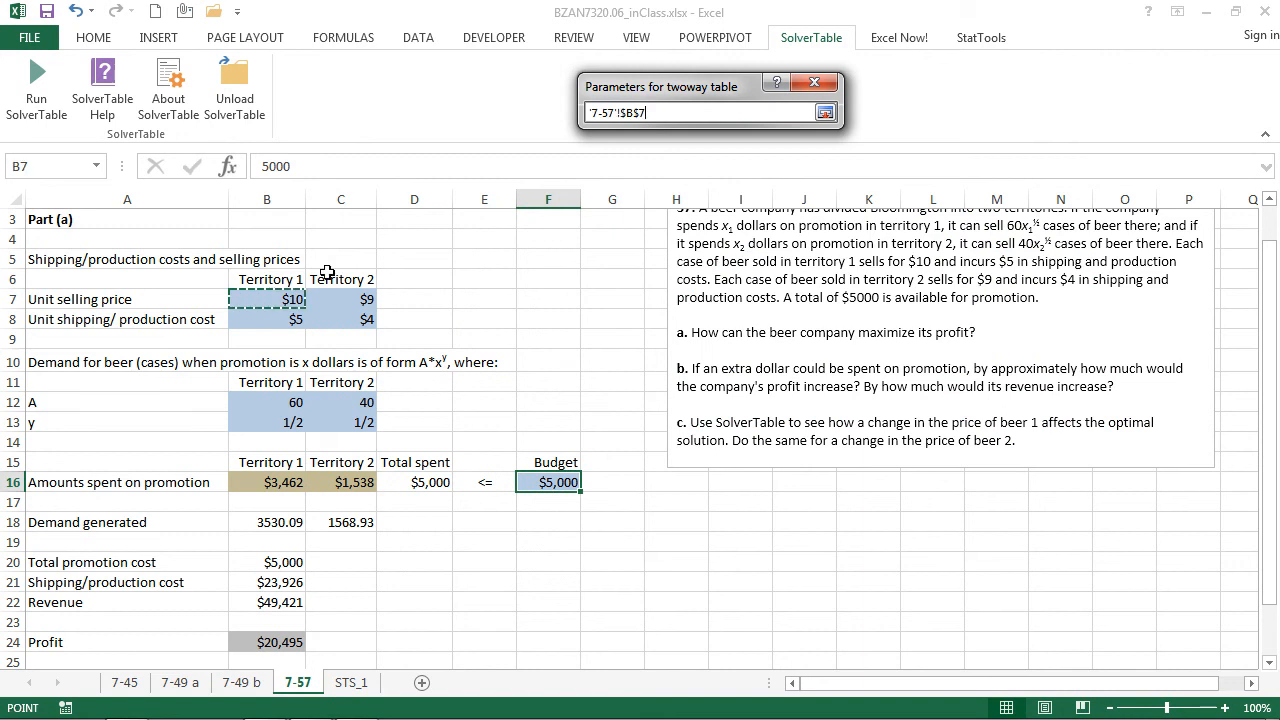
{"action": "left_click", "coordinate": [829, 112]}
{"action": "left_click", "coordinate": [783, 205]}
{"action": "type", "text": "Price_of_territory1"}
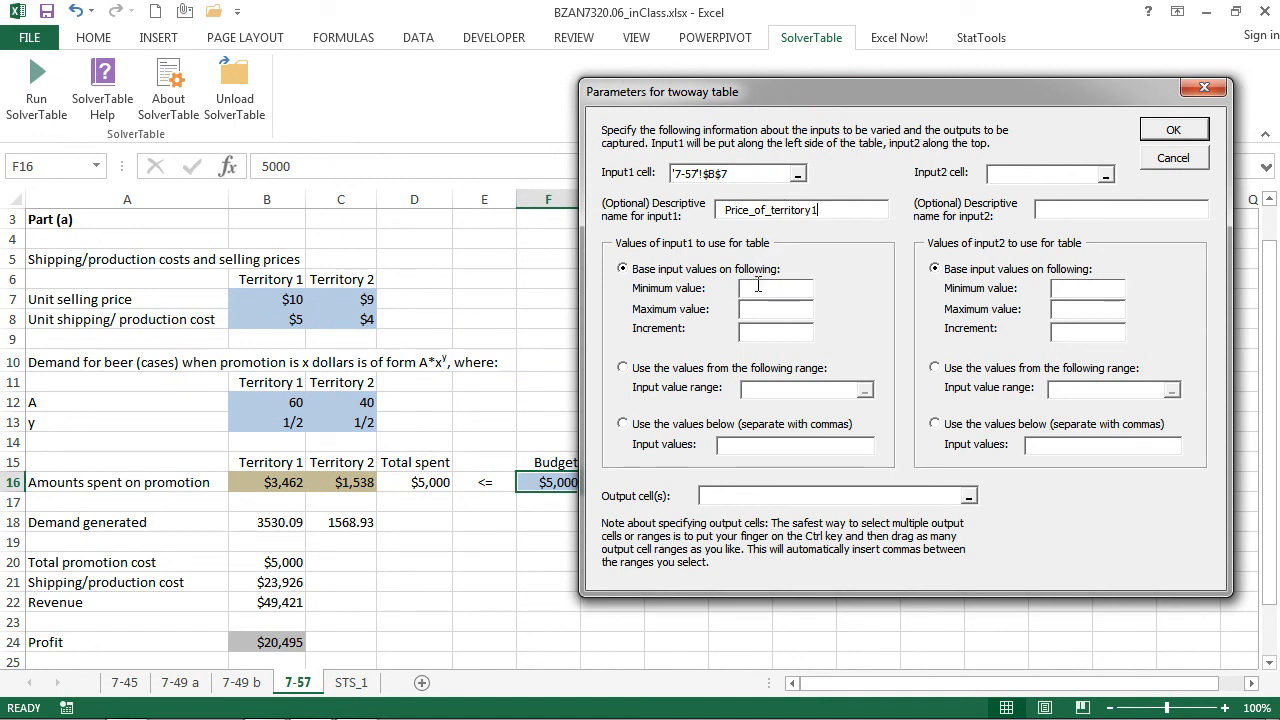
{"action": "key", "text": "Tab"}
{"action": "type", "text": "10"}
{"action": "left_click", "coordinate": [767, 316]}
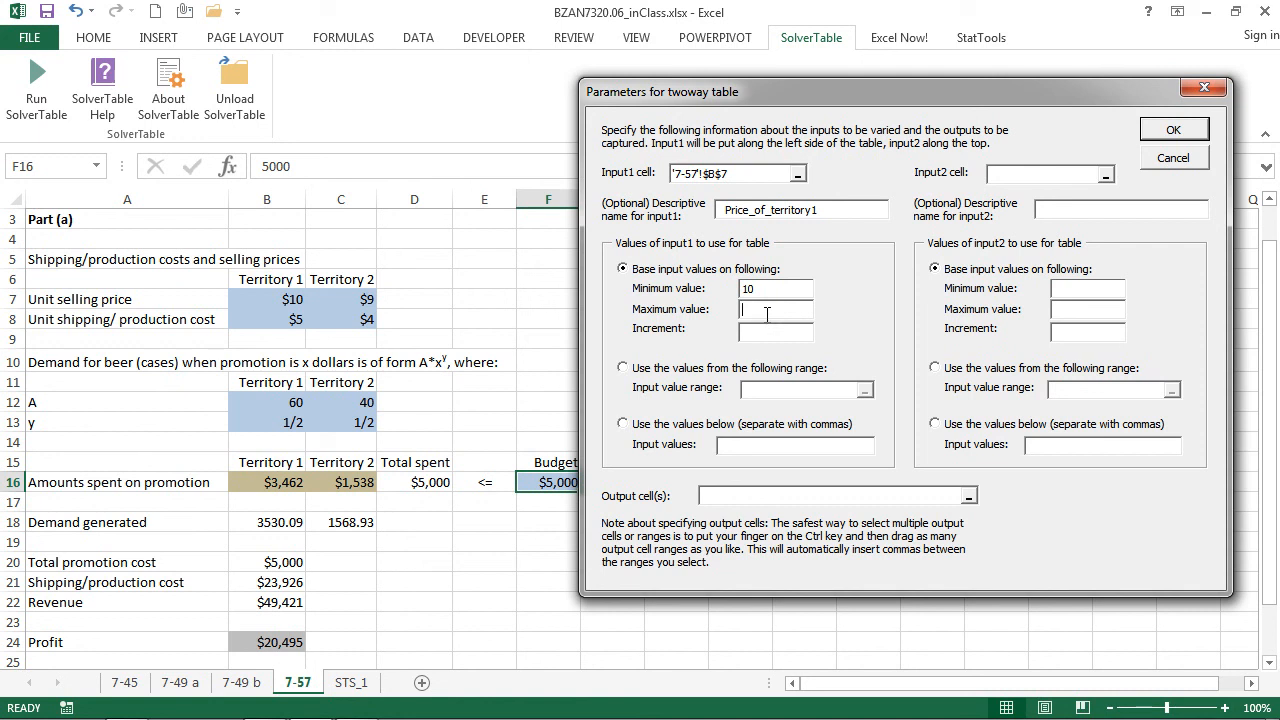
{"action": "type", "text": "20"}
{"action": "left_click", "coordinate": [763, 328]}
{"action": "type", "text": "1"}
Step: Set input2 to the territory 2 selling price in C7, named price_of_territory2, ranging from 9 to 19 in increments of 1
{"action": "left_click", "coordinate": [1106, 173]}
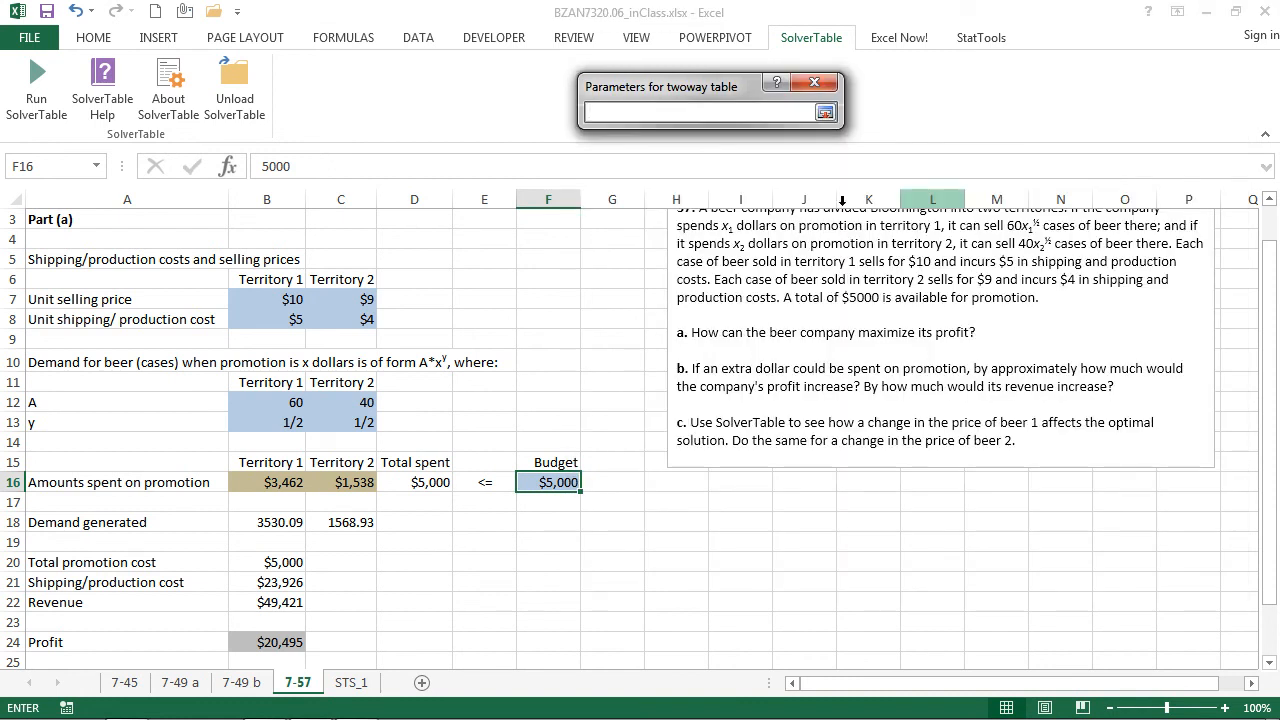
{"action": "left_click", "coordinate": [366, 299]}
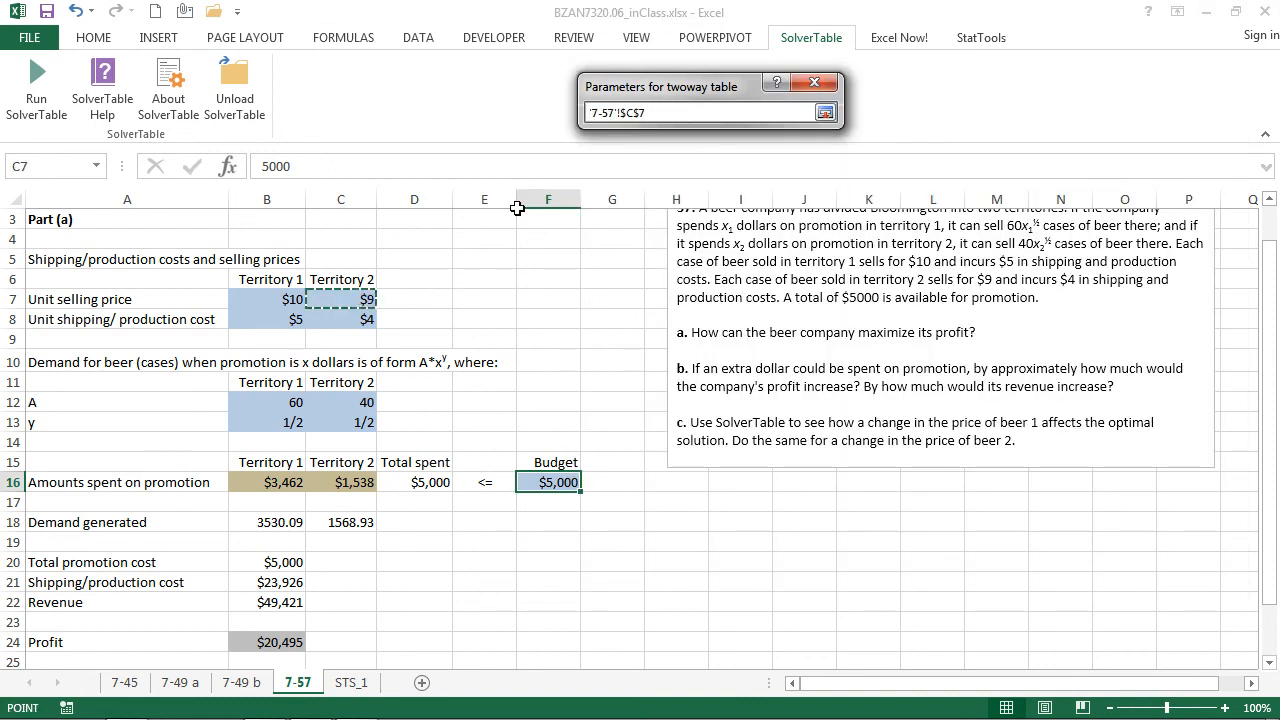
{"action": "left_click", "coordinate": [825, 112]}
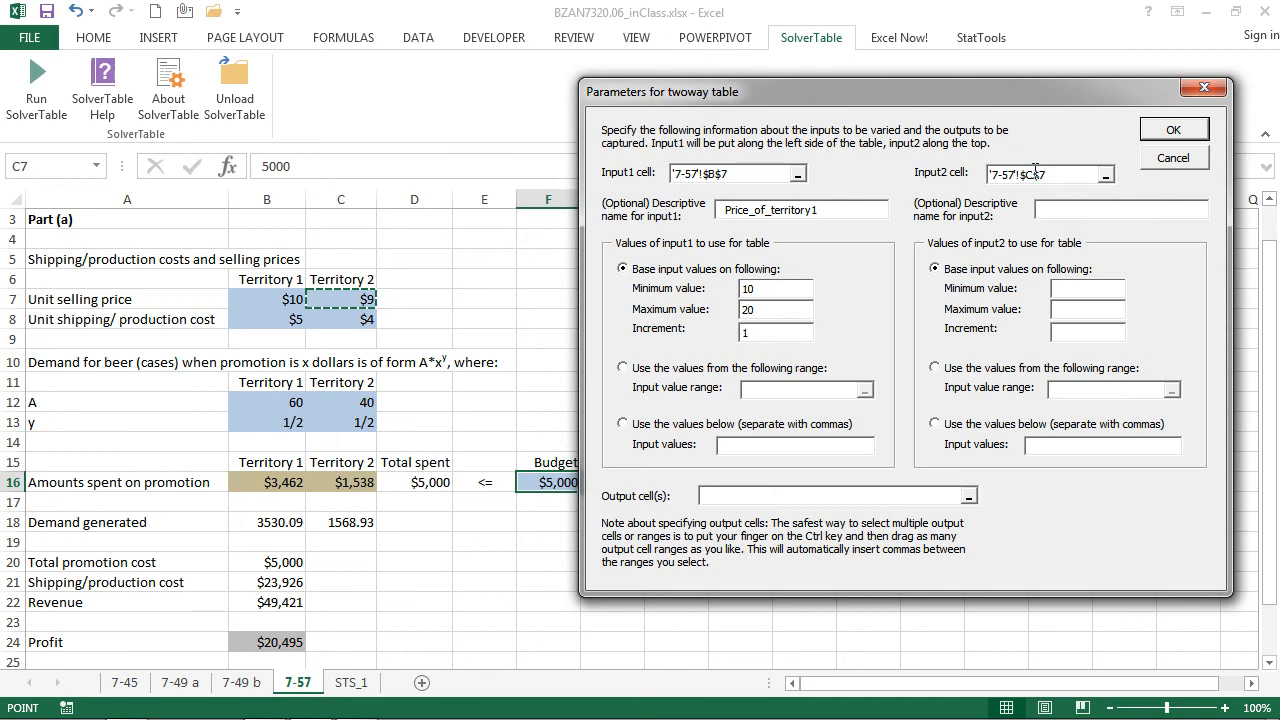
{"action": "left_click", "coordinate": [1100, 206]}
{"action": "type", "text": "price "}
{"action": "type", "text": "of_ter"}
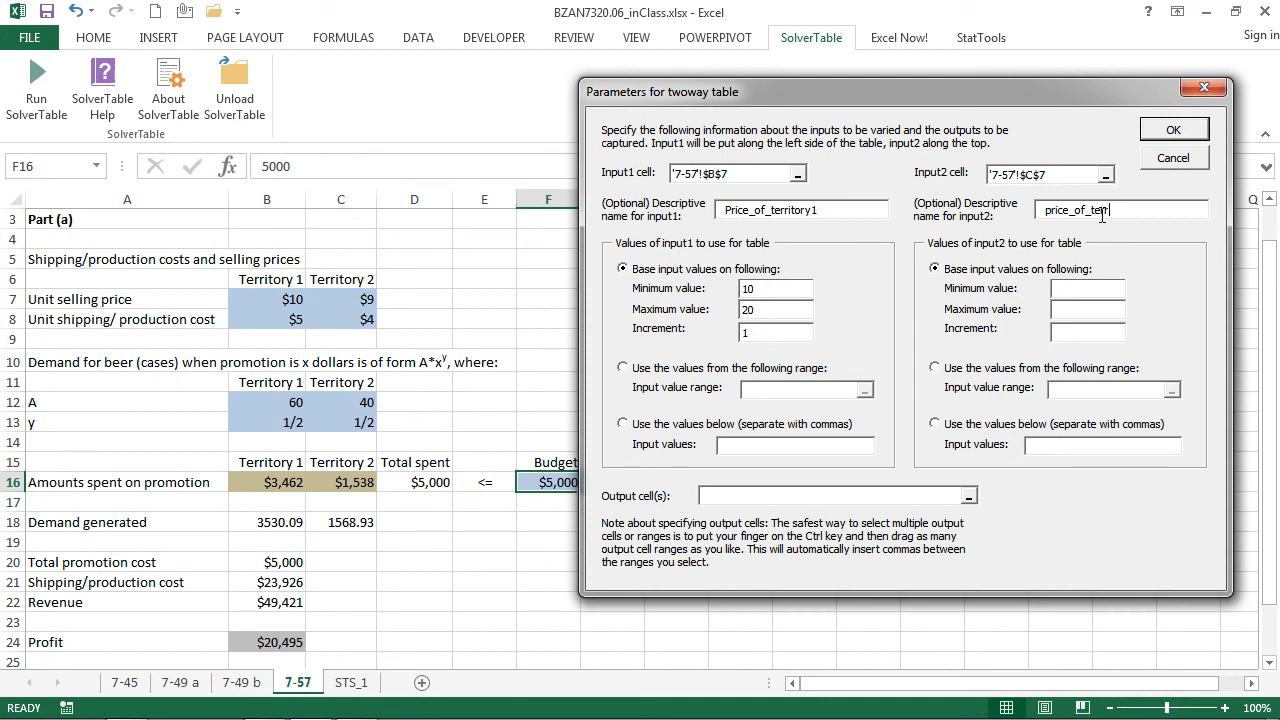
{"action": "type", "text": "ritory2"}
{"action": "left_click", "coordinate": [1061, 330]}
{"action": "type", "text": "1"}
Step: Specify the promotion amounts in B16:C16 and the profit in B24 as the table's output cells
{"action": "left_click", "coordinate": [968, 496]}
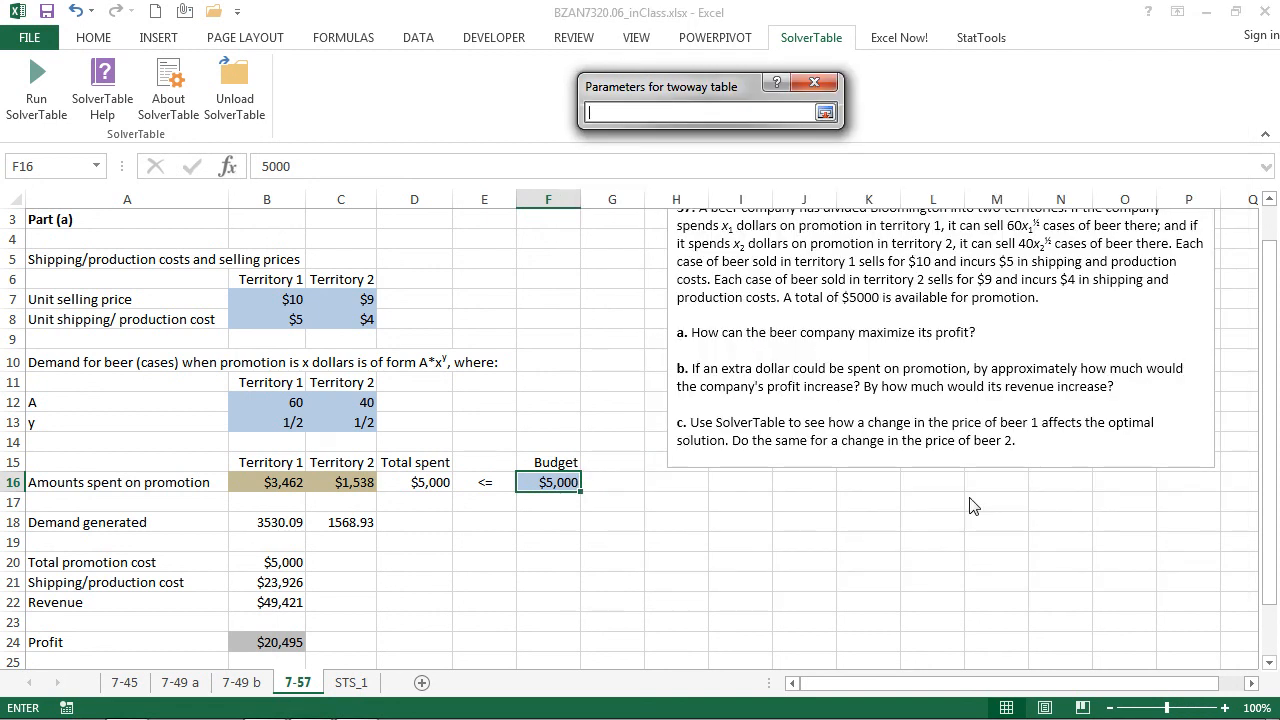
{"action": "left_click", "coordinate": [279, 645]}
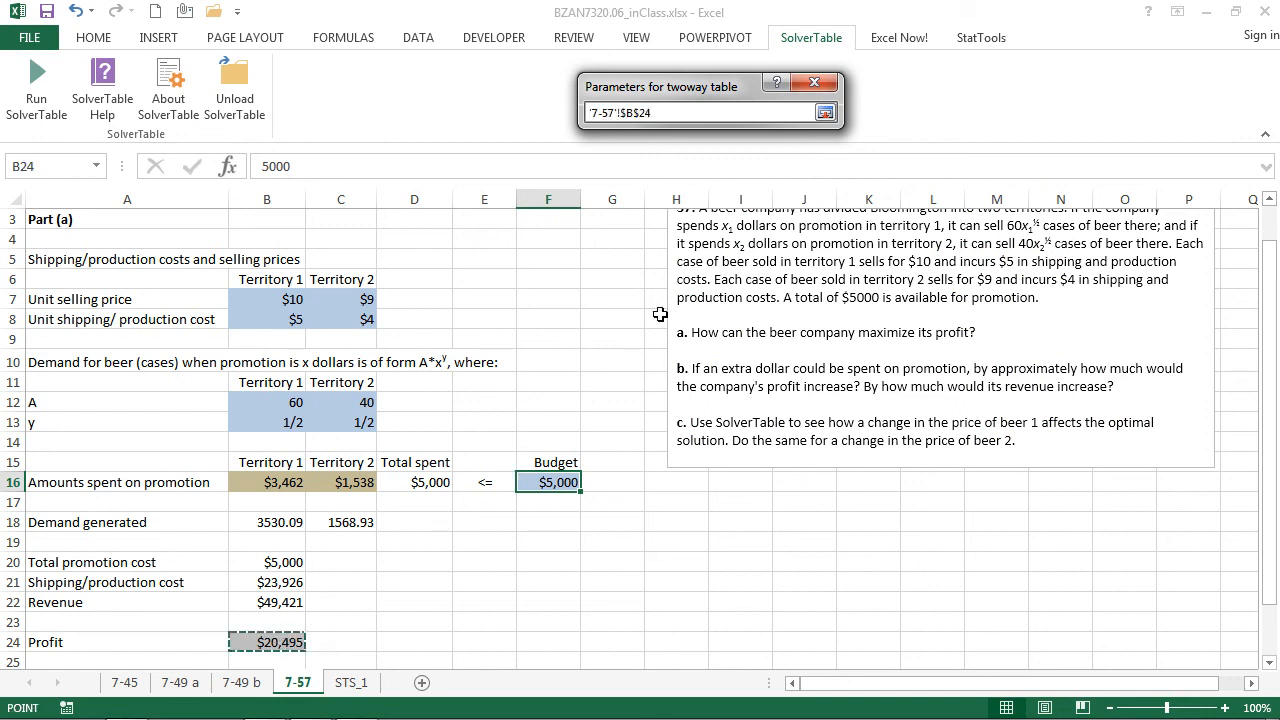
{"action": "left_click", "coordinate": [825, 112]}
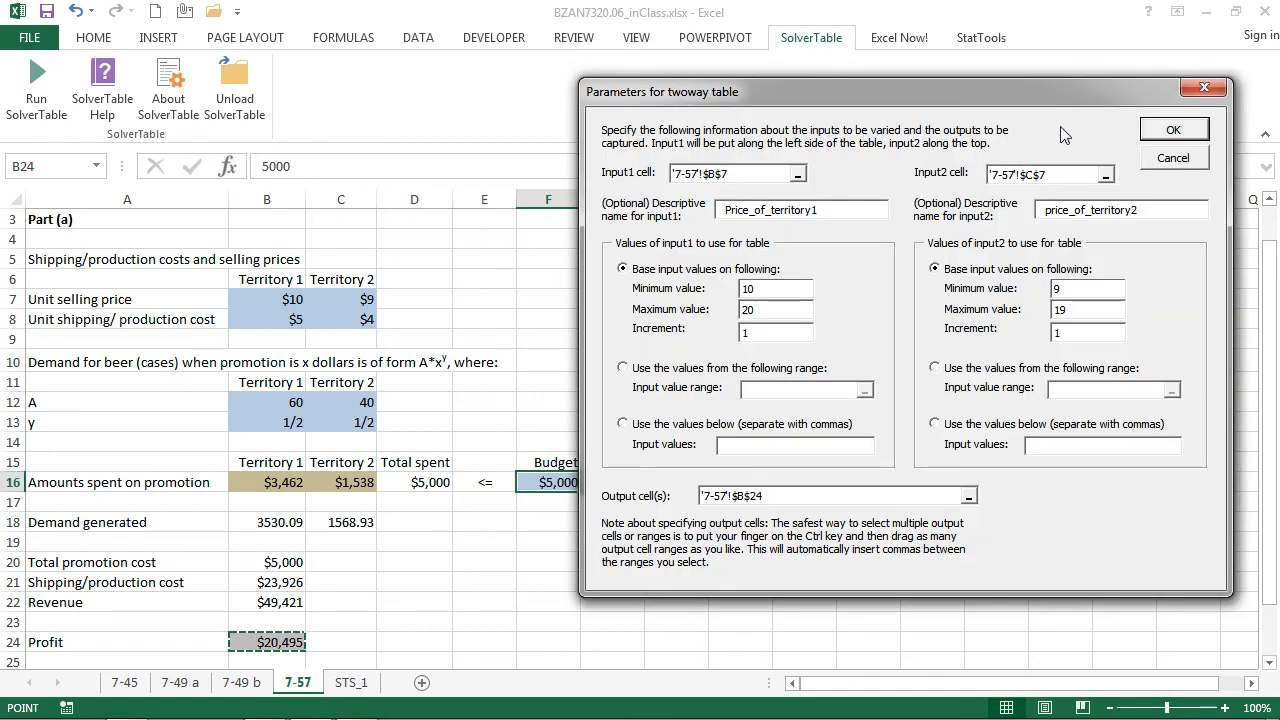
{"action": "left_click_drag", "start_coordinate": [1057, 98], "coordinate": [1008, 27]}
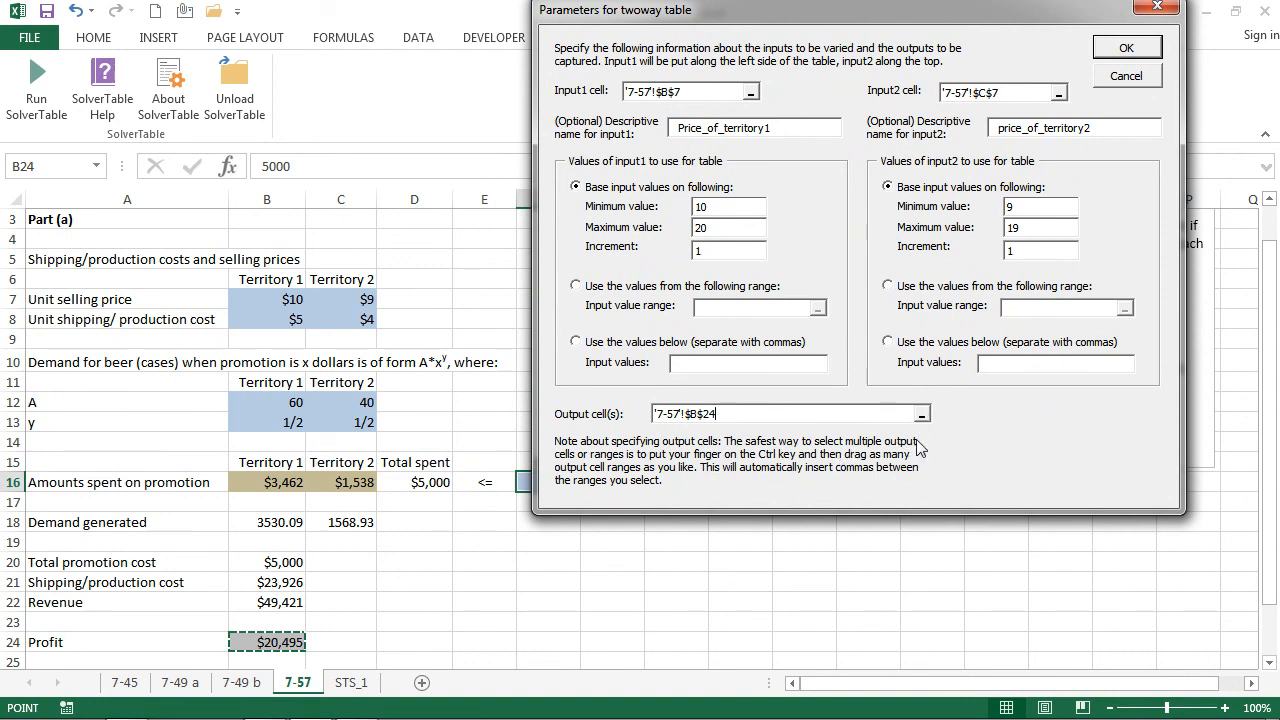
{"action": "left_click", "coordinate": [922, 415]}
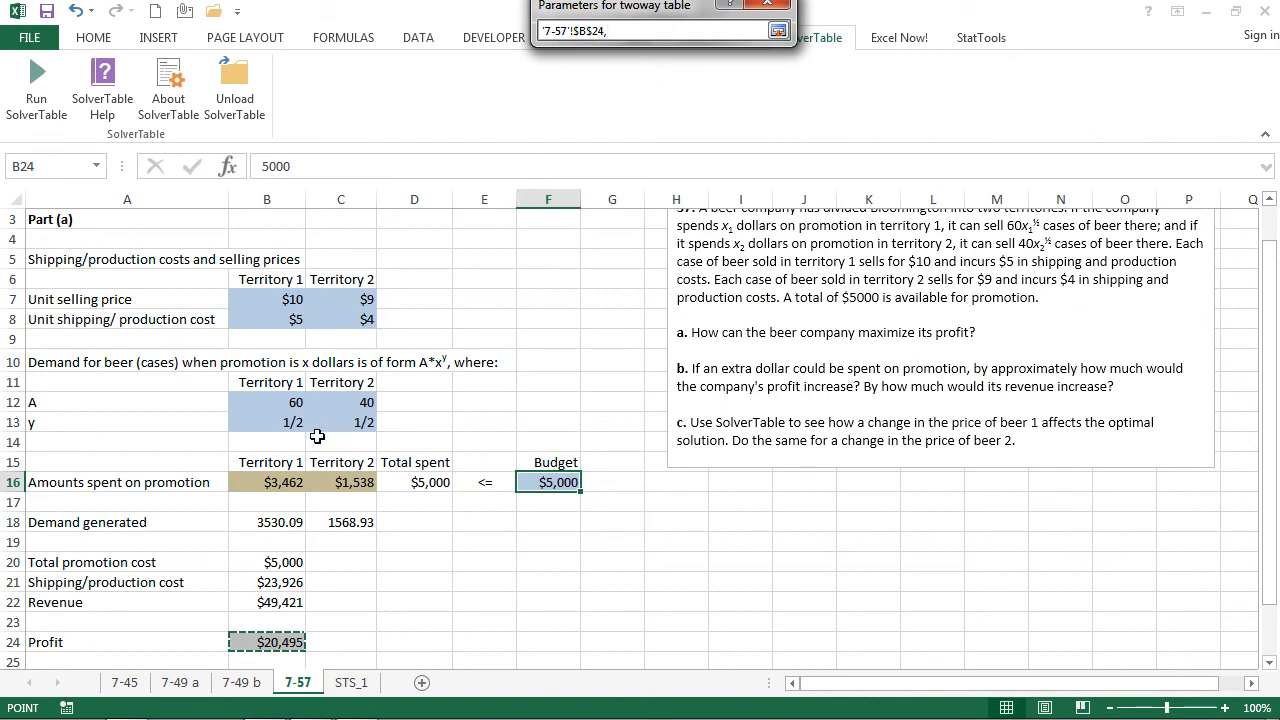
{"action": "left_click", "coordinate": [270, 483], "text": "shift"}
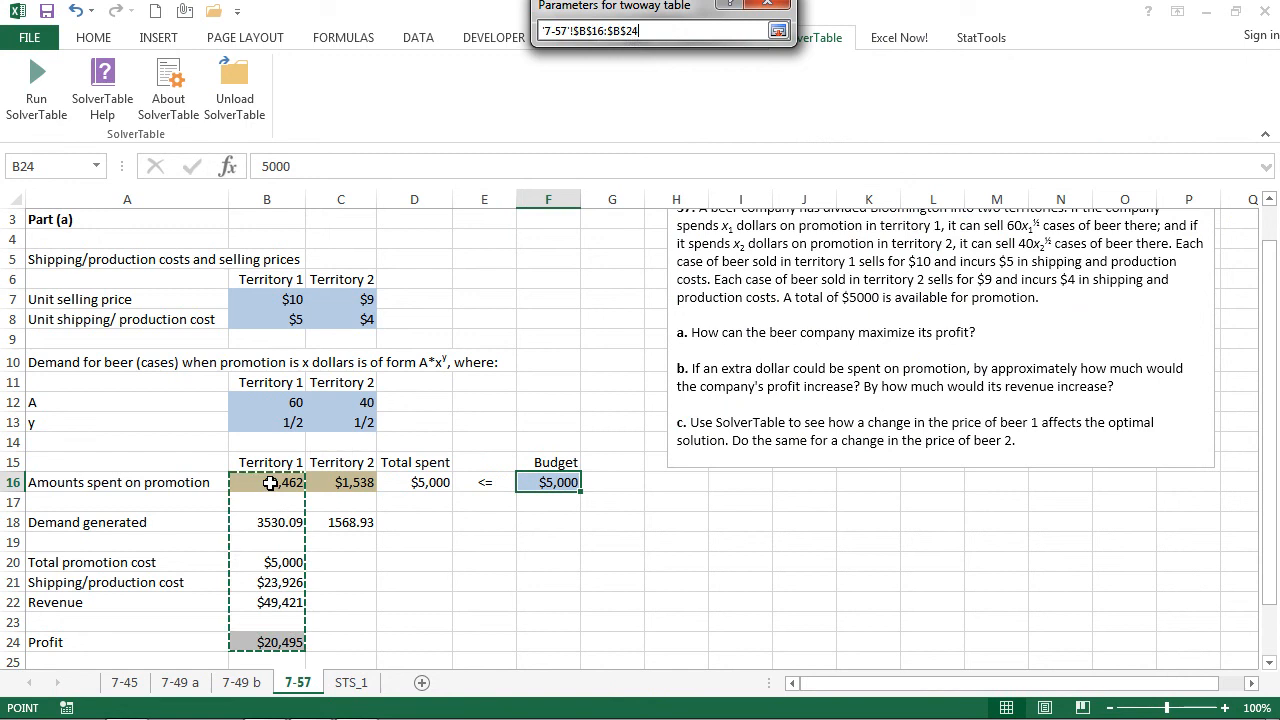
{"action": "left_click_drag", "start_coordinate": [300, 483], "coordinate": [348, 482]}
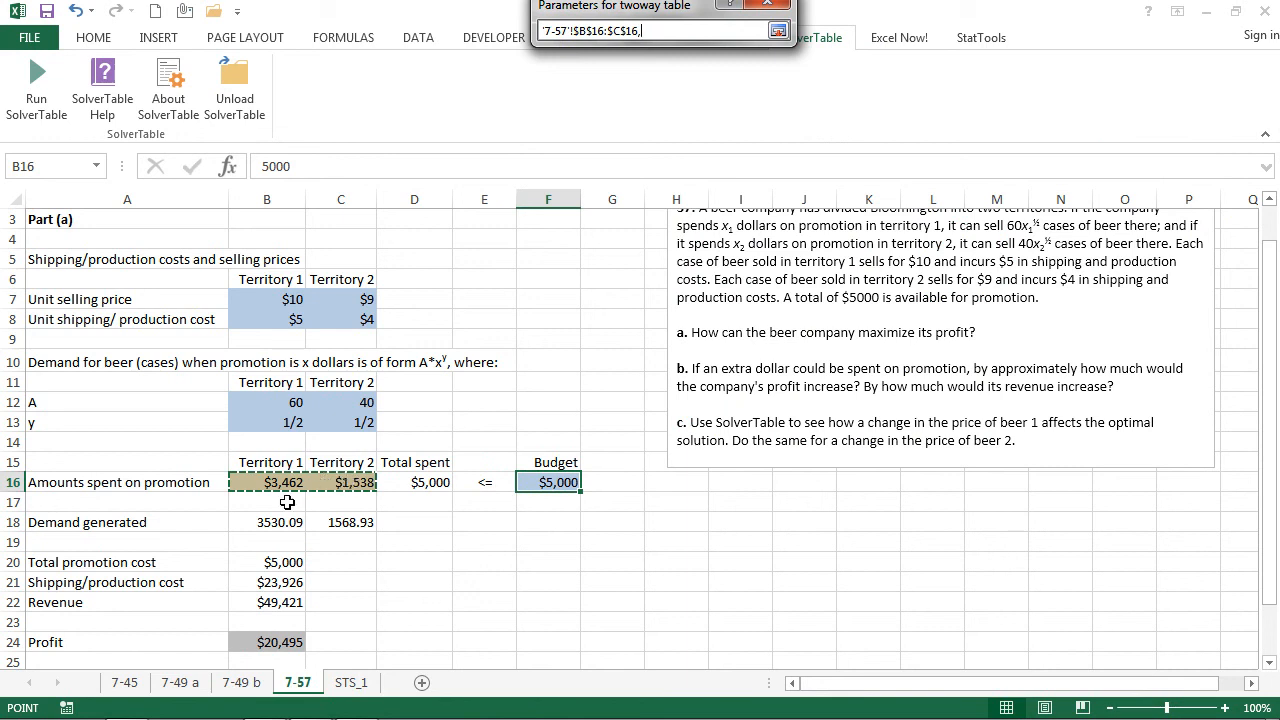
{"action": "left_click", "coordinate": [268, 642]}
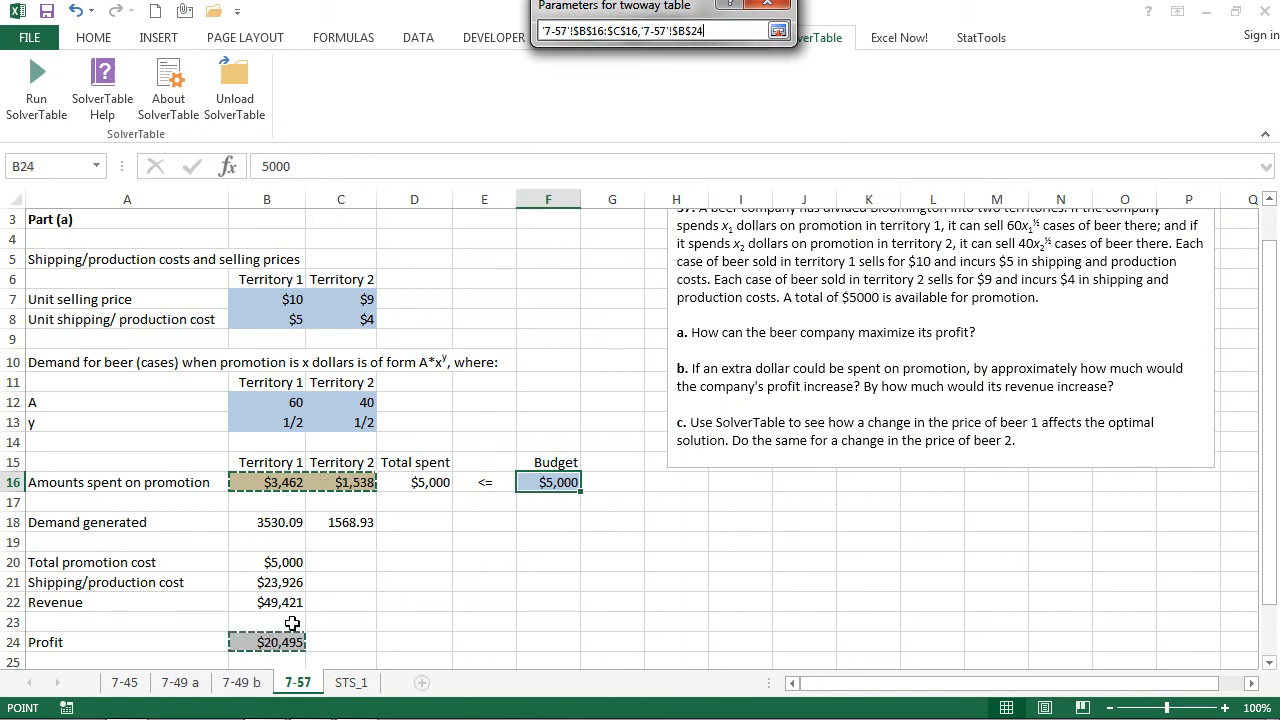
{"action": "left_click", "coordinate": [783, 30]}
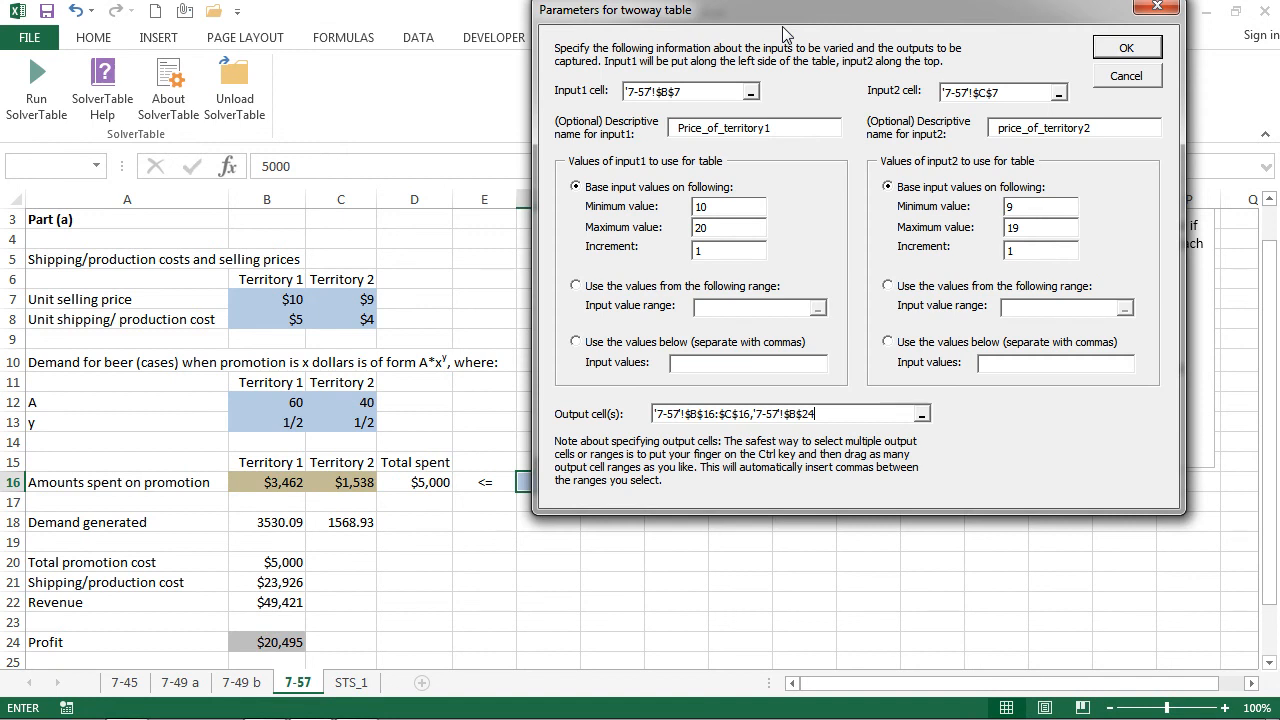
Step: Generate the twoway SolverTable and view its promotion spending results for both territories
{"action": "left_click", "coordinate": [755, 414]}
{"action": "key", "text": "End"}
{"action": "left_click", "coordinate": [1127, 49]}
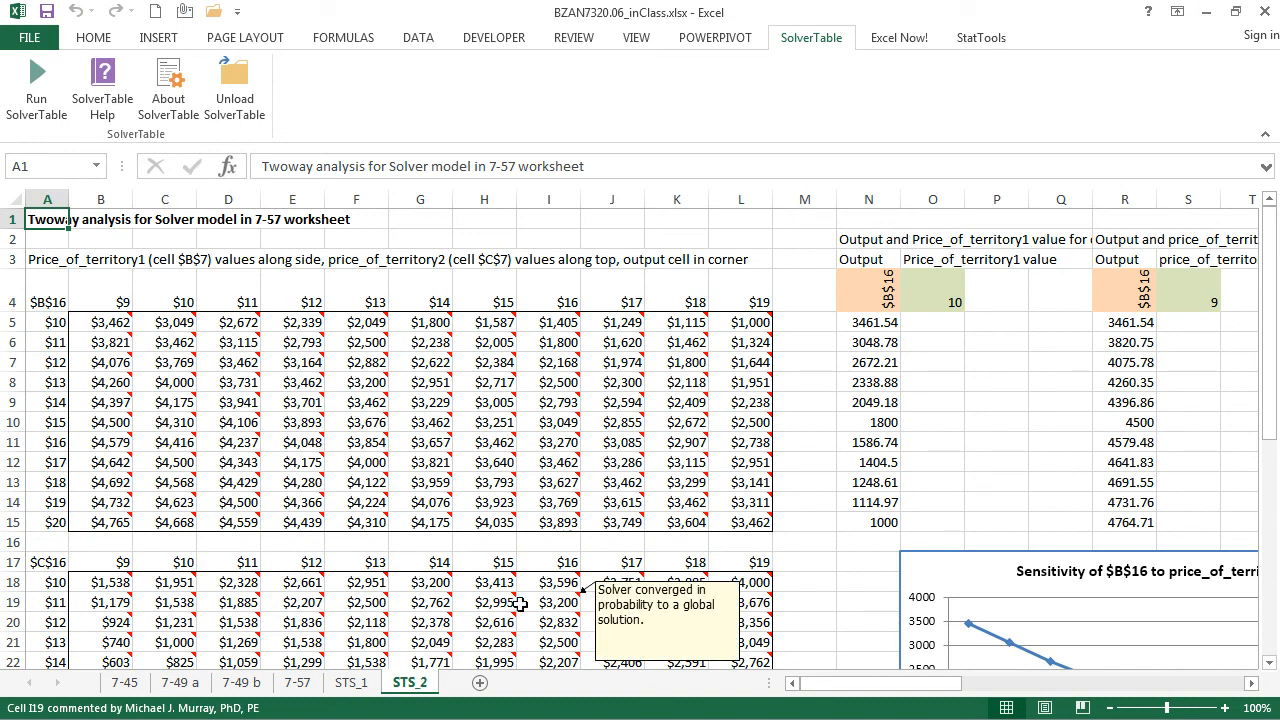
{"action": "mouse_move", "coordinate": [1274, 258]}
{"action": "left_mouse_down"}
{"action": "mouse_move", "coordinate": [1274, 300]}
{"action": "mouse_move", "coordinate": [1277, 273]}
{"action": "left_mouse_up"}
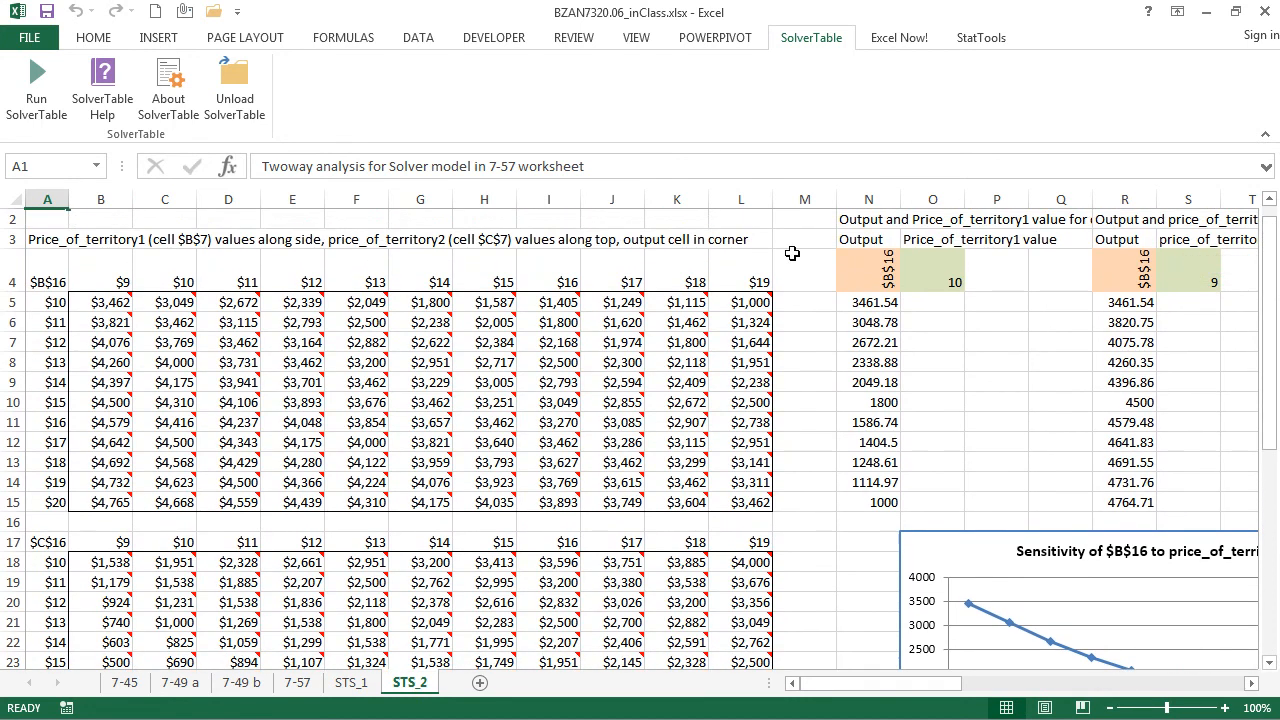
Step: Compare the first entry of the two-way table on STS_2 with the territory 1 promotion amount in B16 of the 7-57 model
{"action": "left_click", "coordinate": [52, 303]}
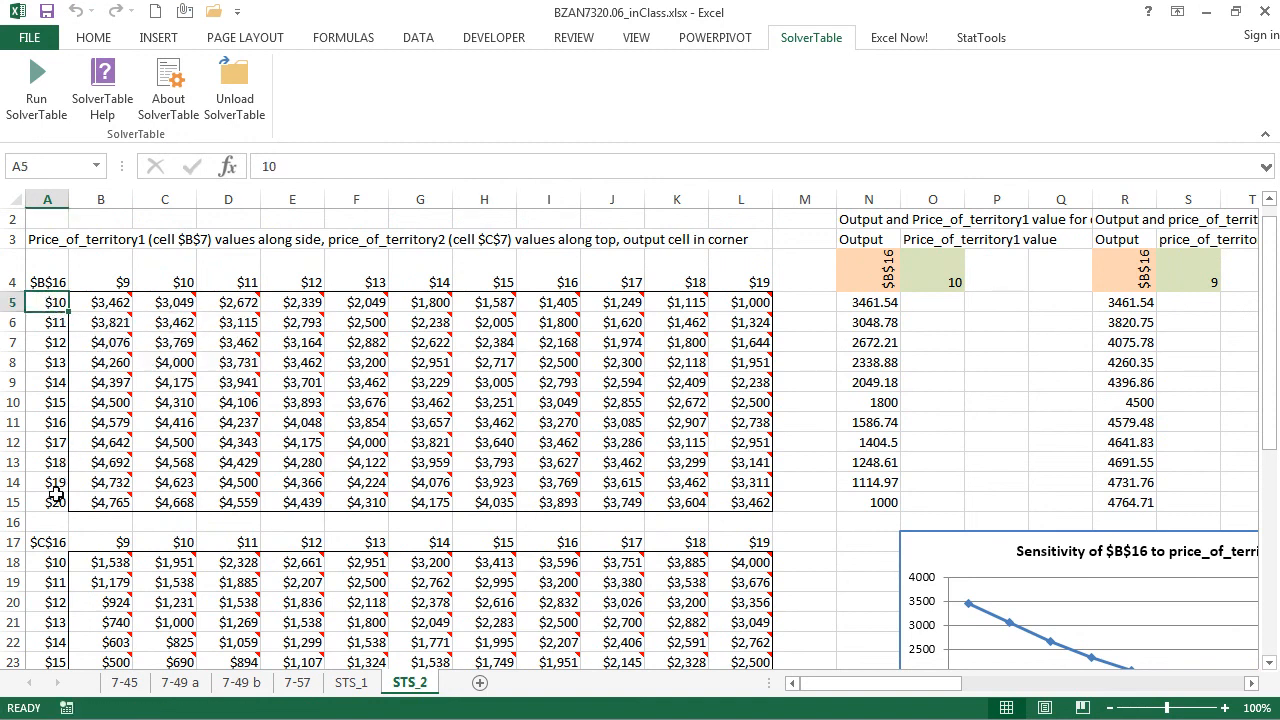
{"action": "left_click", "coordinate": [110, 305]}
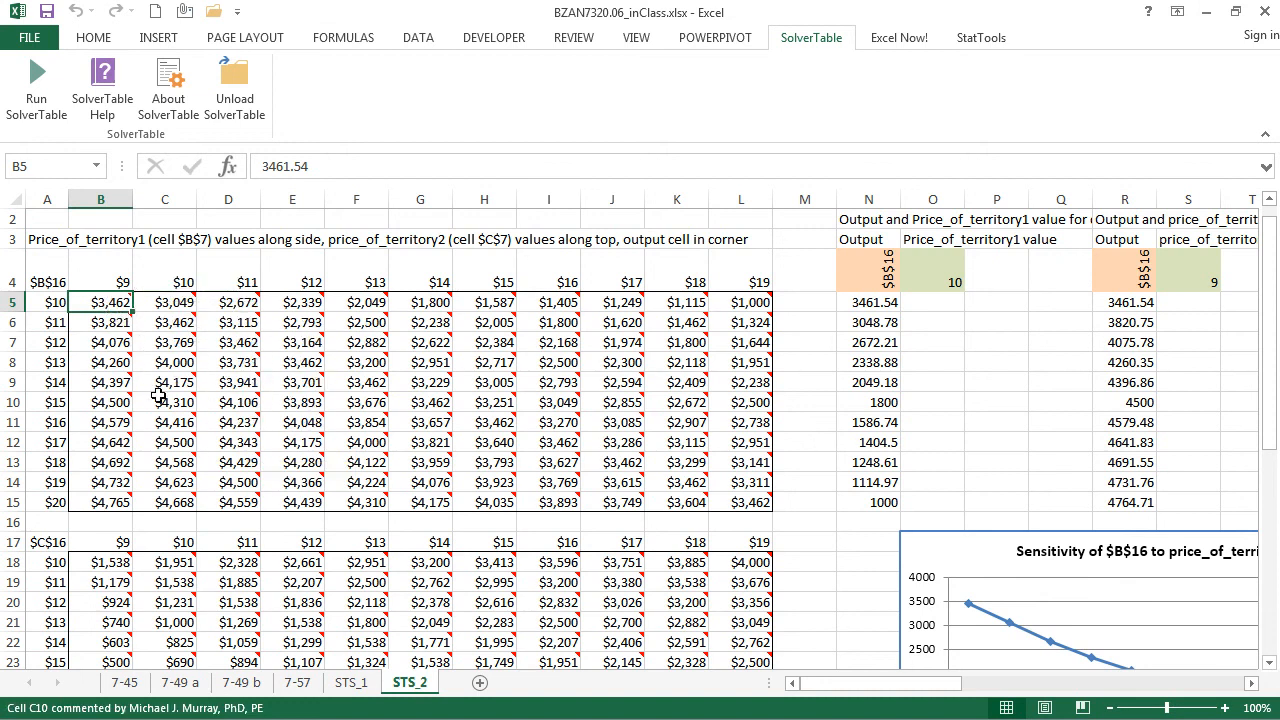
{"action": "left_click", "coordinate": [297, 686]}
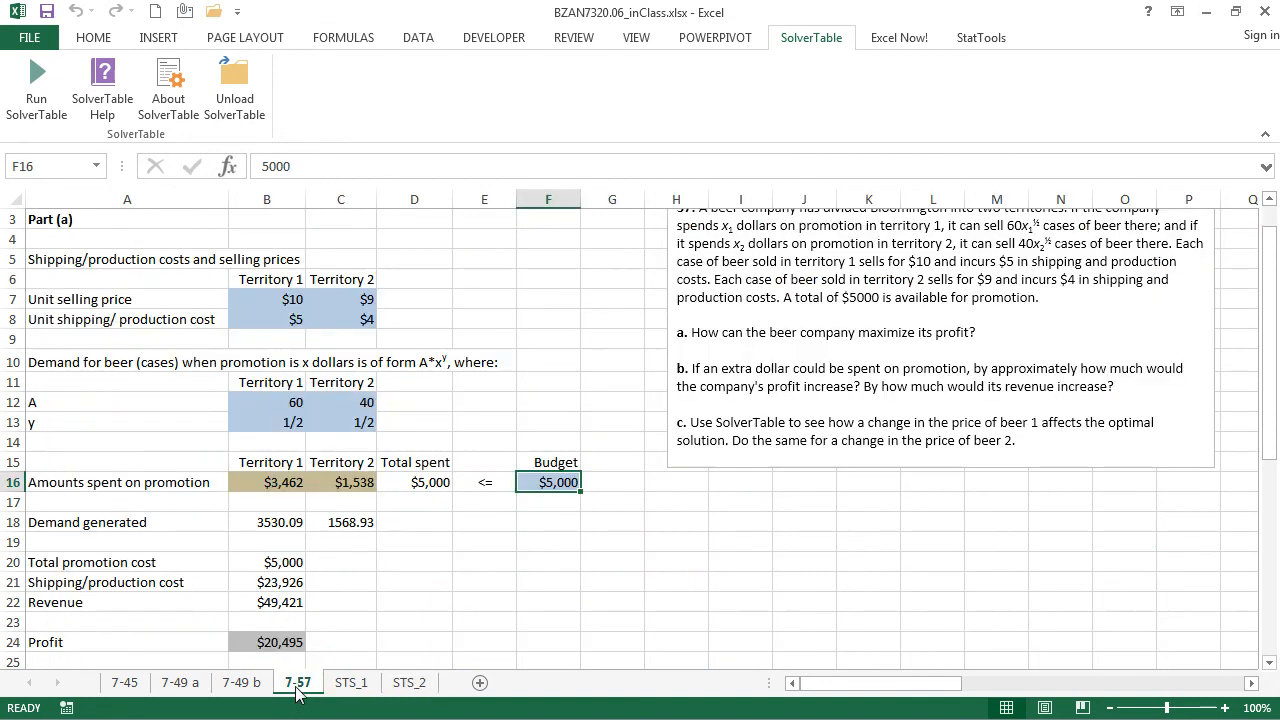
{"action": "left_click", "coordinate": [281, 485]}
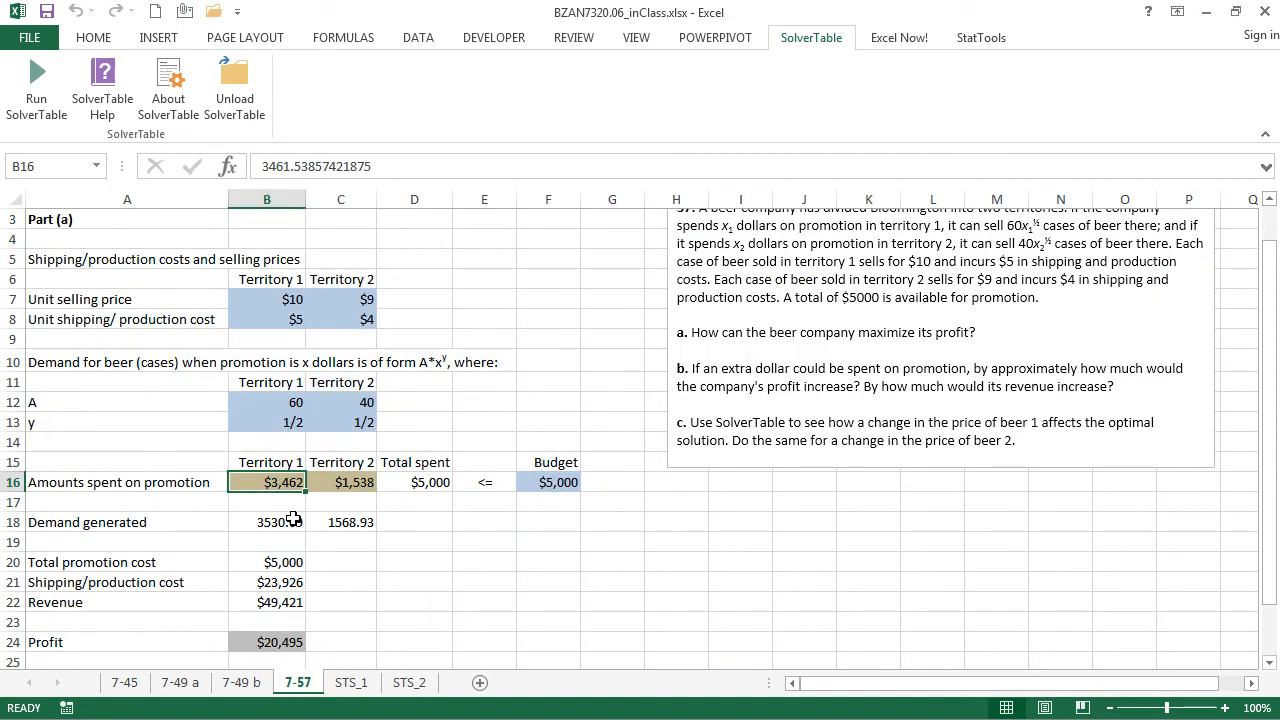
{"action": "left_click", "coordinate": [402, 683]}
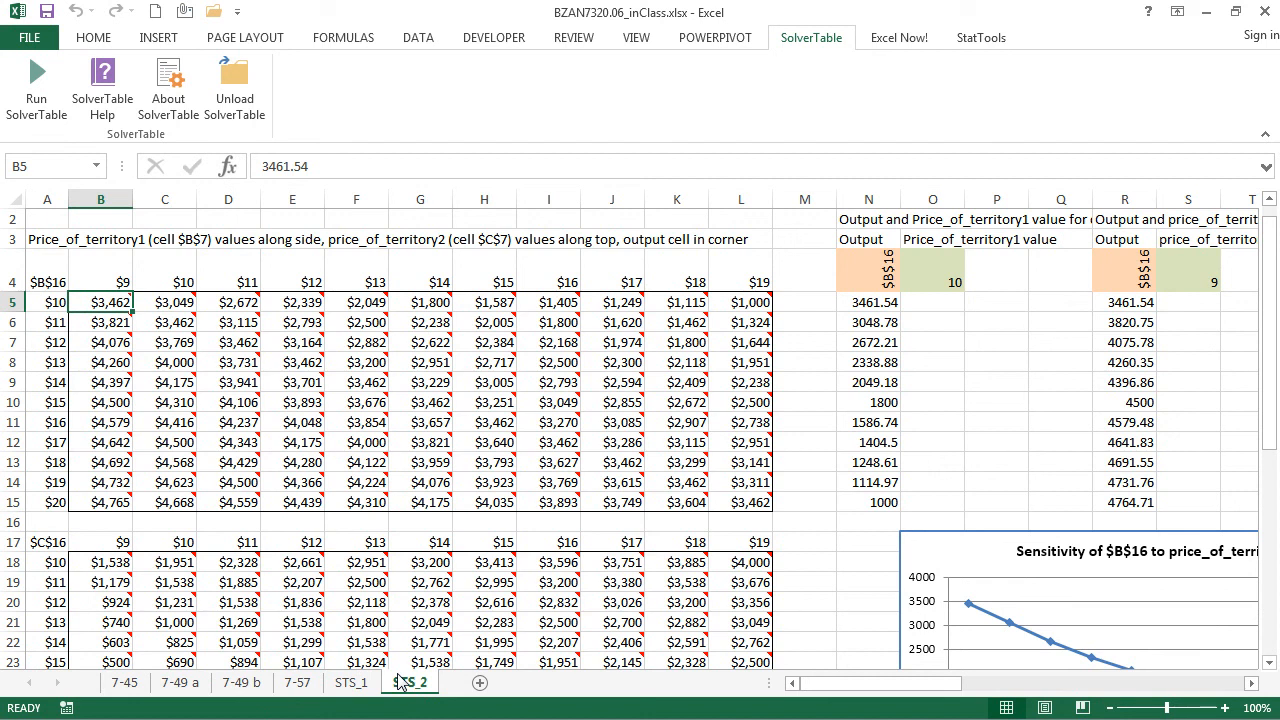
Step: Examine how territory 1 promotion spending changes down the $9 column as the territory 1 price rises from $10 to $20
{"action": "key", "text": "Down"}
{"action": "key", "text": "Down"}
{"action": "key", "text": "Down"}
{"action": "key", "text": "Down"}
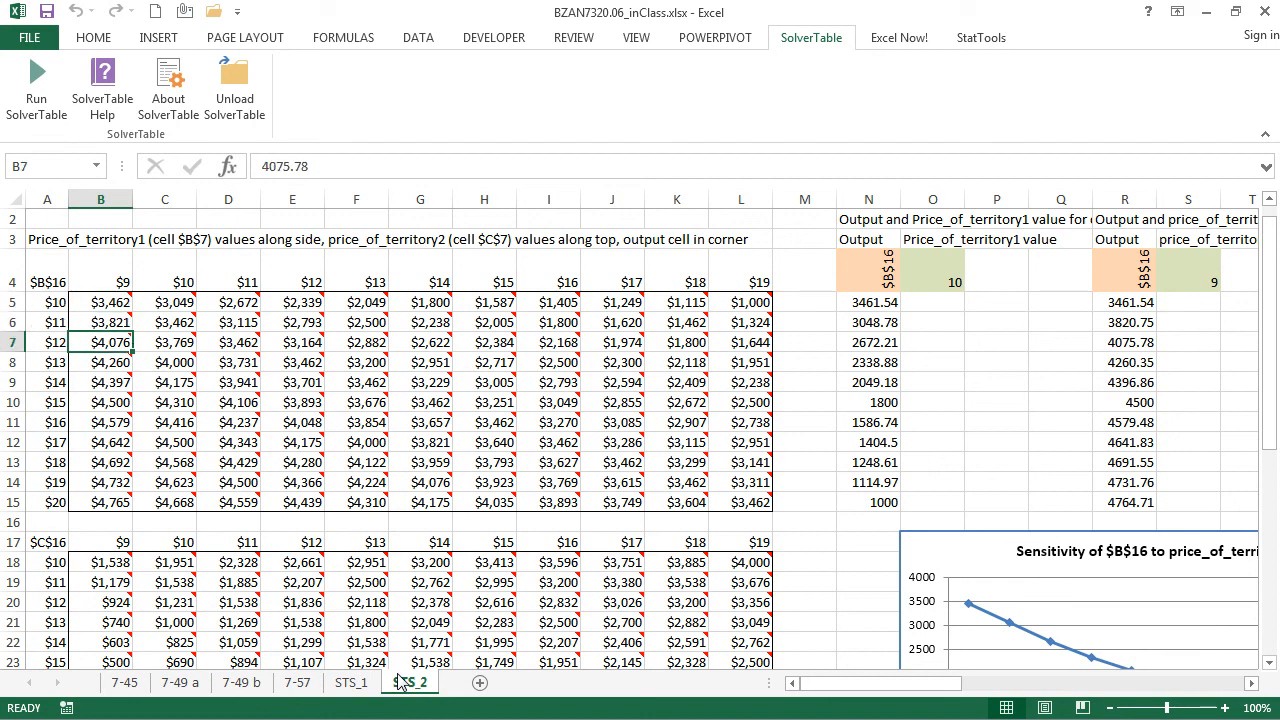
{"action": "key", "text": "Down"}
{"action": "key", "text": "Down"}
{"action": "key", "text": "Down"}
{"action": "key", "text": "Down"}
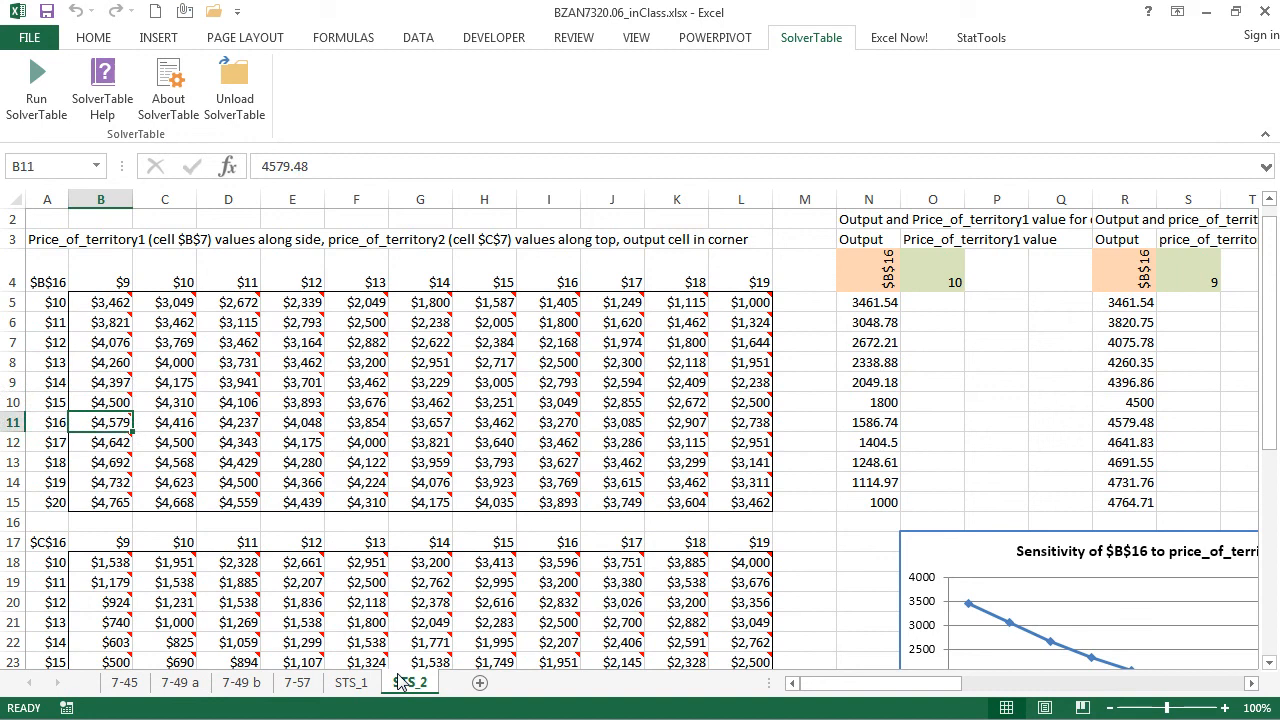
{"action": "key", "text": "Down"}
{"action": "key", "text": "Down"}
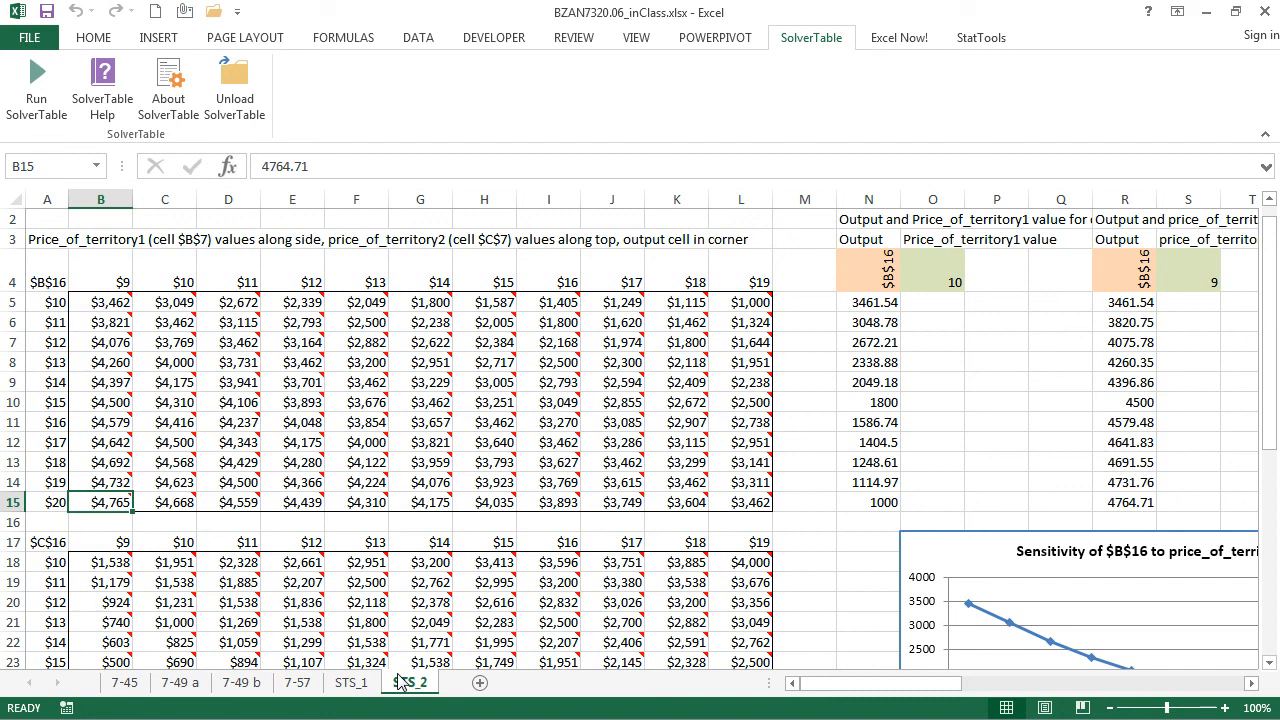
{"action": "key", "text": "Up"}
{"action": "key", "text": "Up"}
{"action": "key", "text": "Up"}
{"action": "key", "text": "Up"}
{"action": "key", "text": "Up"}
{"action": "key", "text": "Up"}
{"action": "key", "text": "Up"}
{"action": "key", "text": "Up"}
{"action": "key", "text": "Up"}
{"action": "key", "text": "Up"}
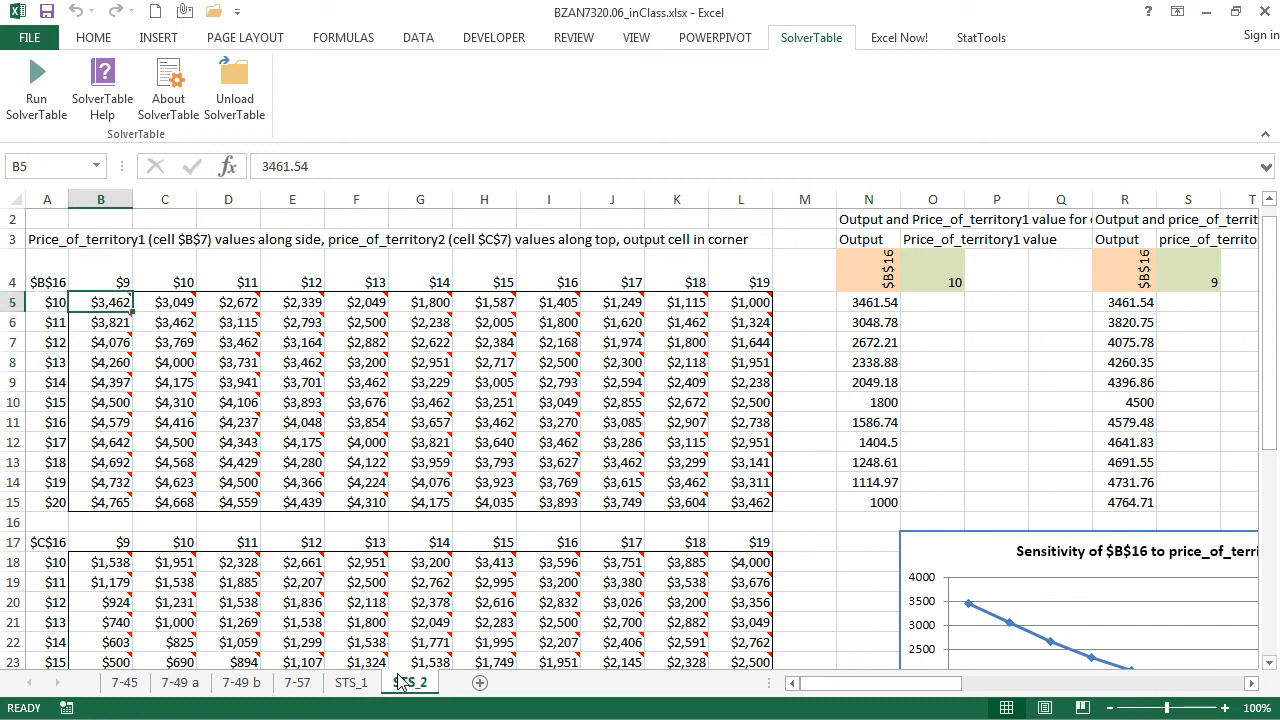
Step: Examine how territory 1 promotion spending changes along the $10 row as the territory 2 price rises from $9 to $19
{"action": "key", "text": "Right"}
{"action": "key", "text": "Right"}
{"action": "key", "text": "Right"}
{"action": "key", "text": "Right"}
{"action": "key", "text": "Right"}
{"action": "key", "text": "Right"}
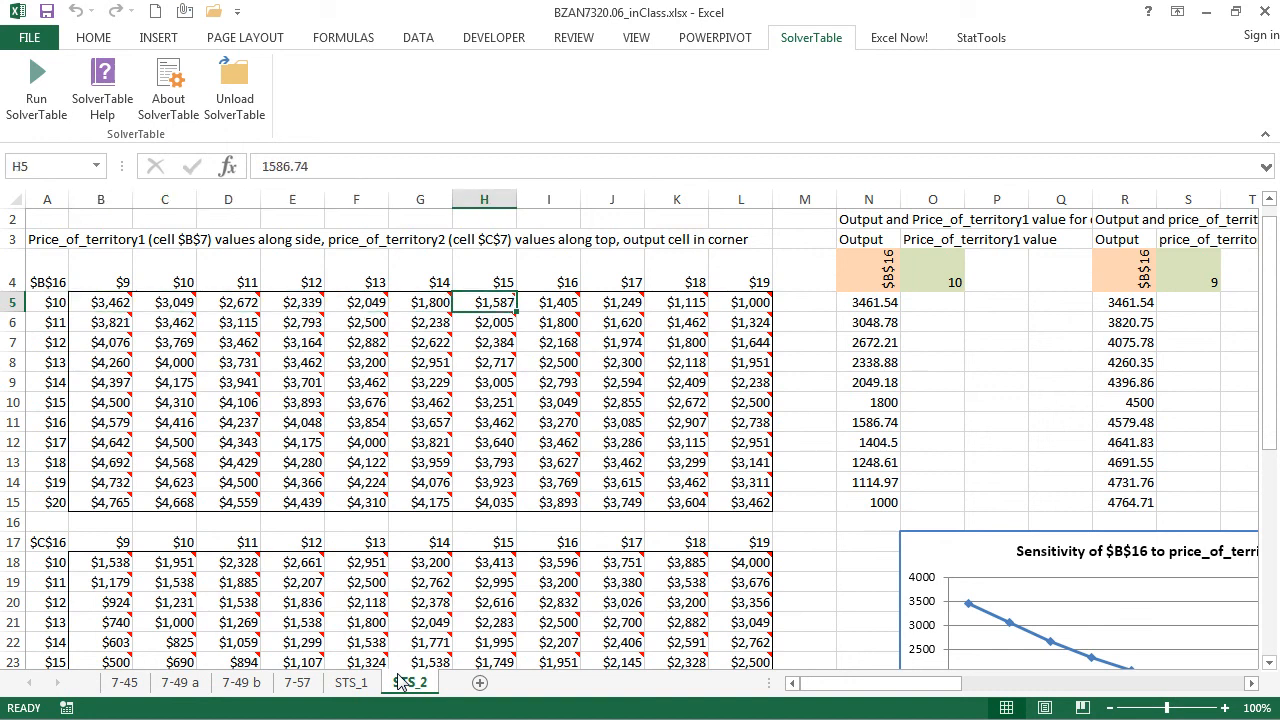
{"action": "key", "text": "Right"}
{"action": "key", "text": "Right"}
{"action": "key", "text": "Right"}
{"action": "key", "text": "Right"}
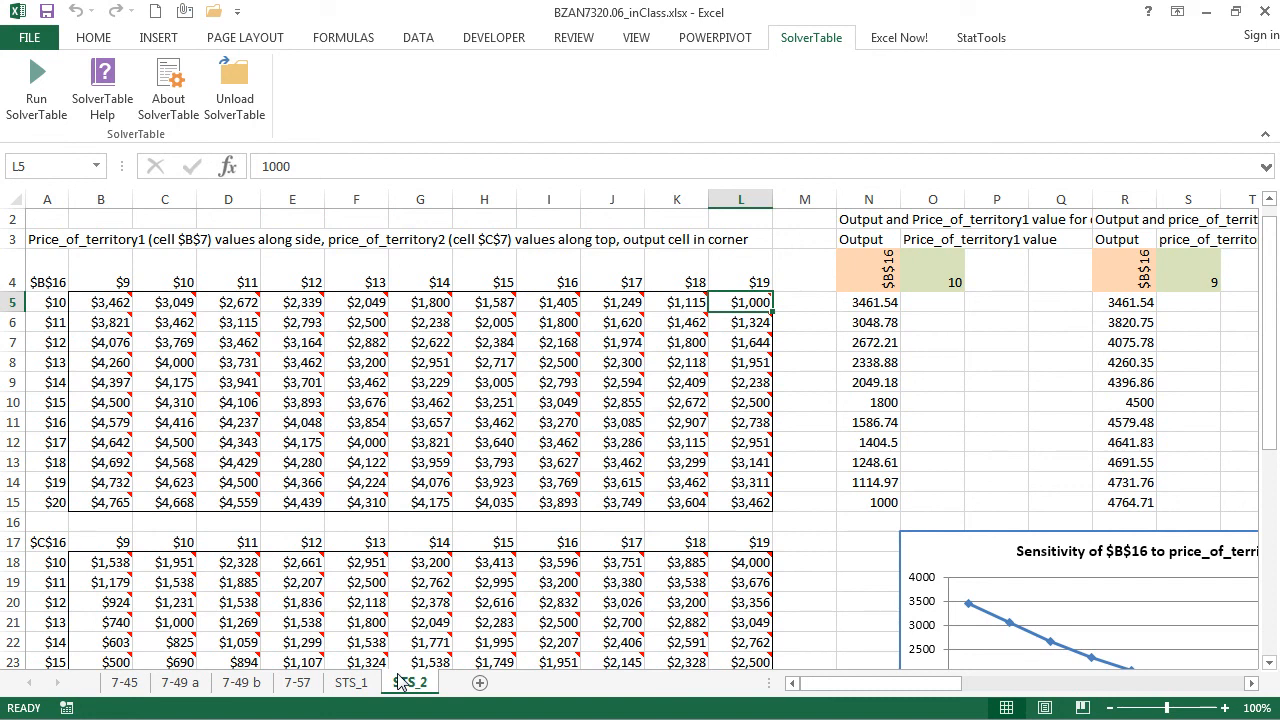
{"action": "key", "text": "Left"}
{"action": "key", "text": "Left"}
{"action": "key", "text": "Left"}
{"action": "key", "text": "Left"}
{"action": "key", "text": "Left"}
{"action": "key", "text": "Left"}
{"action": "key", "text": "Left"}
{"action": "key", "text": "Left"}
{"action": "key", "text": "Left"}
{"action": "key", "text": "Left"}
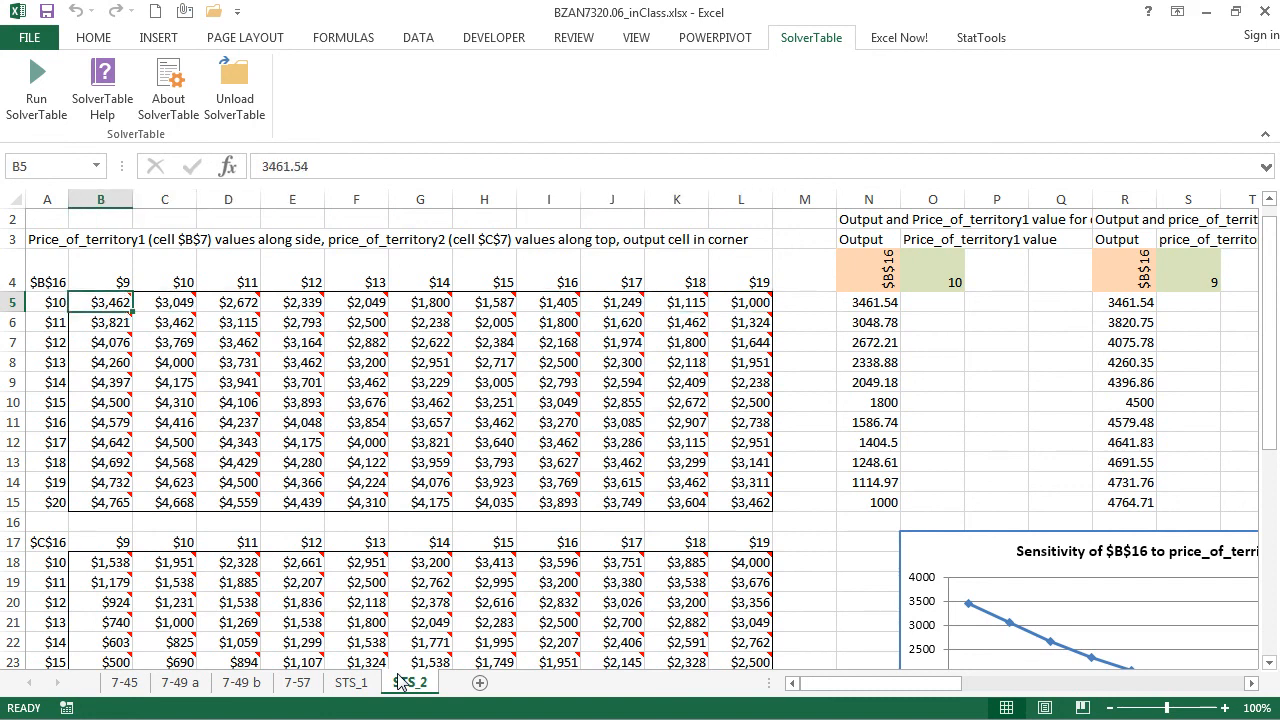
Step: Examine how territory 2 promotion spending in the $C$16 table changes along the $10 row as the territory 2 price rises to $19
{"action": "key", "text": "Down"}
{"action": "key", "text": "Down"}
{"action": "key", "text": "Down"}
{"action": "key", "text": "Down"}
{"action": "key", "text": "Down"}
{"action": "key", "text": "Down"}
{"action": "key", "text": "Down"}
{"action": "key", "text": "Down"}
{"action": "key", "text": "Down"}
{"action": "key", "text": "Down"}
{"action": "key", "text": "Down"}
{"action": "key", "text": "Down"}
{"action": "key", "text": "Down"}
{"action": "key", "text": "Down"}
{"action": "key", "text": "Down"}
{"action": "key", "text": "Down"}
{"action": "key", "text": "Up"}
{"action": "key", "text": "Up"}
{"action": "key", "text": "Up"}
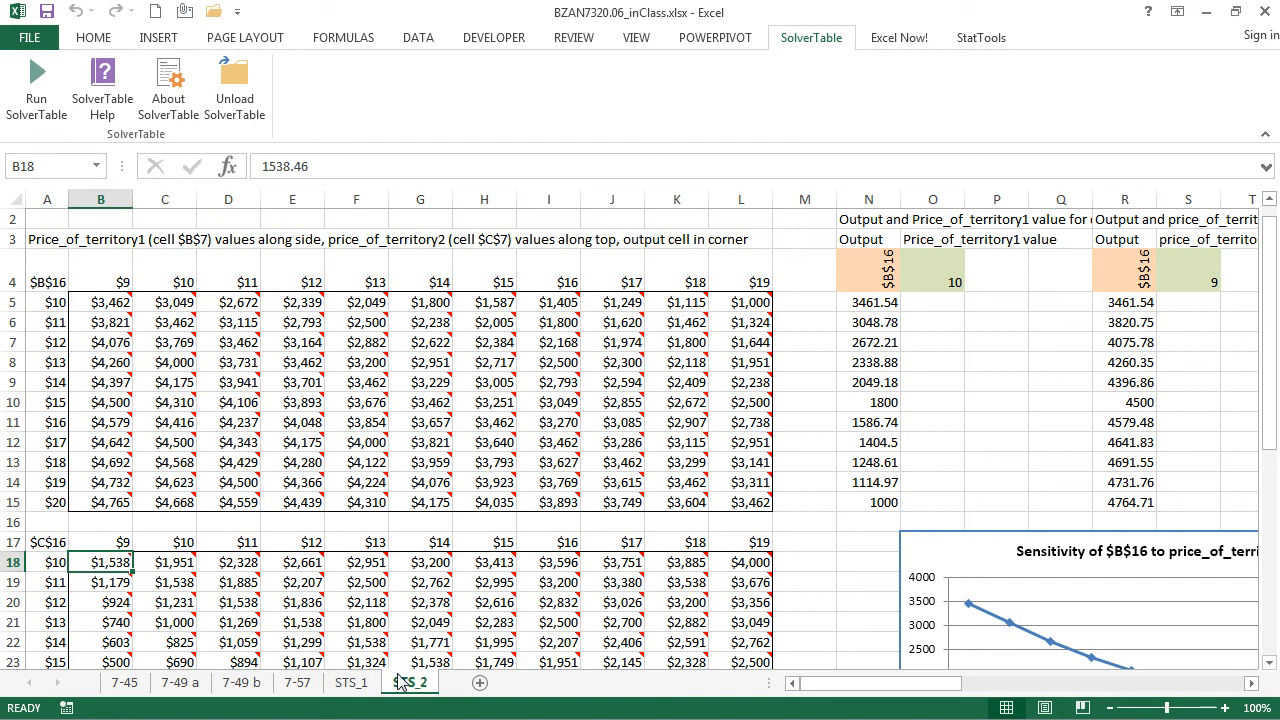
{"action": "key", "text": "Right"}
{"action": "key", "text": "Right"}
{"action": "key", "text": "Right"}
{"action": "key", "text": "Right"}
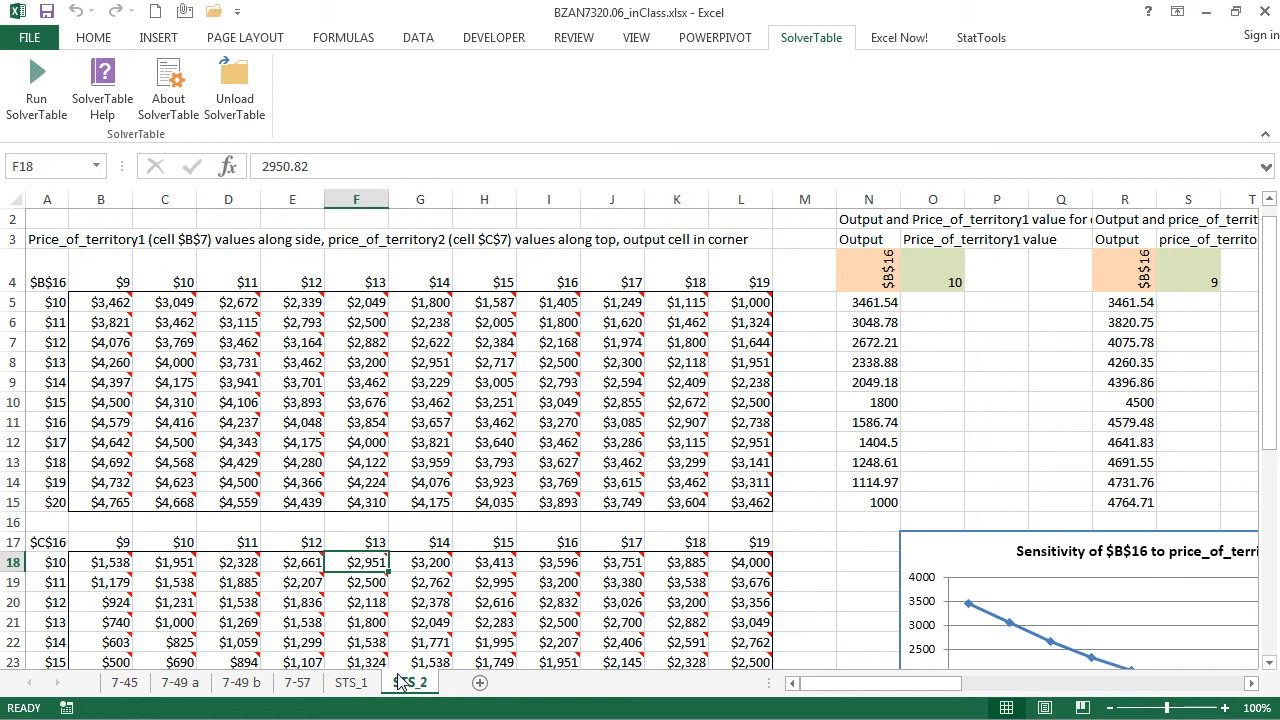
{"action": "key", "text": "Right"}
{"action": "key", "text": "Right"}
{"action": "key", "text": "Right"}
{"action": "key", "text": "Right"}
{"action": "key", "text": "Right"}
{"action": "key", "text": "Right"}
{"action": "key", "text": "Left"}
{"action": "key", "text": "Left"}
{"action": "key", "text": "Left"}
{"action": "key", "text": "Left"}
{"action": "key", "text": "Left"}
{"action": "key", "text": "Left"}
{"action": "key", "text": "Left"}
{"action": "key", "text": "Left"}
{"action": "key", "text": "Left"}
{"action": "key", "text": "Left"}
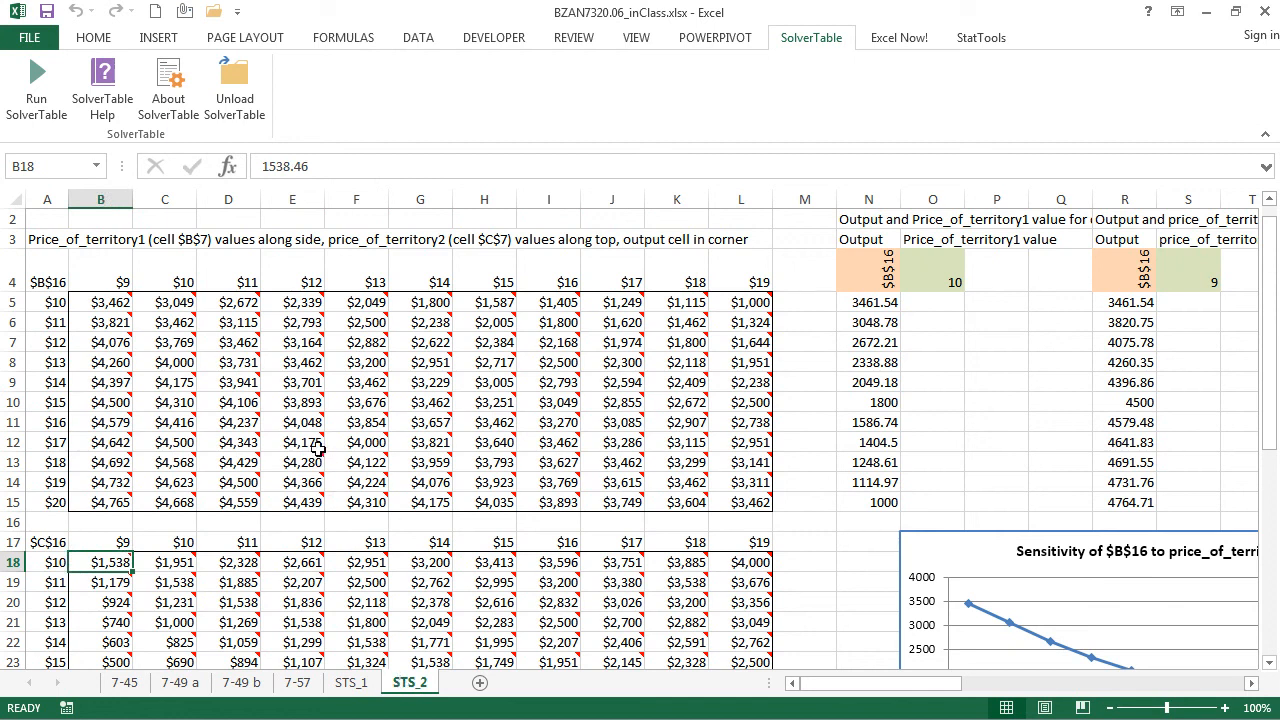
Step: Check the corner output-cell labels of both promotion tables and the territory 2 prices heading the $C$16 table
{"action": "left_click", "coordinate": [46, 282]}
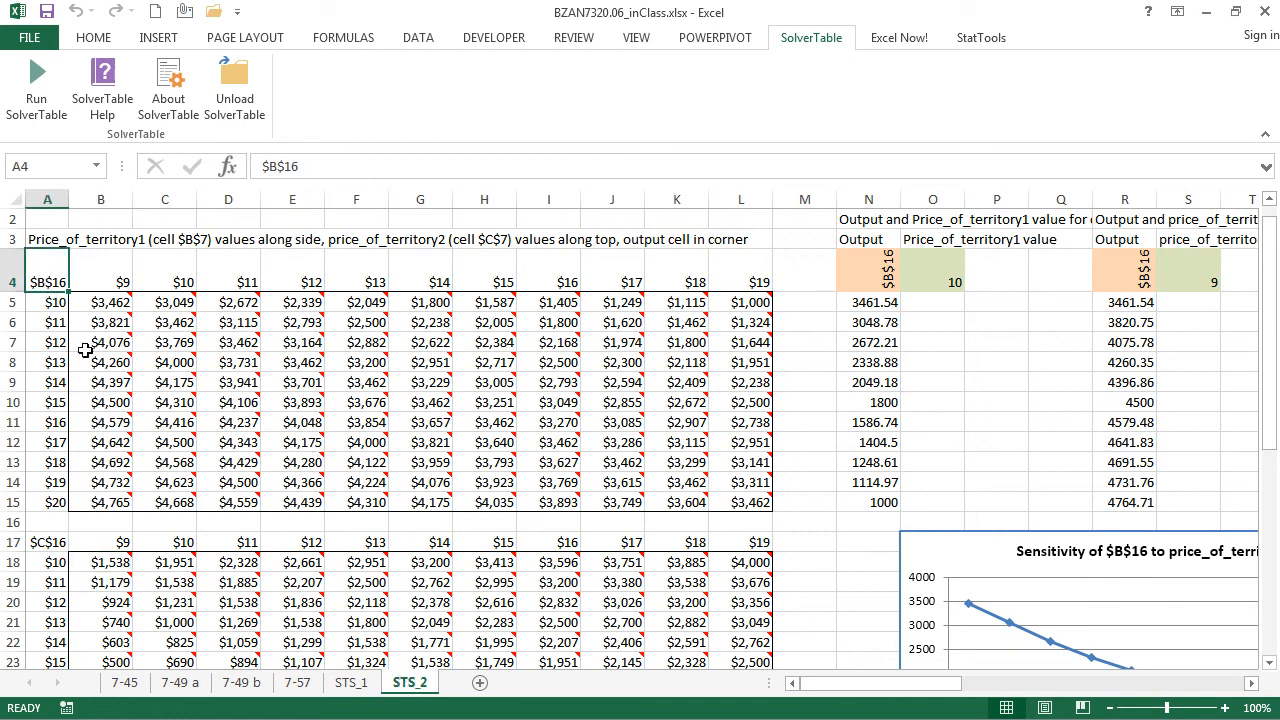
{"action": "left_click", "coordinate": [55, 541]}
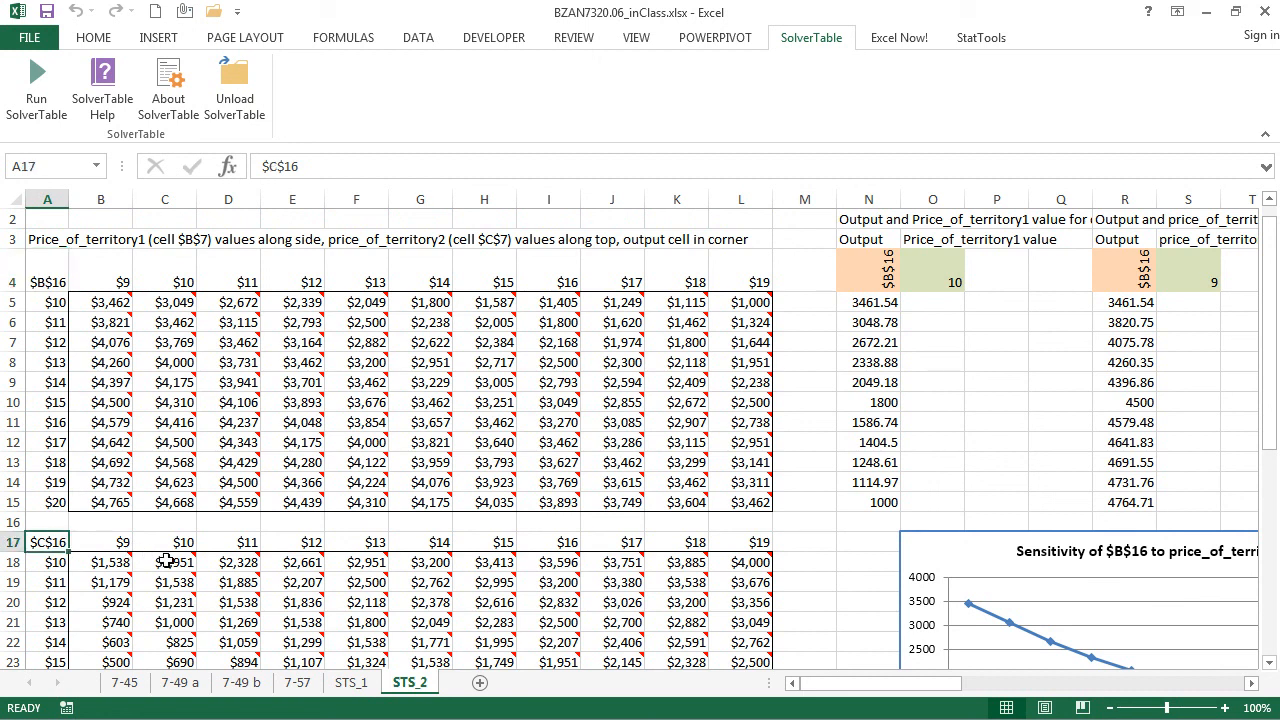
{"action": "mouse_move", "coordinate": [166, 561]}
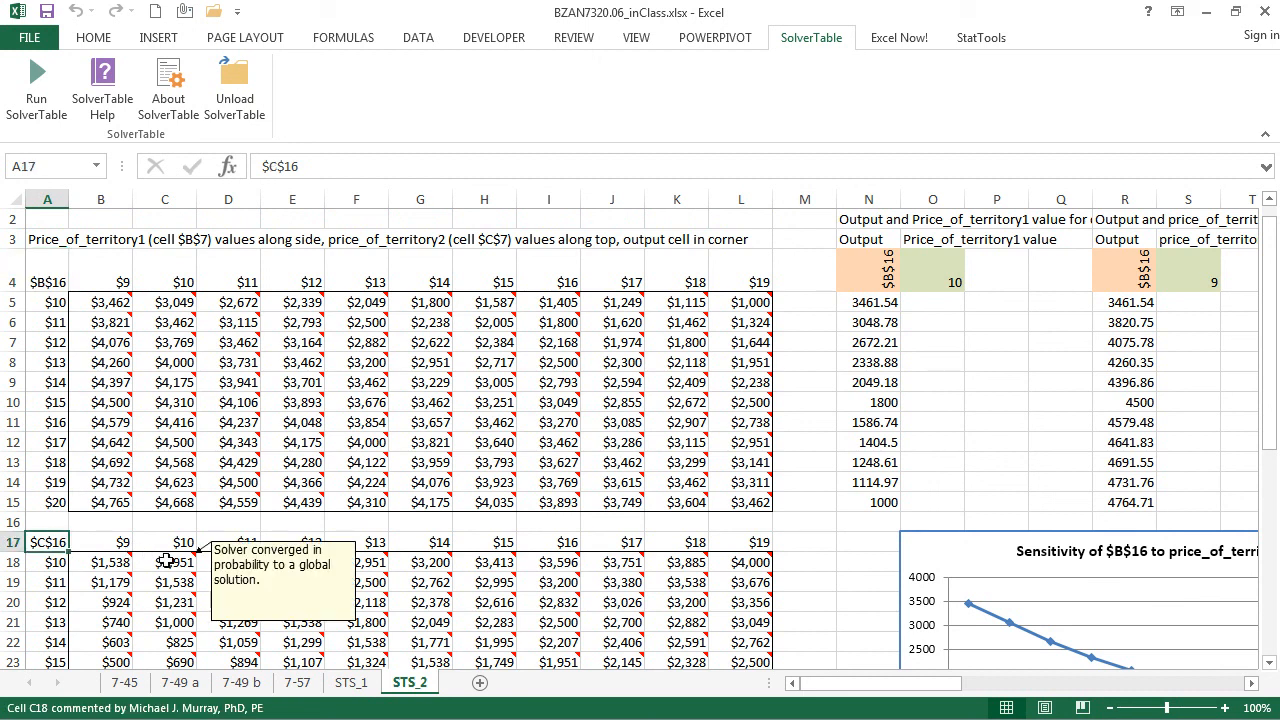
{"action": "key", "text": "Right"}
{"action": "key", "text": "Right"}
{"action": "key", "text": "Right"}
{"action": "key", "text": "Right"}
{"action": "key", "text": "Right"}
{"action": "key", "text": "Right"}
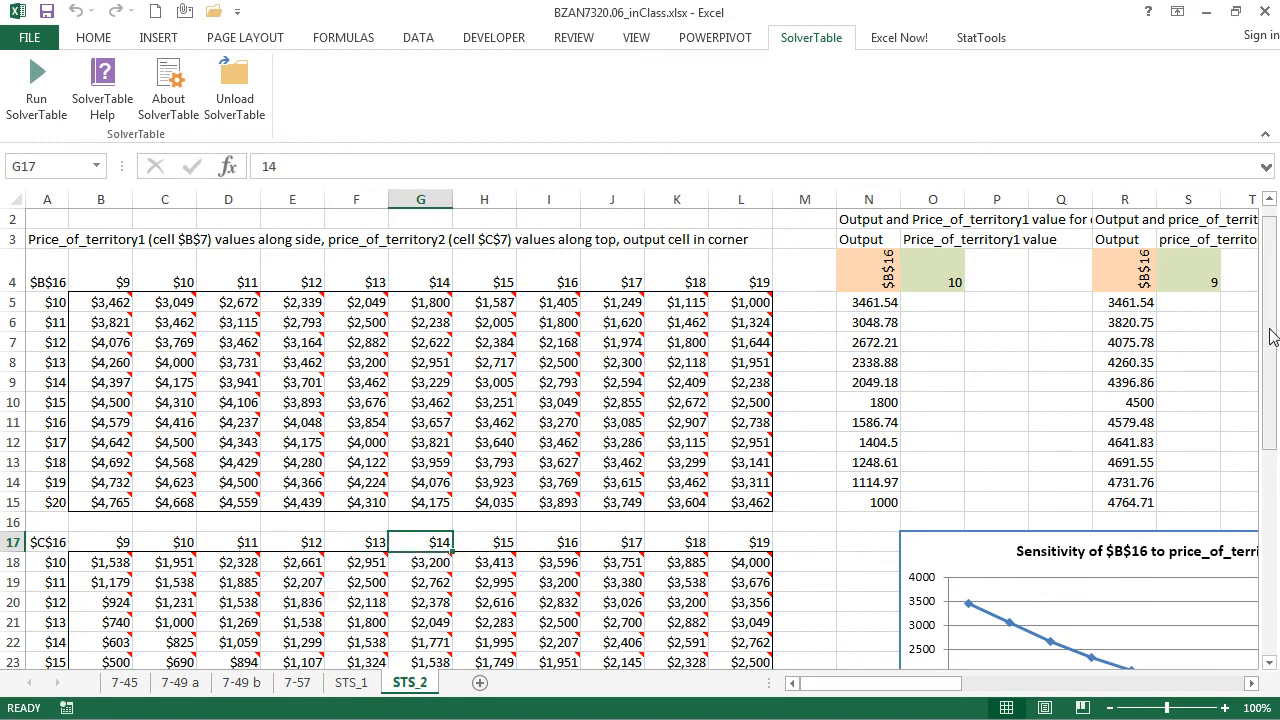
Step: Examine the profit table for $B$24 along the $10 row as the territory 2 price rises
{"action": "left_click_drag", "start_coordinate": [1270, 337], "coordinate": [1277, 532]}
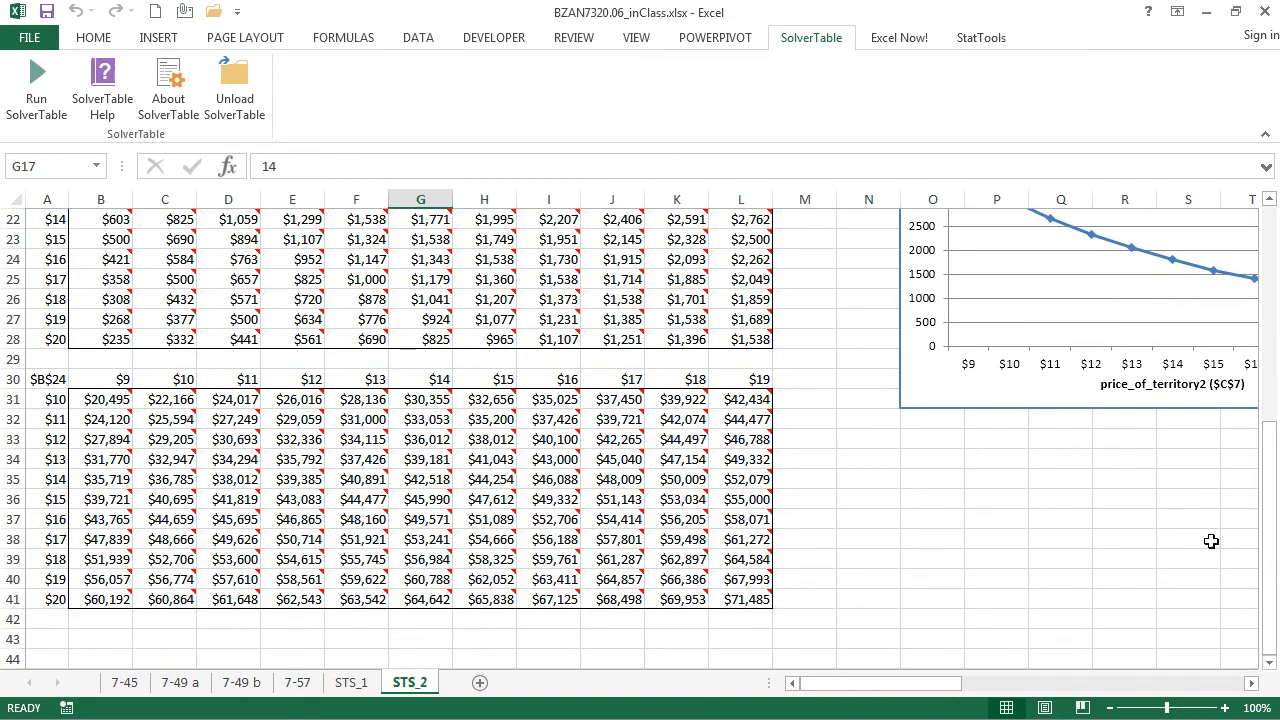
{"action": "left_click", "coordinate": [95, 402]}
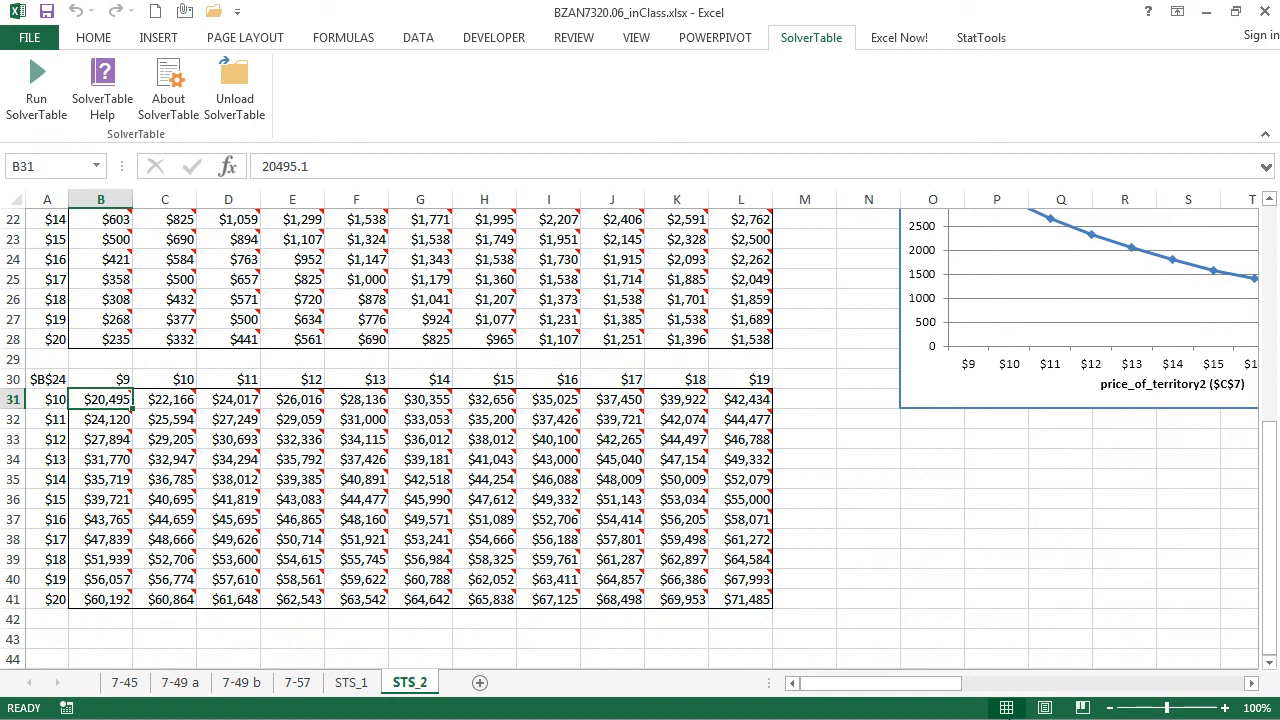
{"action": "key", "text": "Right"}
{"action": "key", "text": "Right"}
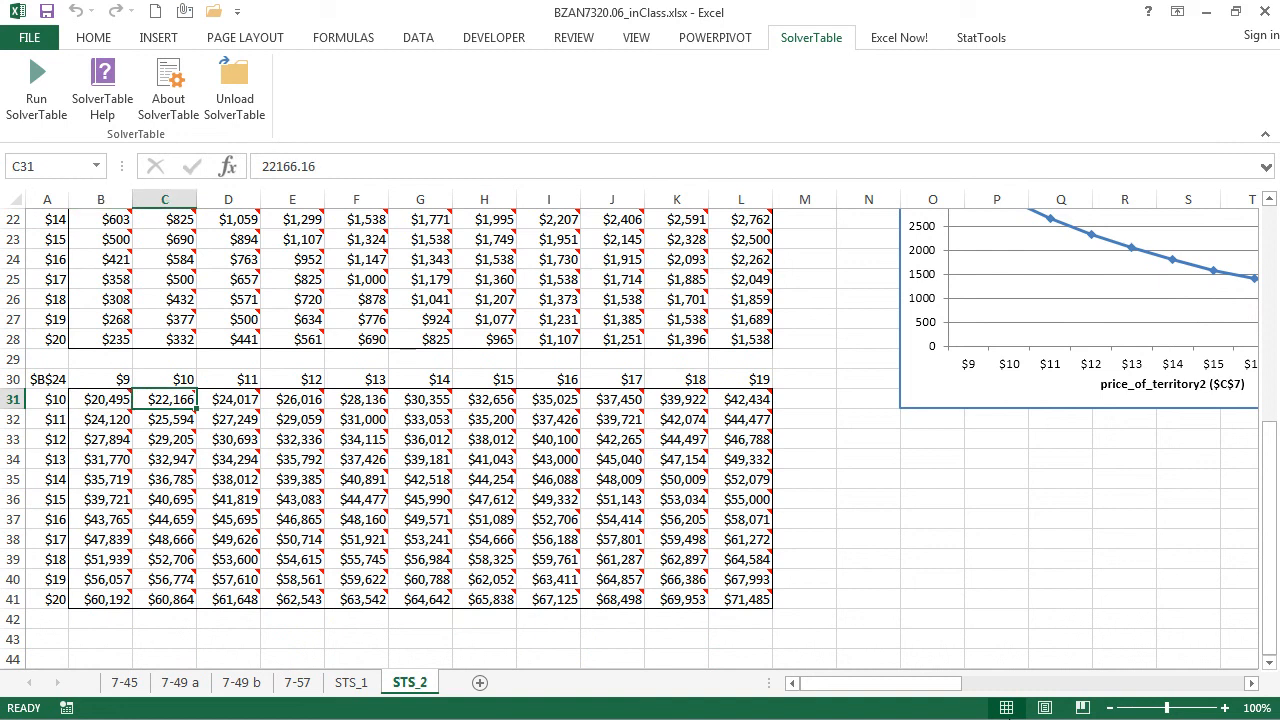
{"action": "key", "text": "Right"}
{"action": "key", "text": "Right"}
{"action": "key", "text": "Right"}
{"action": "key", "text": "Right"}
{"action": "key", "text": "Right"}
{"action": "key", "text": "Right"}
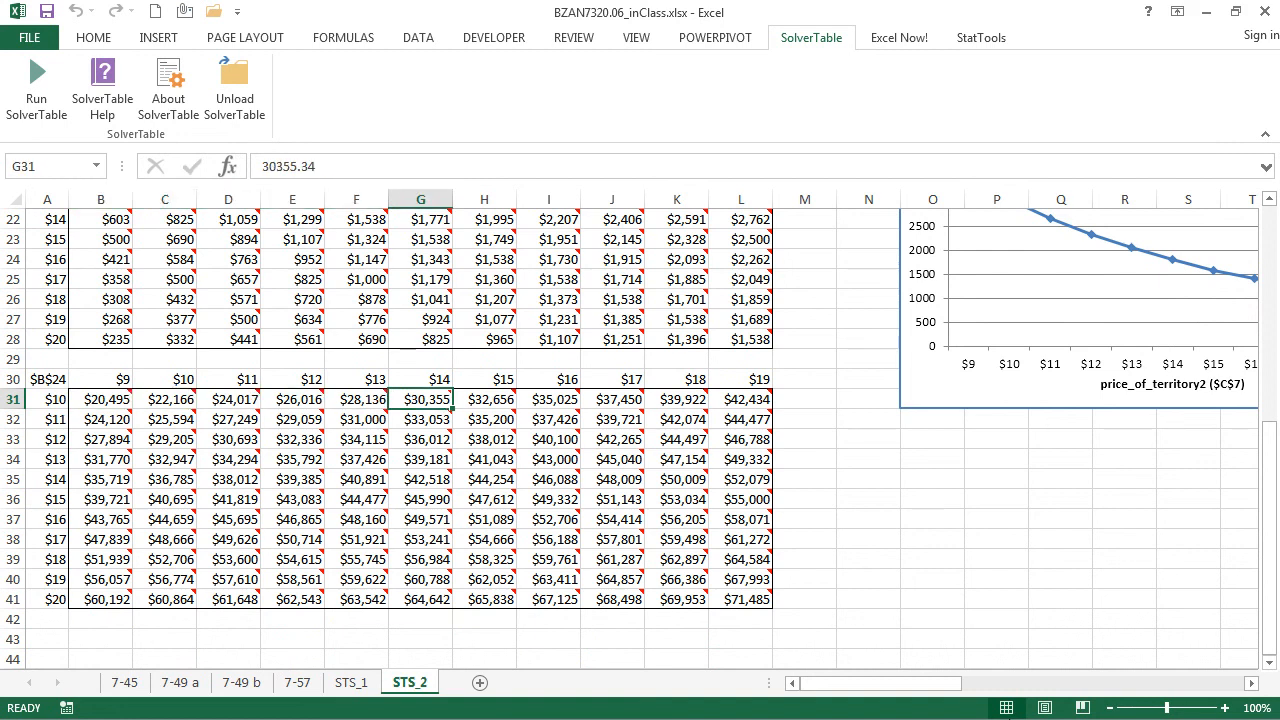
{"action": "key", "text": "Right"}
{"action": "key", "text": "Right"}
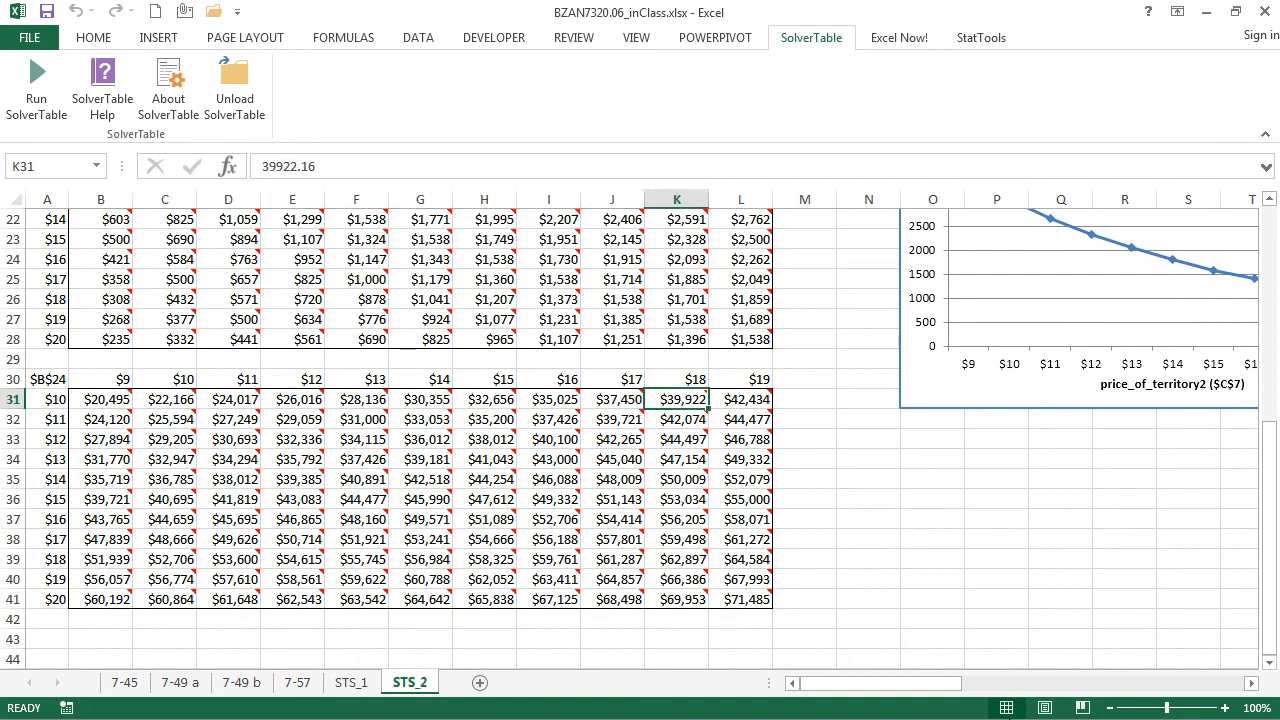
{"action": "key", "text": "Left"}
{"action": "key", "text": "Left"}
{"action": "key", "text": "Left"}
{"action": "key", "text": "Left"}
{"action": "key", "text": "Left"}
{"action": "key", "text": "Left"}
{"action": "key", "text": "Left"}
{"action": "key", "text": "Left"}
{"action": "key", "text": "Left"}
{"action": "key", "text": "Left"}
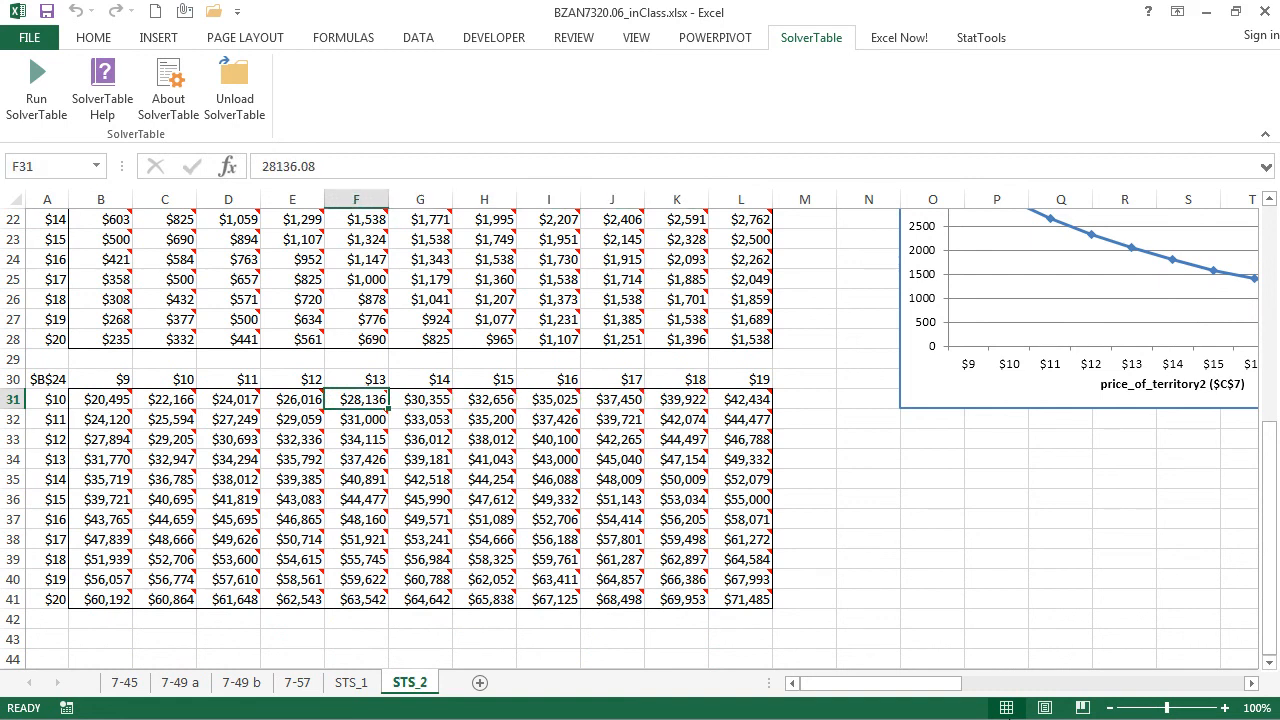
Step: Examine the profit table down the $9 column as the territory 1 price rises
{"action": "key", "text": "Down"}
{"action": "key", "text": "Down"}
{"action": "key", "text": "Down"}
{"action": "key", "text": "Down"}
{"action": "key", "text": "Down"}
{"action": "key", "text": "Down"}
{"action": "key", "text": "Down"}
{"action": "key", "text": "Down"}
{"action": "key", "text": "Down"}
{"action": "key", "text": "Down"}
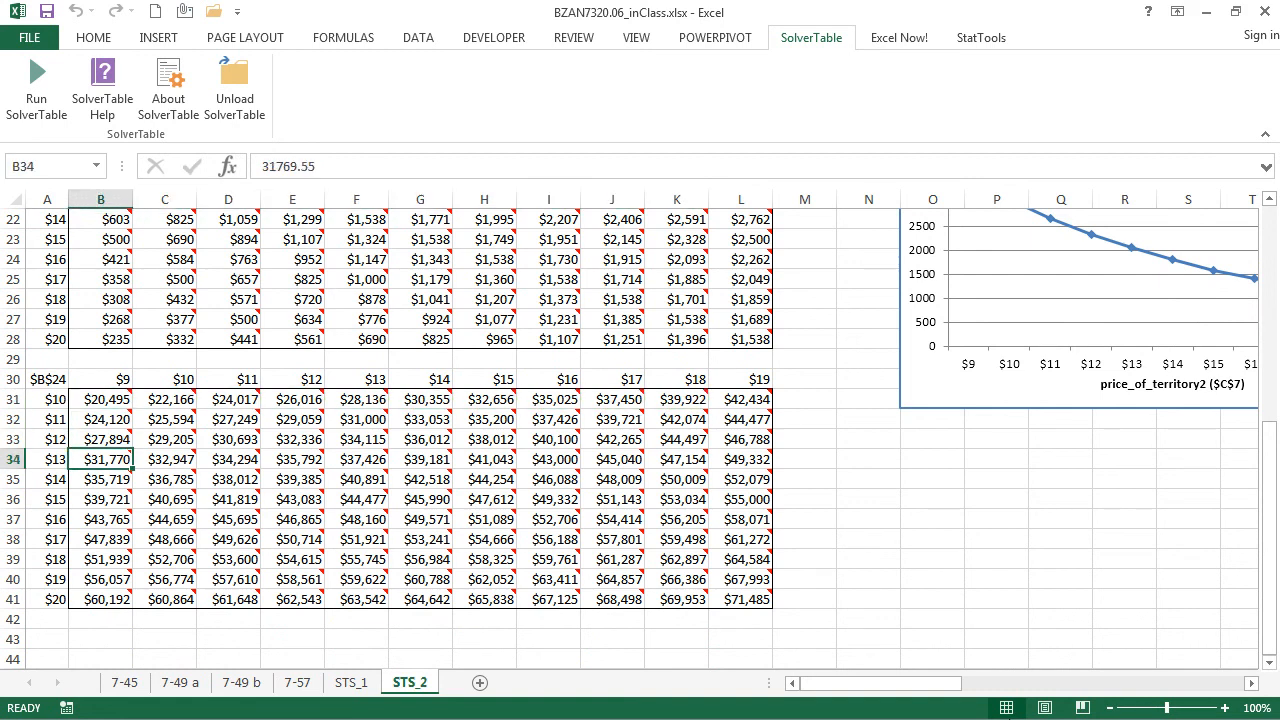
{"action": "key", "text": "Up"}
{"action": "key", "text": "Up"}
{"action": "key", "text": "Up"}
{"action": "key", "text": "Up"}
{"action": "key", "text": "Up"}
{"action": "key", "text": "Up"}
{"action": "key", "text": "Up"}
{"action": "key", "text": "Up"}
{"action": "key", "text": "Up"}
{"action": "key", "text": "Up"}
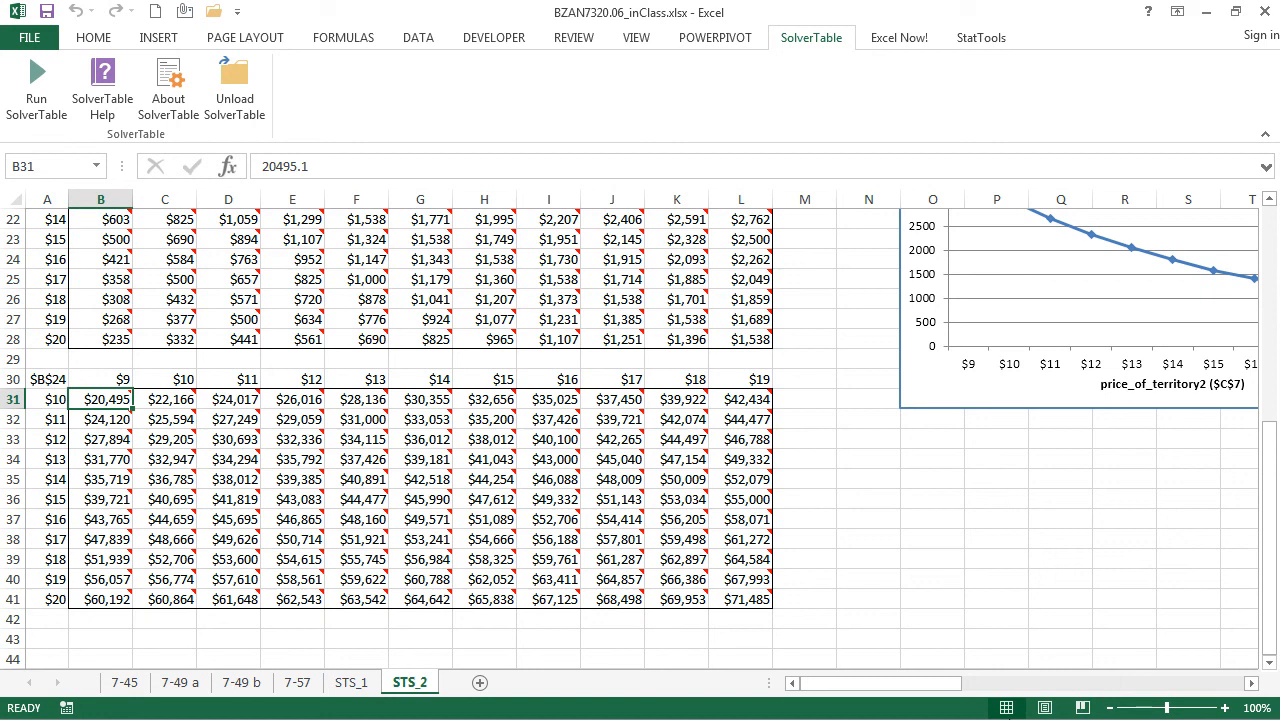
Step: Return to cell A1, the title of the twoway analysis worksheet
{"action": "key", "text": "ctrl+Up"}
{"action": "key", "text": "ctrl+Up"}
{"action": "key", "text": "ctrl+Up"}
{"action": "key", "text": "ctrl+Up"}
{"action": "key", "text": "ctrl+Up"}
{"action": "key", "text": "ctrl+Up"}
{"action": "key", "text": "ctrl+Up"}
{"action": "key", "text": "ctrl+Up"}
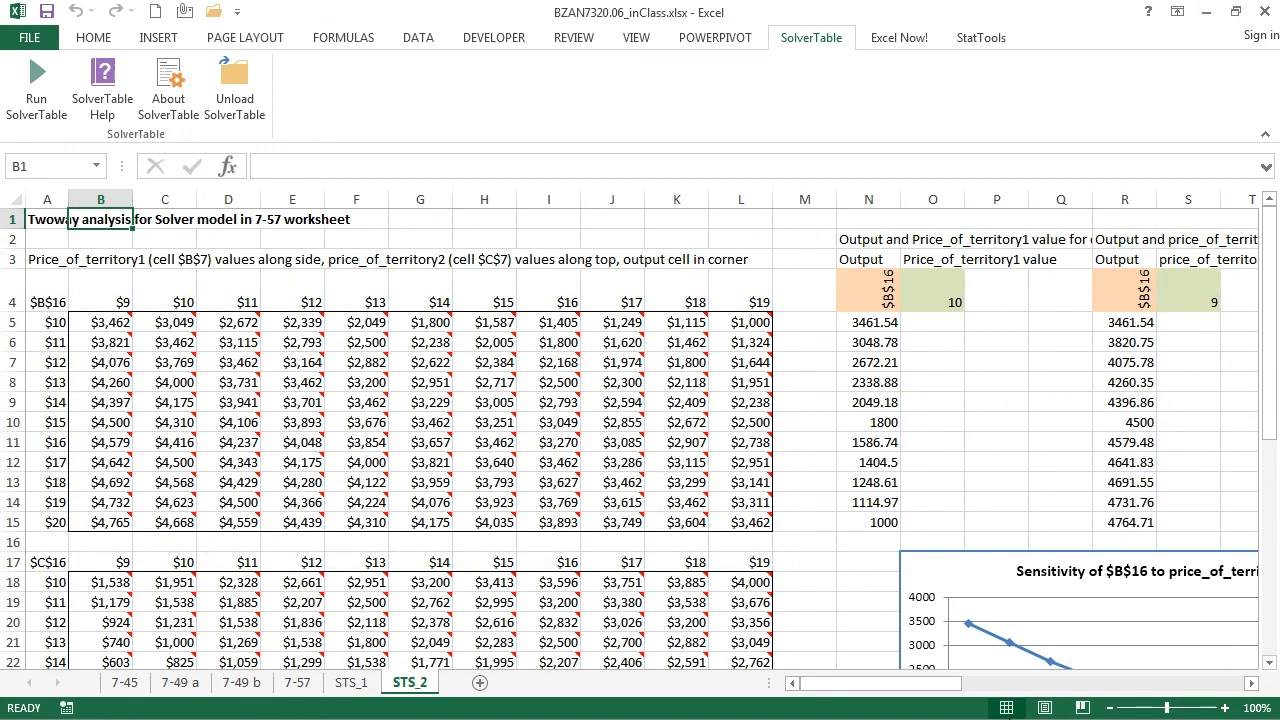
{"action": "key", "text": "Left"}
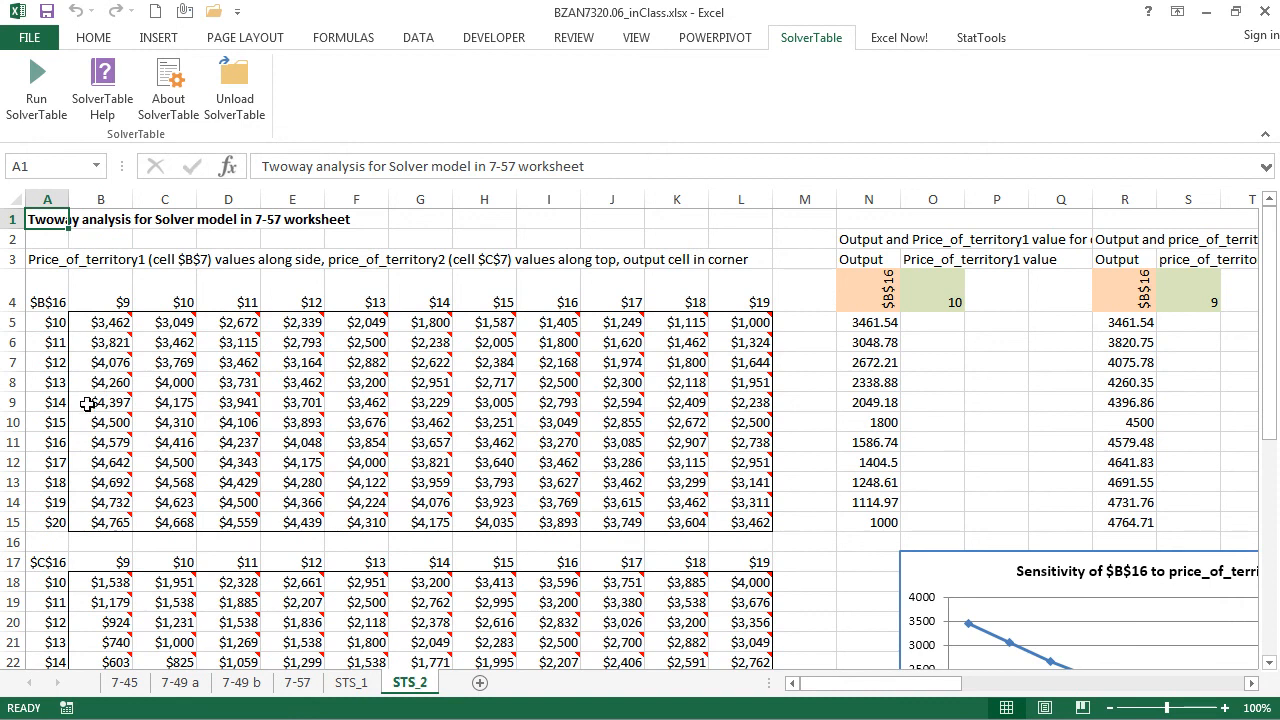
Step: Examine the $B$16 table's territory 1 promotion amounts for territory 2 prices of $16 to $19, going down the rows from the $10 territory 1 price
{"action": "left_click", "coordinate": [93, 441]}
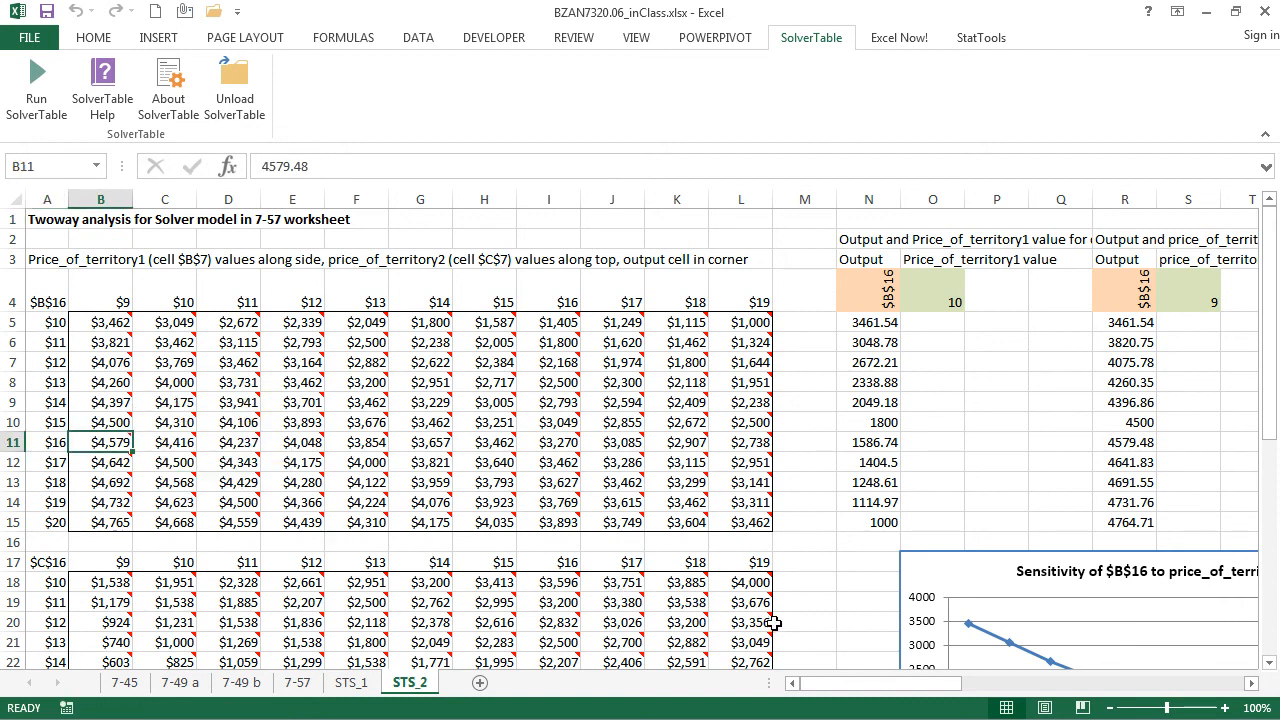
{"action": "left_click", "coordinate": [554, 296]}
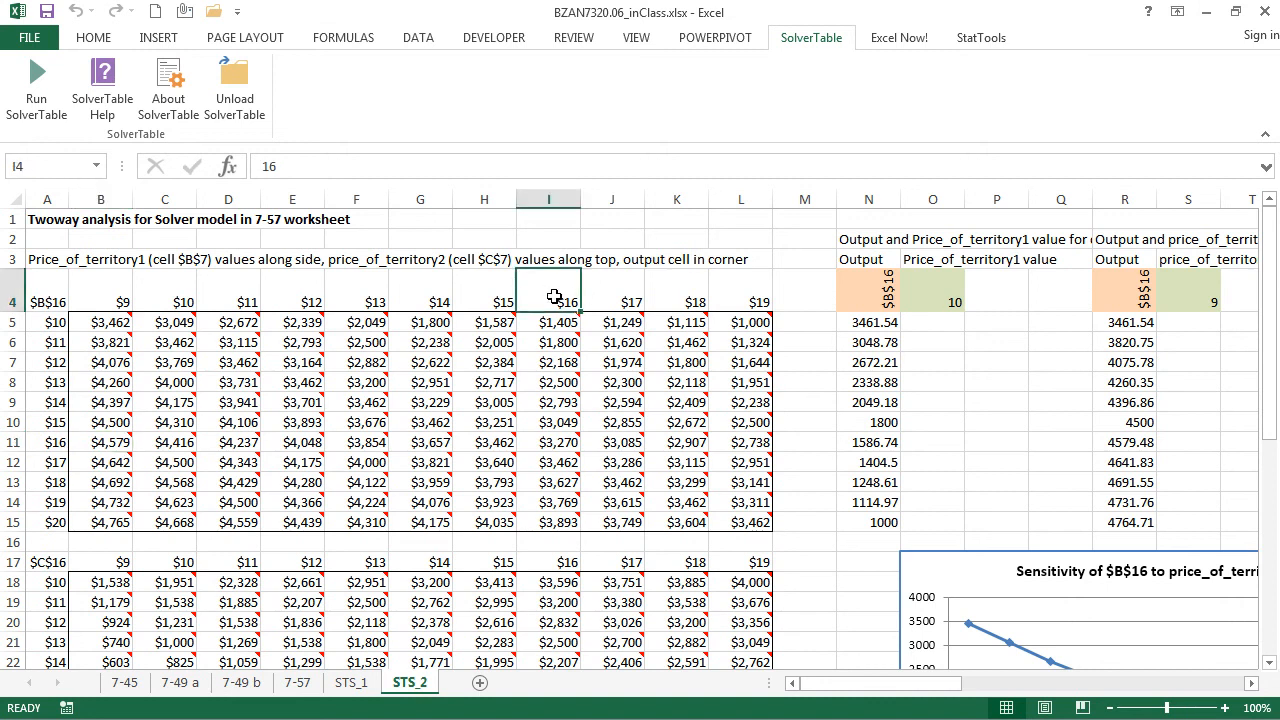
{"action": "mouse_move", "coordinate": [754, 506]}
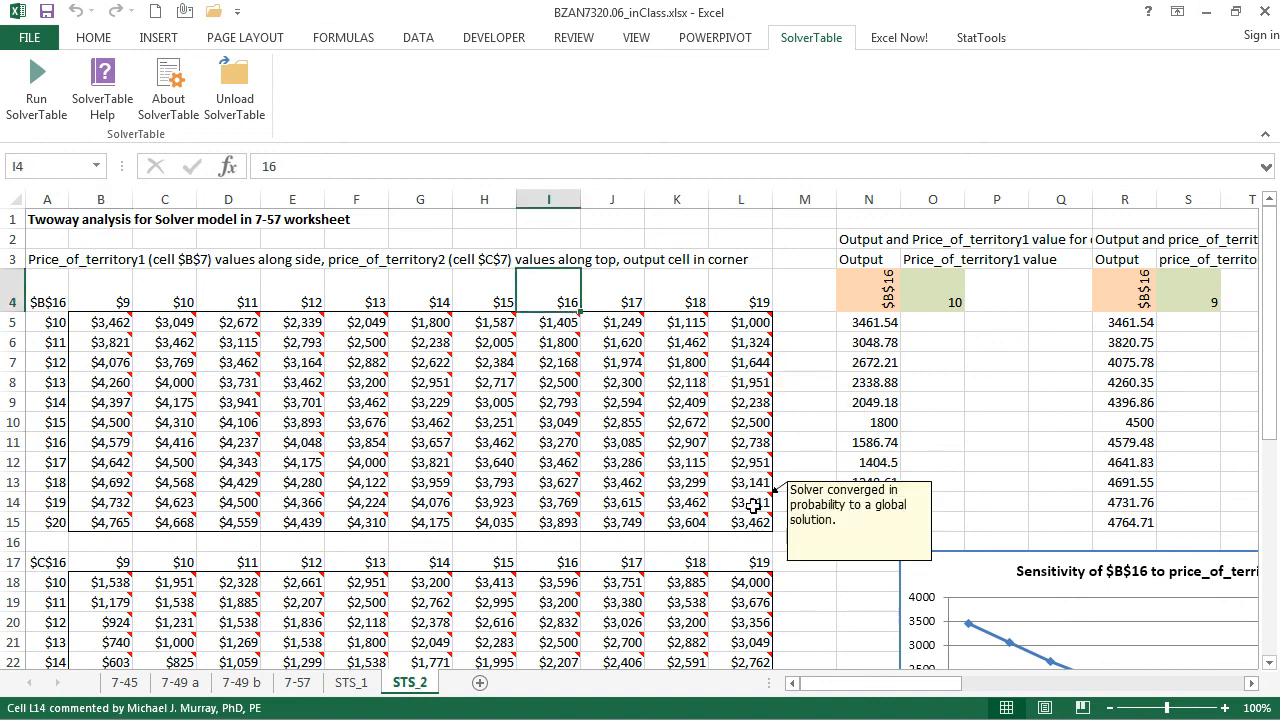
{"action": "key", "text": "Down"}
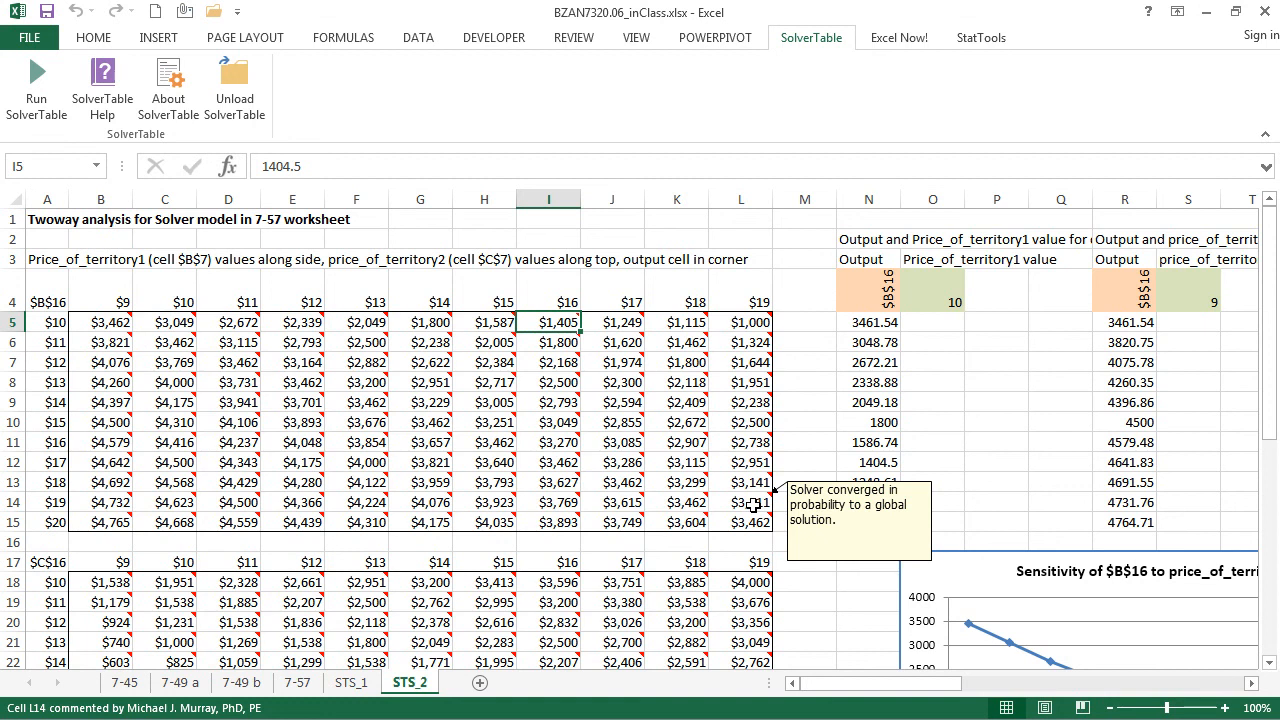
{"action": "key", "text": "shift+Right"}
{"action": "key", "text": "shift+Right"}
{"action": "key", "text": "shift+Right"}
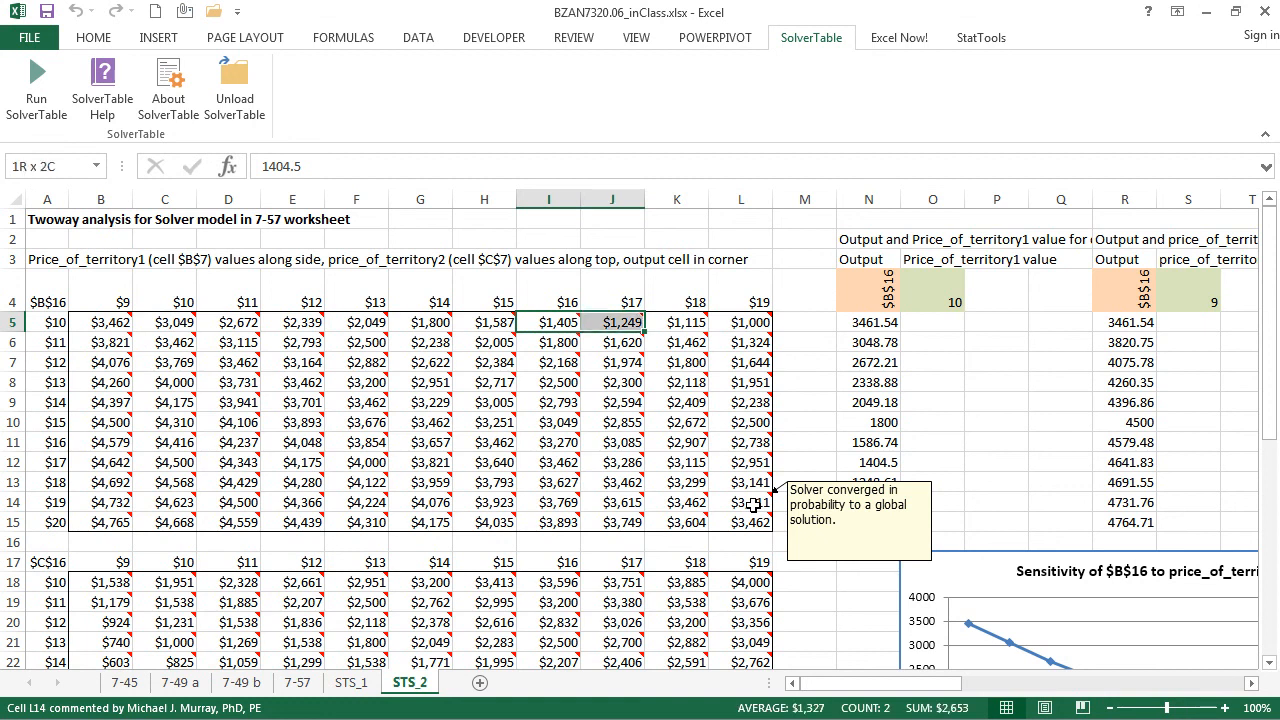
{"action": "key", "text": "shift+Down"}
{"action": "key", "text": "shift+Down"}
{"action": "key", "text": "shift+Down"}
{"action": "key", "text": "shift+Down"}
{"action": "key", "text": "shift+Down"}
{"action": "key", "text": "shift+Down"}
{"action": "key", "text": "shift+Down"}
{"action": "key", "text": "shift+Down"}
{"action": "key", "text": "shift+Down"}
{"action": "key", "text": "shift+Down"}
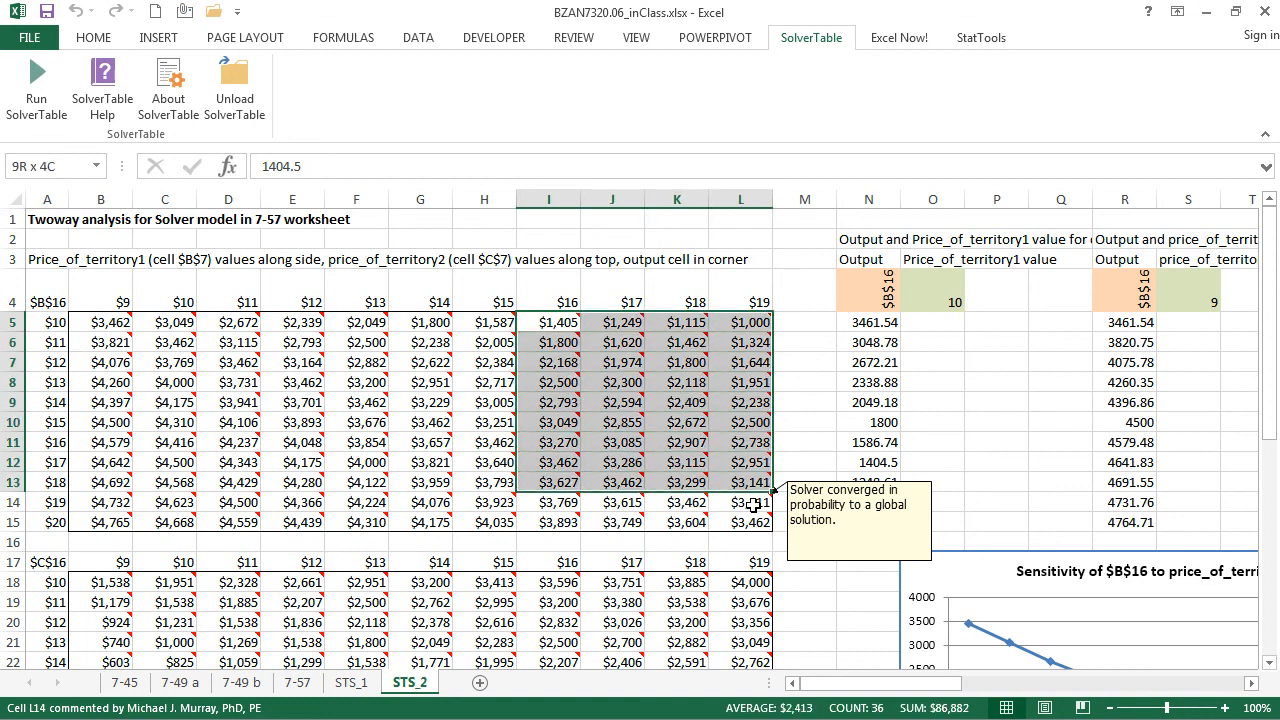
Step: Narrow the examined block of the $B$16 table to the $10 row for territory 2 prices of $16 to $19
{"action": "key", "text": "shift+Up"}
{"action": "key", "text": "shift+Up"}
{"action": "key", "text": "shift+Up"}
{"action": "key", "text": "shift+Up"}
{"action": "key", "text": "shift+Up"}
{"action": "key", "text": "shift+Up"}
{"action": "key", "text": "shift+Up"}
{"action": "key", "text": "shift+Up"}
{"action": "key", "text": "shift+Up"}
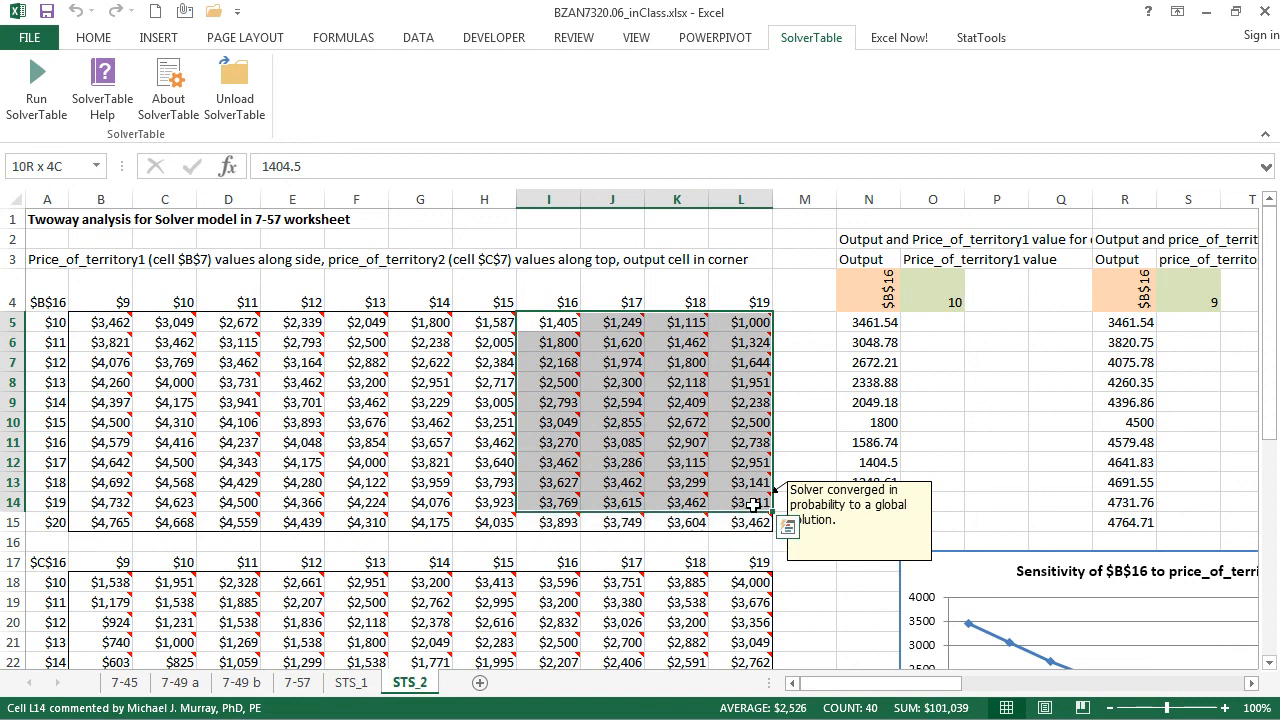
{"action": "key", "text": "shift+Up"}
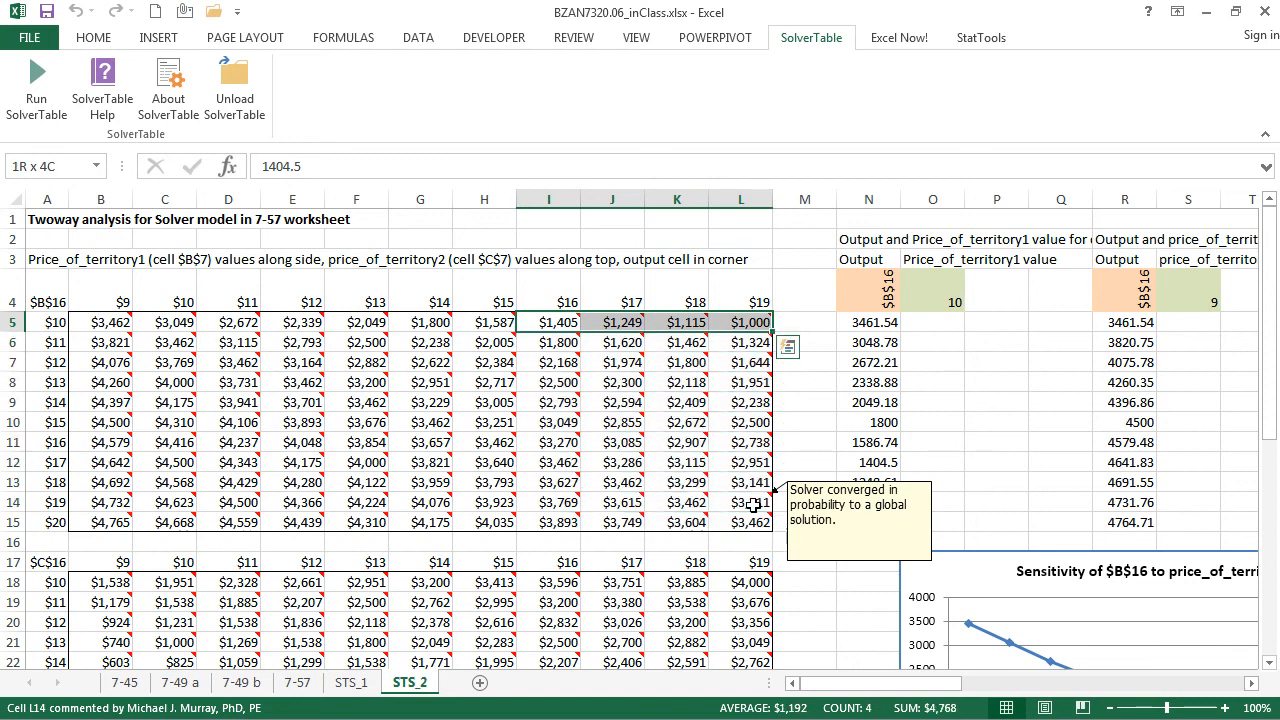
{"action": "key", "text": "shift+Left"}
{"action": "key", "text": "shift+Left"}
{"action": "key", "text": "shift+Left"}
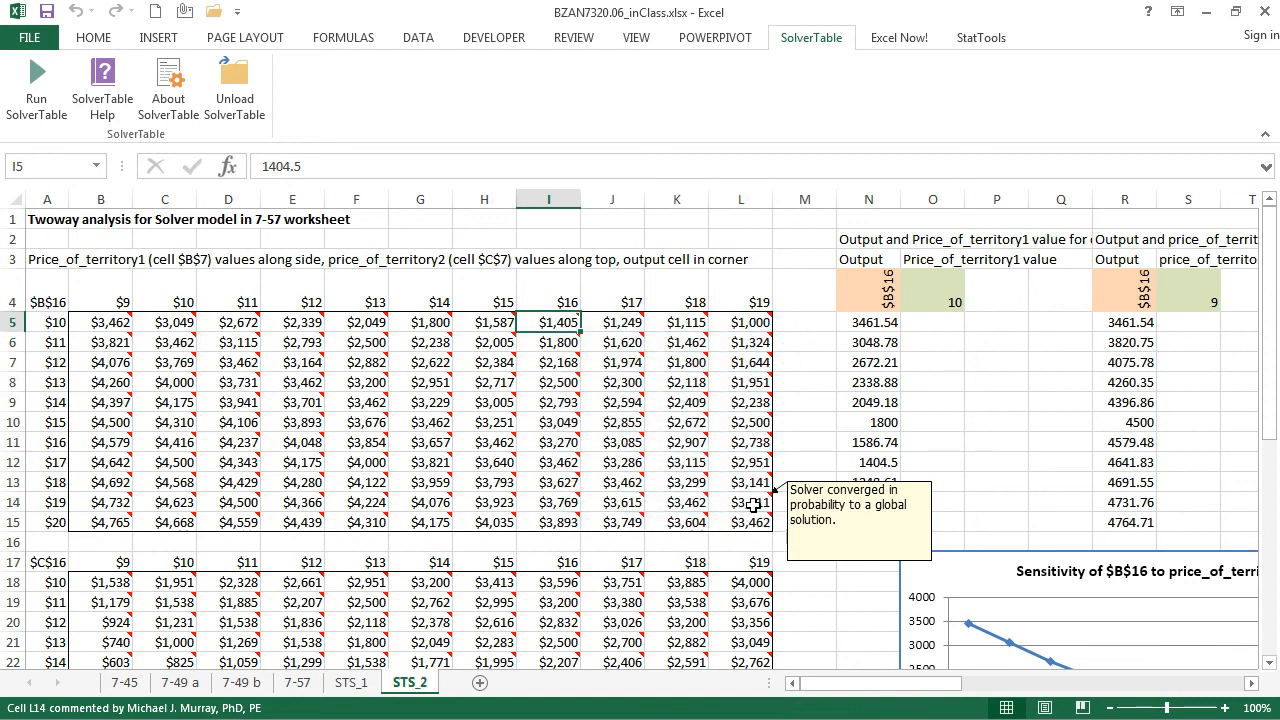
{"action": "key", "text": "shift+Right"}
{"action": "key", "text": "shift+Right"}
{"action": "key", "text": "shift+Right"}
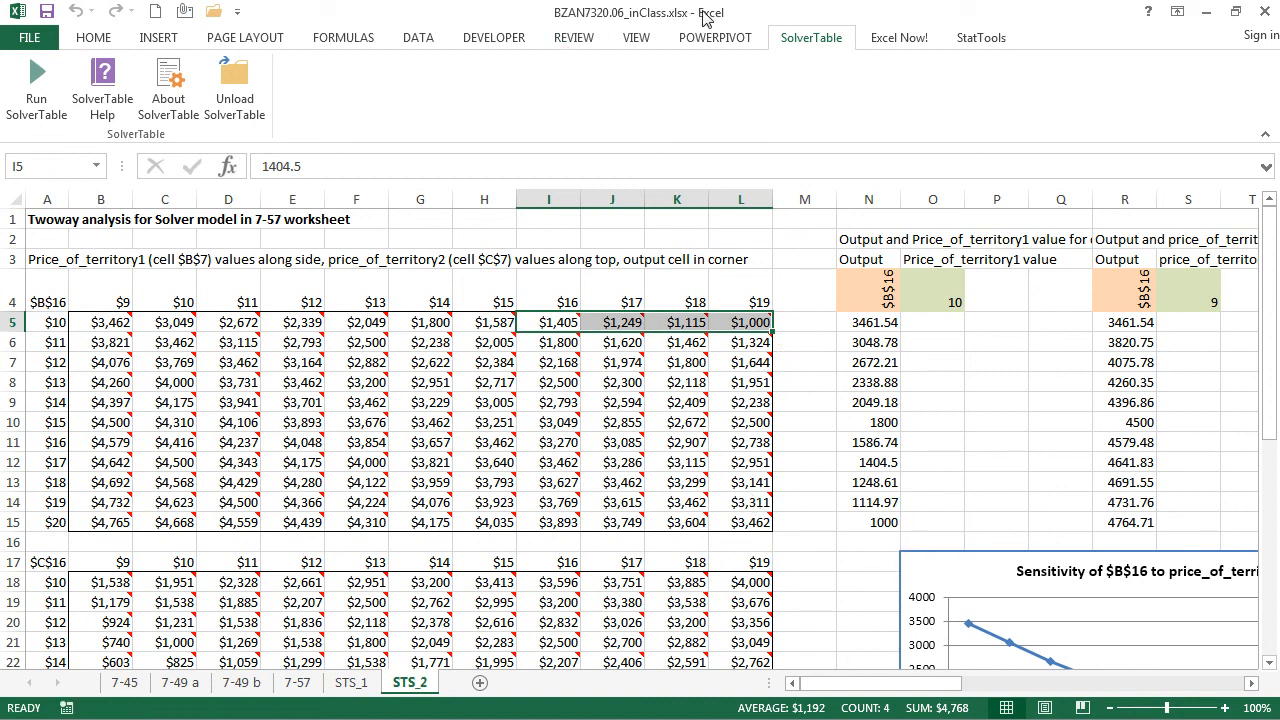
Step: Go to the 7-57 worksheet and open its Solver parameters
{"action": "left_click", "coordinate": [297, 682]}
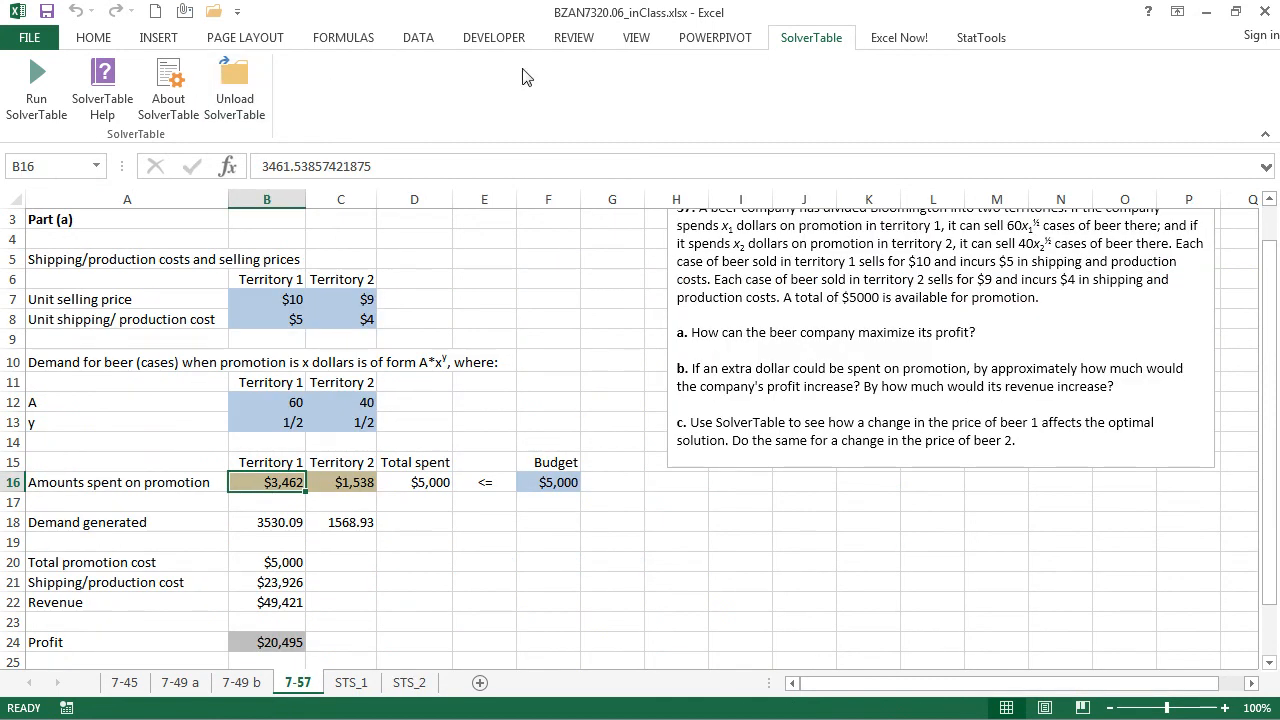
{"action": "left_click", "coordinate": [412, 42]}
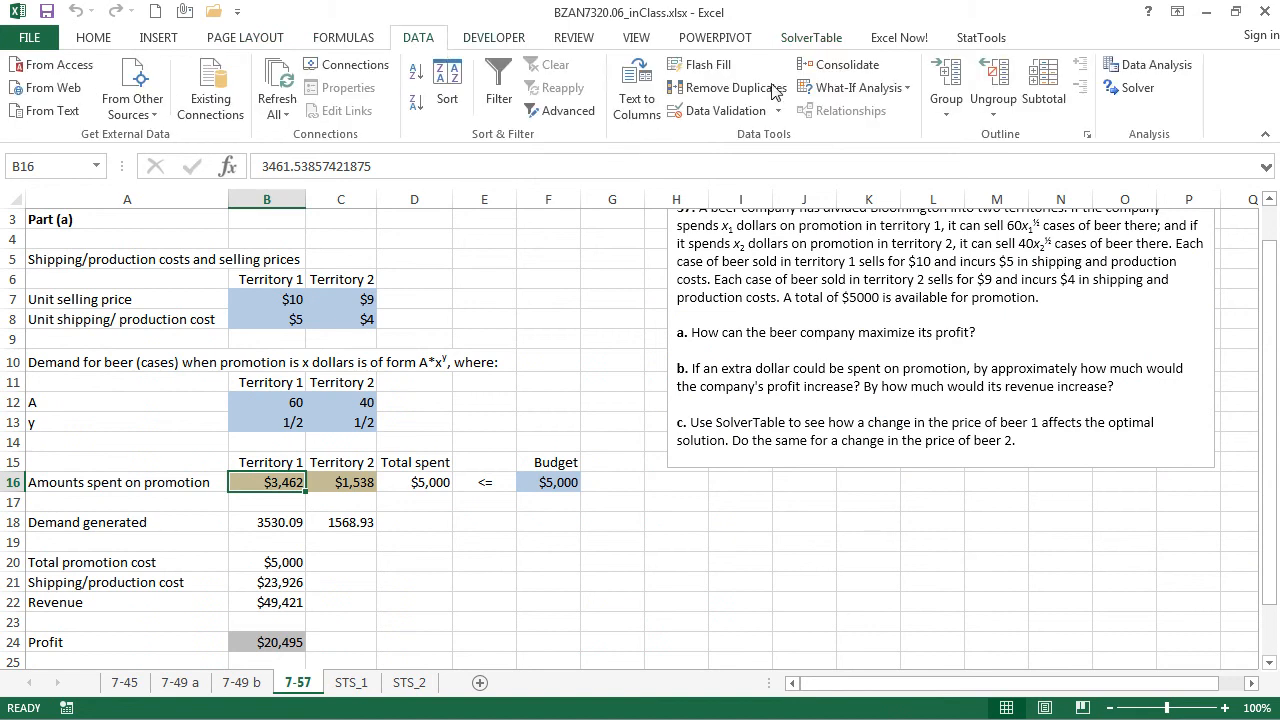
{"action": "left_click", "coordinate": [1136, 90]}
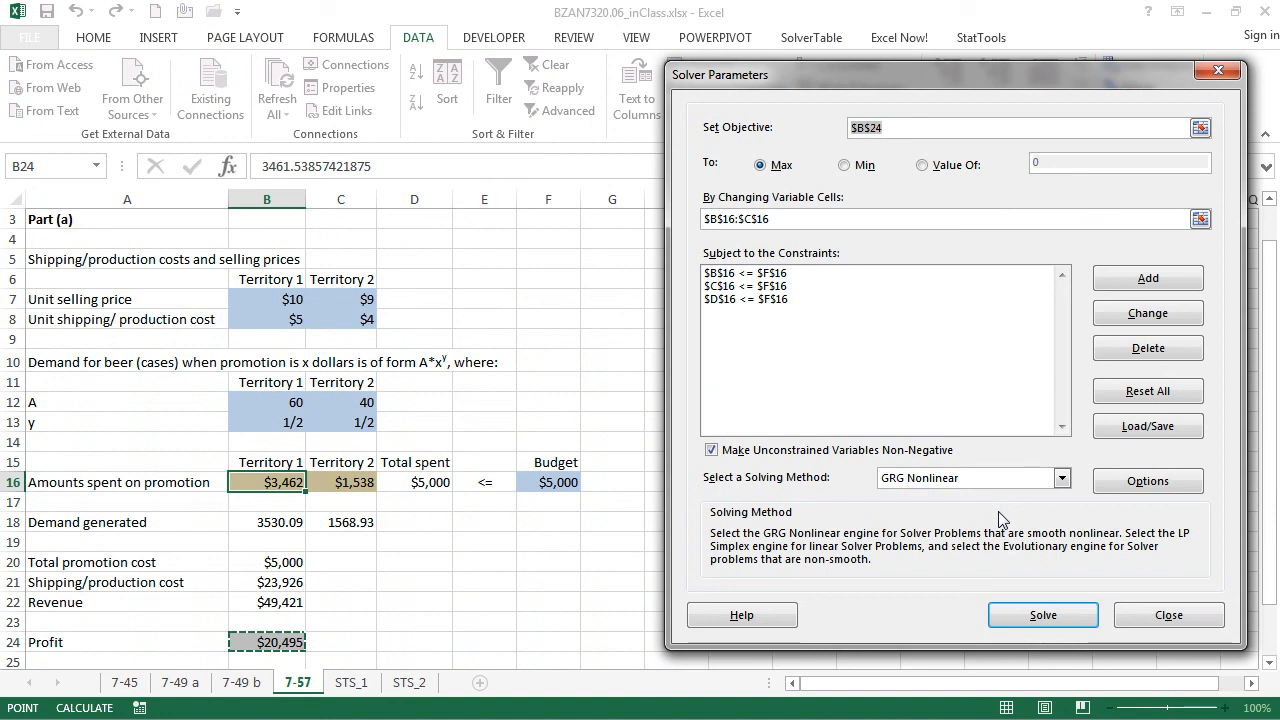
Step: Review the constraints limiting $C$16 and $D$16 to the budget in $F$16, and close the Solver setup without solving
{"action": "left_click", "coordinate": [759, 288]}
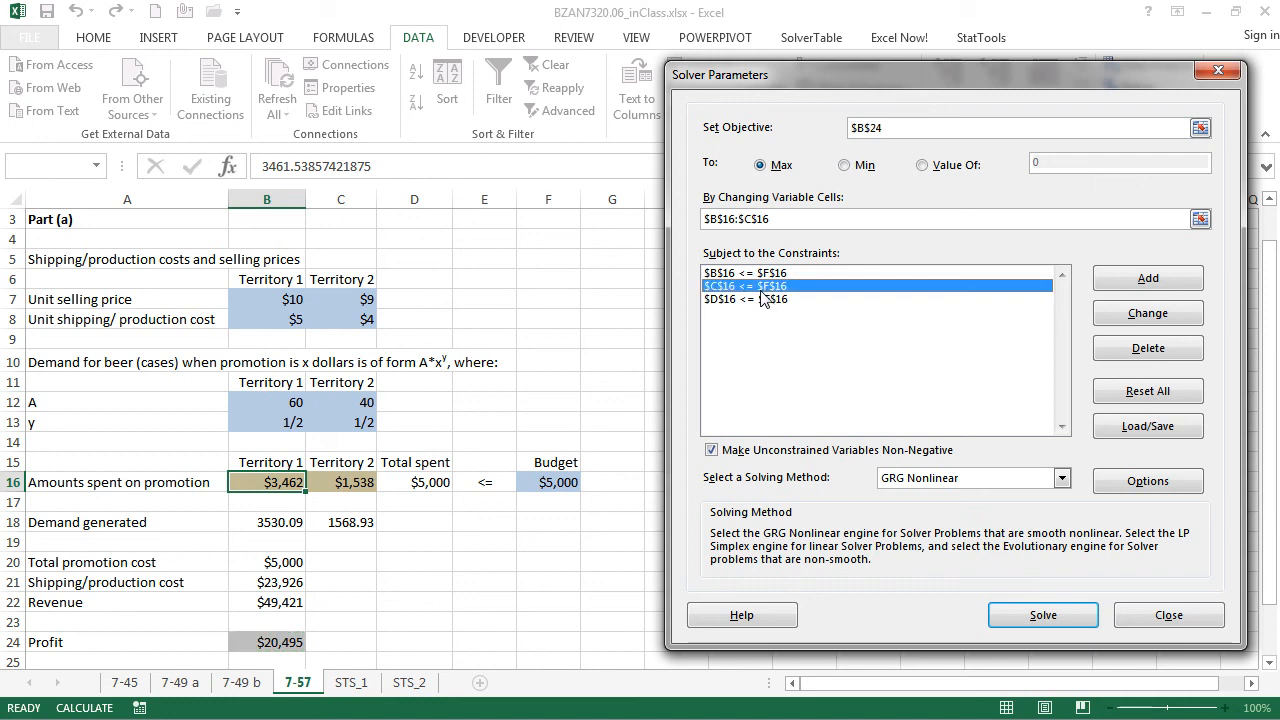
{"action": "left_click", "coordinate": [761, 301]}
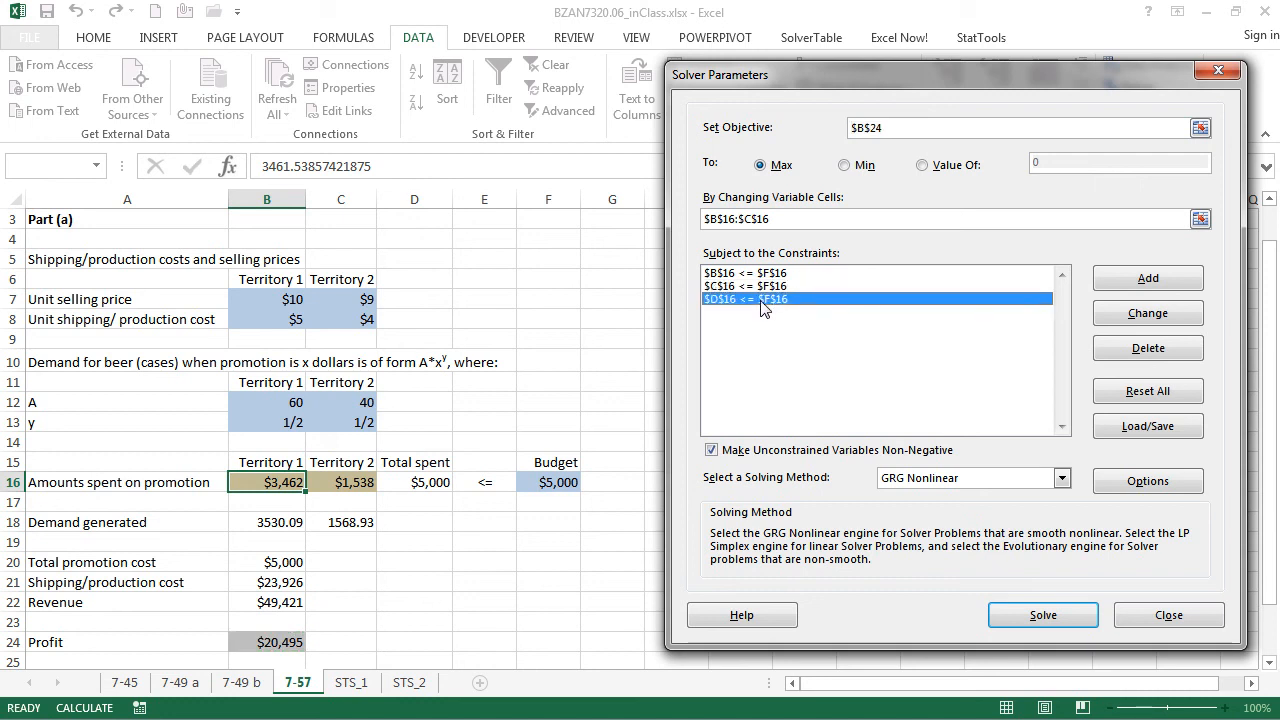
{"action": "left_click", "coordinate": [757, 289]}
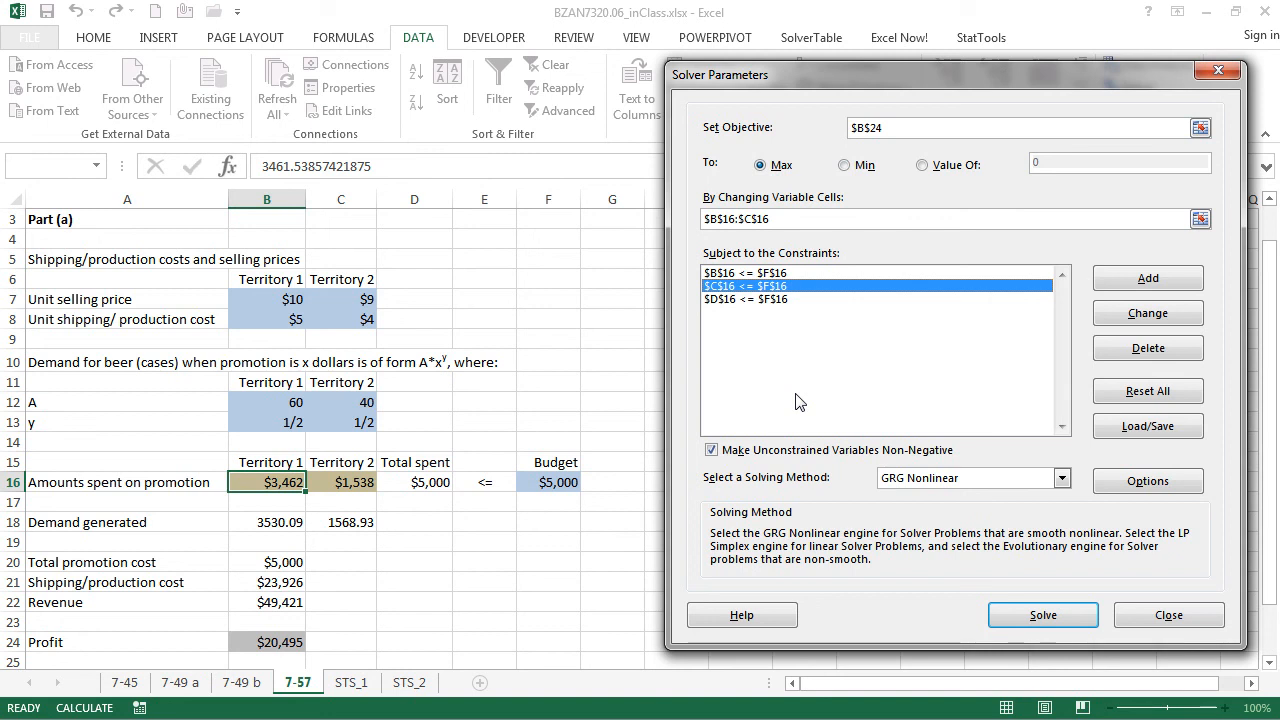
{"action": "left_click", "coordinate": [1160, 616]}
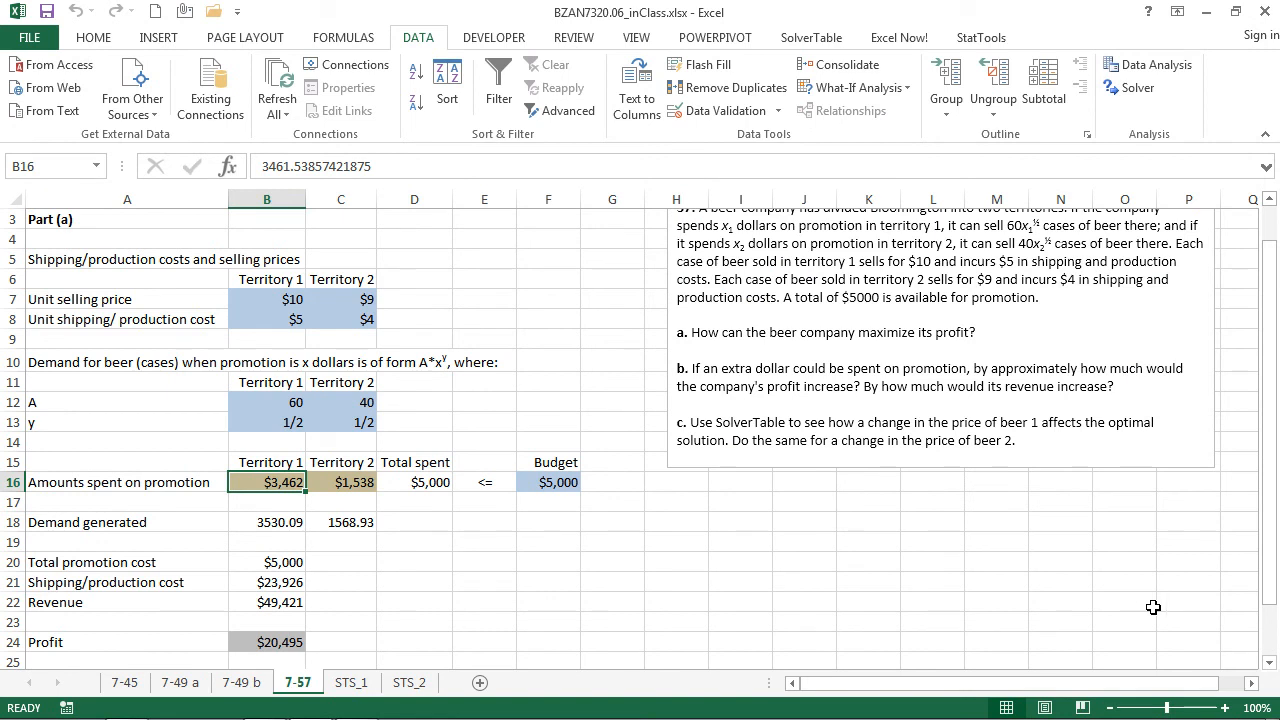
{"action": "left_click_drag", "start_coordinate": [1276, 598], "coordinate": [1276, 650]}
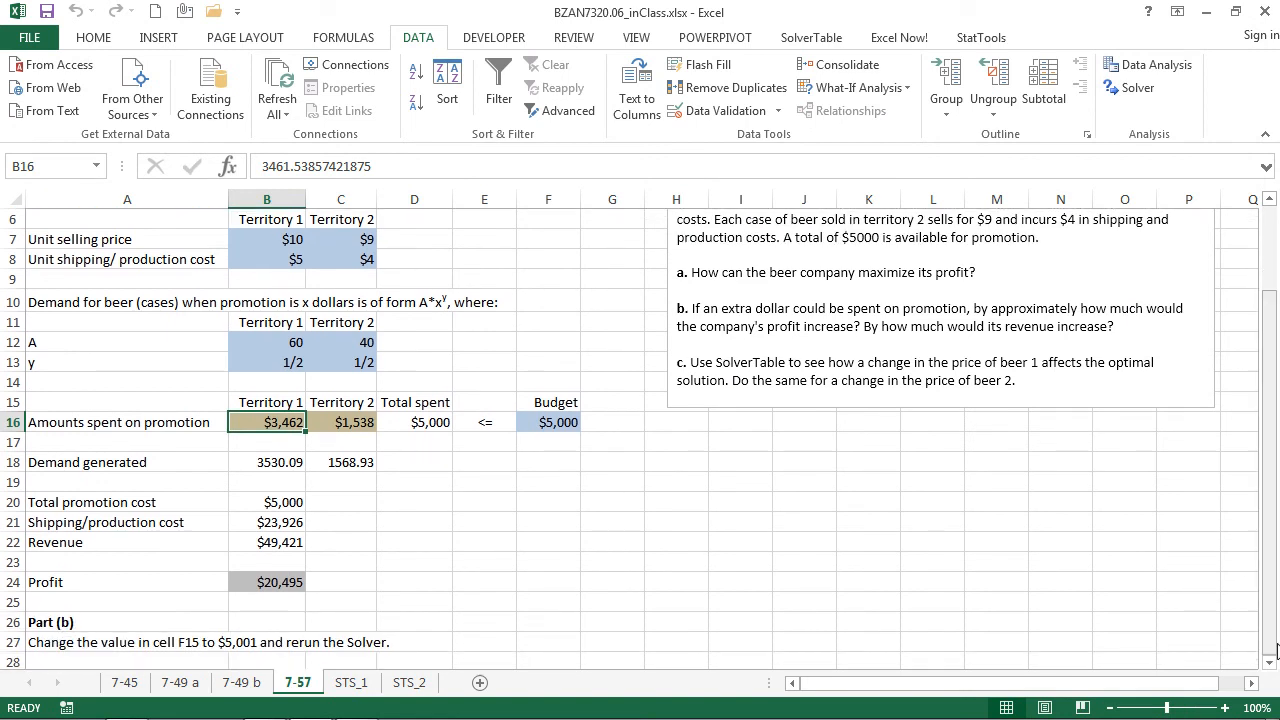